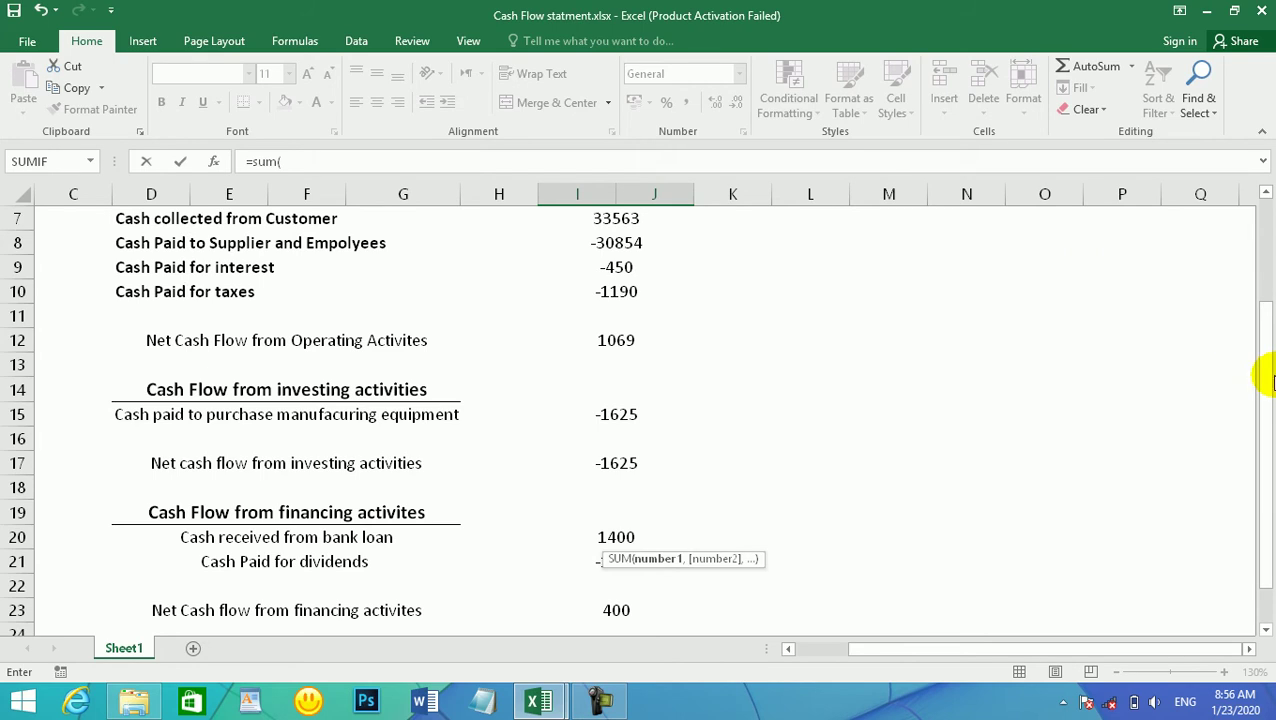
Complete the net decrease in cash formula in cell I25 as =SUM(I12,I17,I23), adding the three net cash flows
click(605, 336)
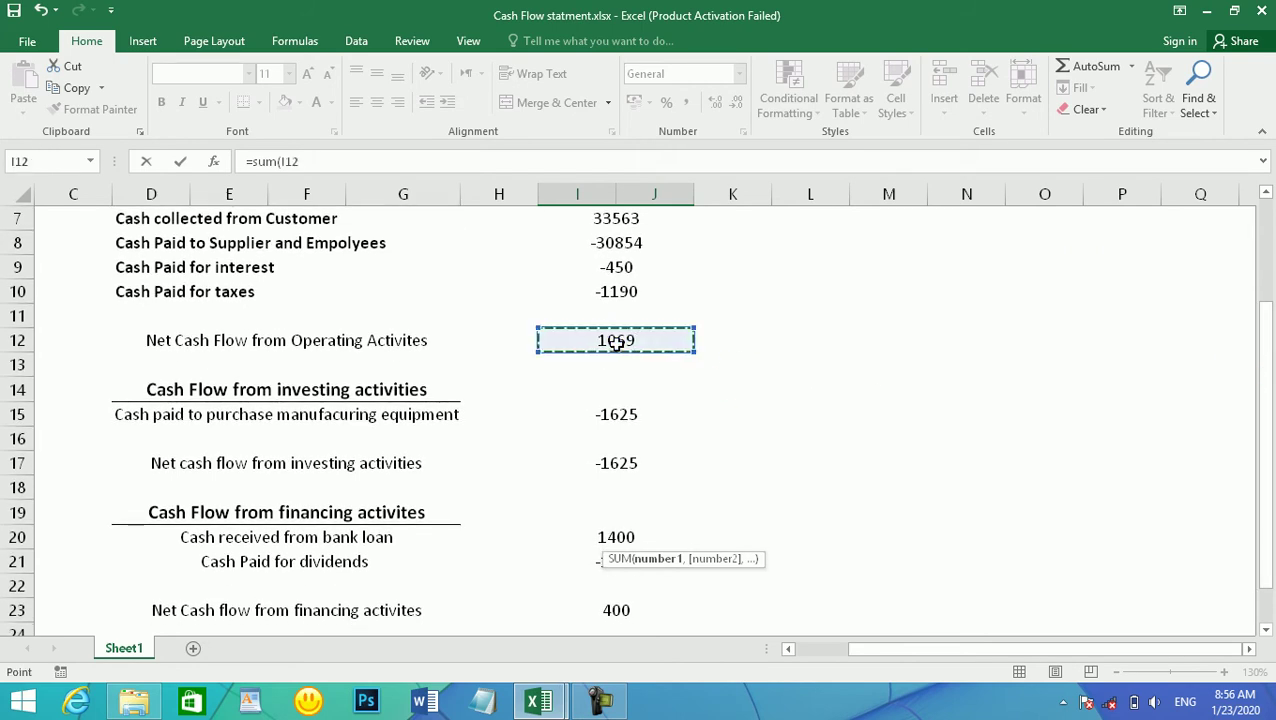
text(m)
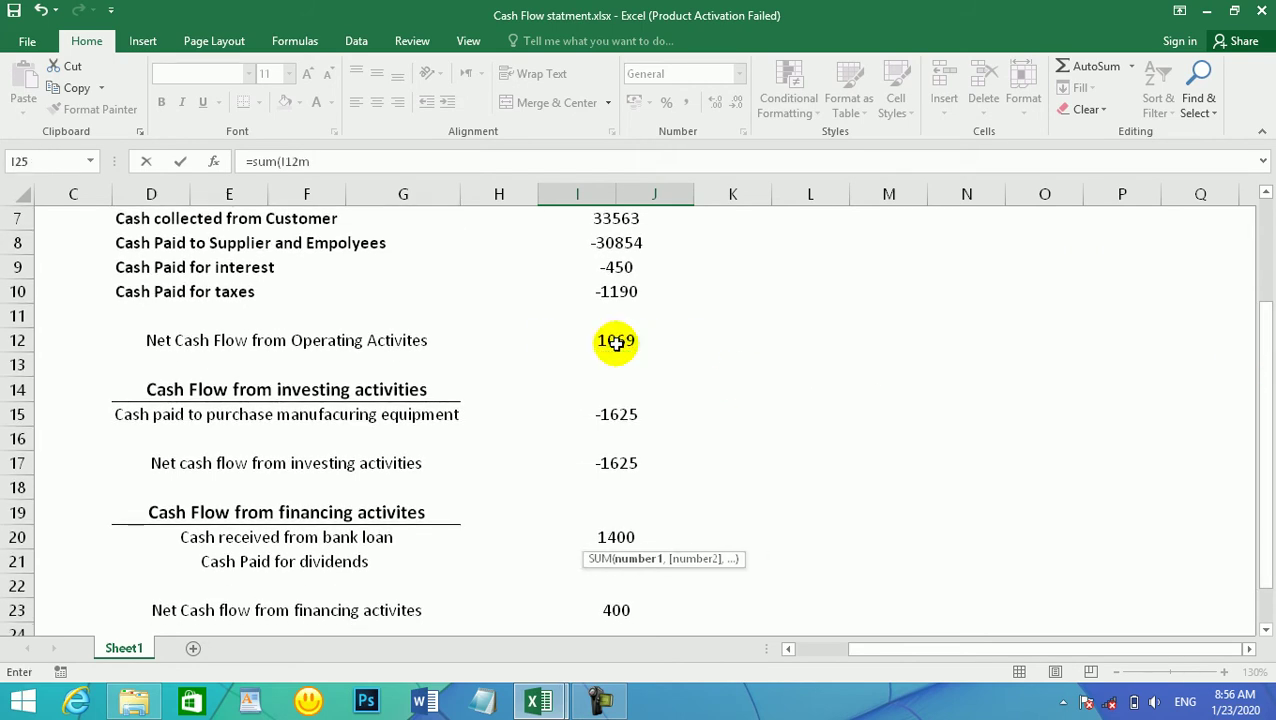
key(BackSpace)
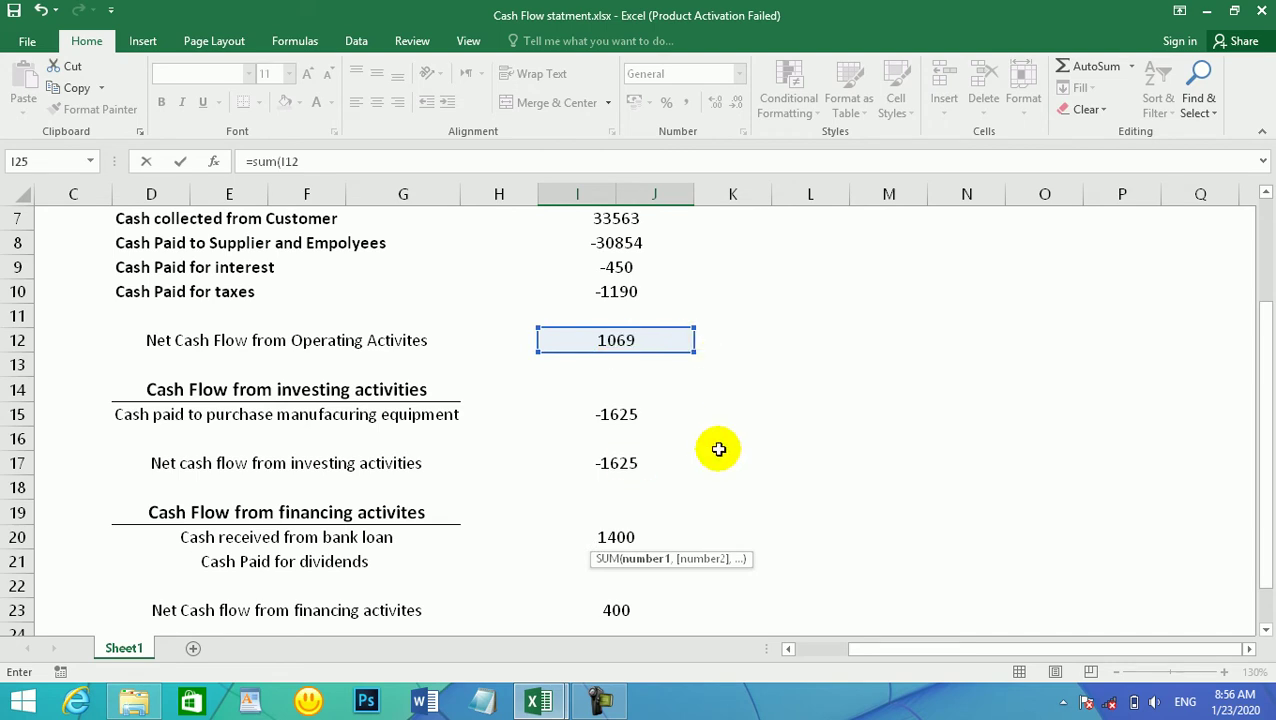
text(,)
drag(1262, 335, 1256, 436)
click(607, 414)
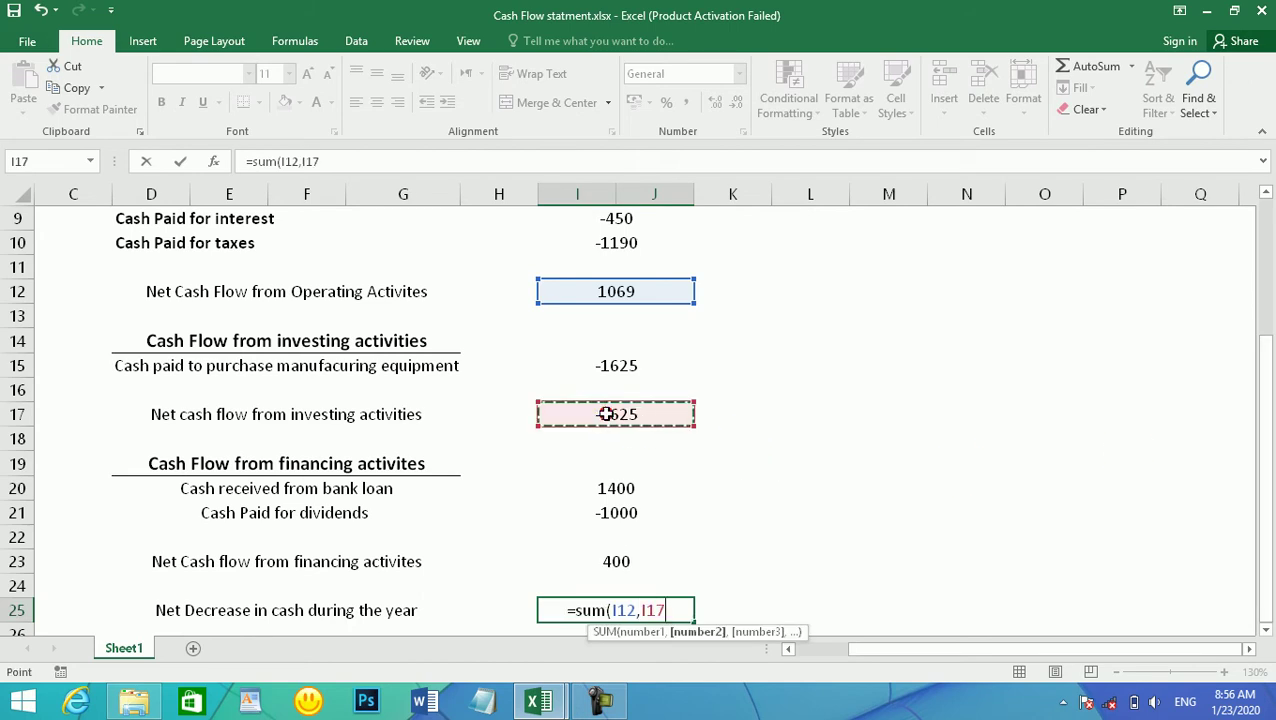
text(,)
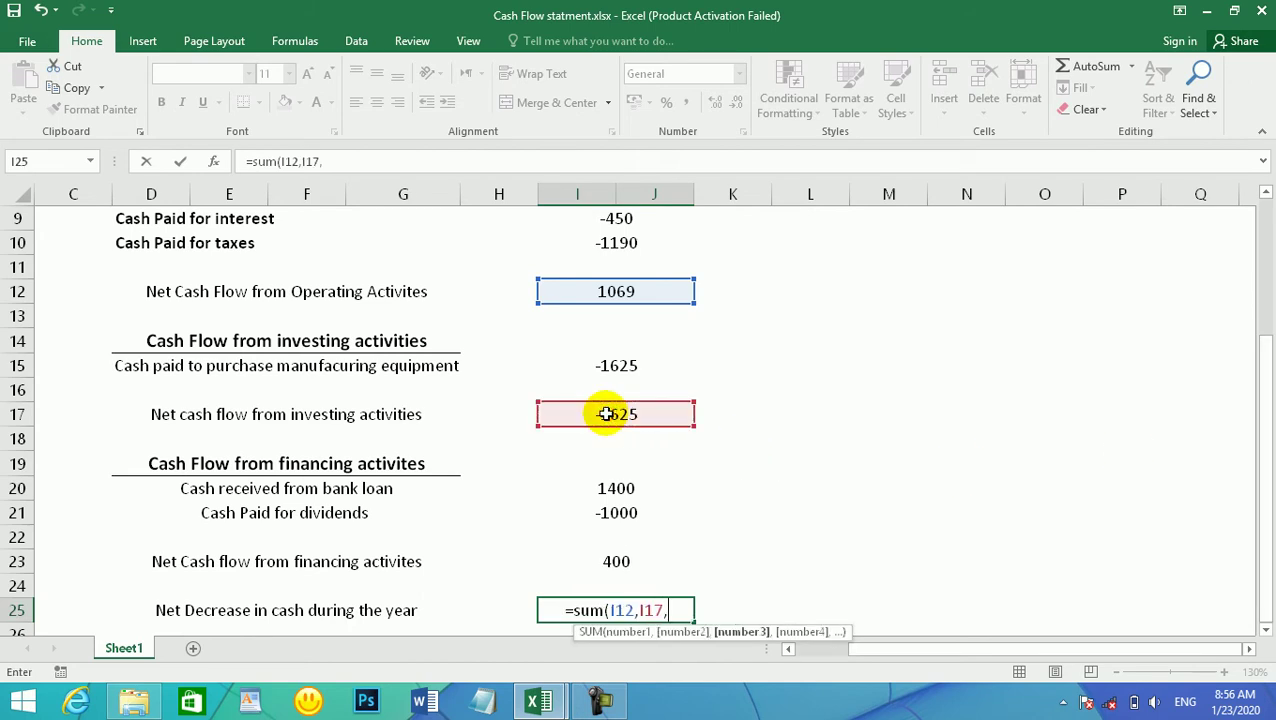
click(612, 563)
text())
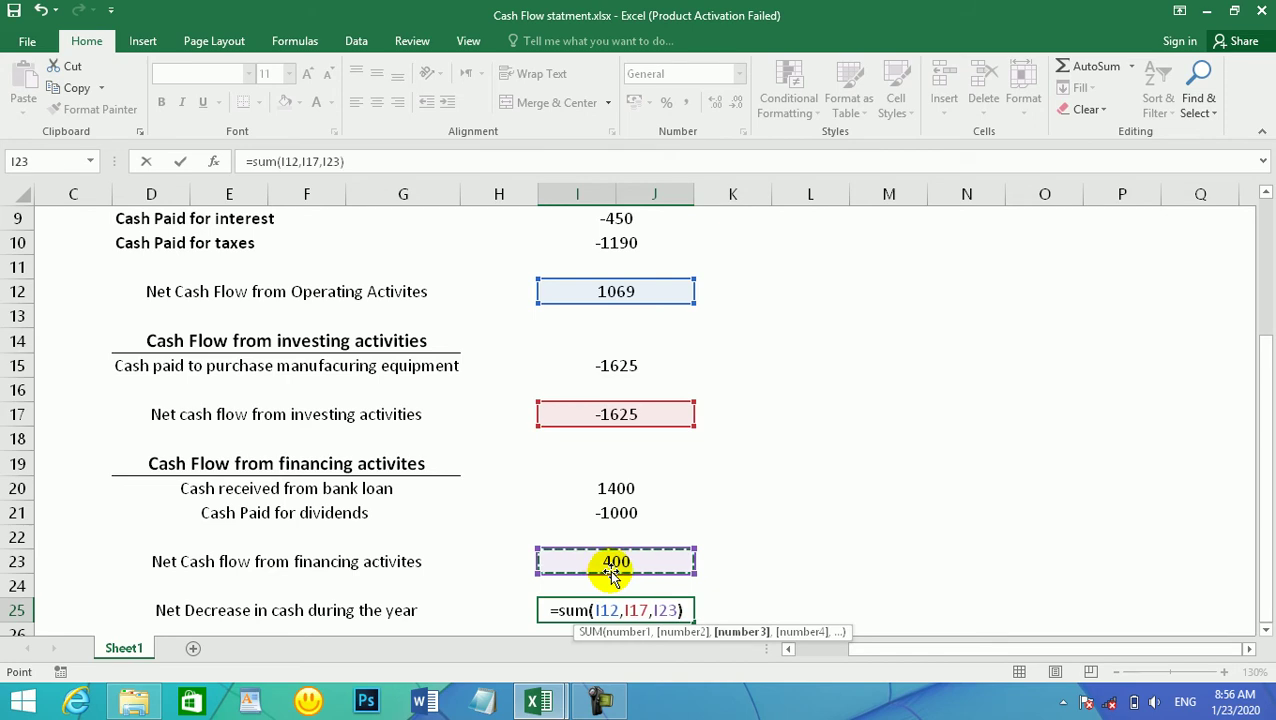
key(Return)
drag(1262, 490, 1268, 520)
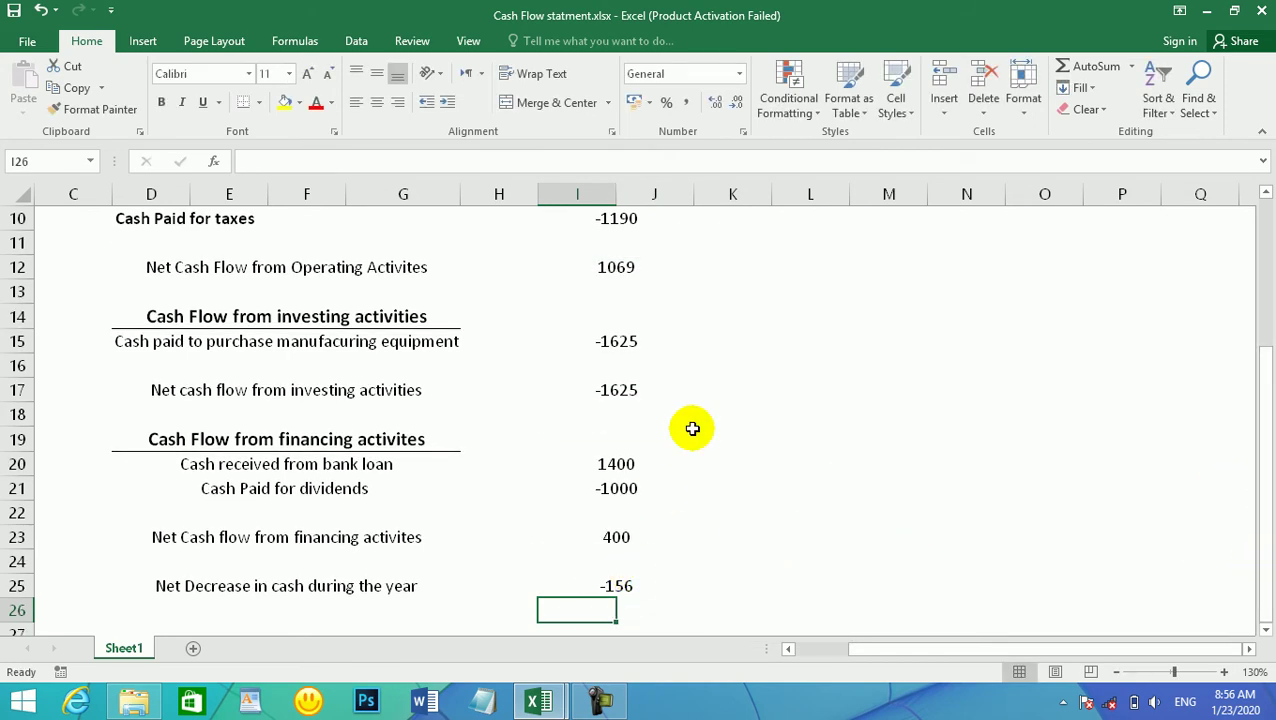
Add the net operating and financing cash flows in cell M13 with the formula =I12+I23 as a check
drag(1262, 549, 1262, 515)
click(606, 410)
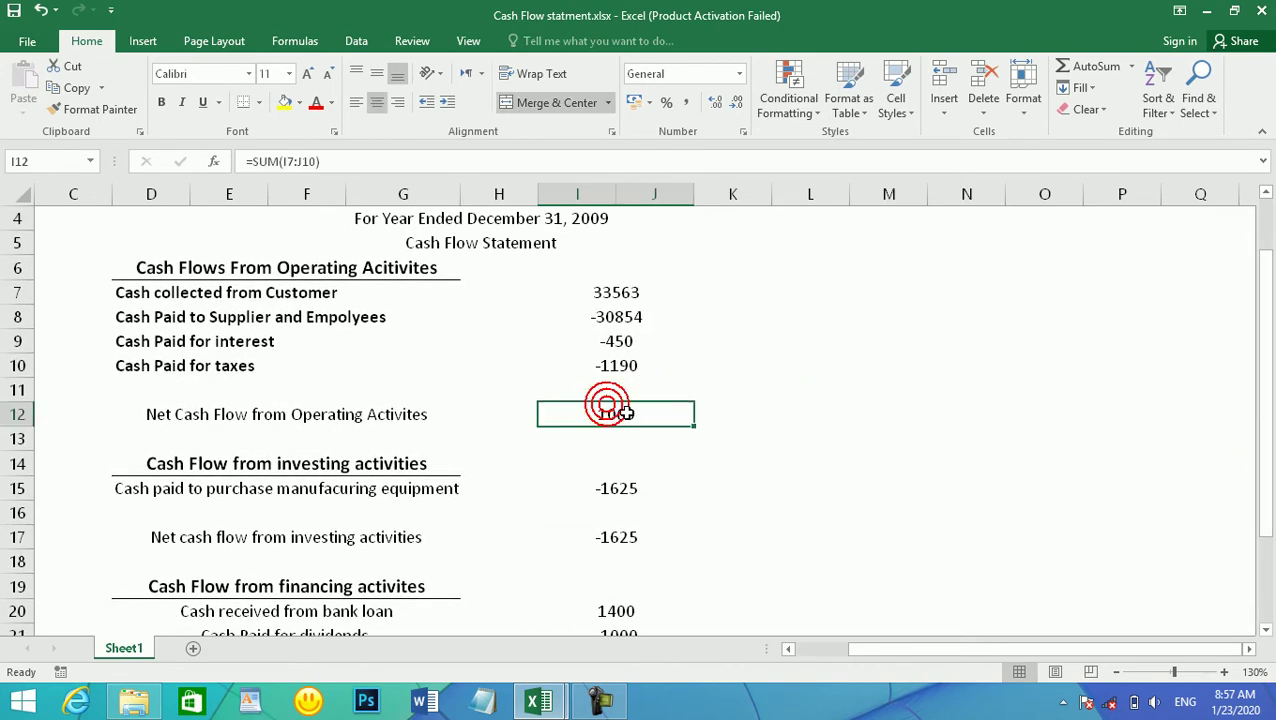
click(874, 444)
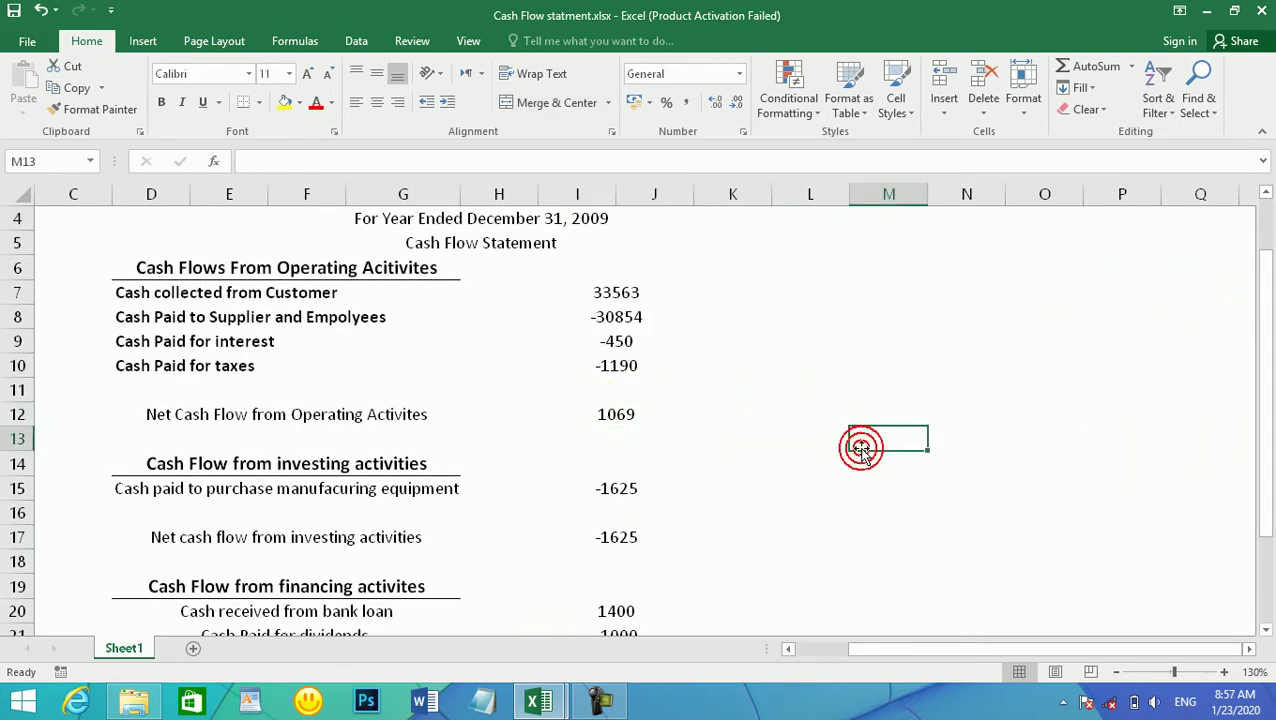
text(=)
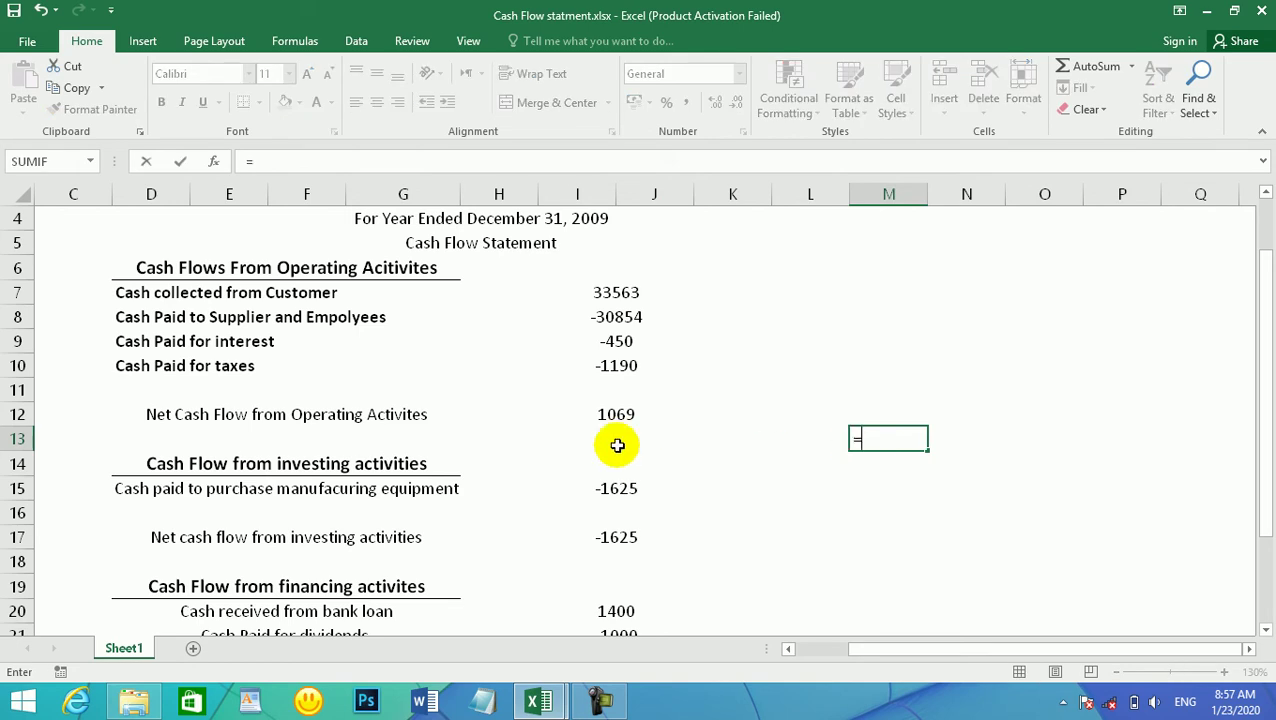
click(606, 416)
text(+)
drag(1258, 379, 1254, 490)
click(608, 560)
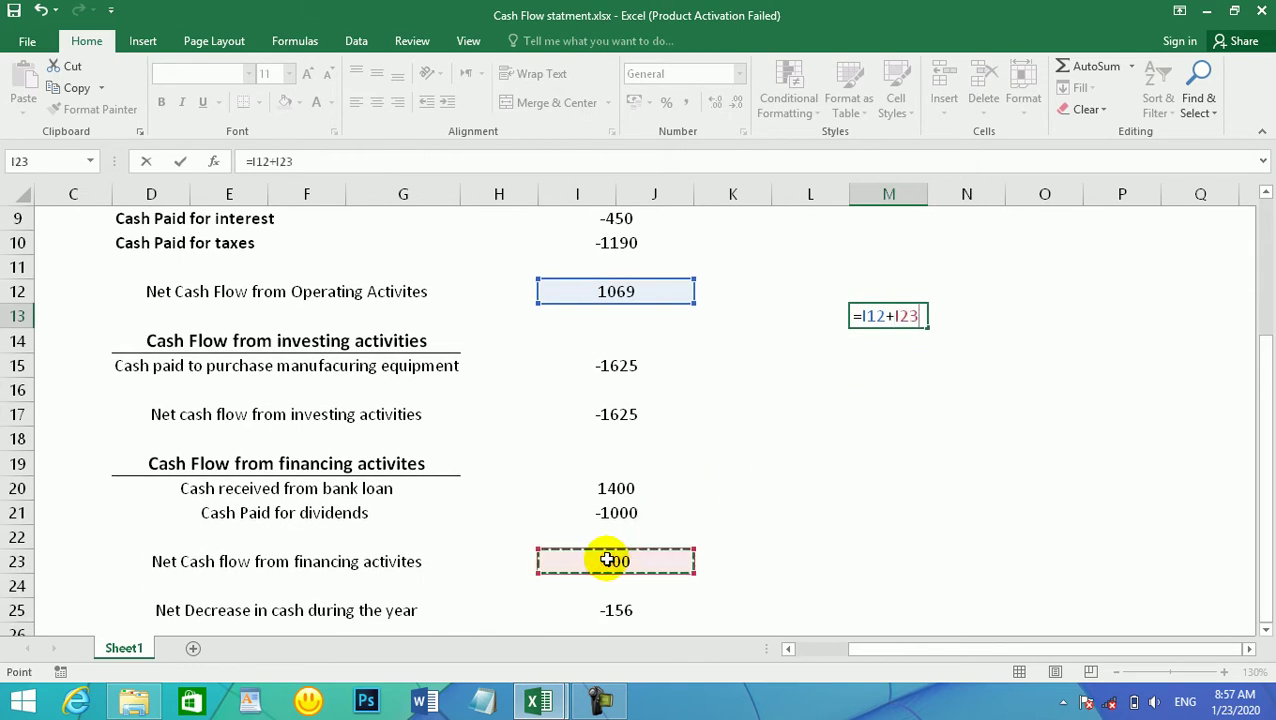
key(Return)
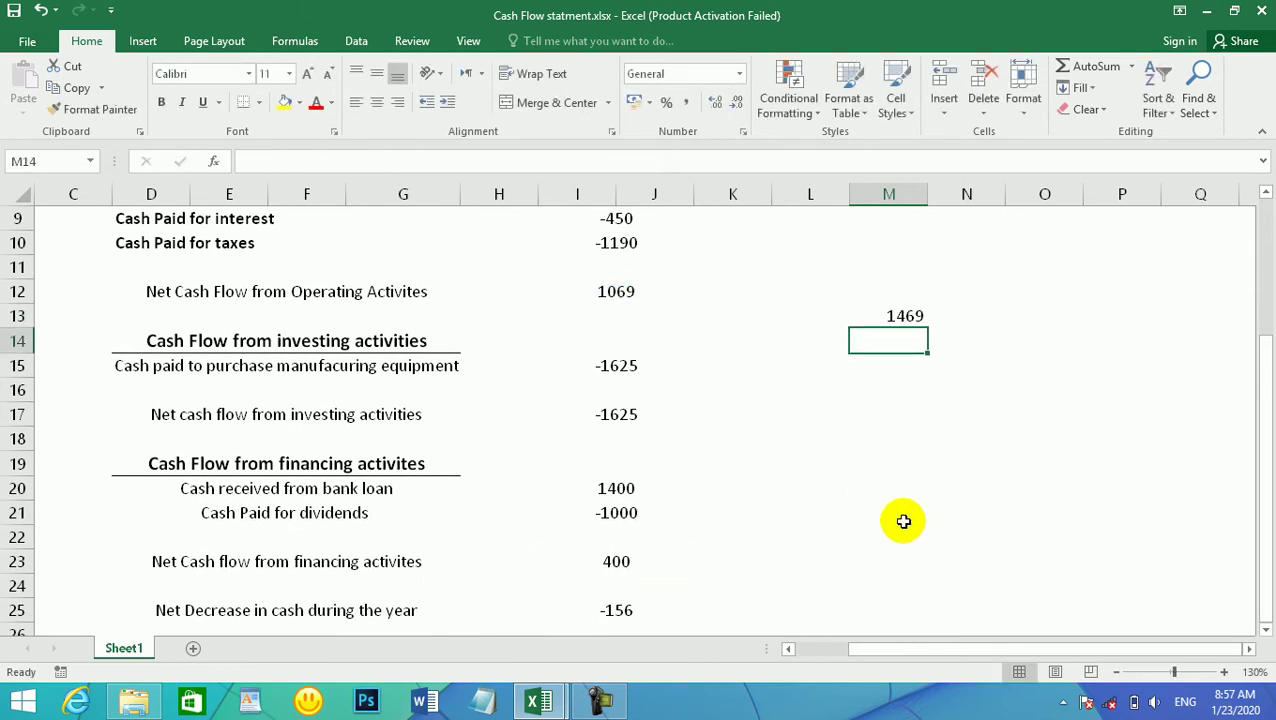
Subtract 1625 from M13 in cell M14 with =M13-1625, and clear the check calculations in M13:M14
text(=)
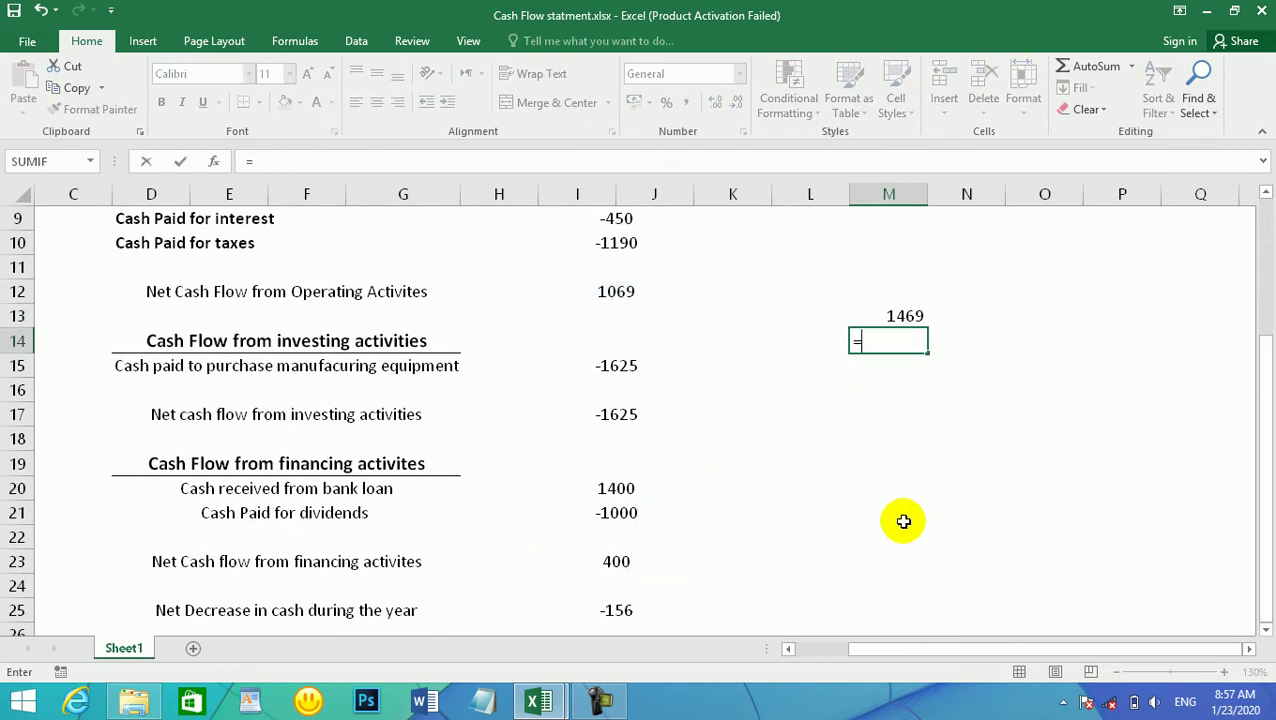
click(903, 315)
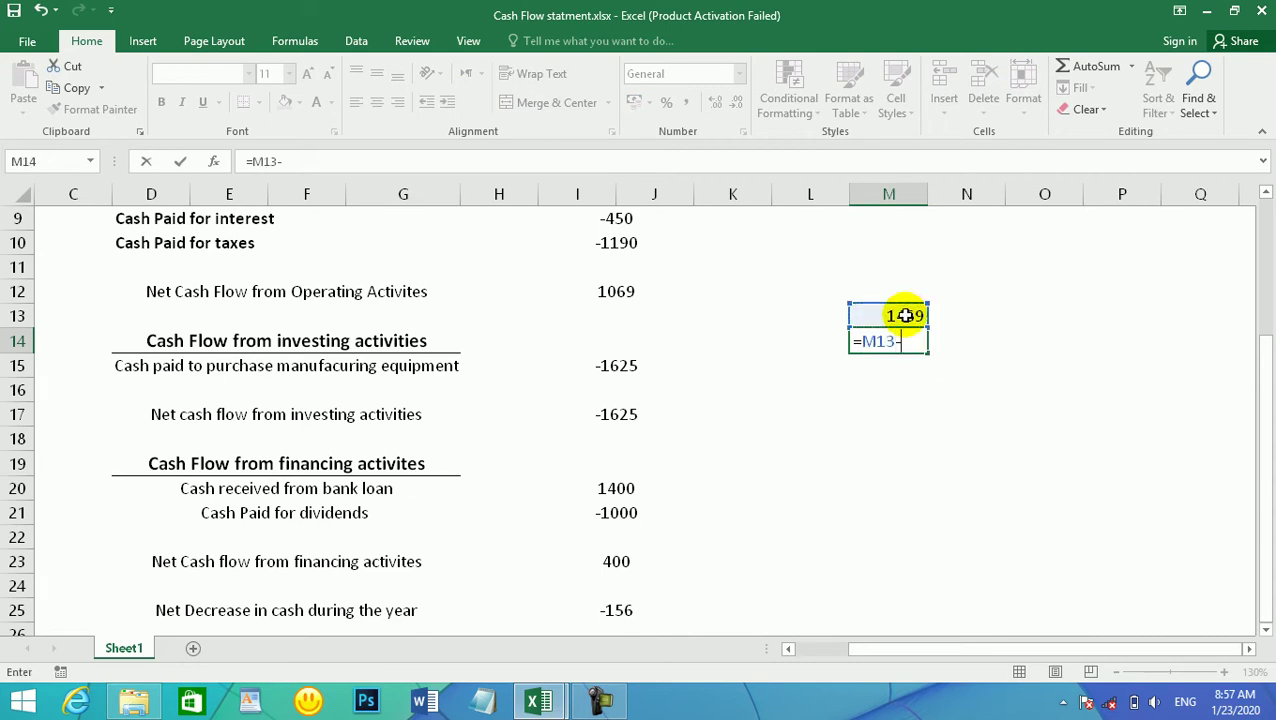
text(-1625)
key(Return)
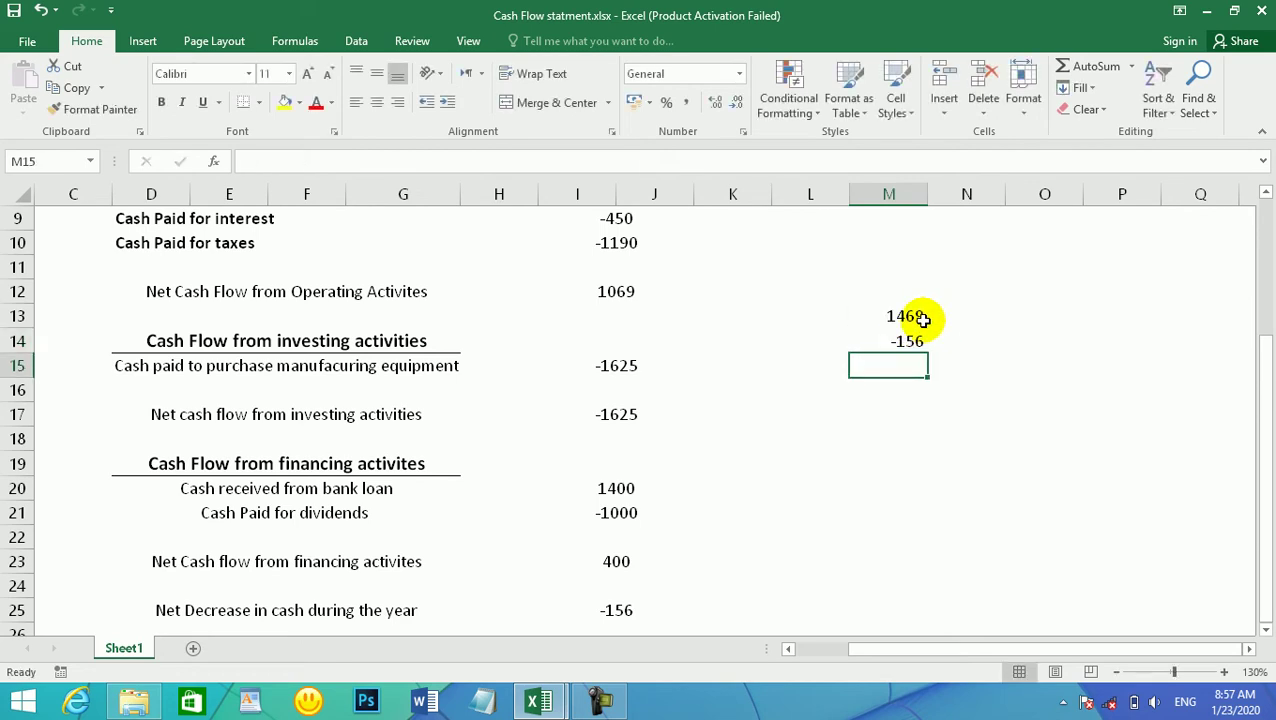
drag(922, 318, 922, 342)
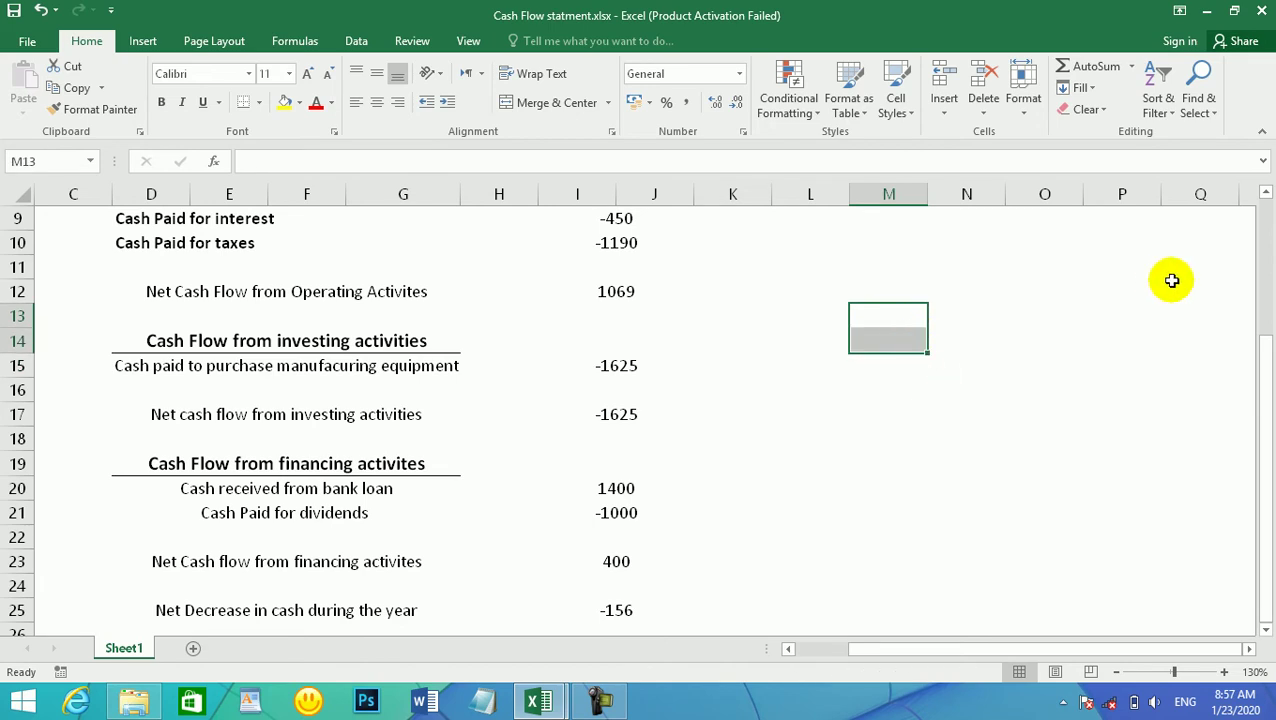
Close the Cash Flow statment.xlsx workbook, saving its changes
click(1266, 636)
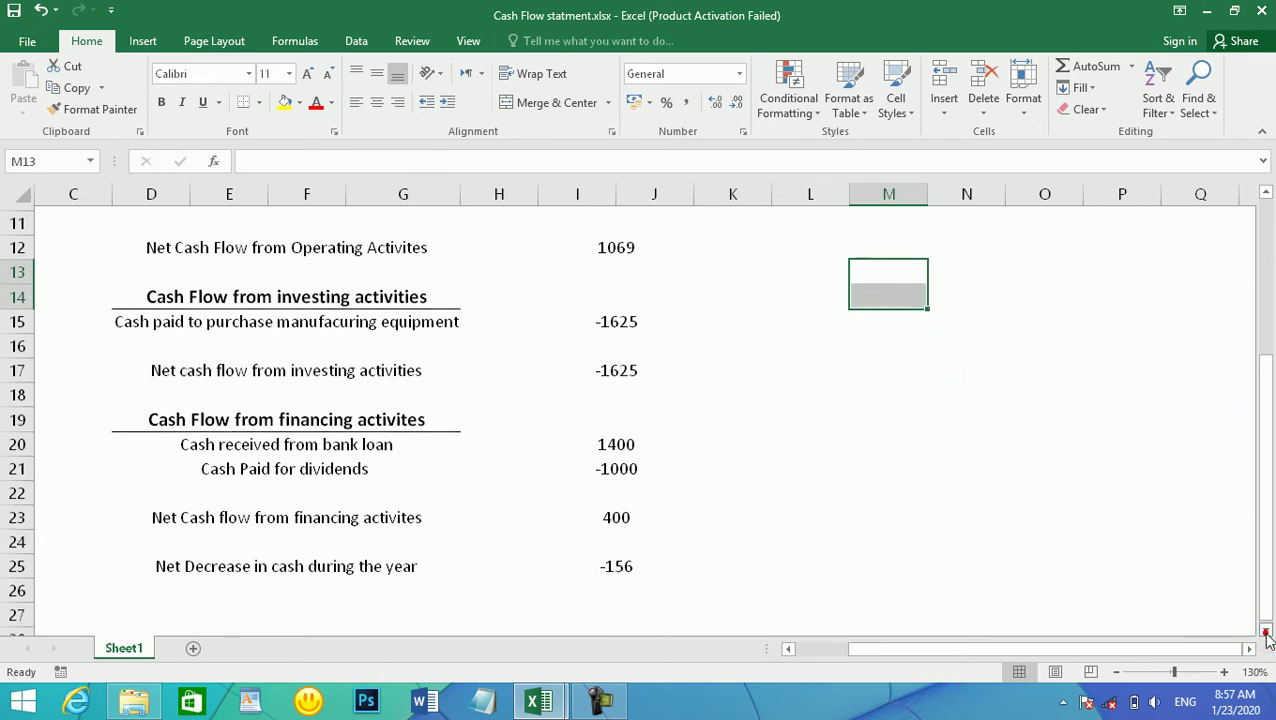
click(618, 461)
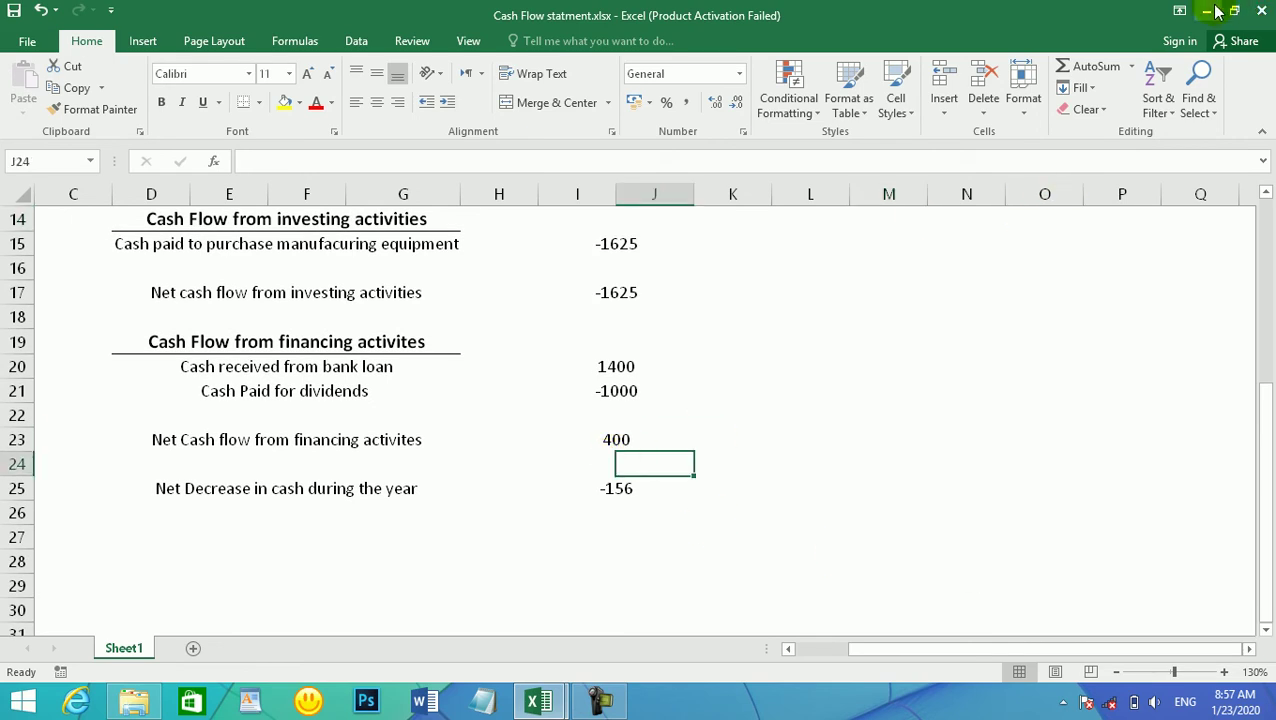
click(1266, 12)
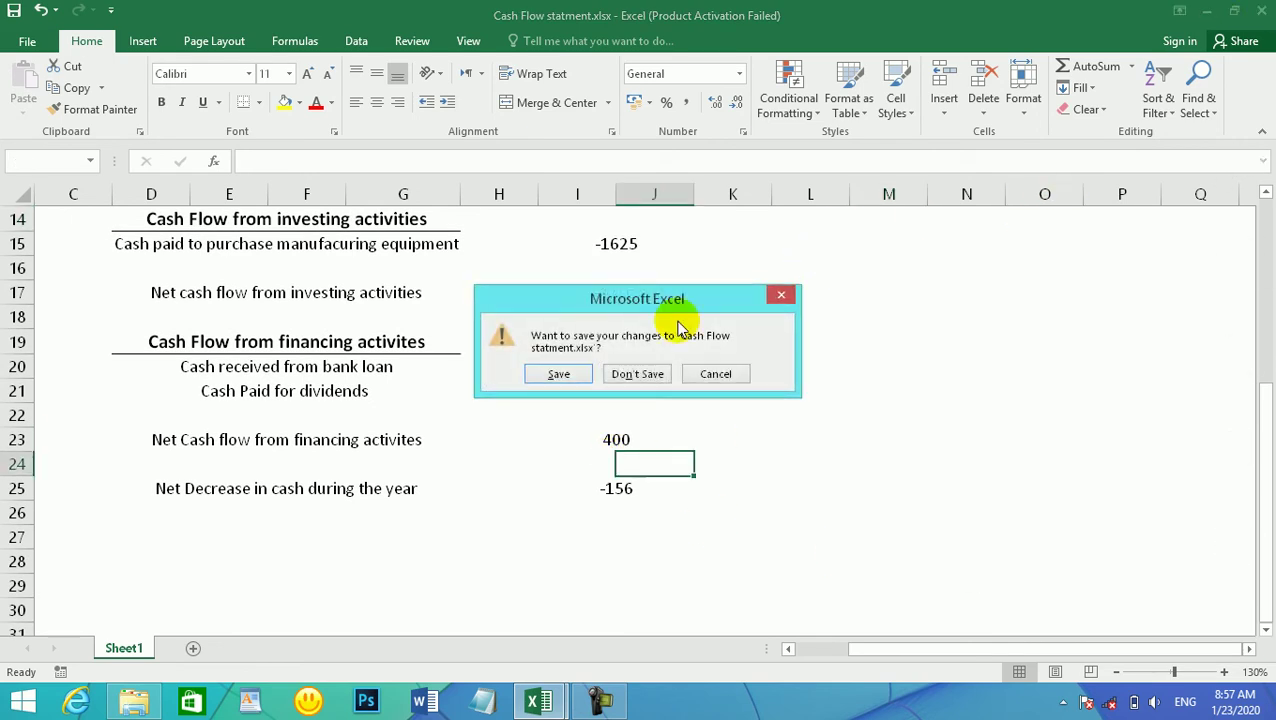
click(556, 372)
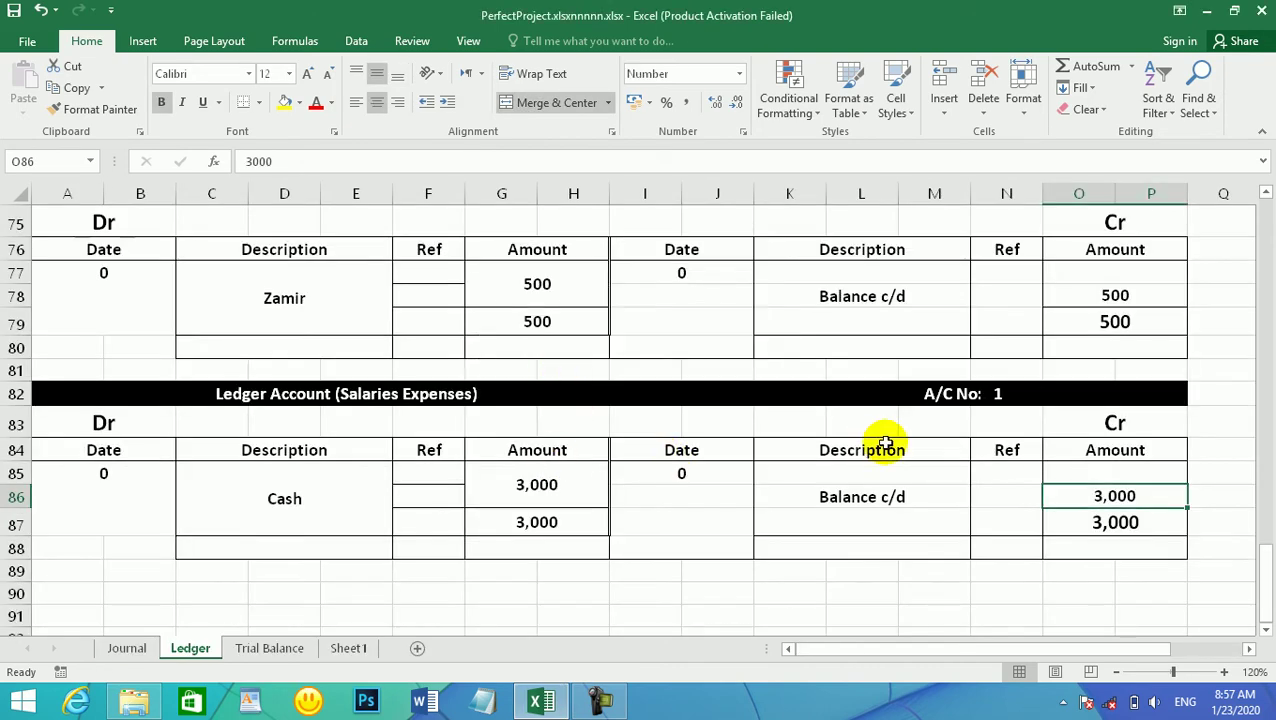
Switch to the Journal sheet in the PerfectProject workbook and examine the opening entry's cash debit and capital credit
click(142, 649)
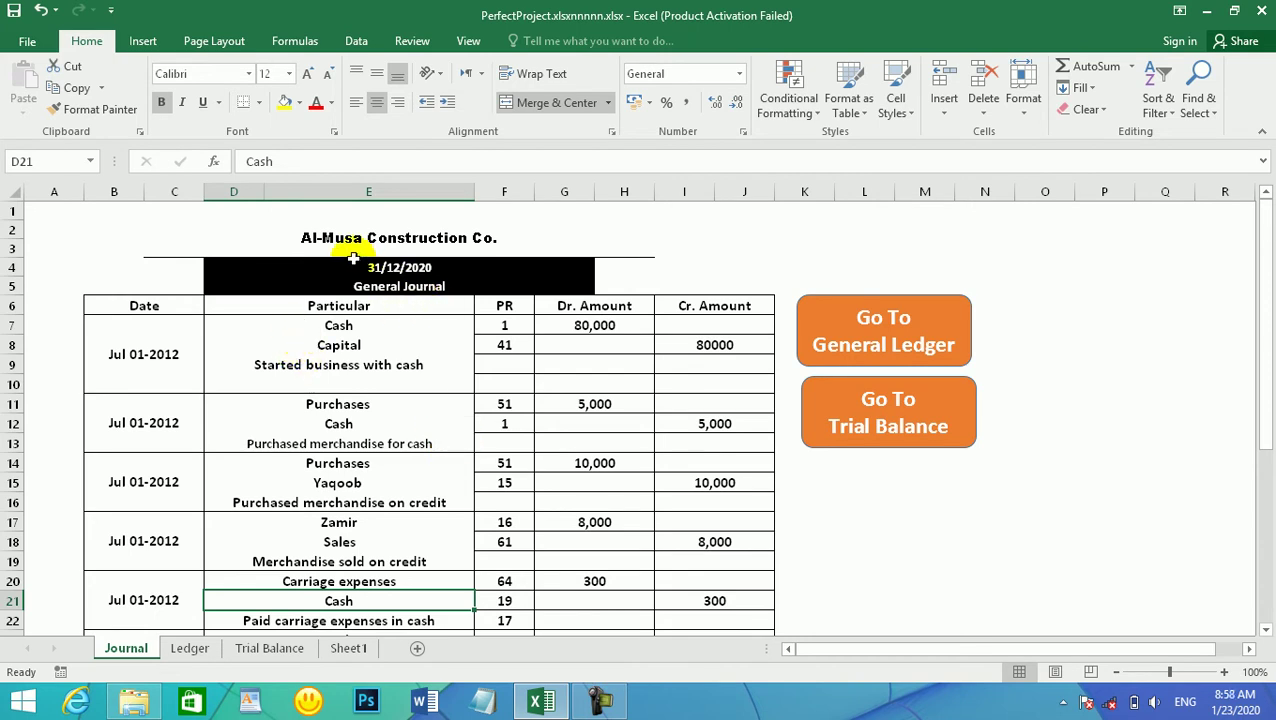
click(1266, 630)
click(1266, 630)
click(1266, 630)
click(1266, 630)
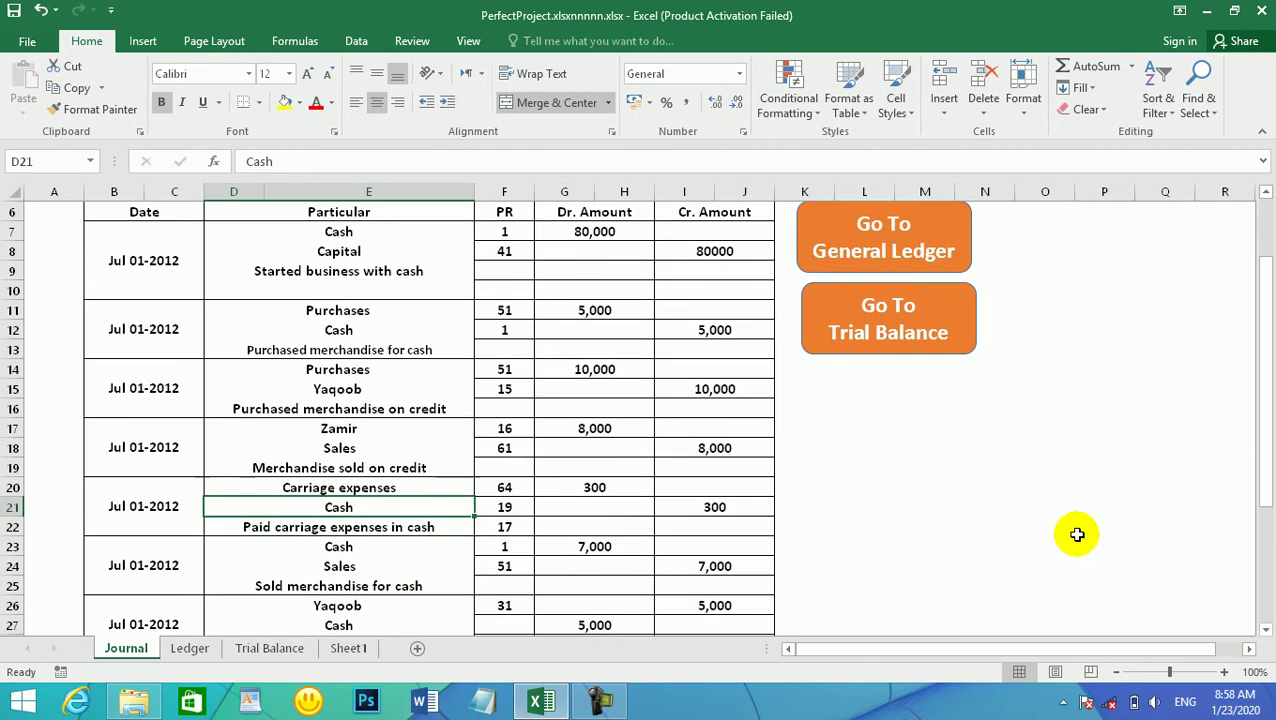
click(320, 233)
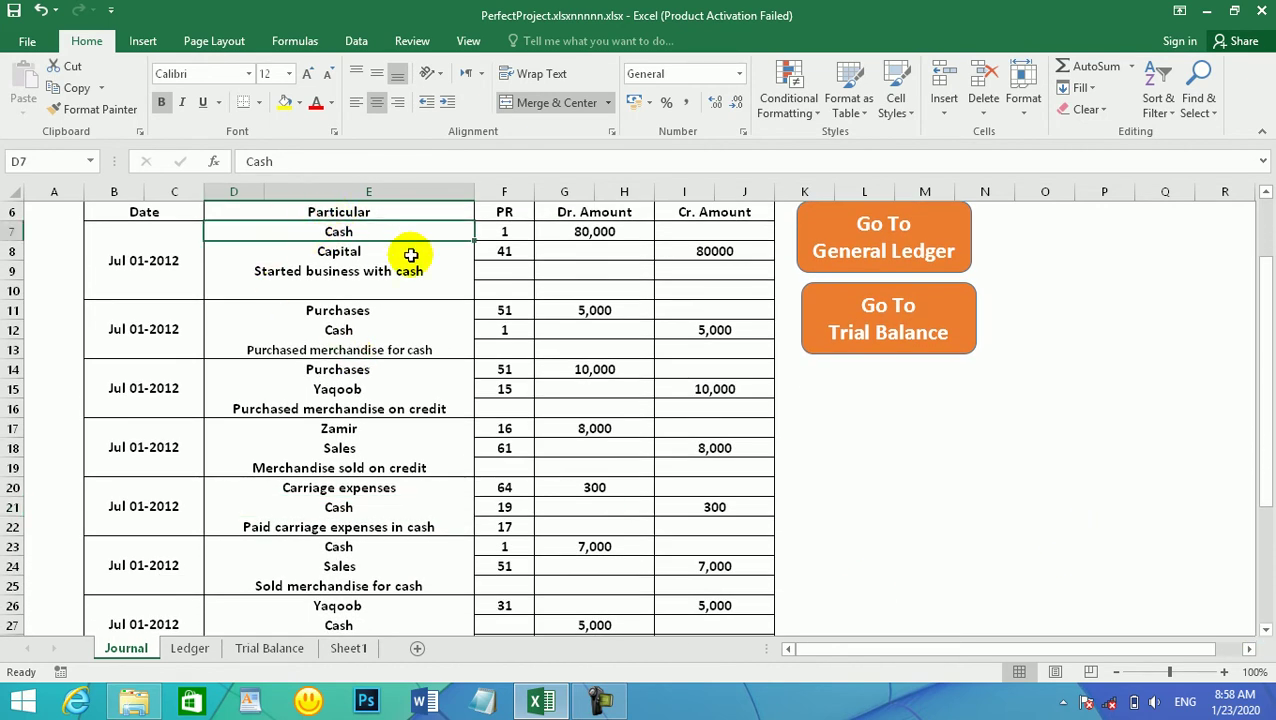
drag(320, 228, 550, 236)
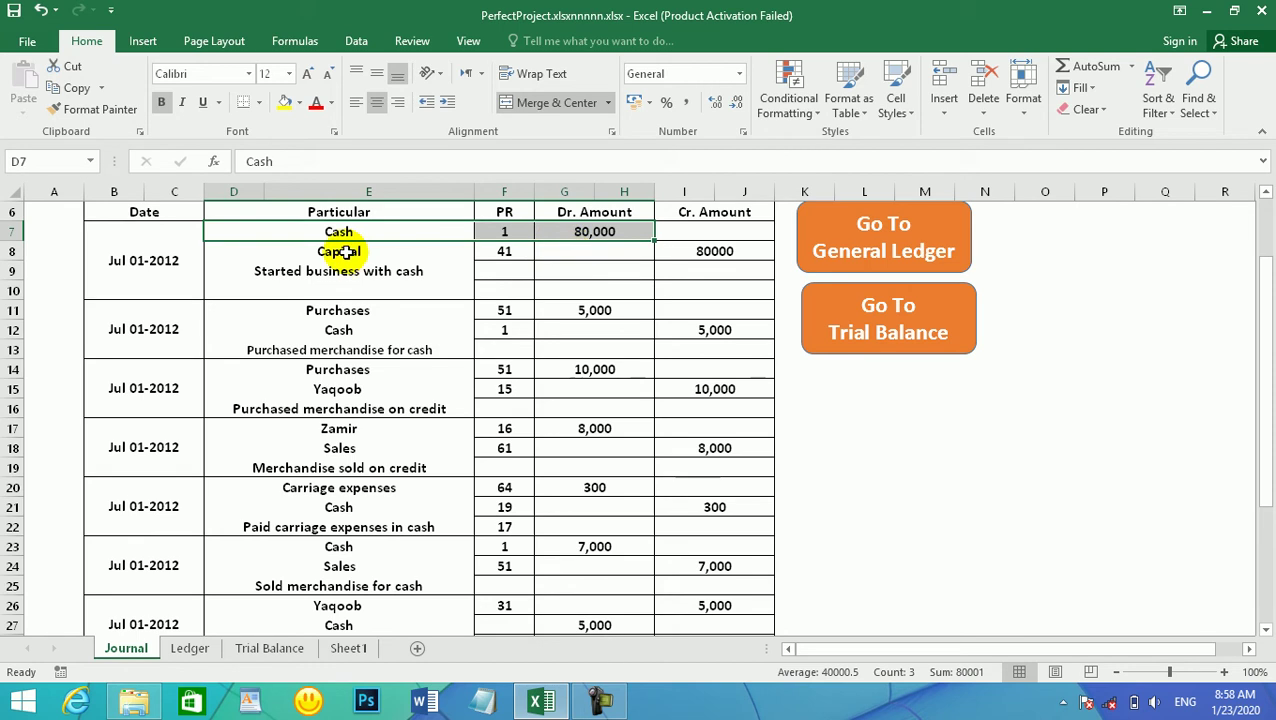
click(581, 231)
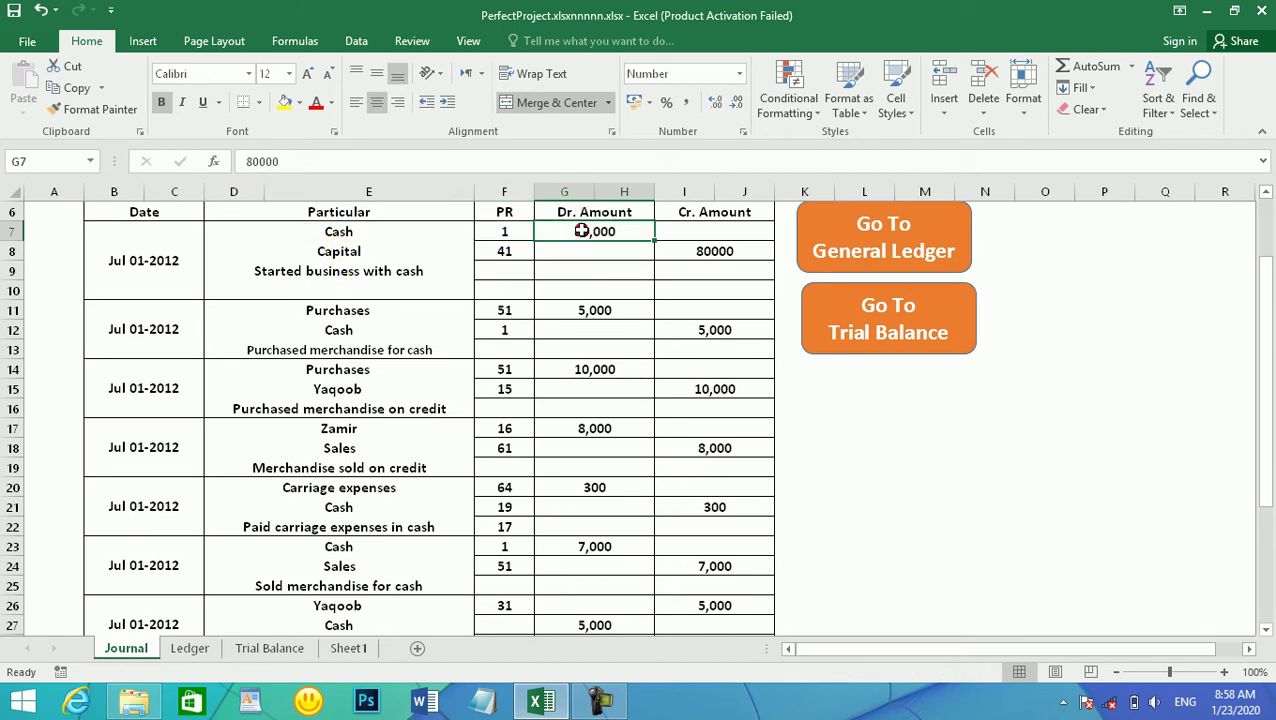
click(338, 251)
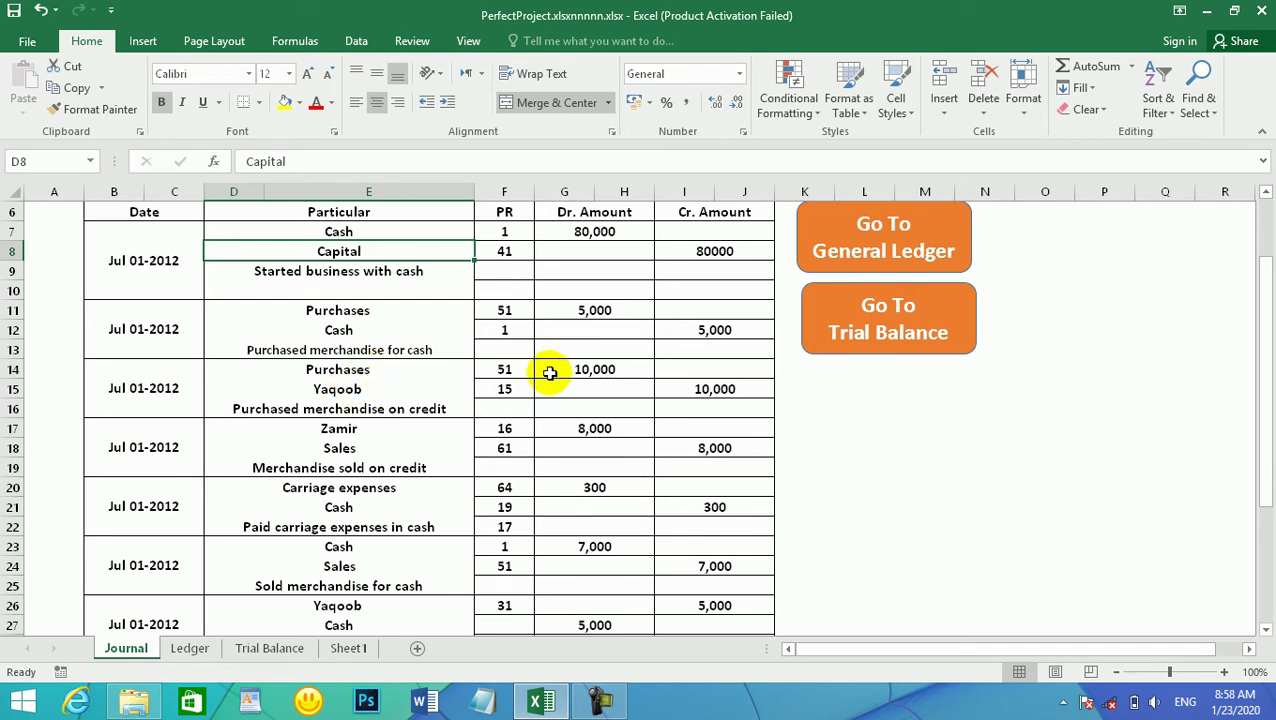
Examine the debits and credits of the purchase-on-credit entry in rows 14–15 and the credit sale entry in rows 17–18
click(584, 370)
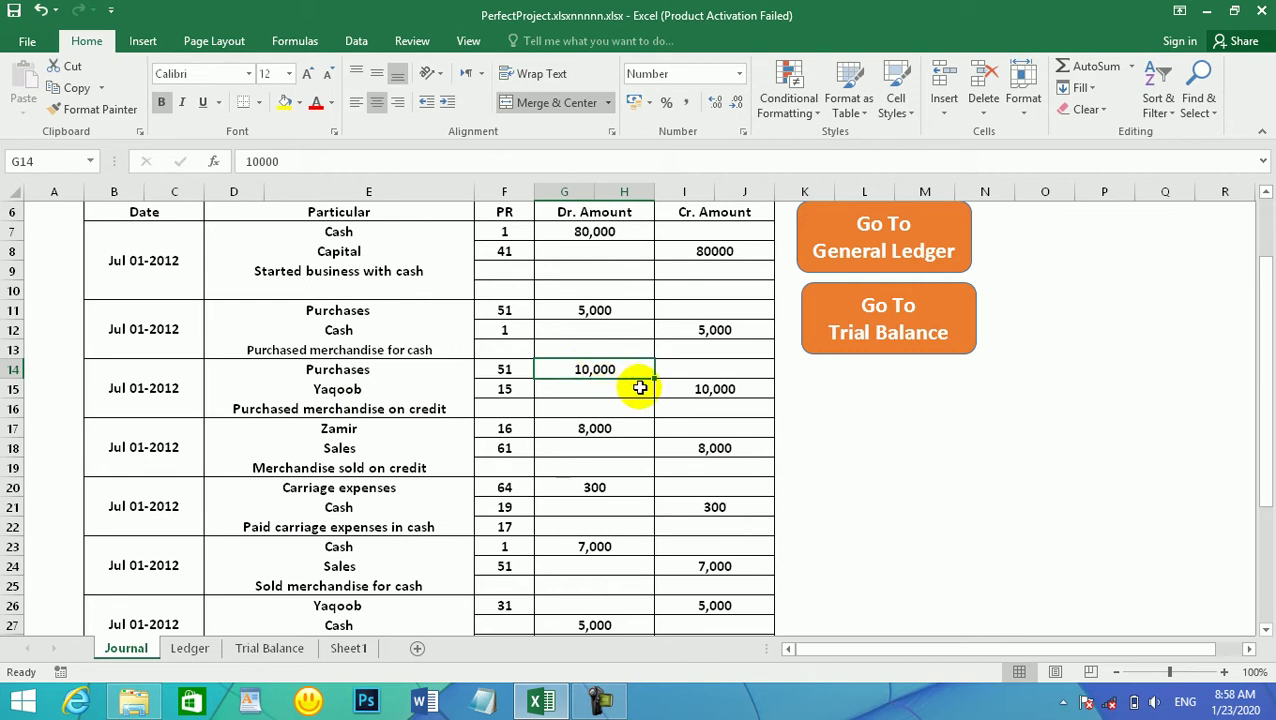
click(701, 392)
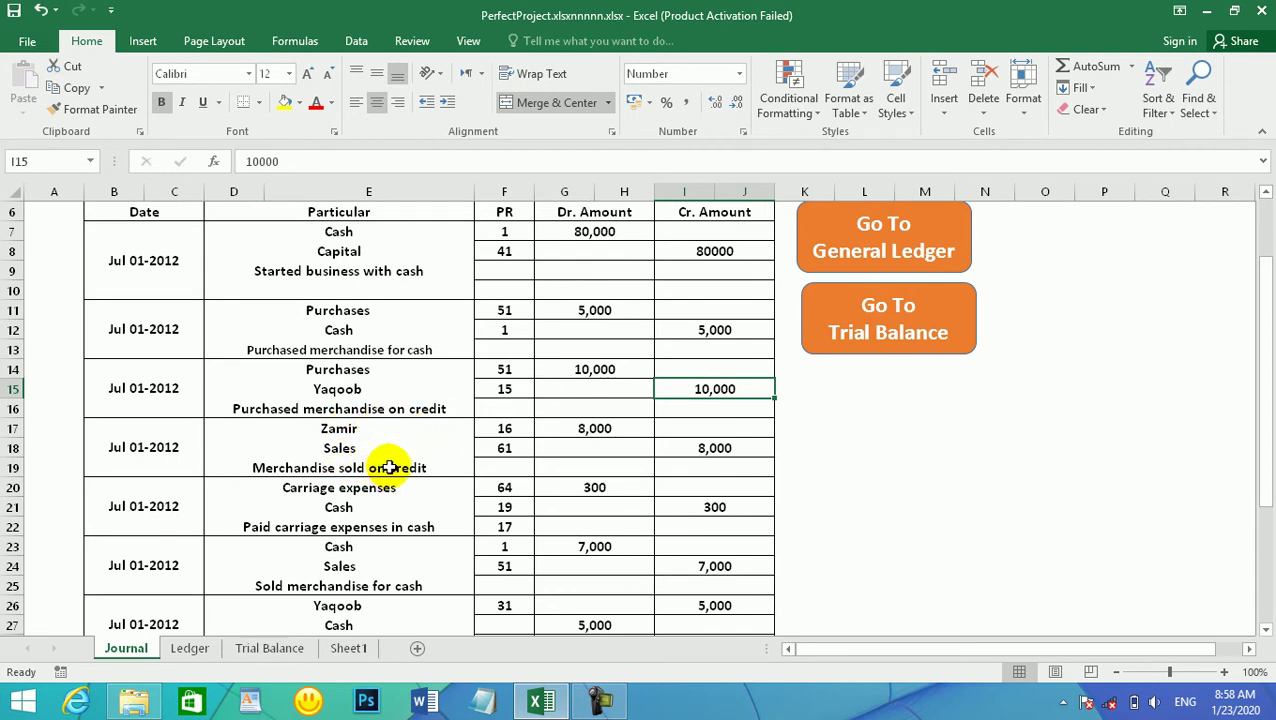
click(345, 432)
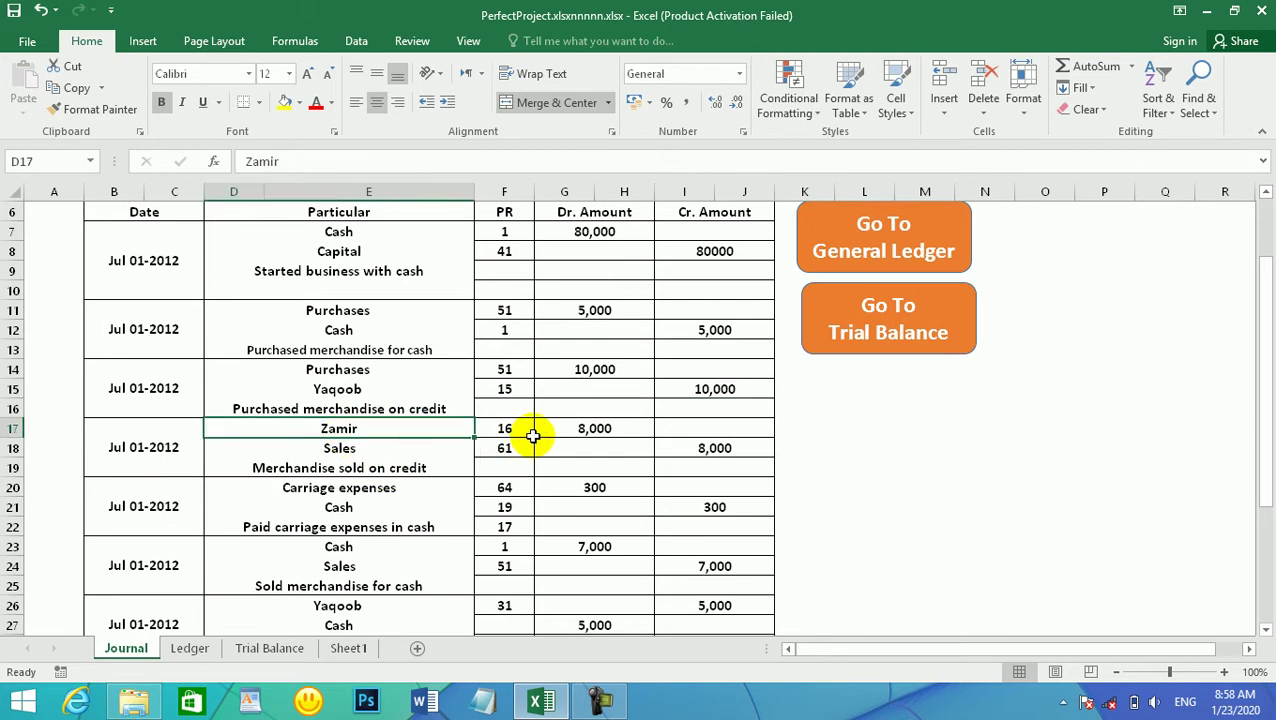
click(579, 430)
click(340, 433)
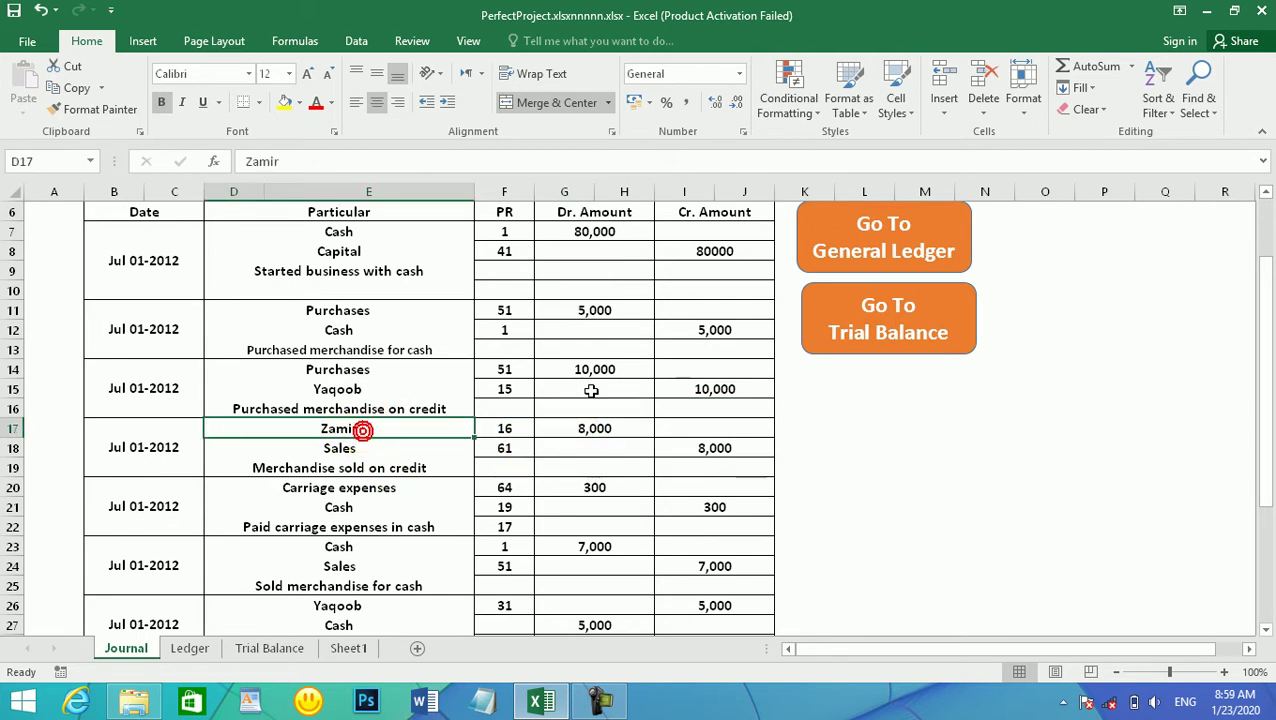
click(602, 424)
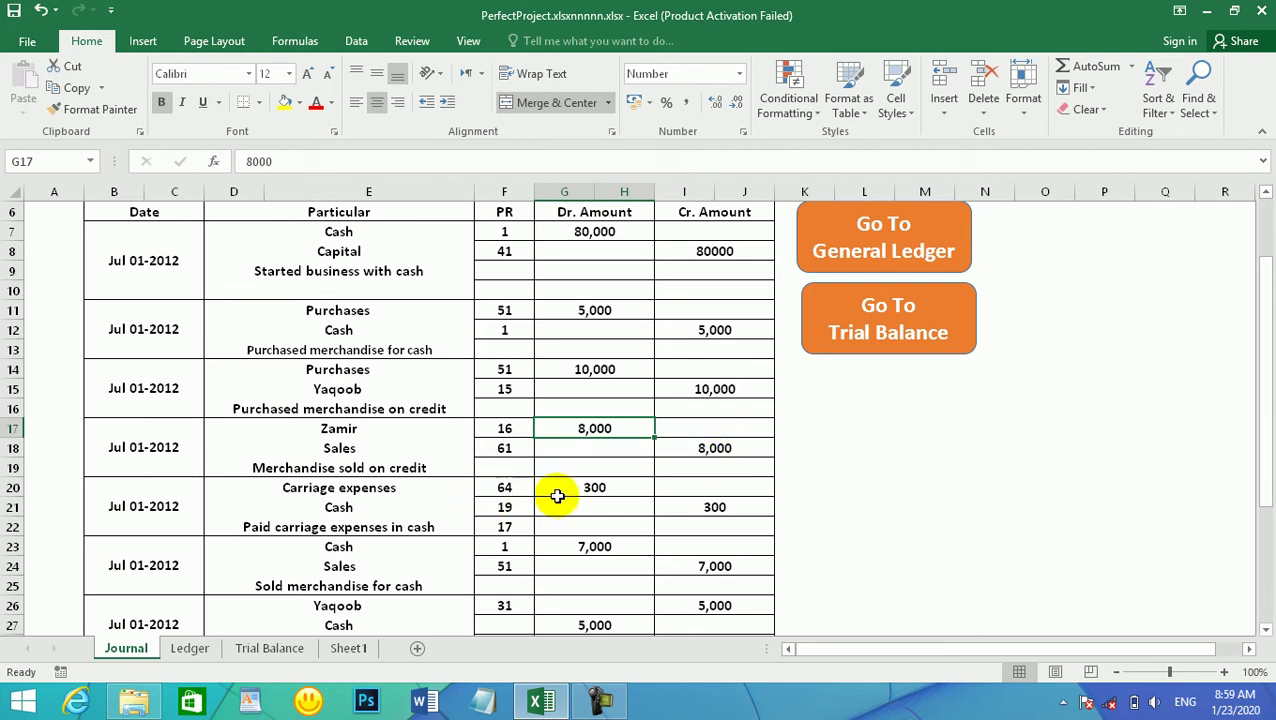
Examine the carriage expenses debit in row 20 and the cash sale entry's cash and sales lines in rows 23–24
click(590, 488)
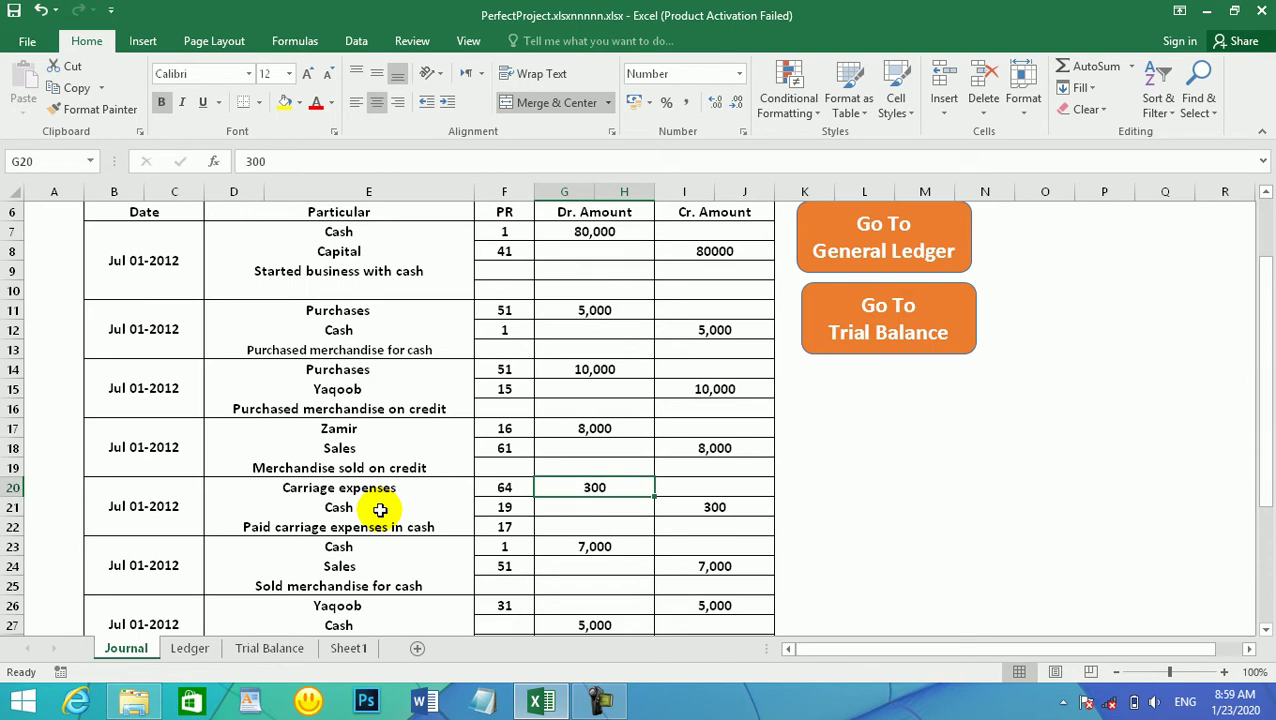
click(362, 550)
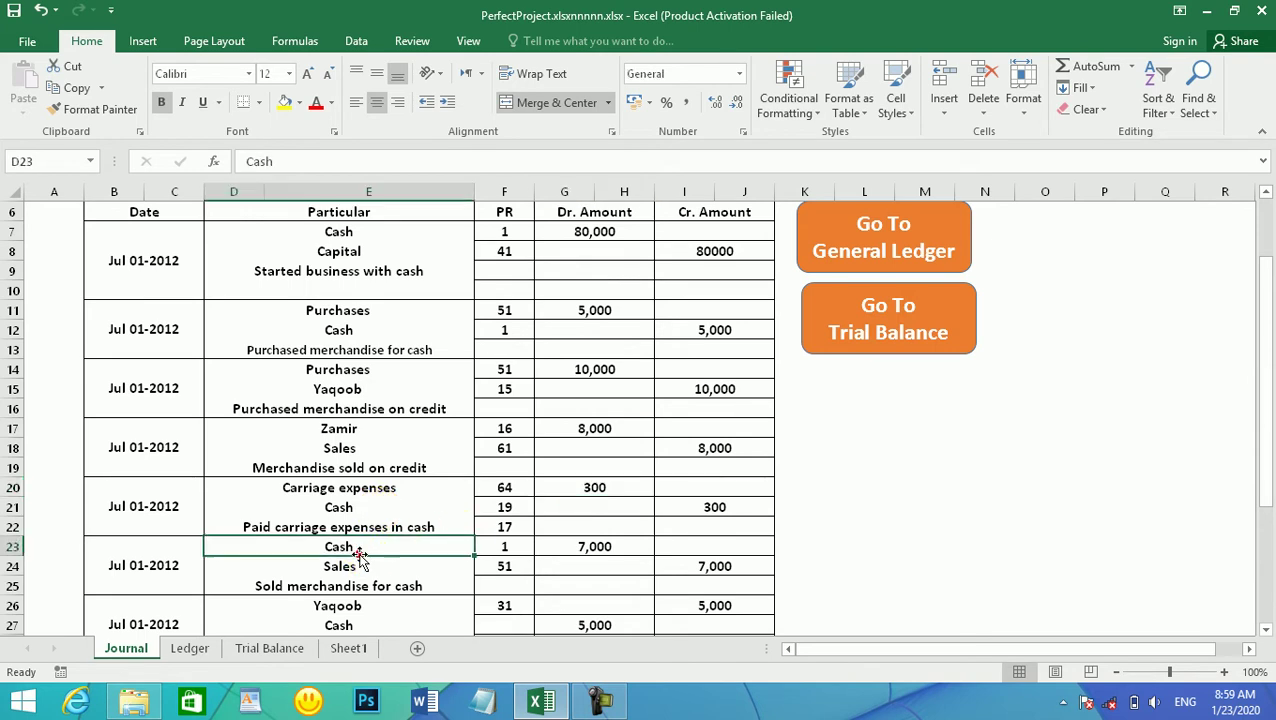
click(568, 546)
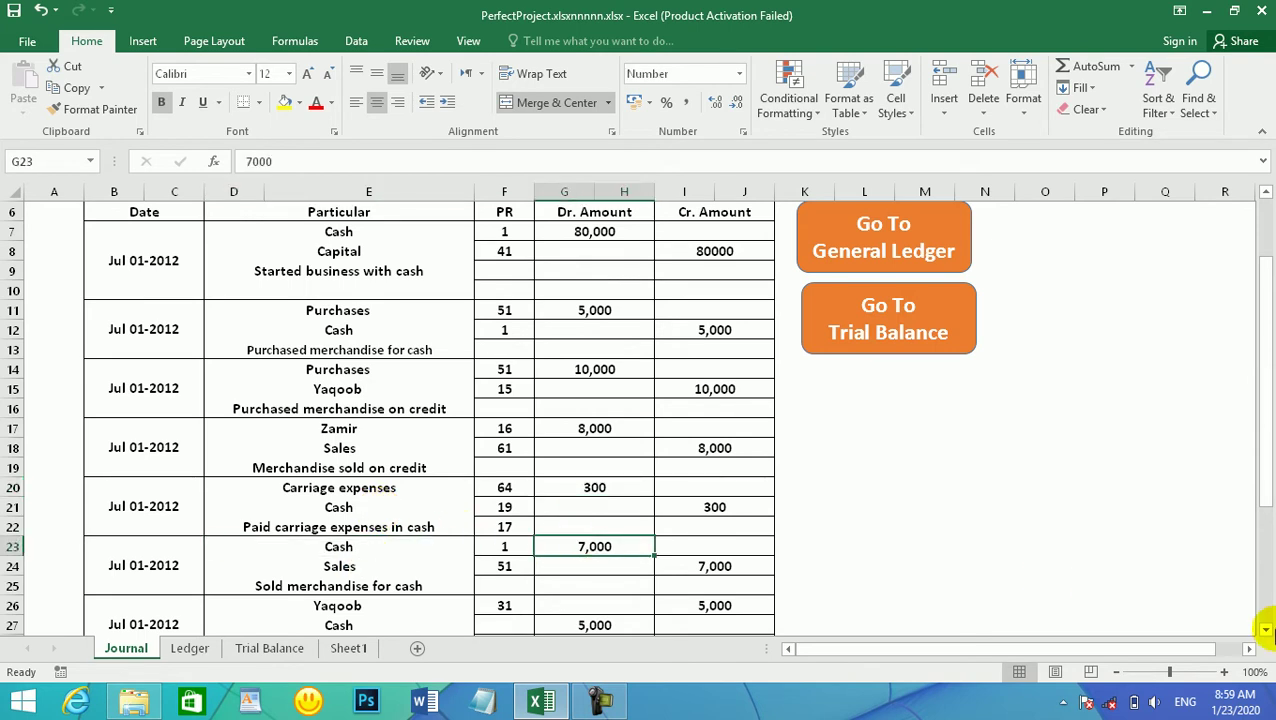
click(1266, 634)
click(1266, 634)
click(1266, 634)
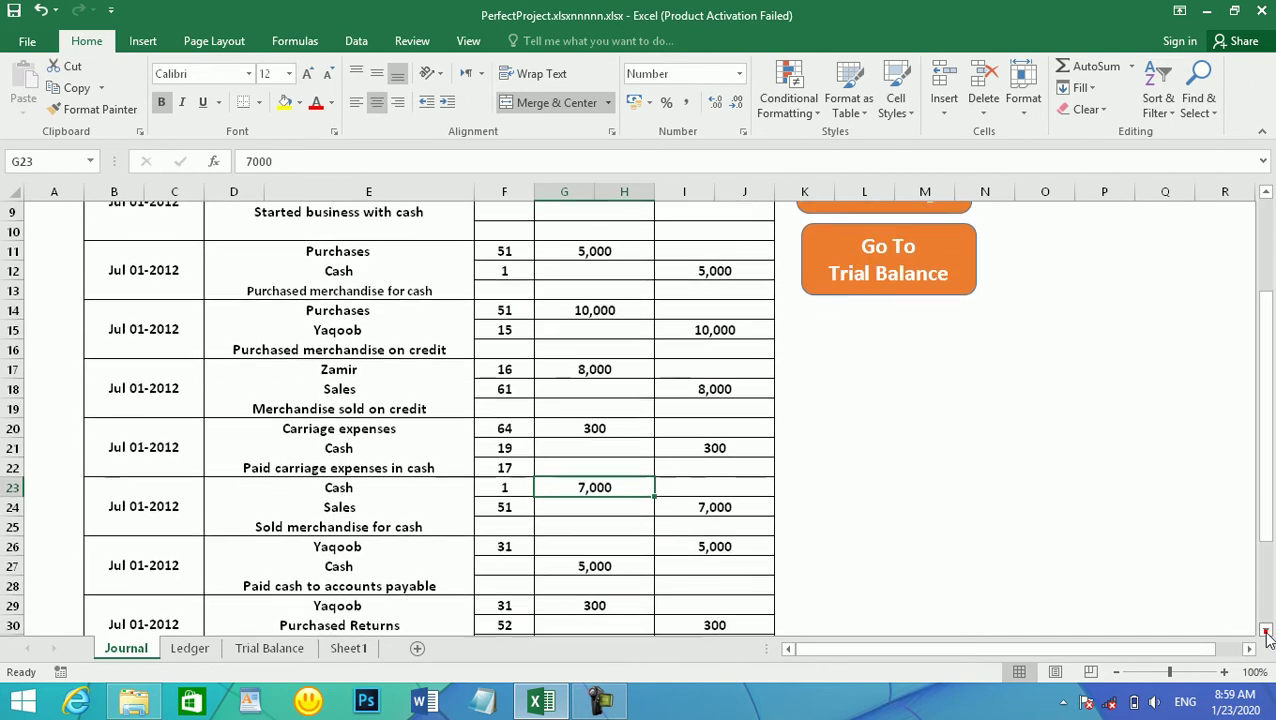
click(1266, 634)
click(1266, 634)
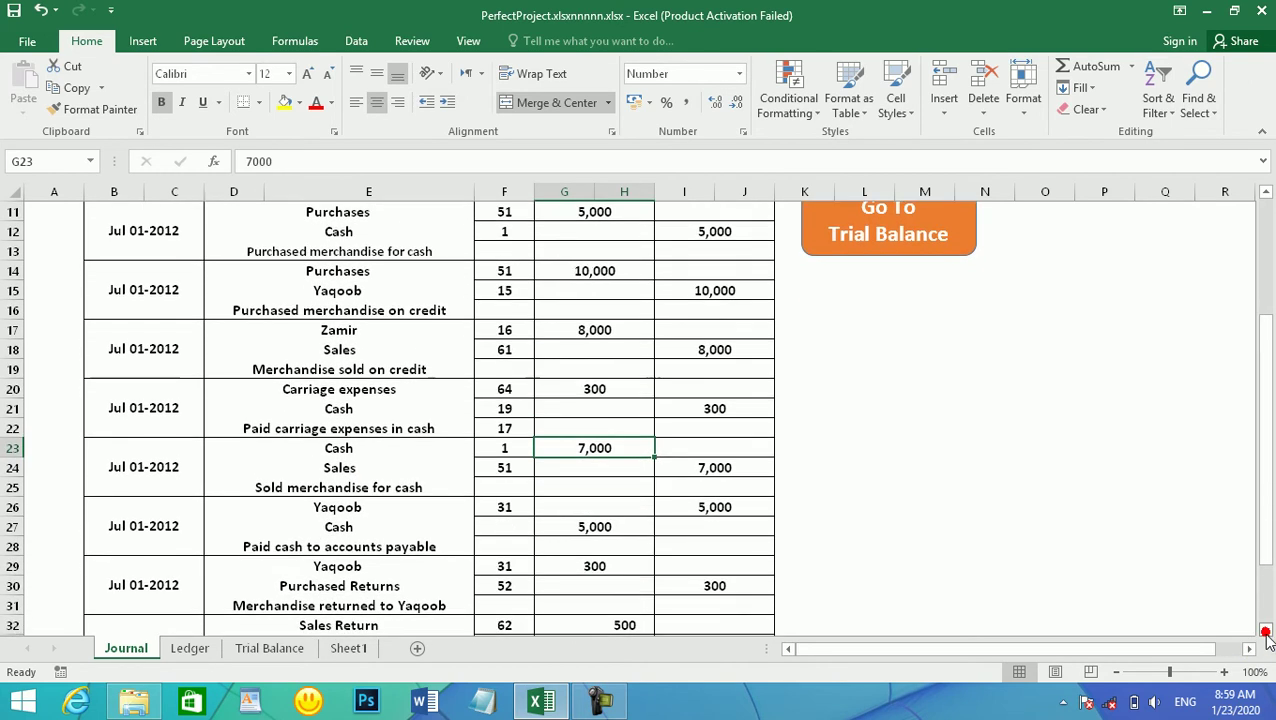
click(345, 468)
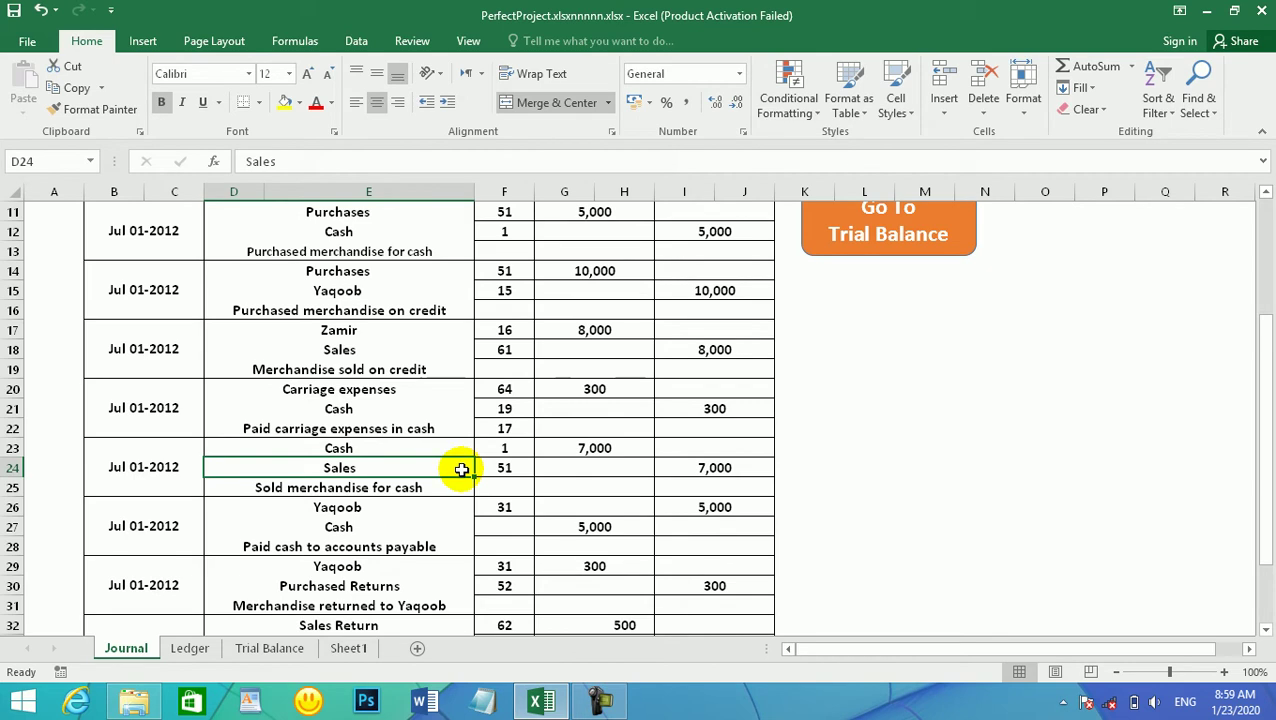
Review the journal entry for cash paid to accounts payable in rows 26–28, checking its debit and credit placement
click(352, 507)
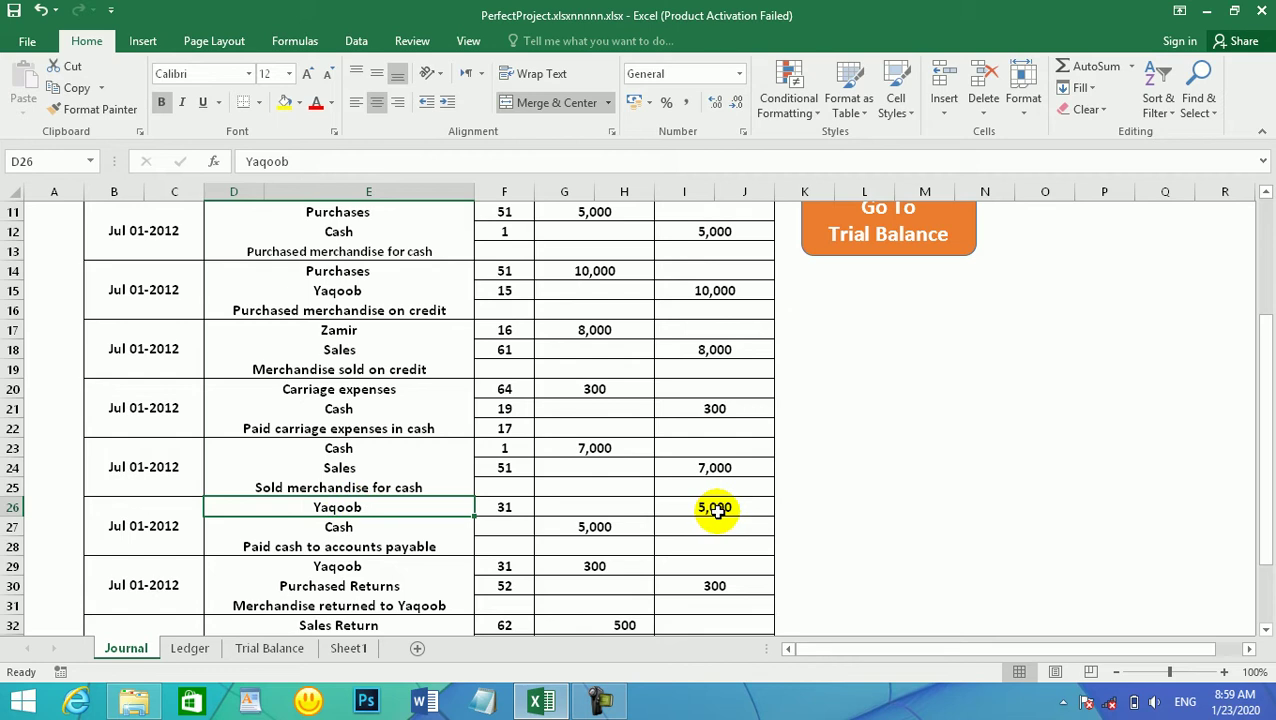
click(572, 544)
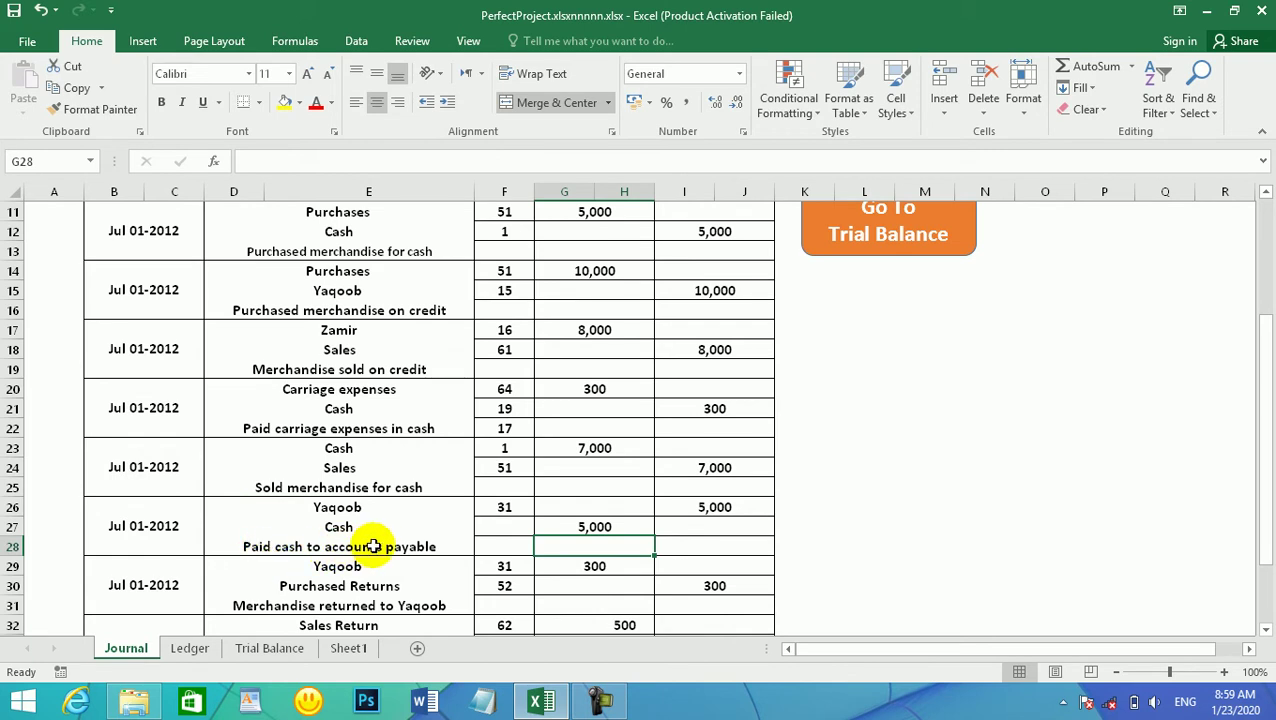
click(367, 509)
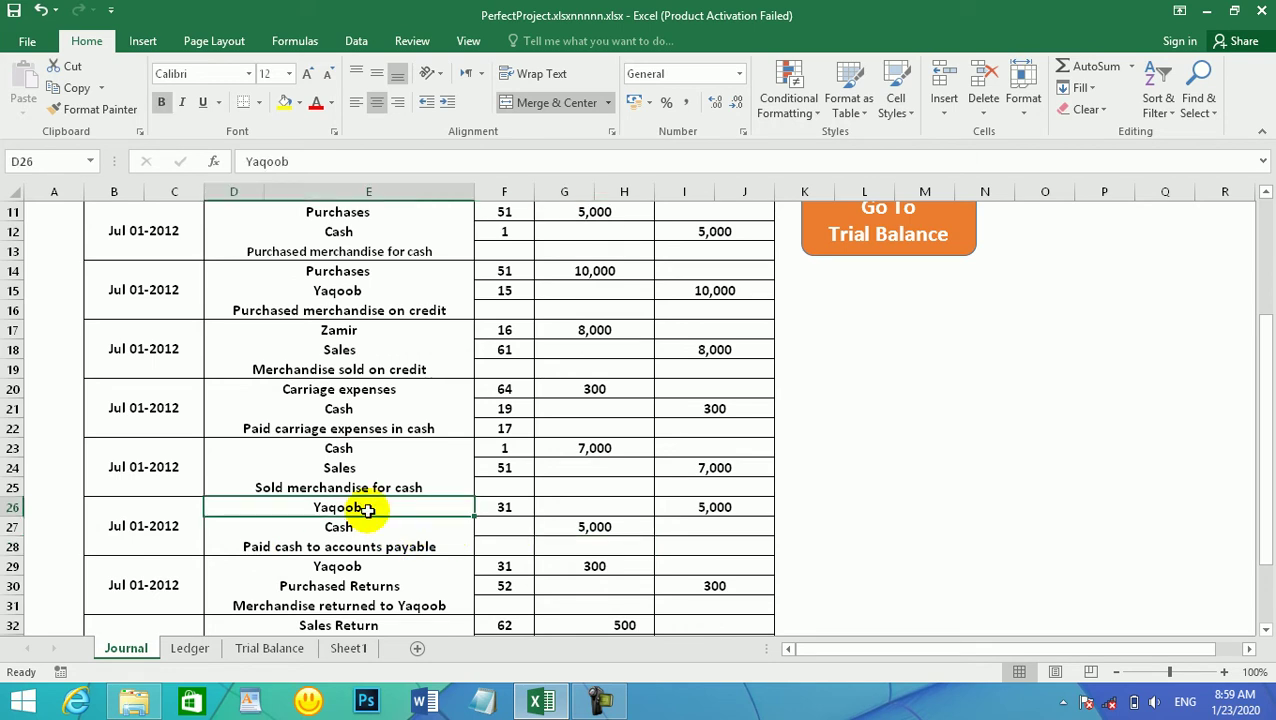
click(687, 514)
drag(352, 518, 379, 537)
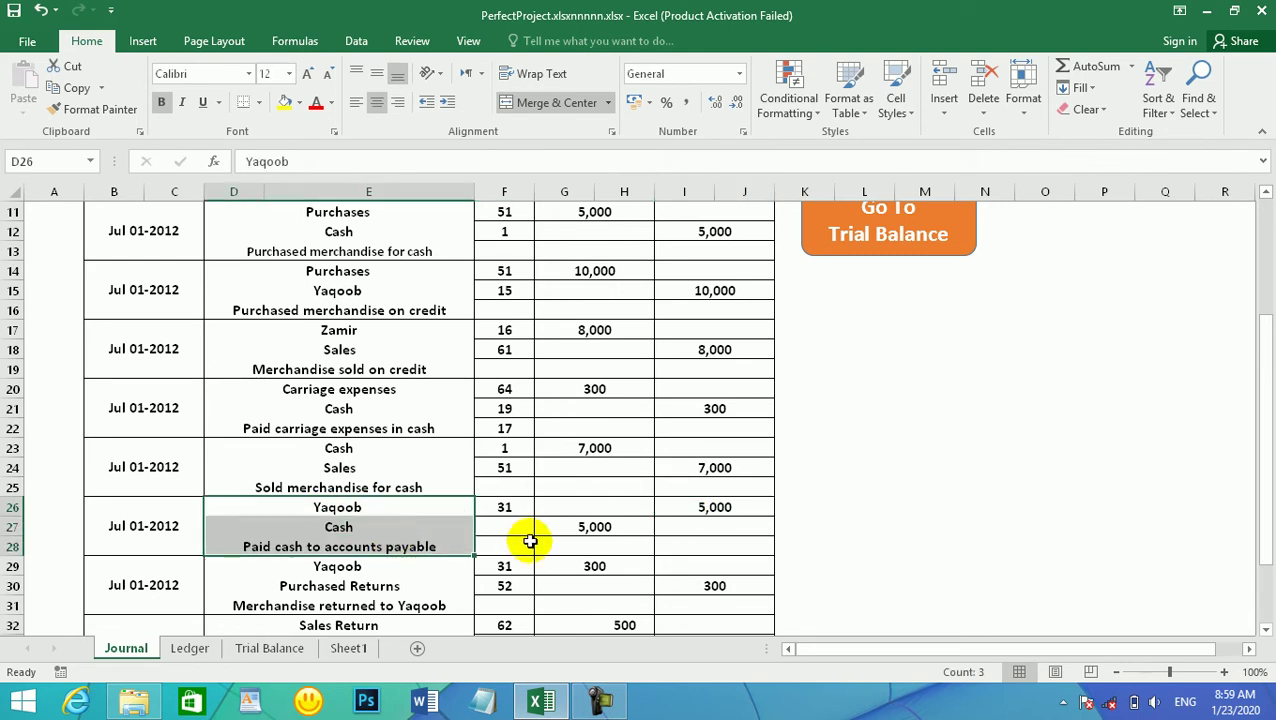
Examine the purchase returns entry in rows 29–30, including the supplier's debit and the Purchased Returns credit
click(1266, 630)
click(1266, 630)
click(1266, 630)
click(1266, 630)
click(1266, 630)
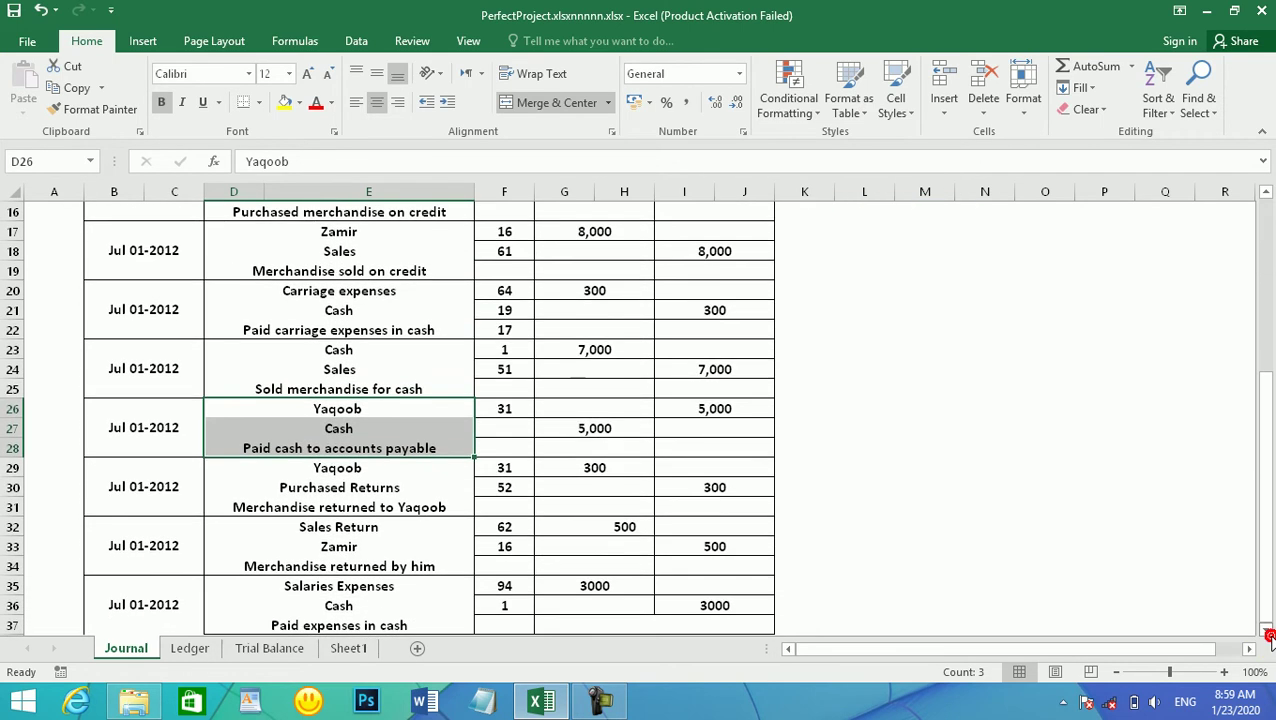
click(343, 490)
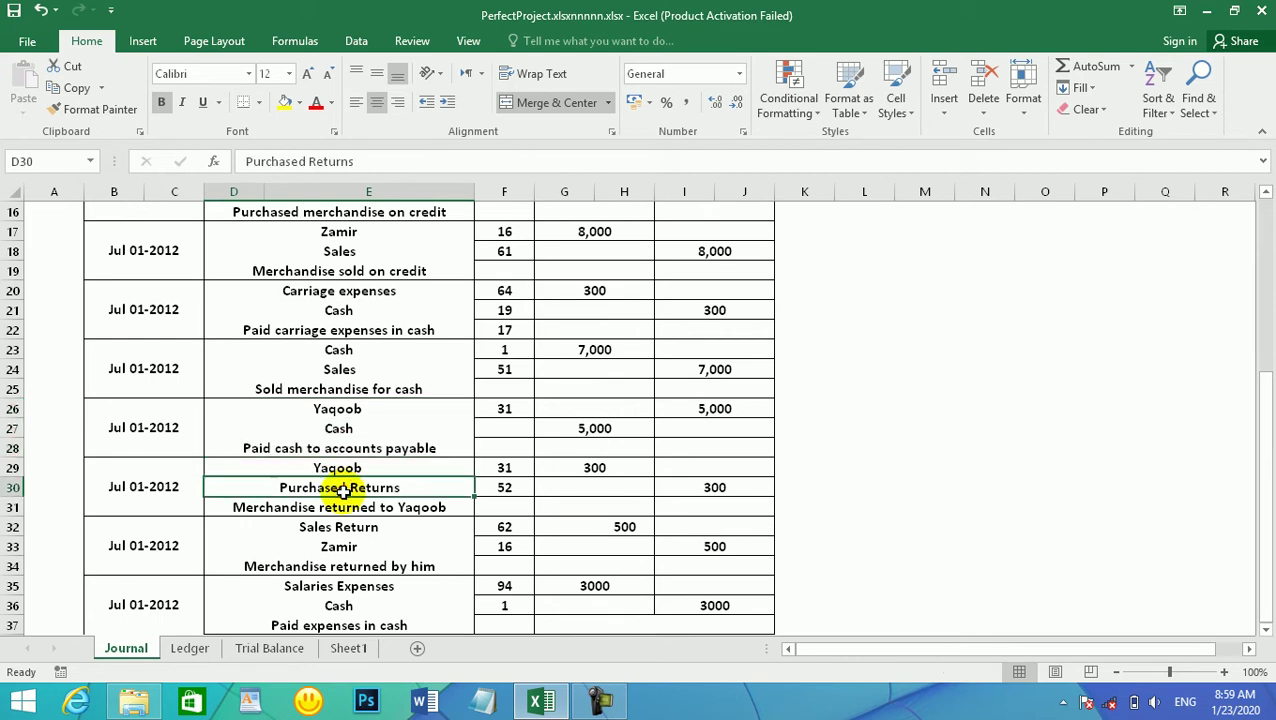
click(375, 468)
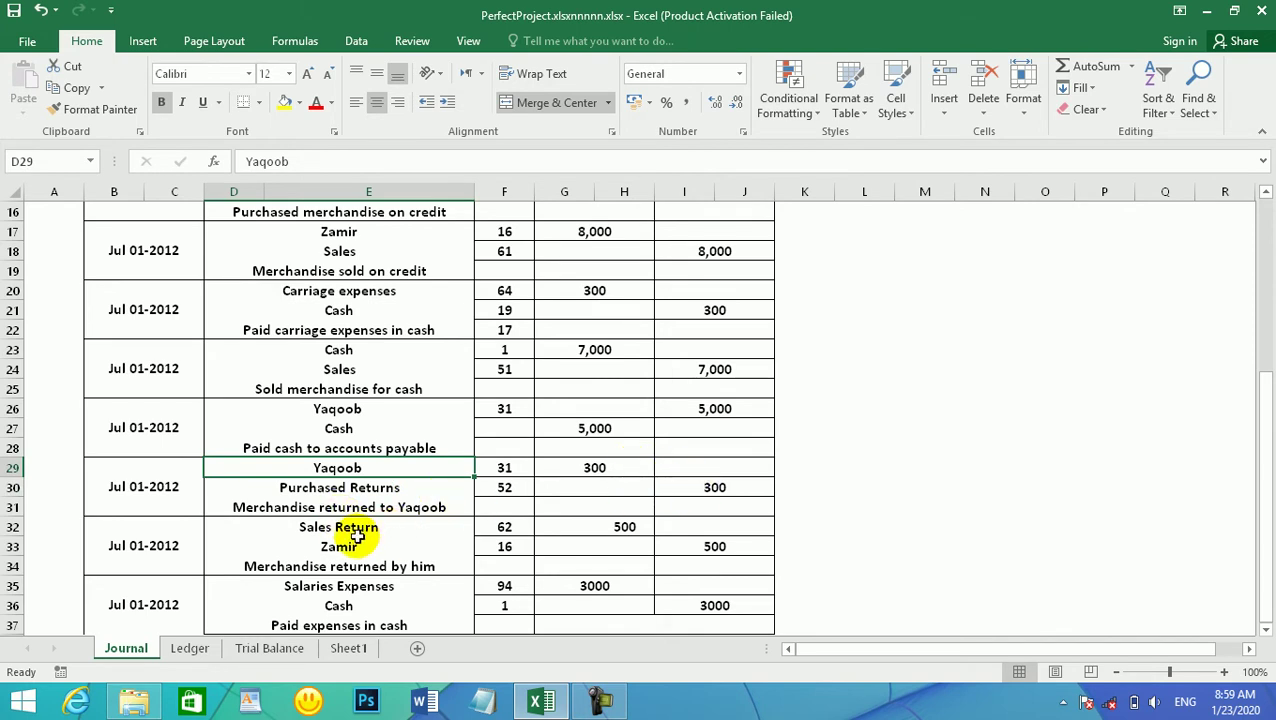
click(597, 477)
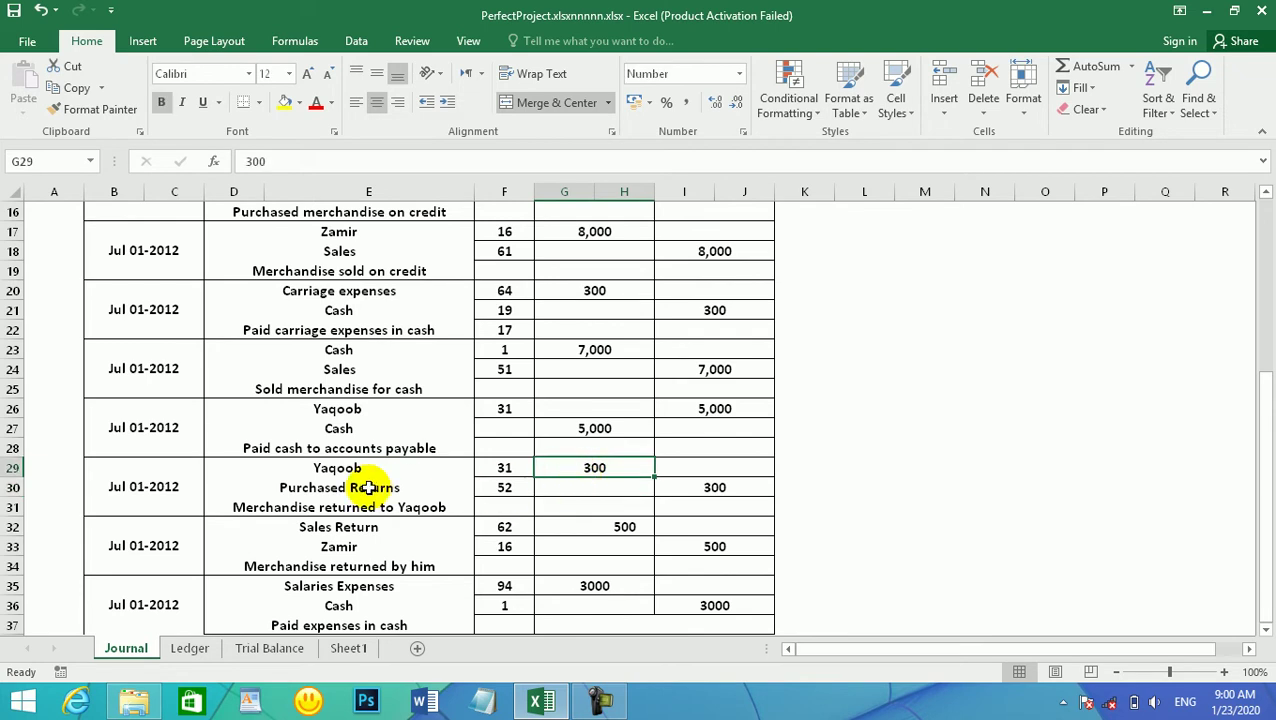
click(714, 486)
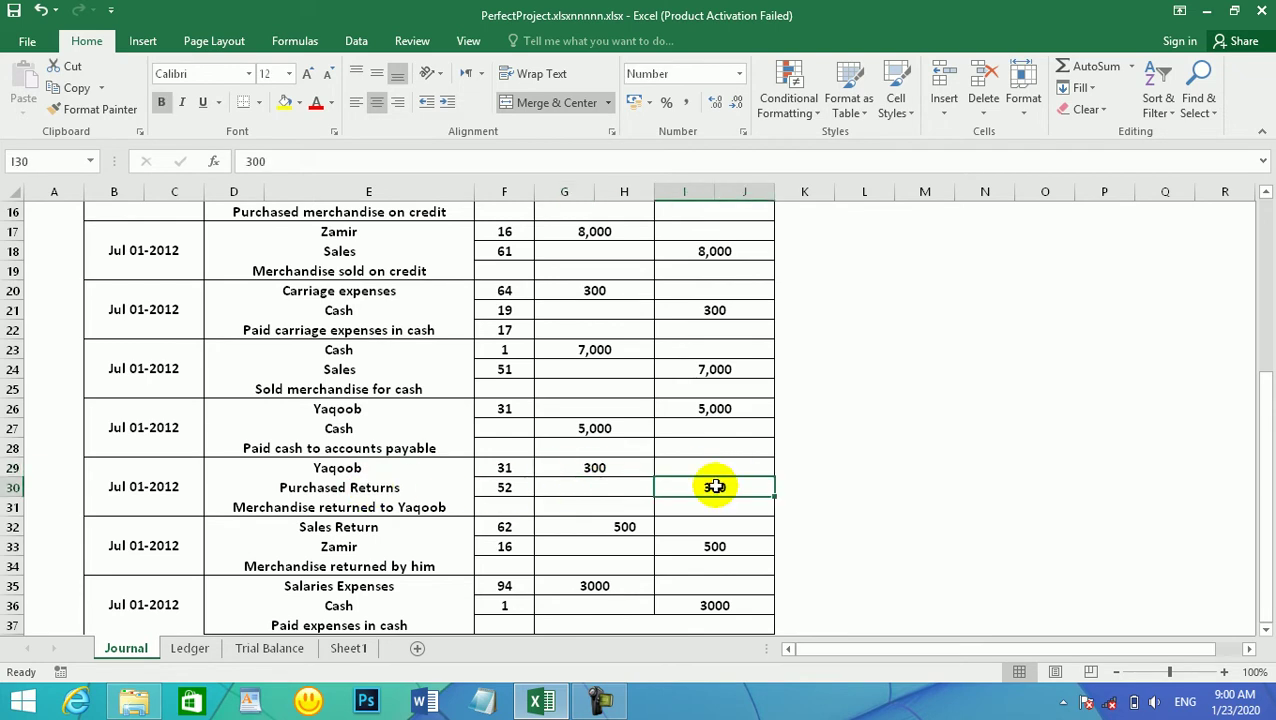
Examine the Sales Return entry in rows 32–33 and compare it with the original credit sale amount in row 17
click(332, 529)
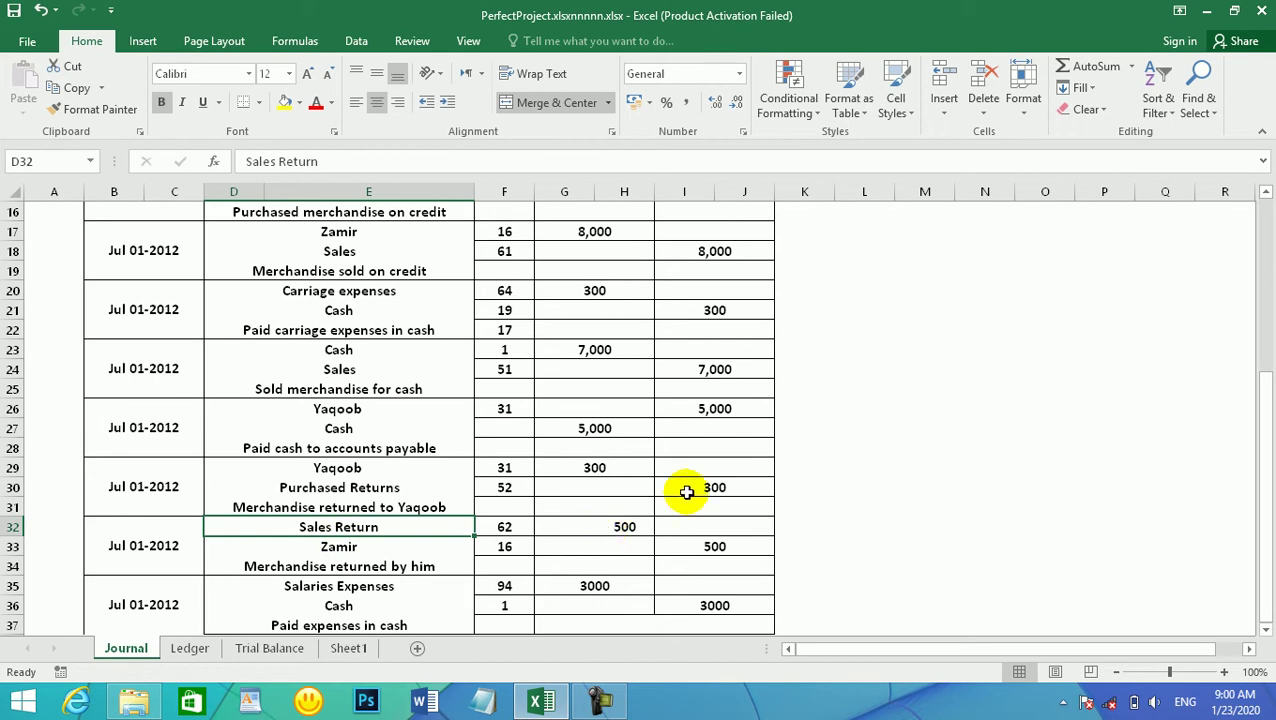
drag(1261, 513, 1256, 457)
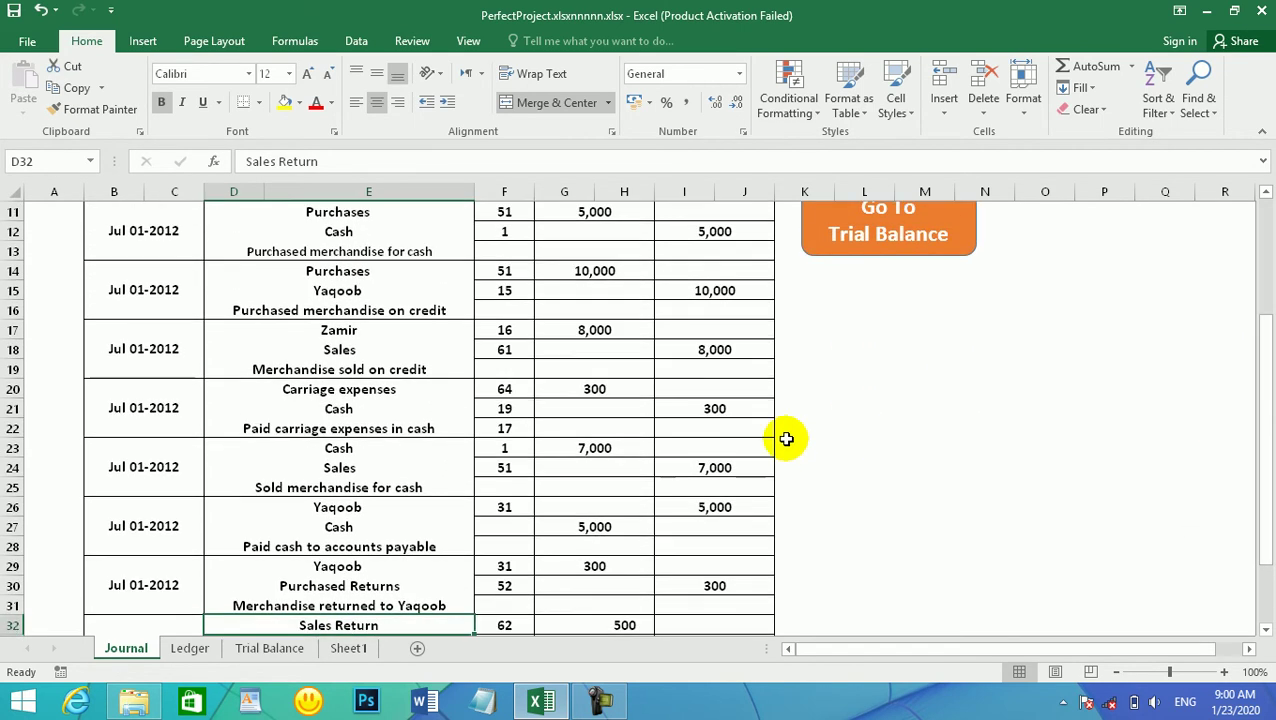
click(622, 330)
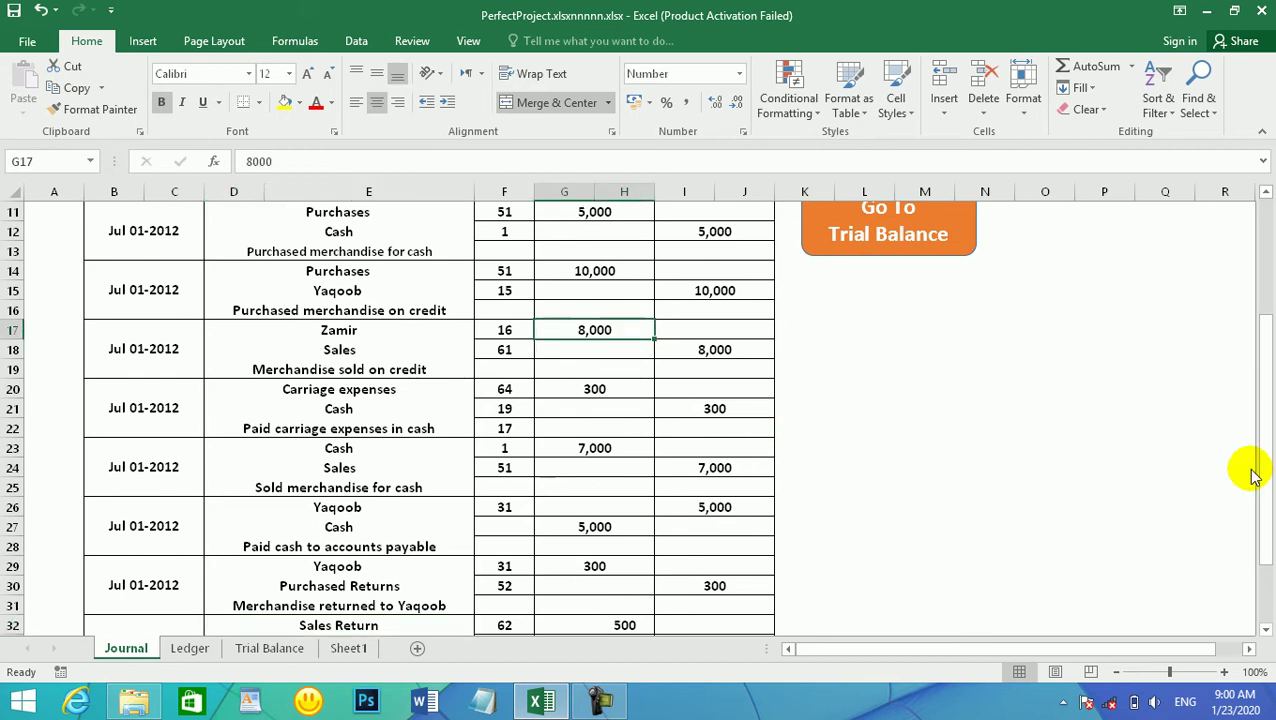
drag(1262, 507, 1249, 604)
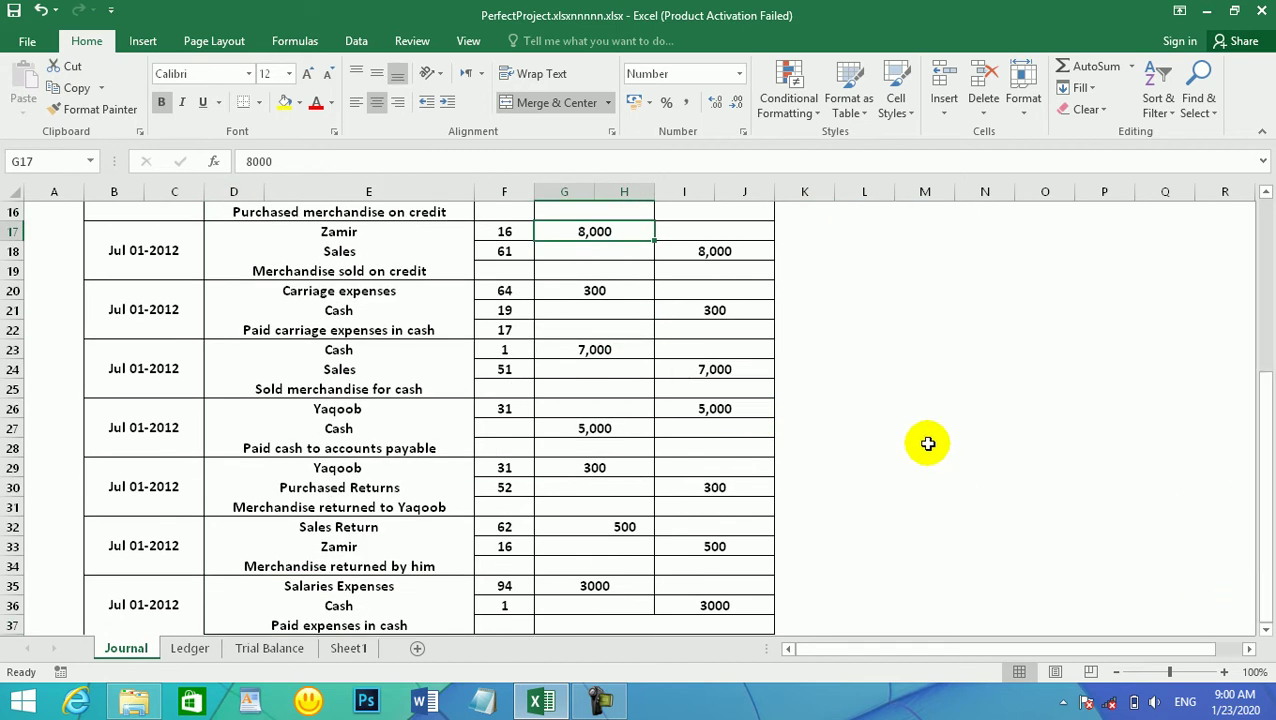
click(603, 527)
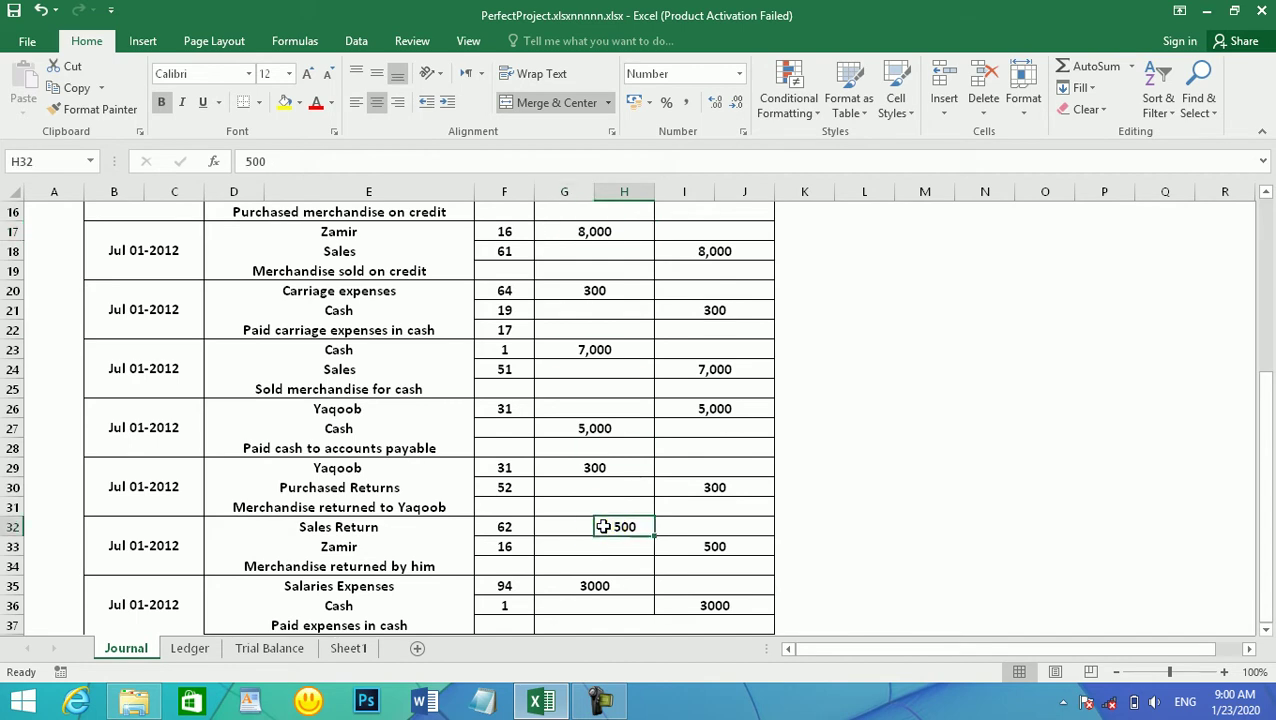
click(588, 546)
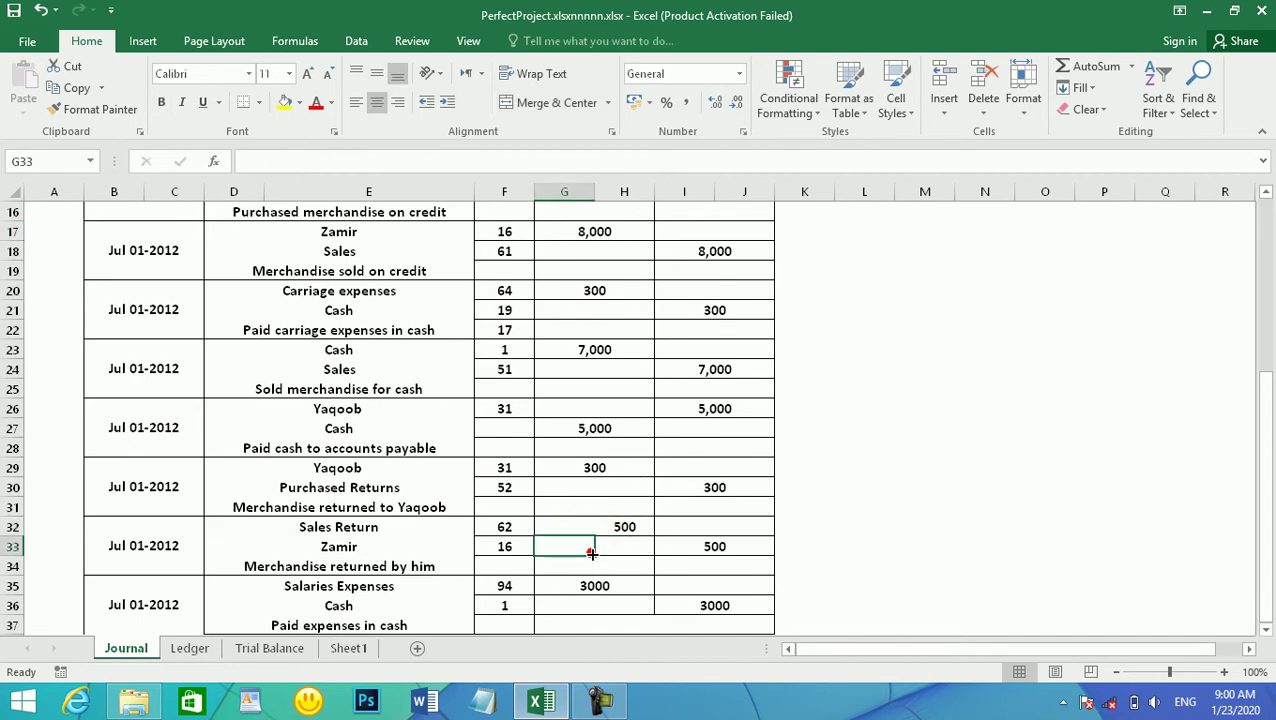
click(684, 546)
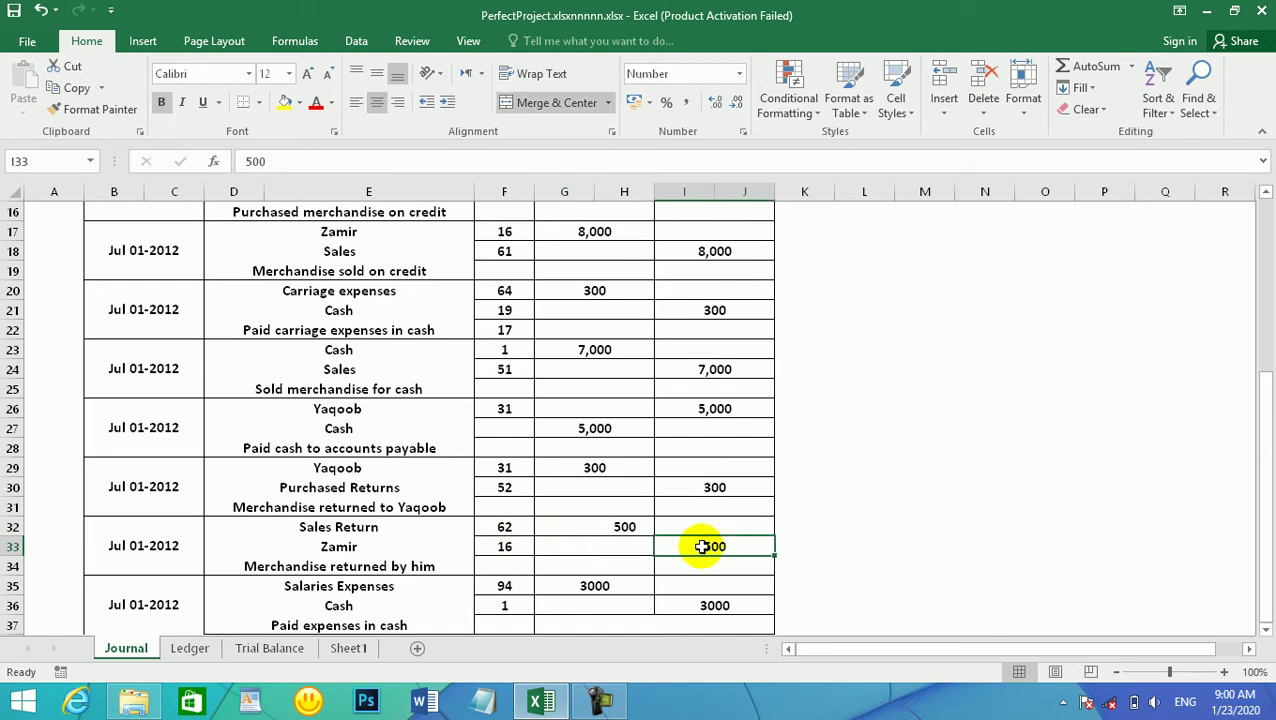
Examine the Salaries Expenses debit and the matching Cash credit in the last journal entry, rows 35–36
click(337, 600)
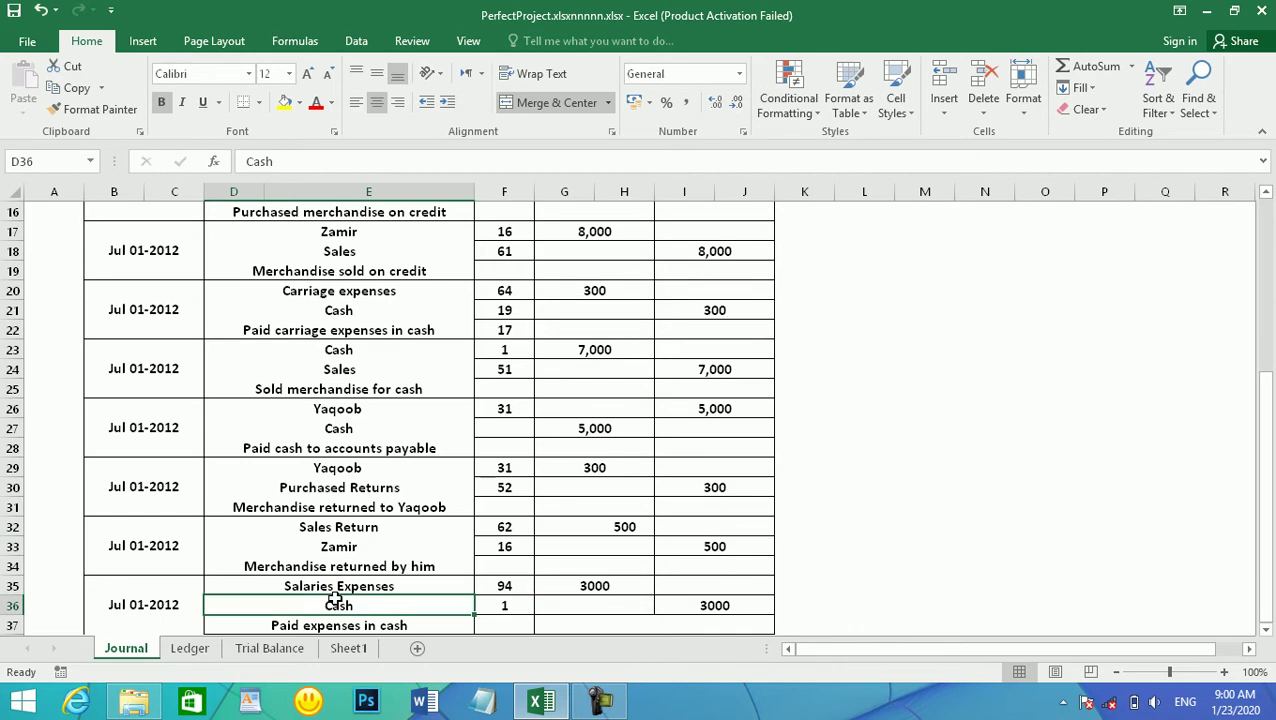
click(575, 589)
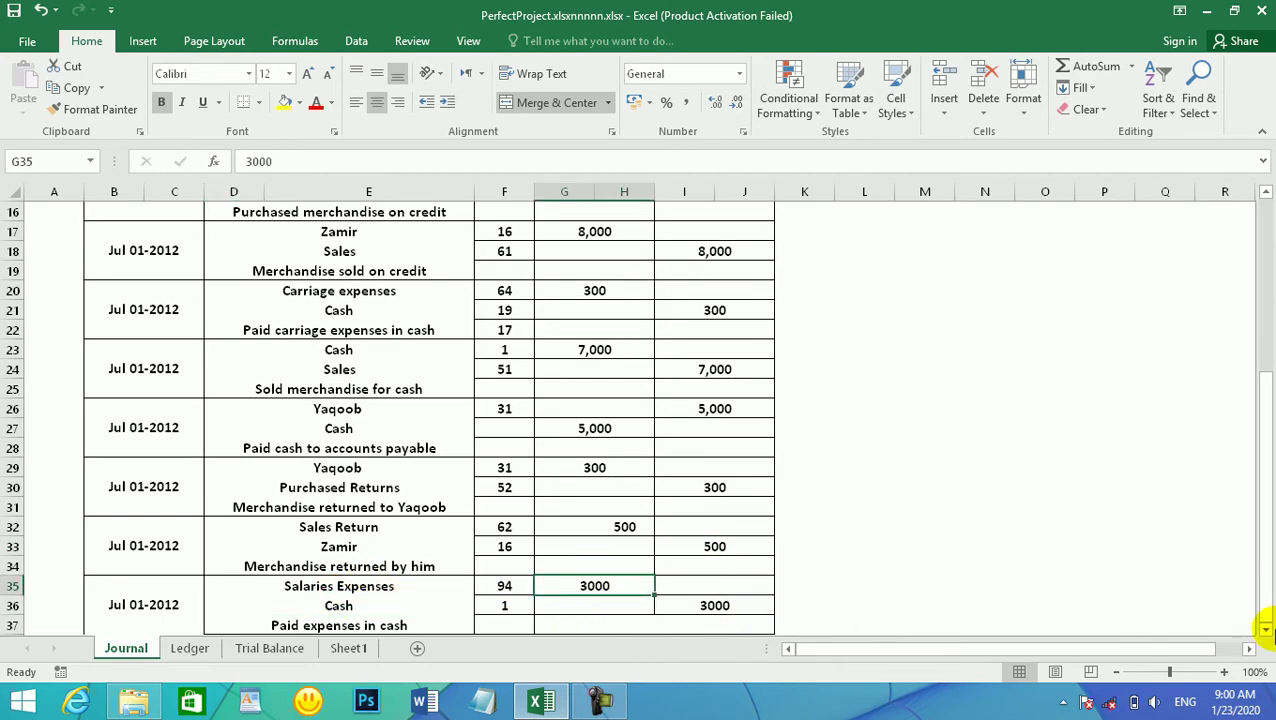
click(1265, 629)
click(1265, 629)
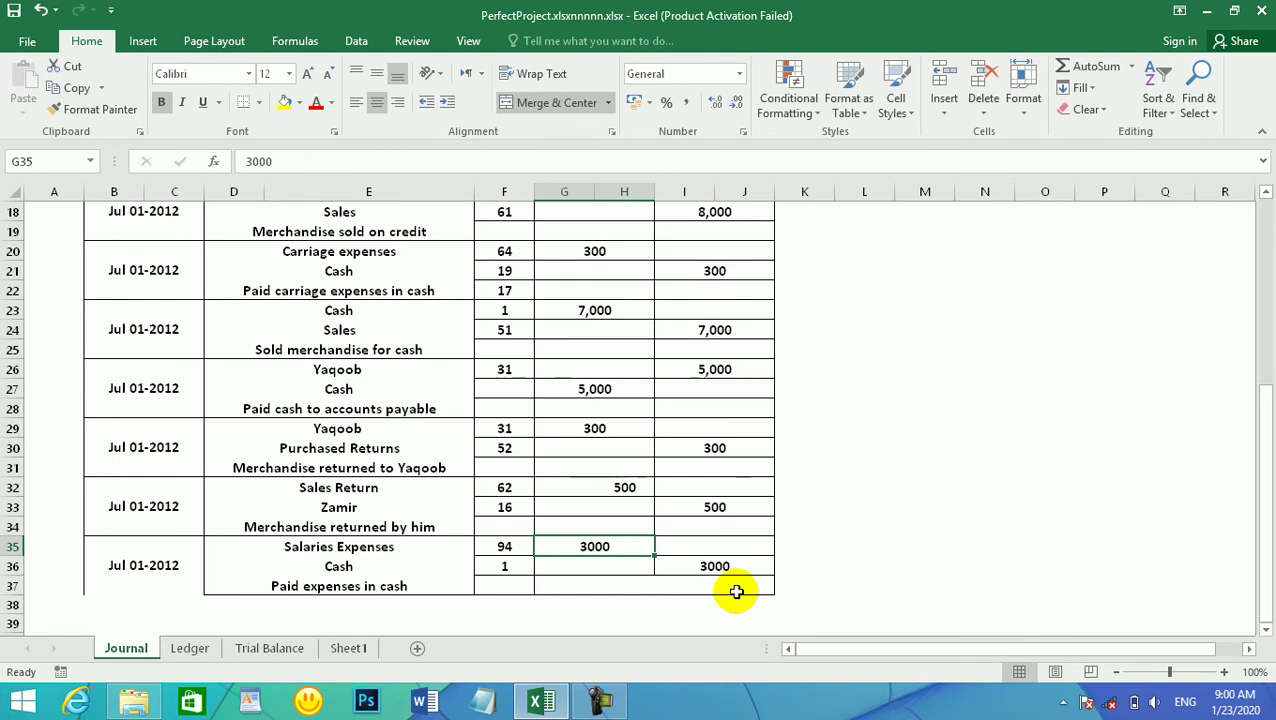
click(707, 566)
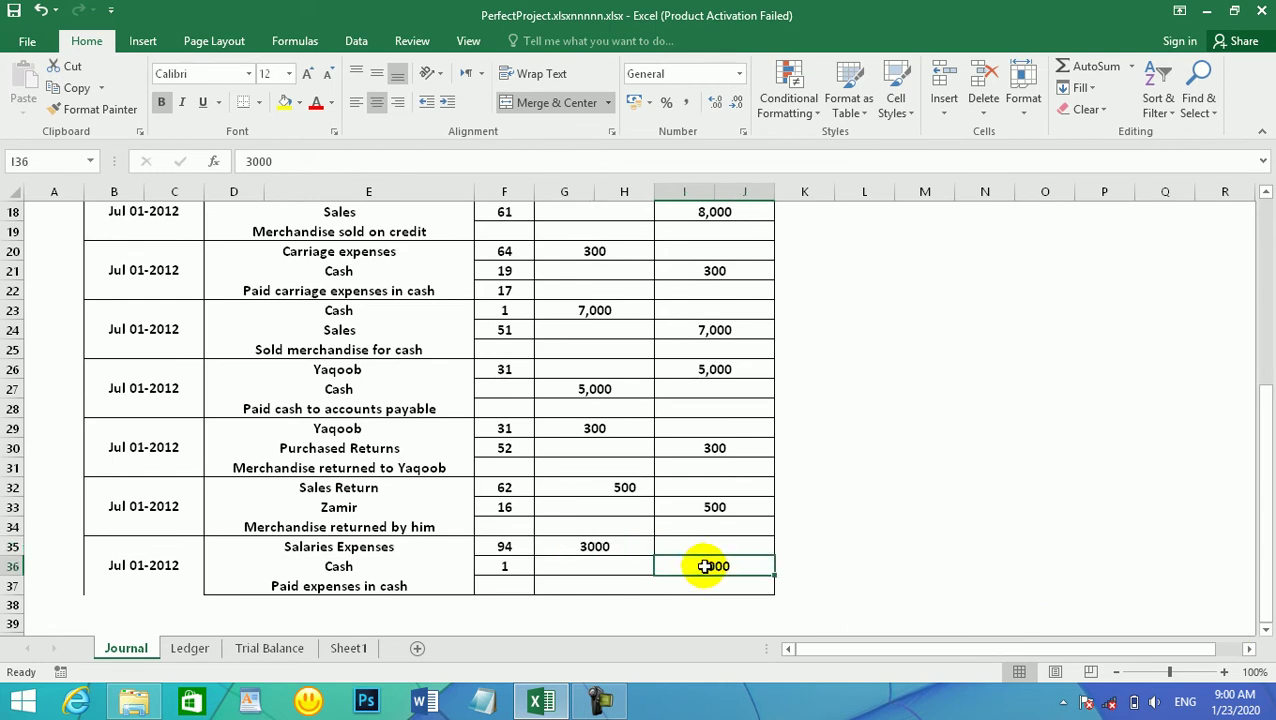
Switch to the Ledger sheet and examine the Cash account's capital debit, its Dr and Cr sides and its heading
click(182, 650)
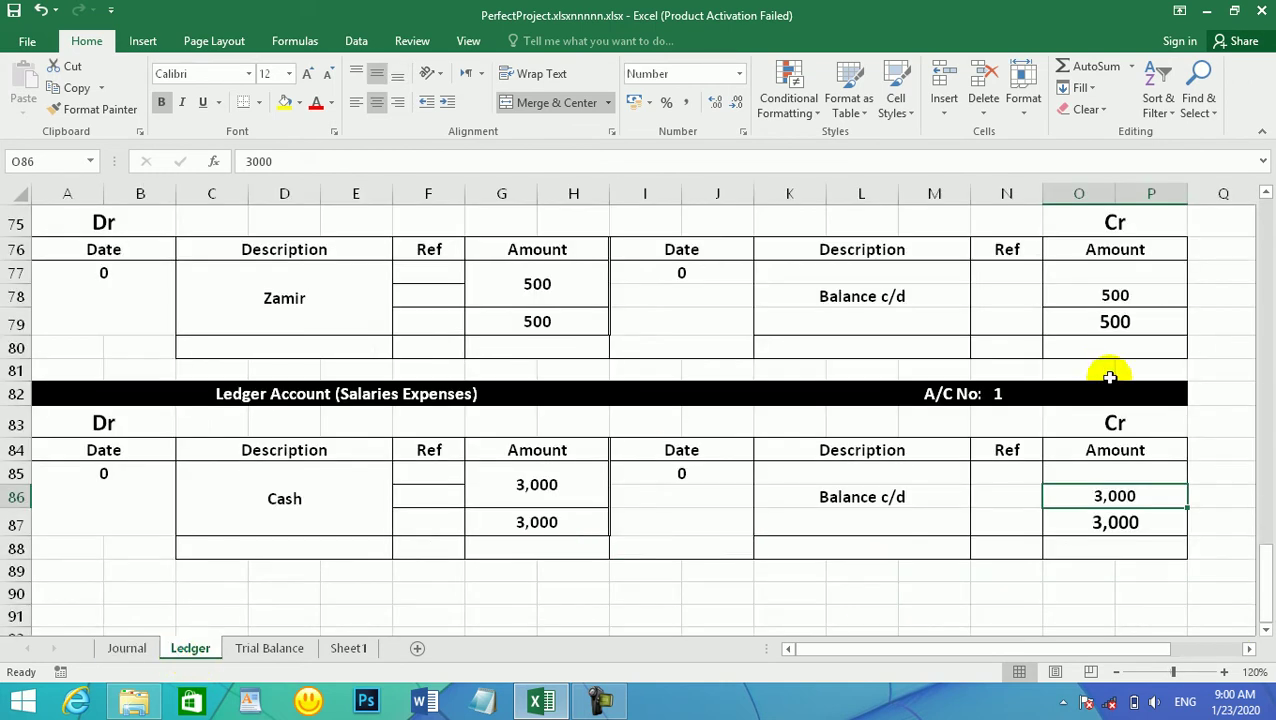
drag(1265, 600, 1265, 255)
click(536, 412)
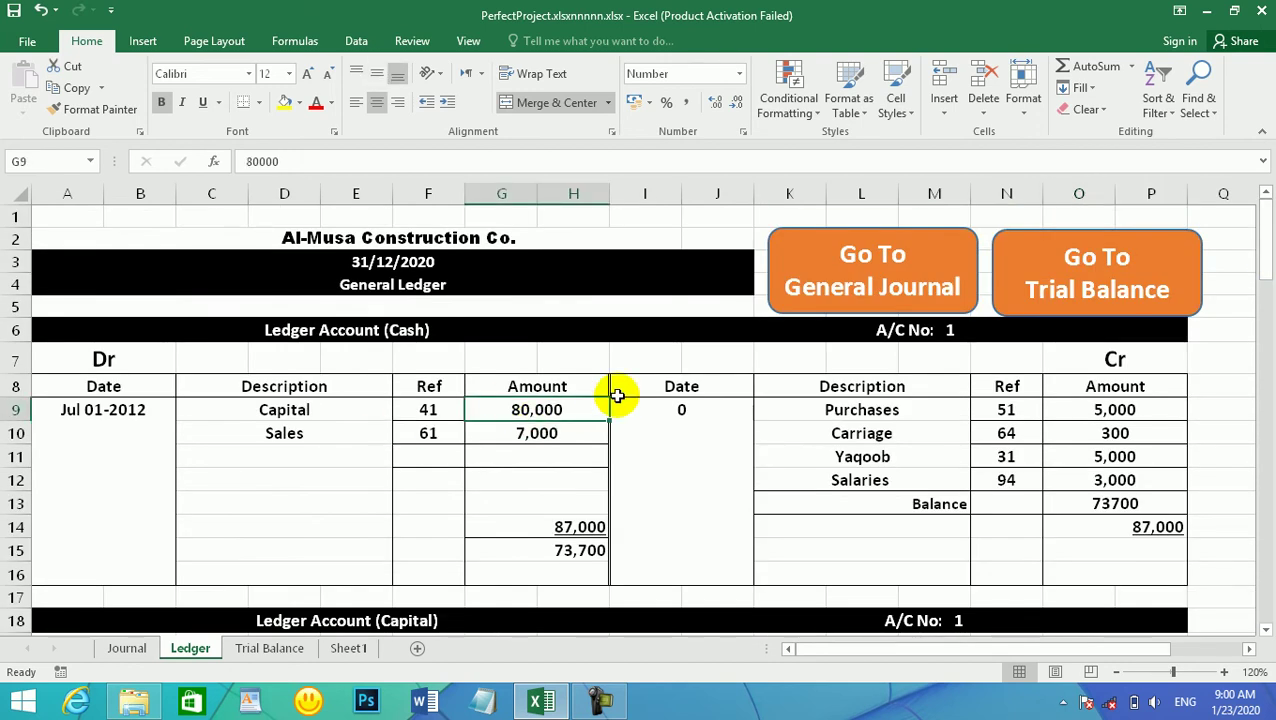
drag(94, 359, 1091, 359)
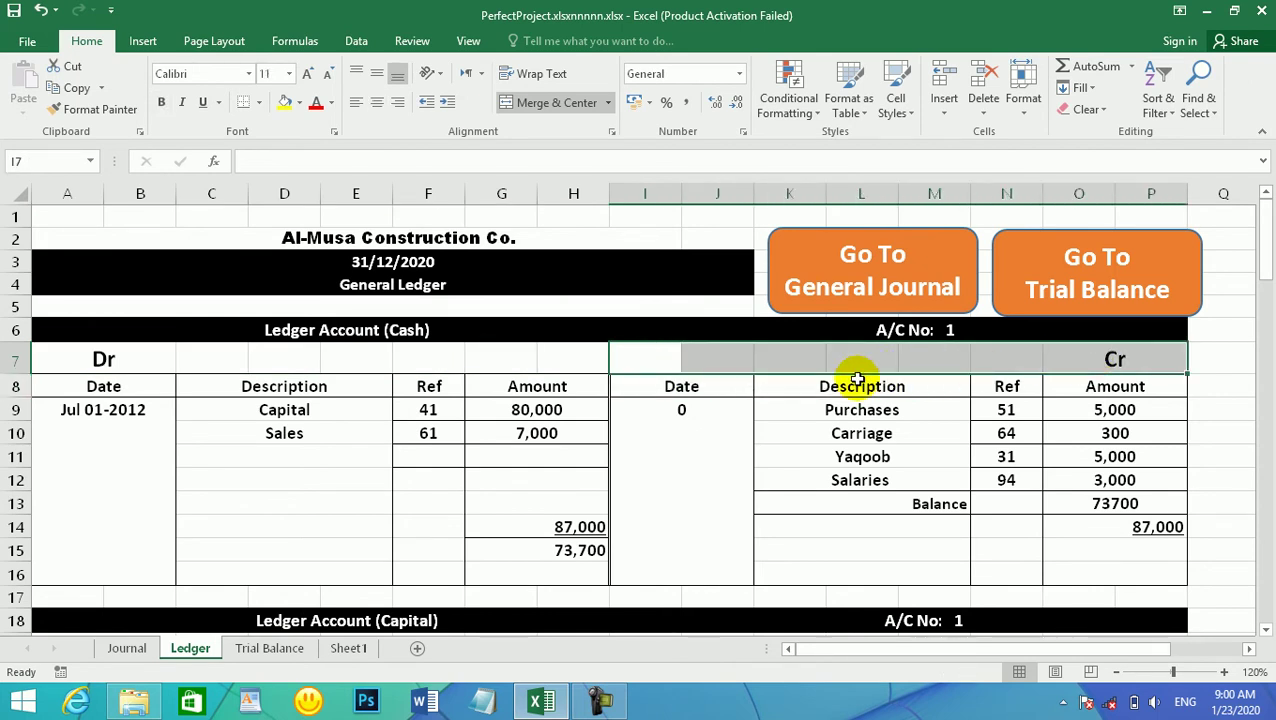
click(572, 333)
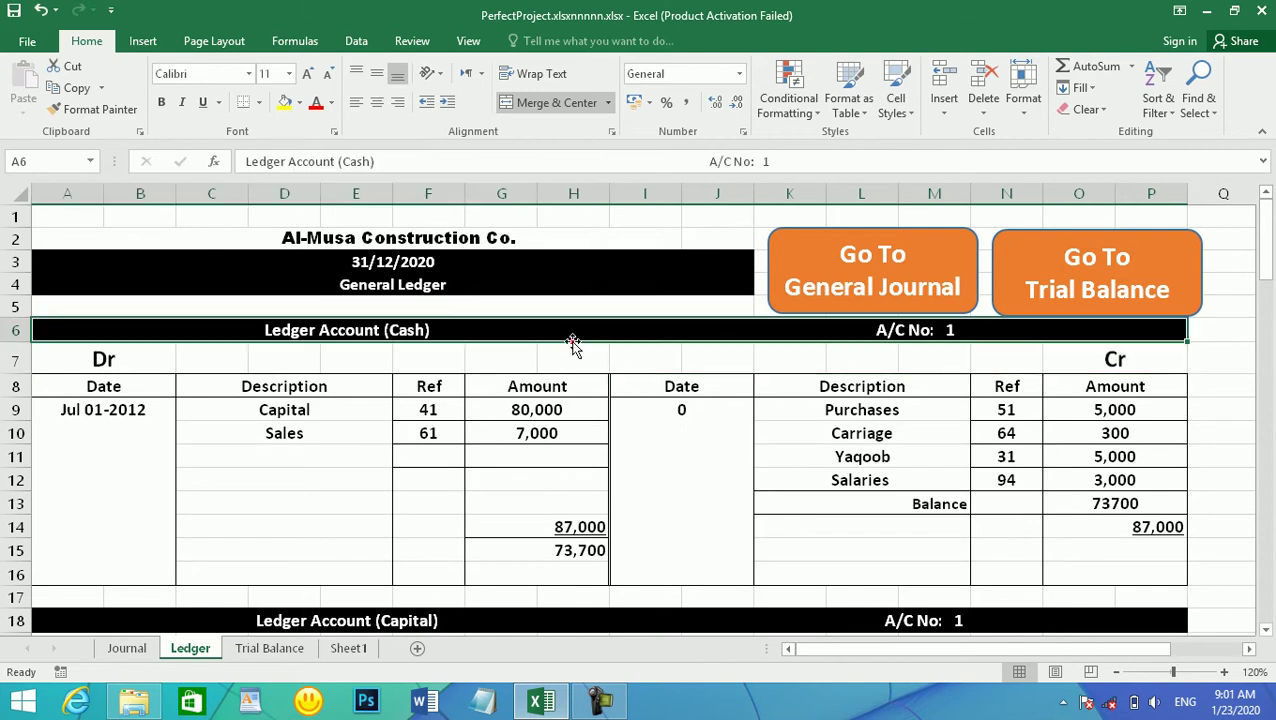
Examine the Cash account's debit and credit sections and its Date, Description, Ref and Amount column headings in row 8
drag(536, 412, 223, 447)
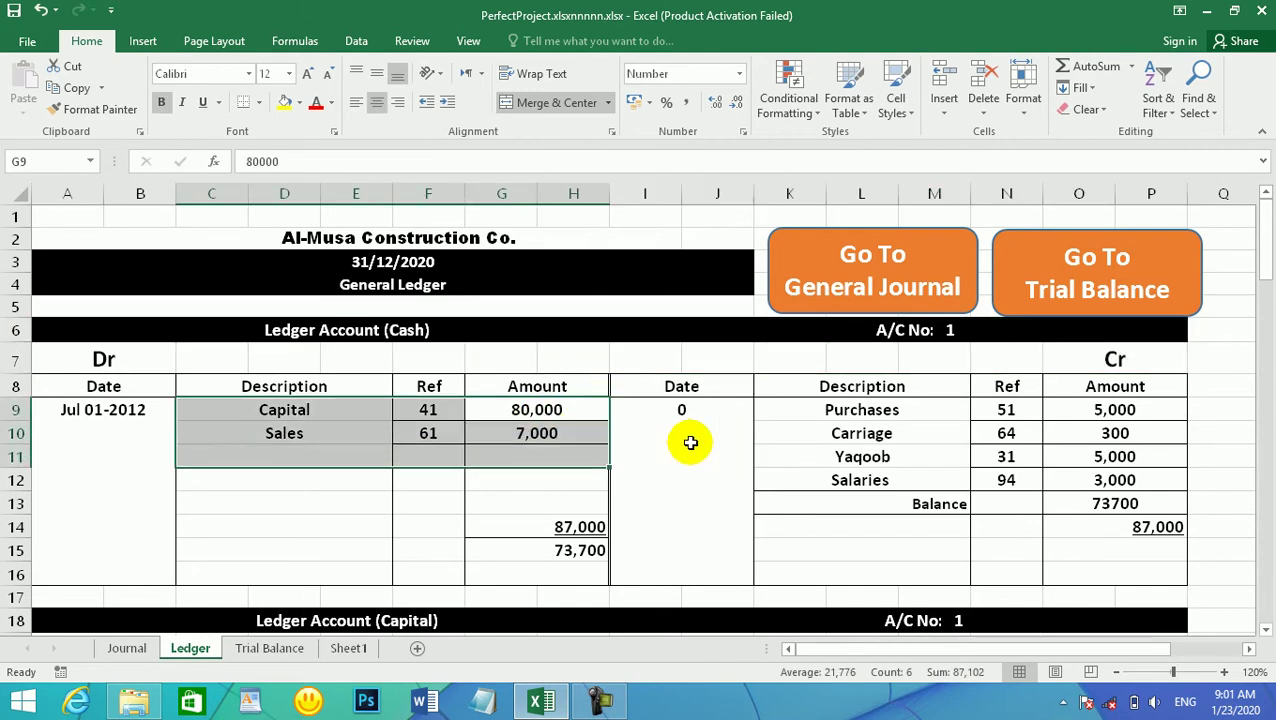
drag(683, 441, 1011, 484)
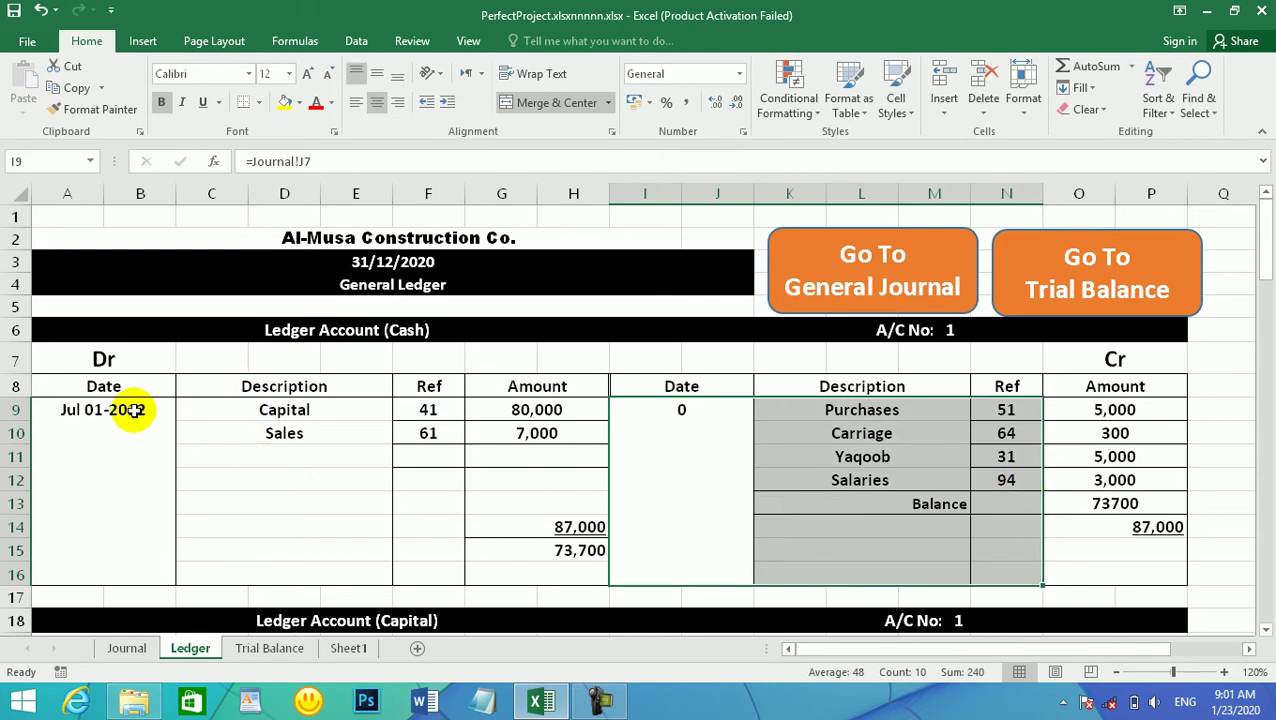
click(117, 386)
click(320, 385)
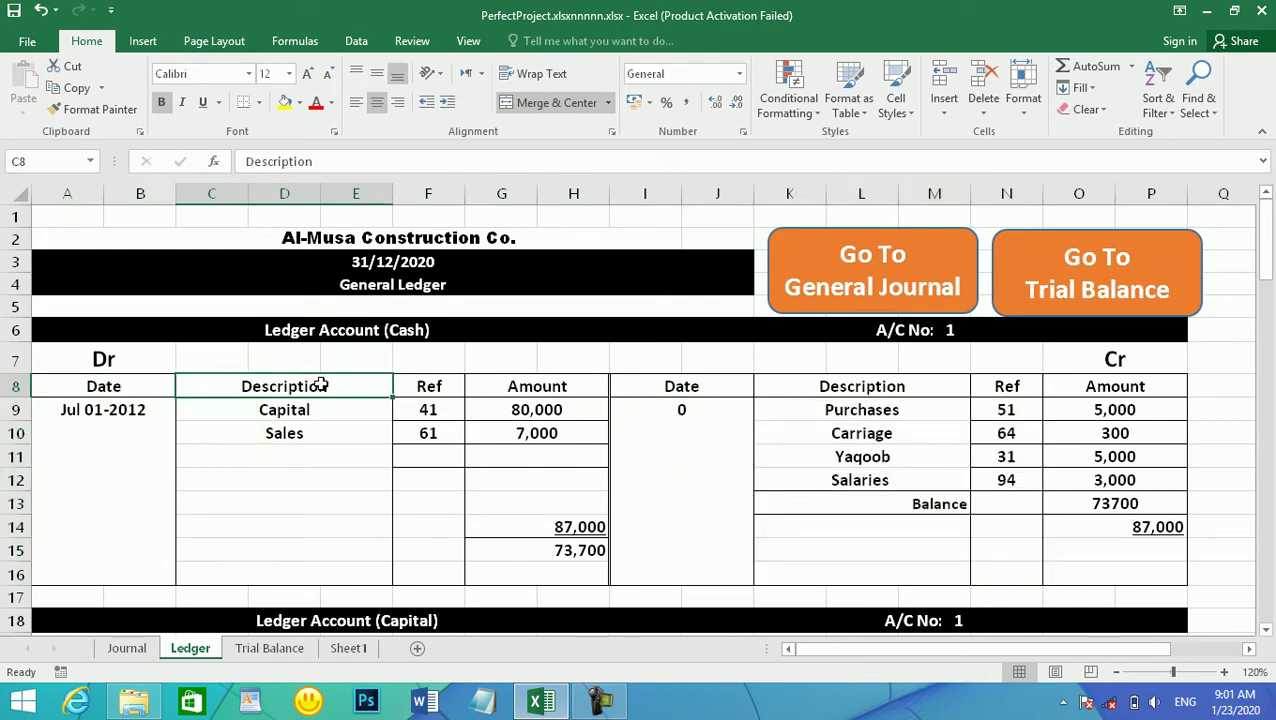
click(473, 384)
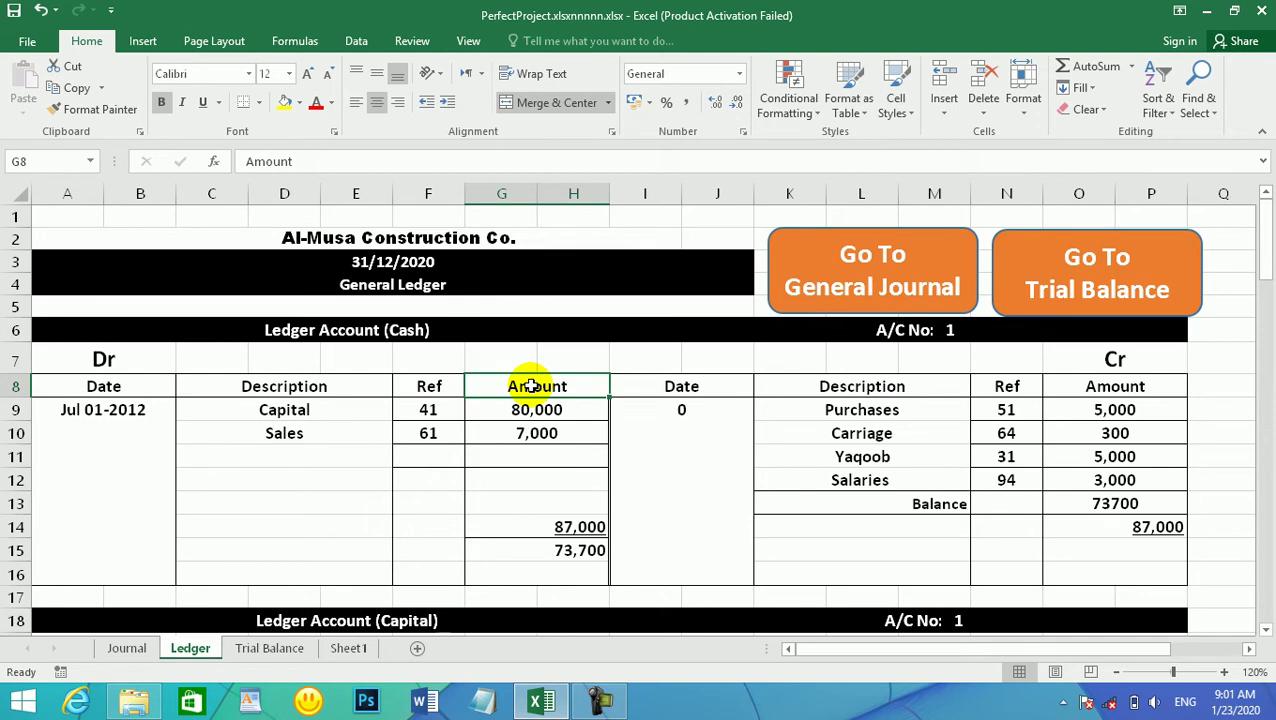
Compare the Description entries on the debit and credit sides of the Cash account
drag(630, 386, 336, 475)
click(336, 478)
drag(225, 377, 228, 455)
drag(864, 416, 837, 501)
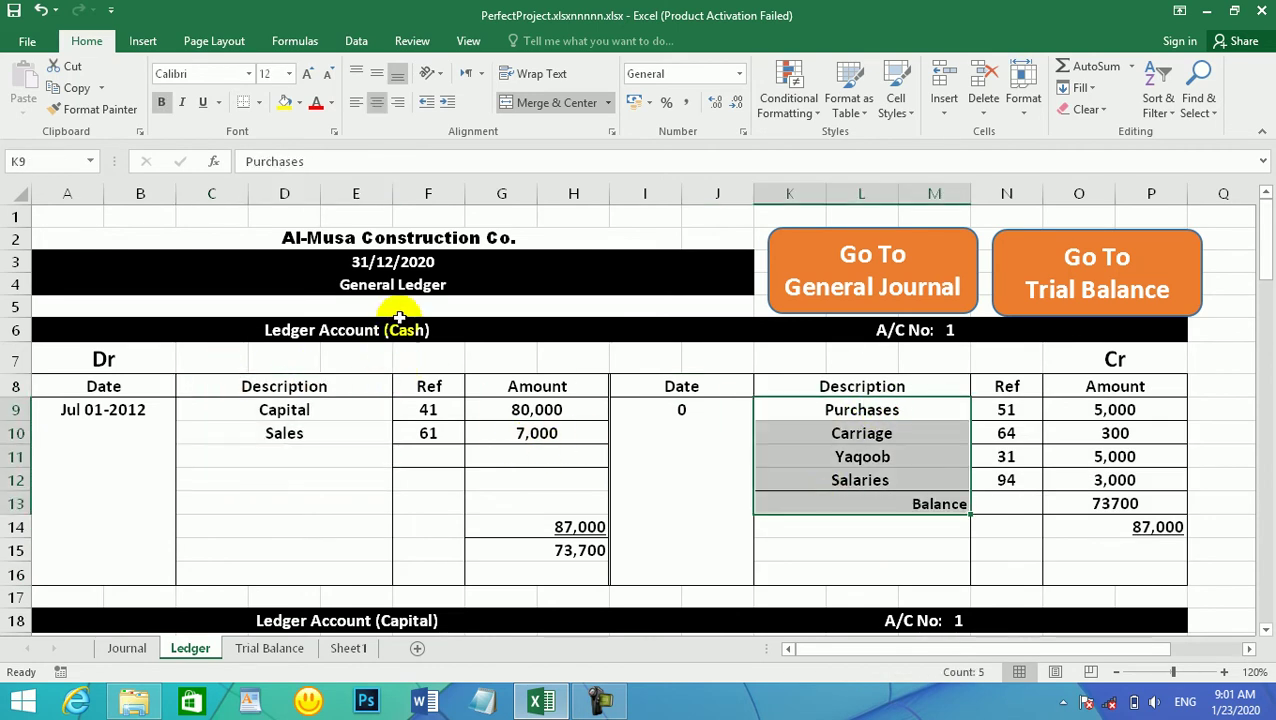
drag(306, 404, 296, 478)
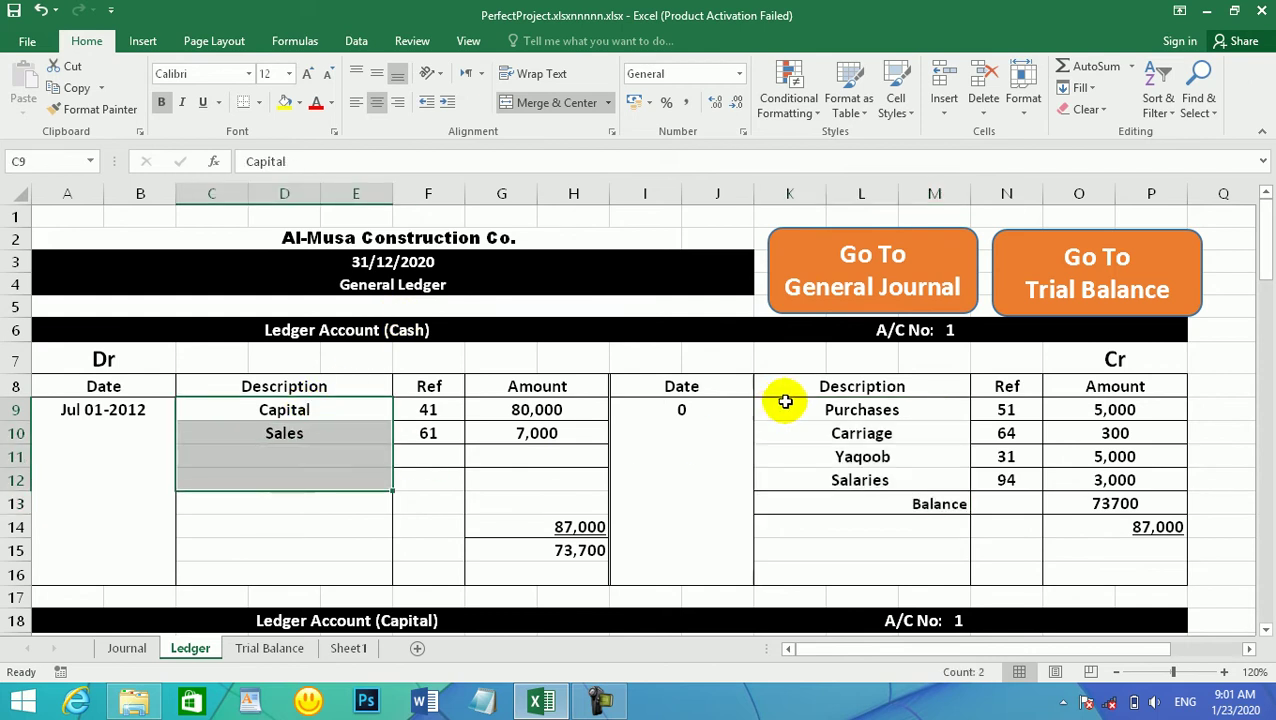
drag(858, 410, 848, 470)
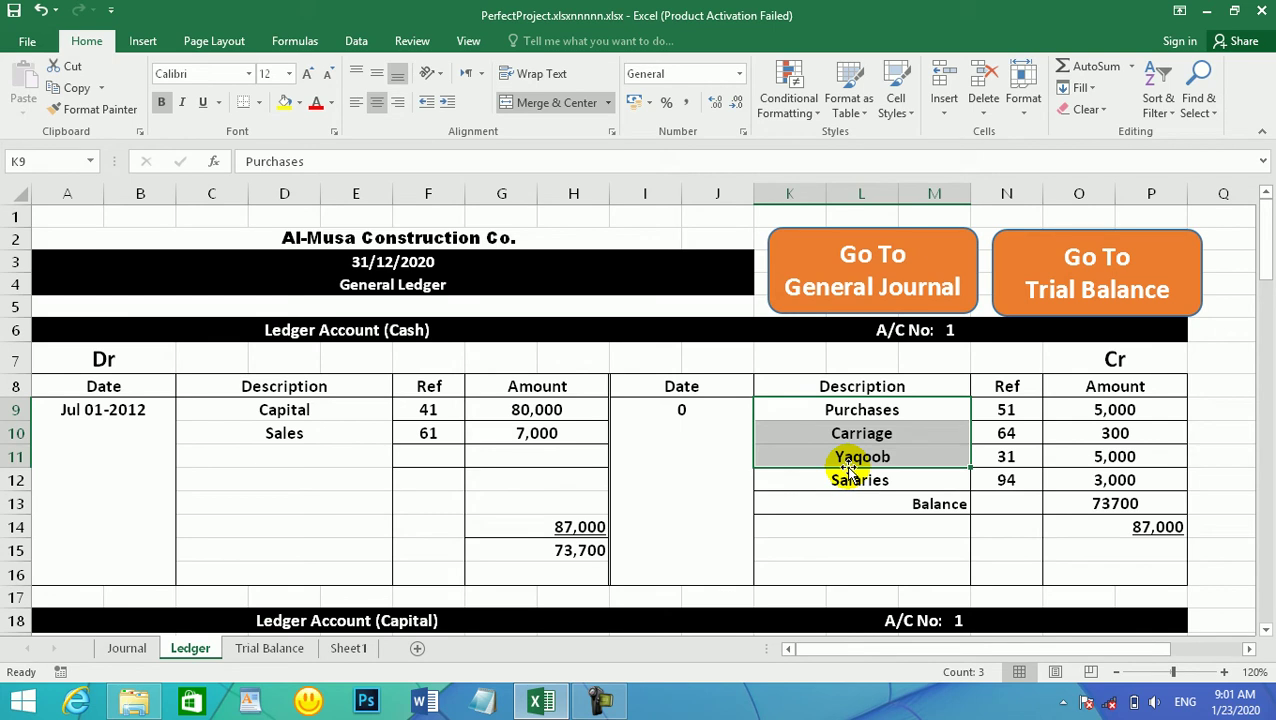
Examine the Capital and Sales debit entries of the Cash account and their amounts in rows 9–10
click(276, 406)
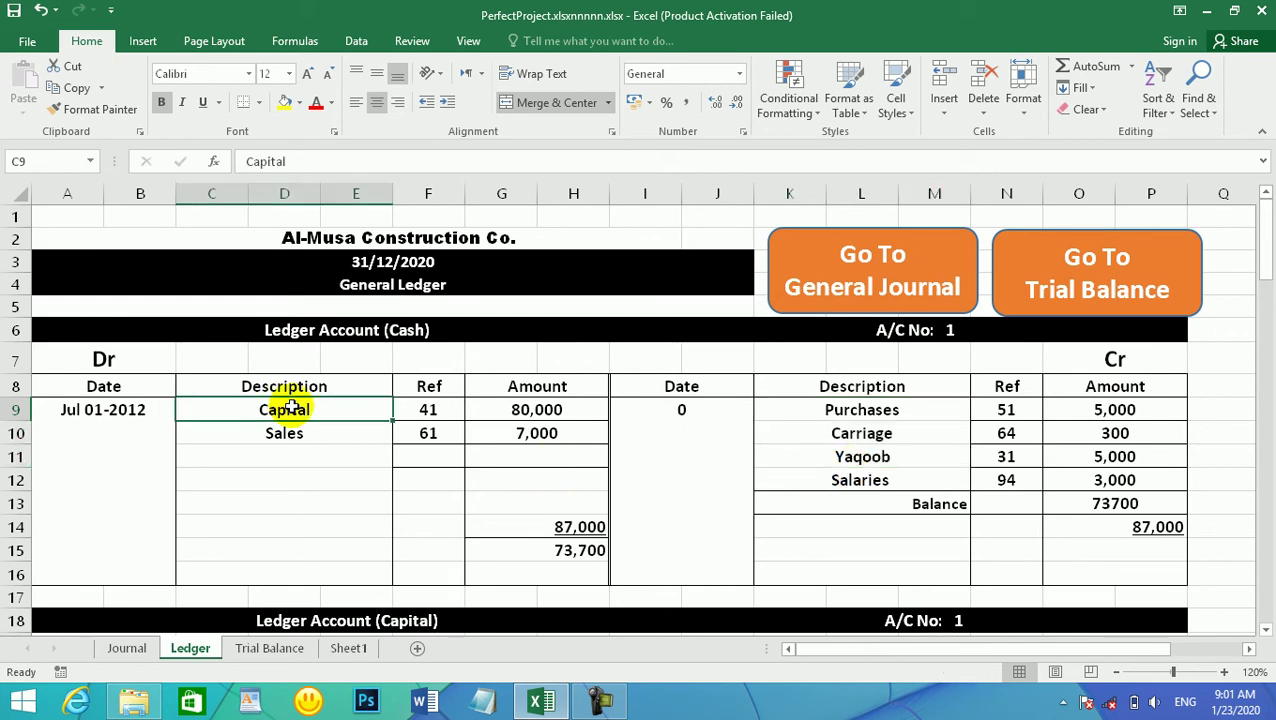
click(536, 408)
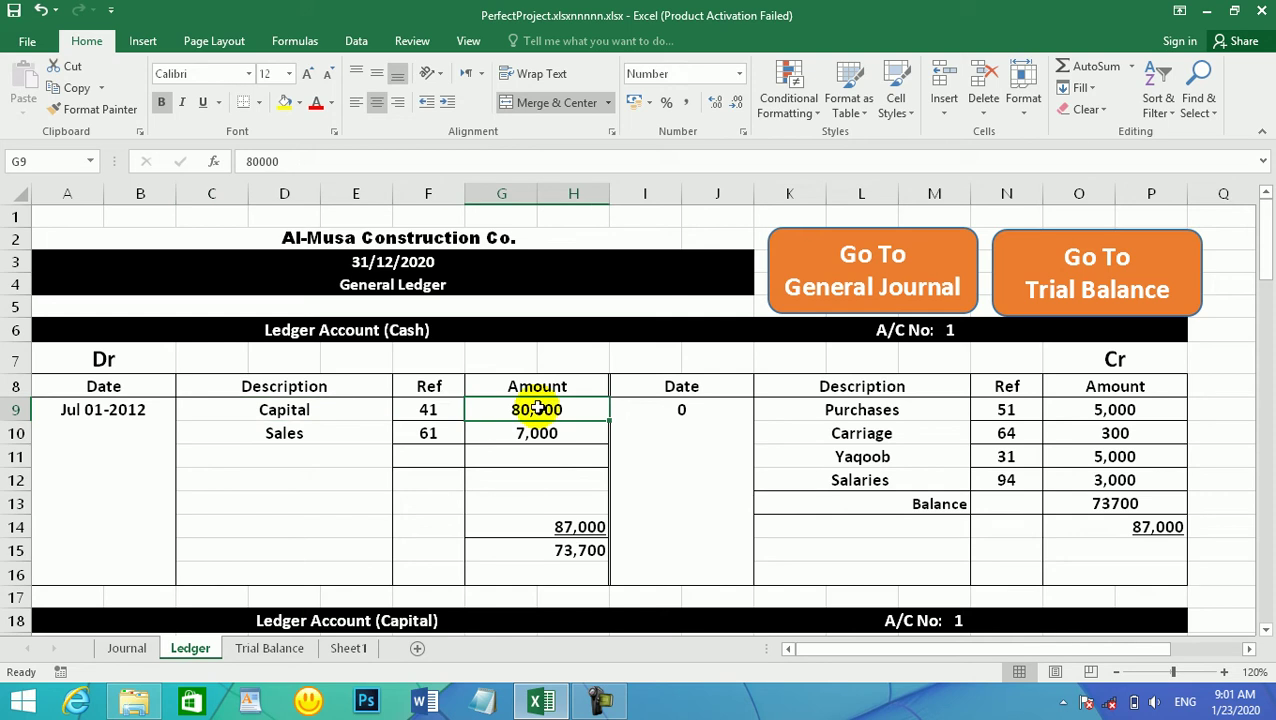
click(405, 333)
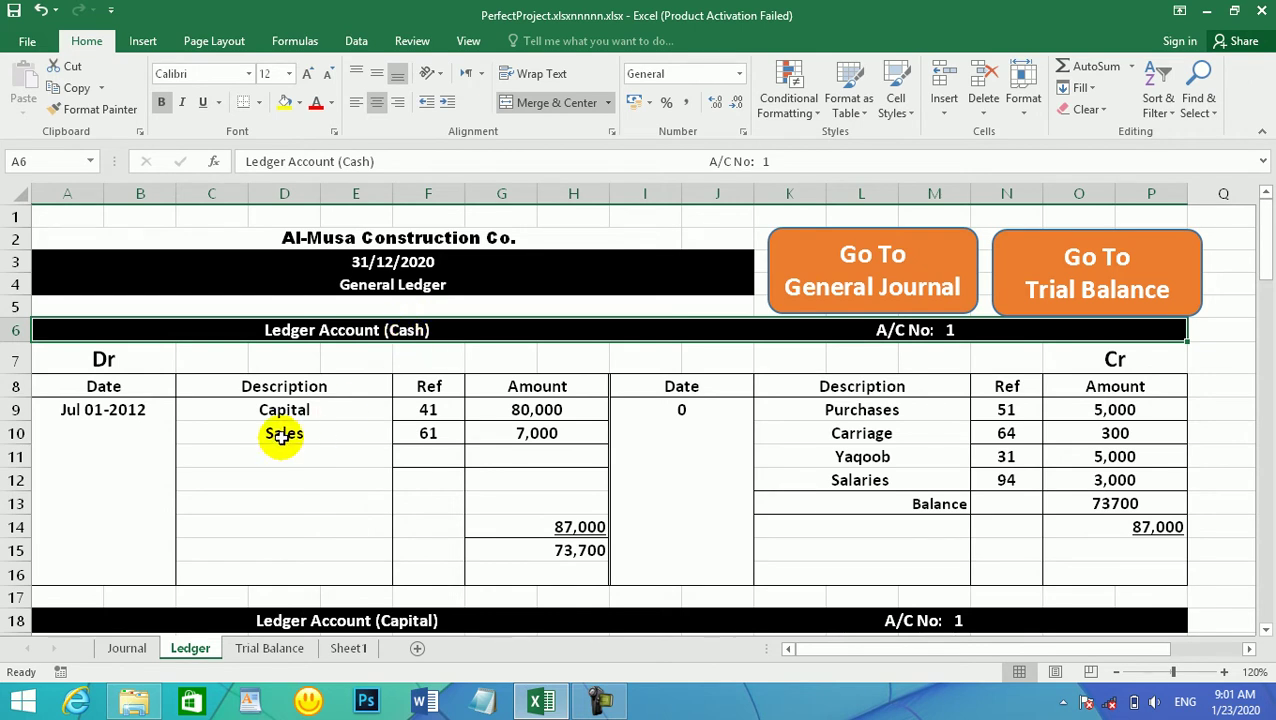
click(268, 410)
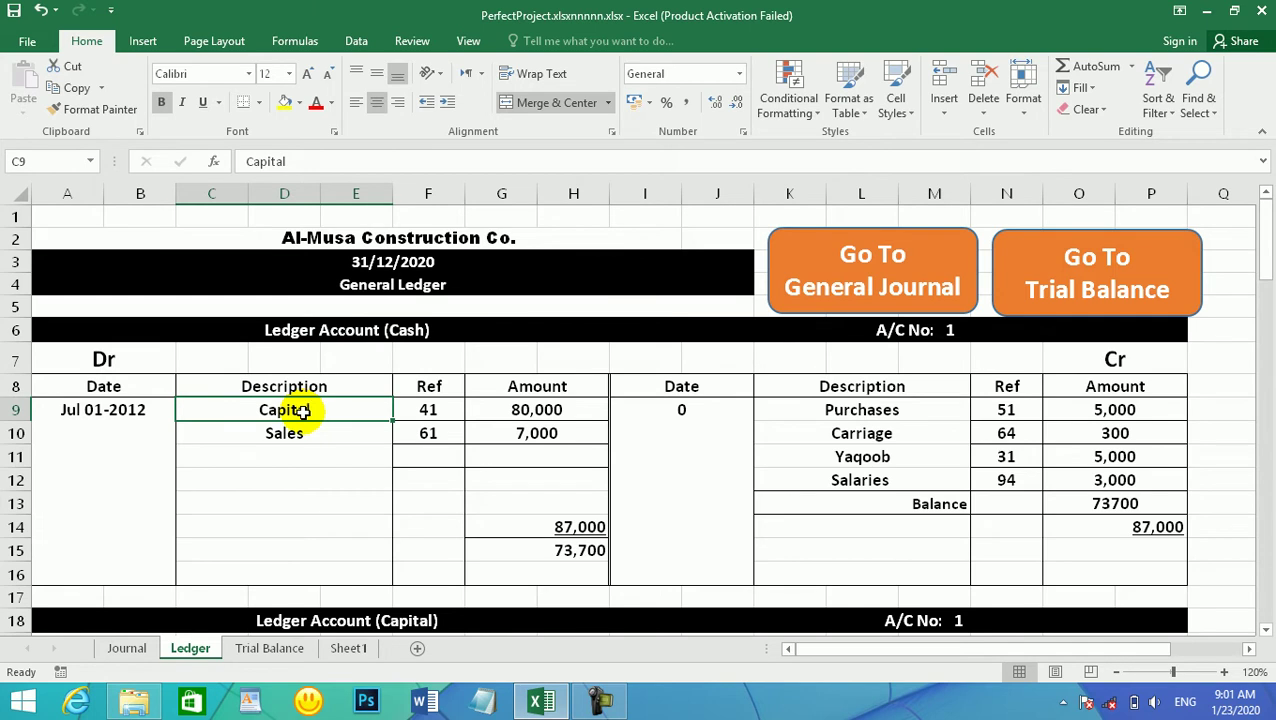
click(548, 437)
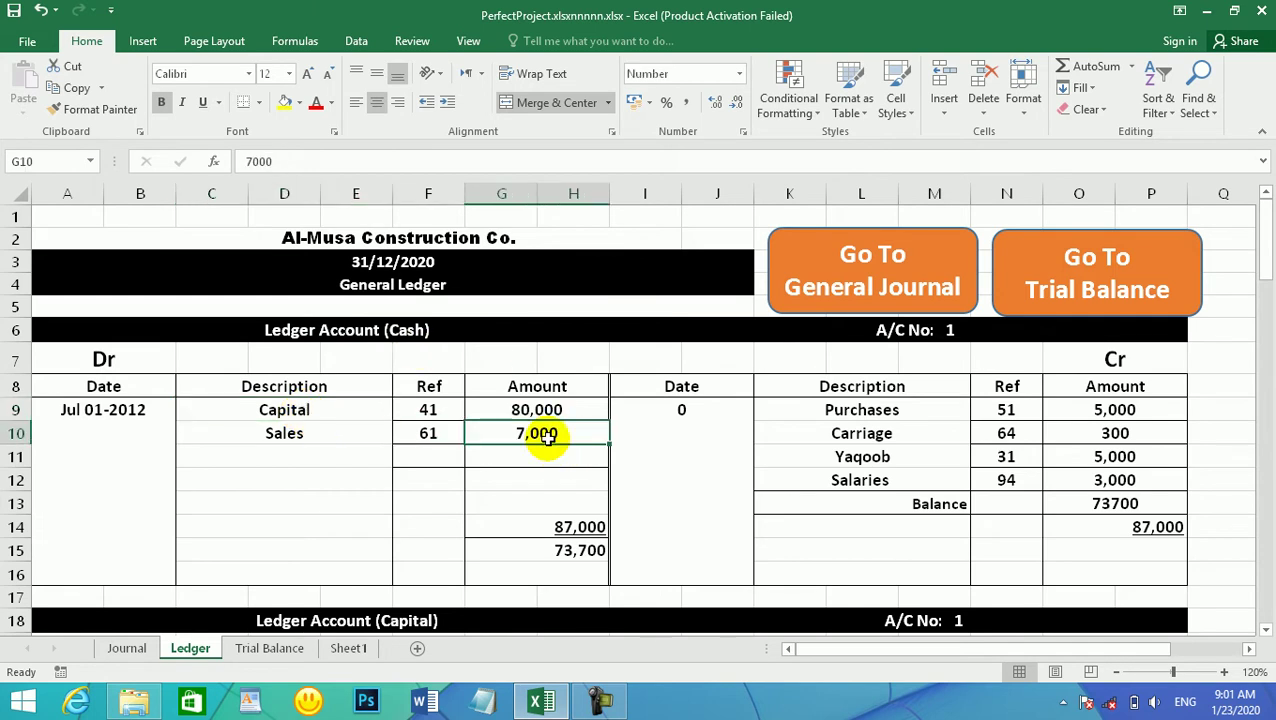
click(275, 433)
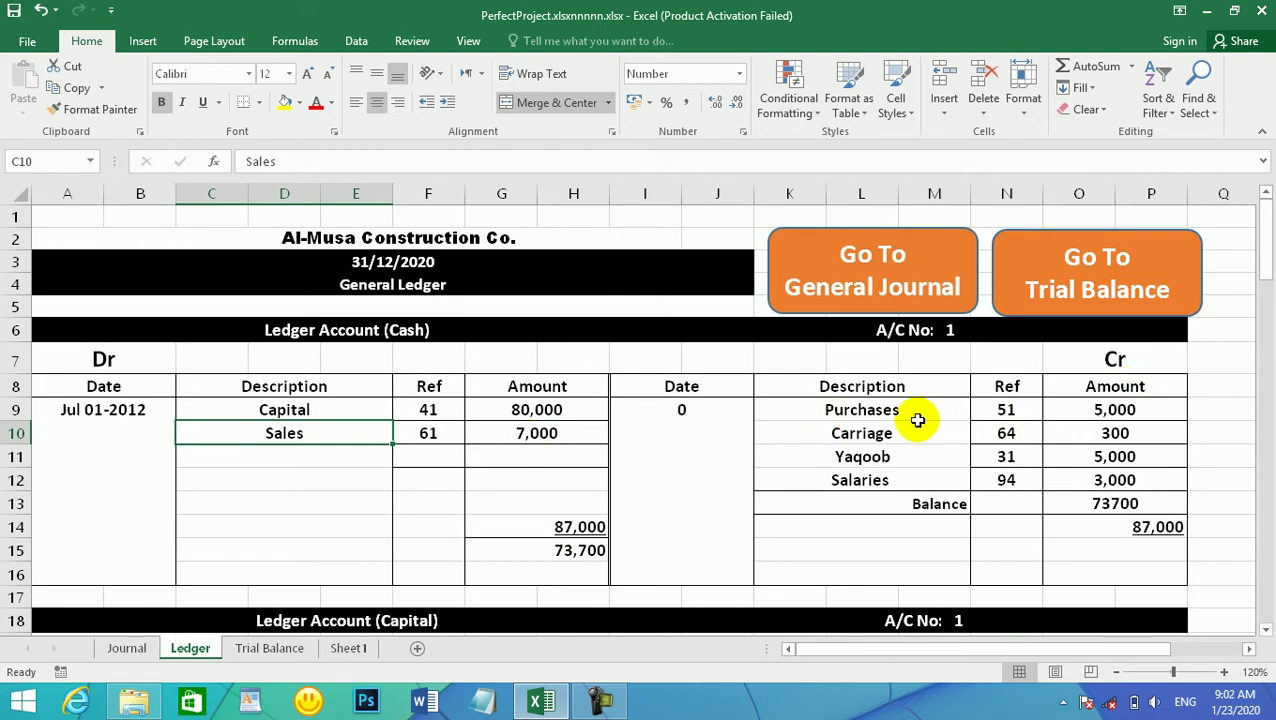
Examine the credit amounts in rows 9–12 of the Cash account, together and singly, against the debit amounts in rows 9–10
drag(1108, 480, 1095, 410)
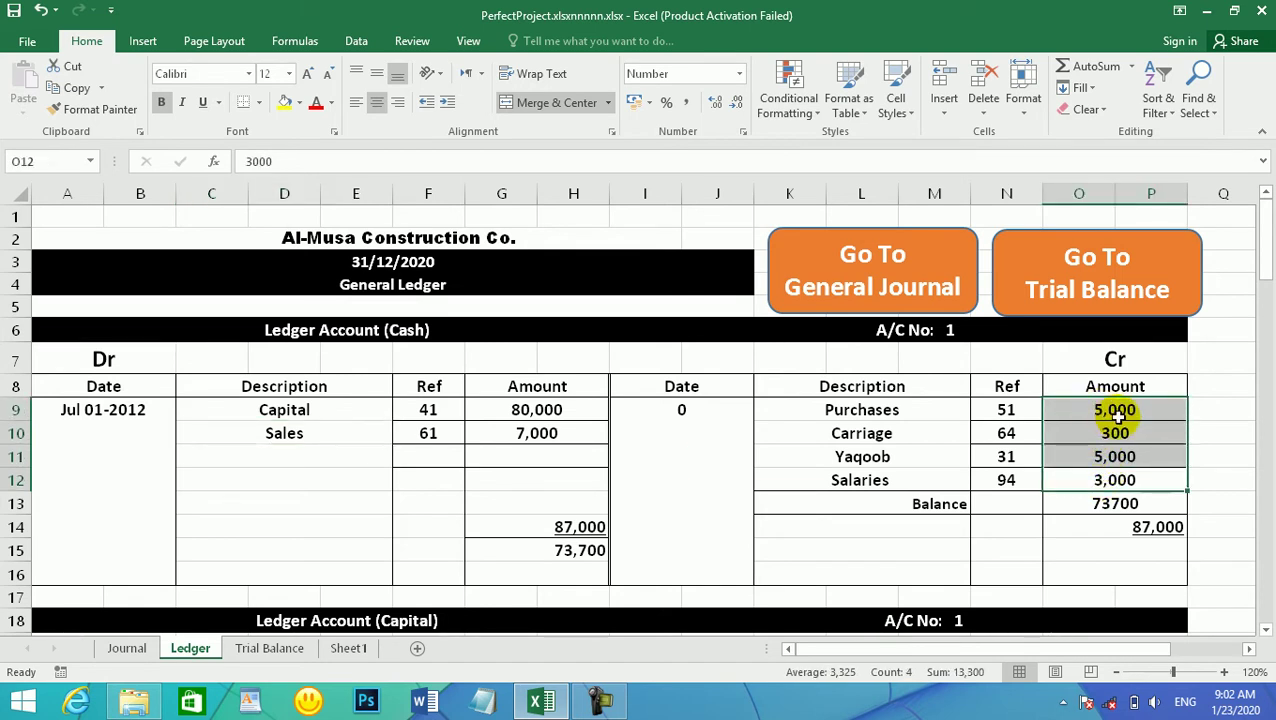
drag(1115, 410, 1097, 478)
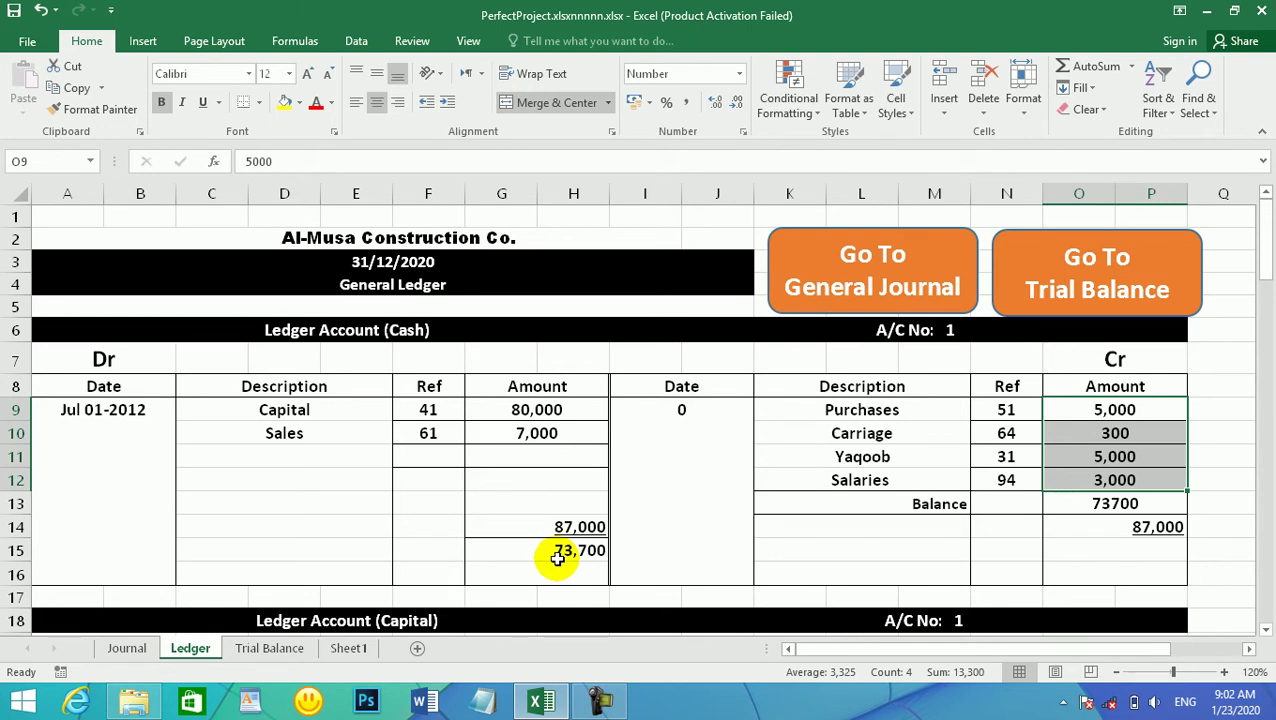
drag(546, 418, 545, 441)
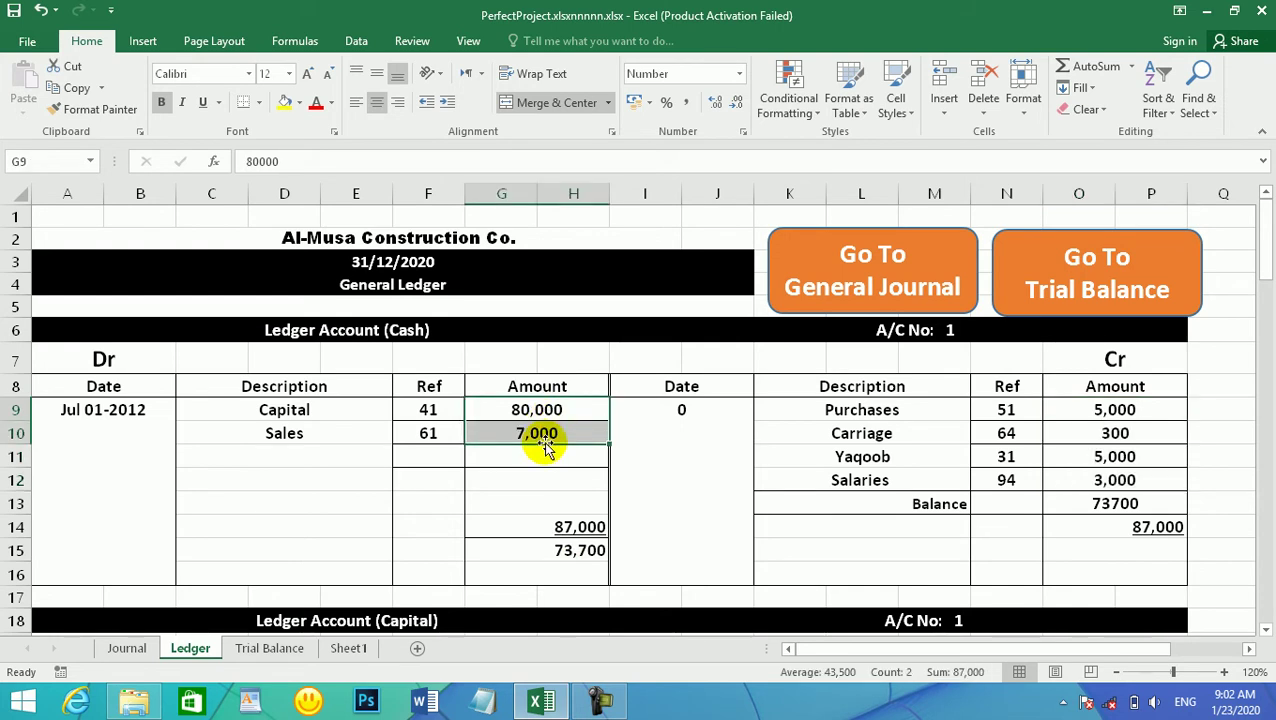
drag(1100, 482, 1085, 408)
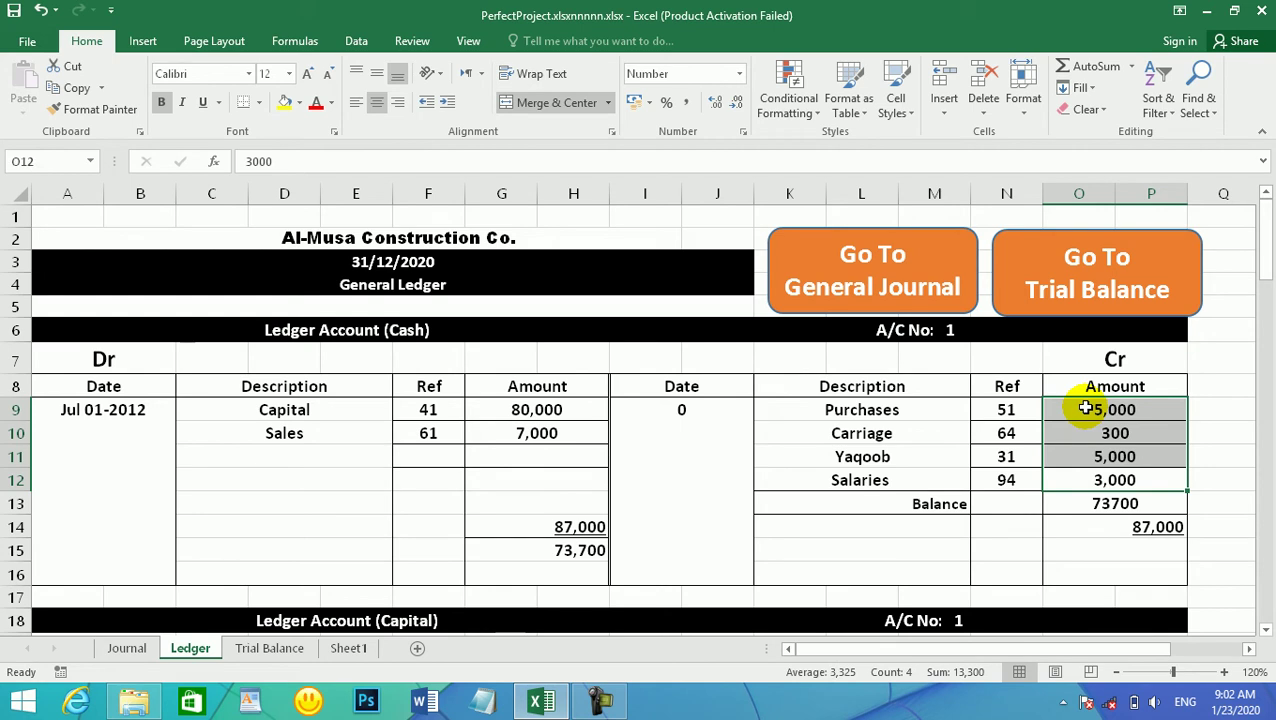
click(1085, 408)
click(1092, 450)
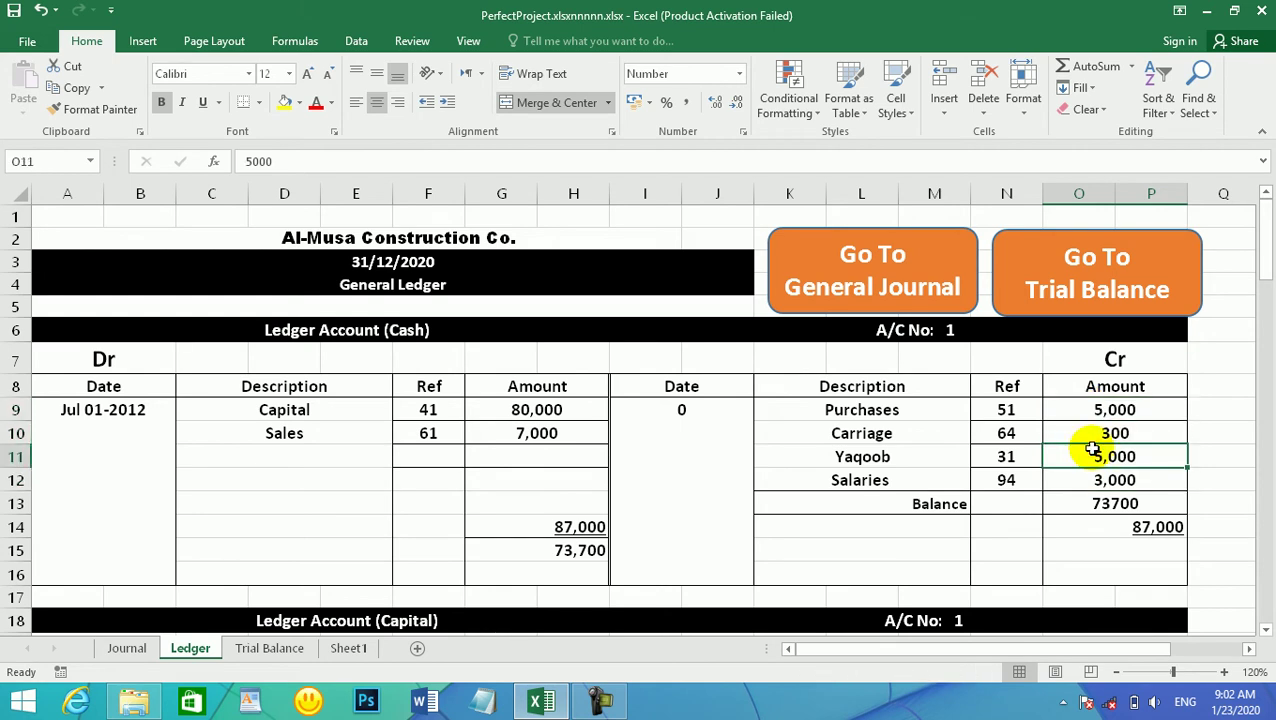
click(1097, 480)
click(1115, 433)
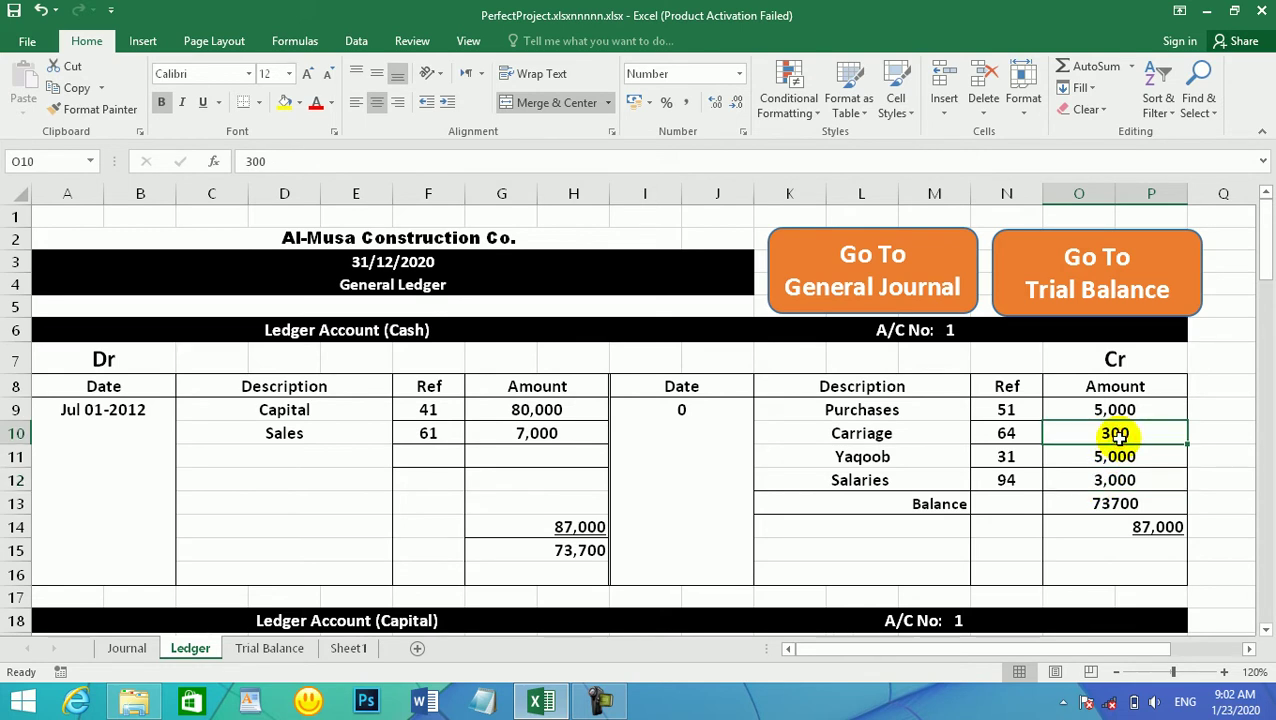
drag(1094, 478, 1068, 388)
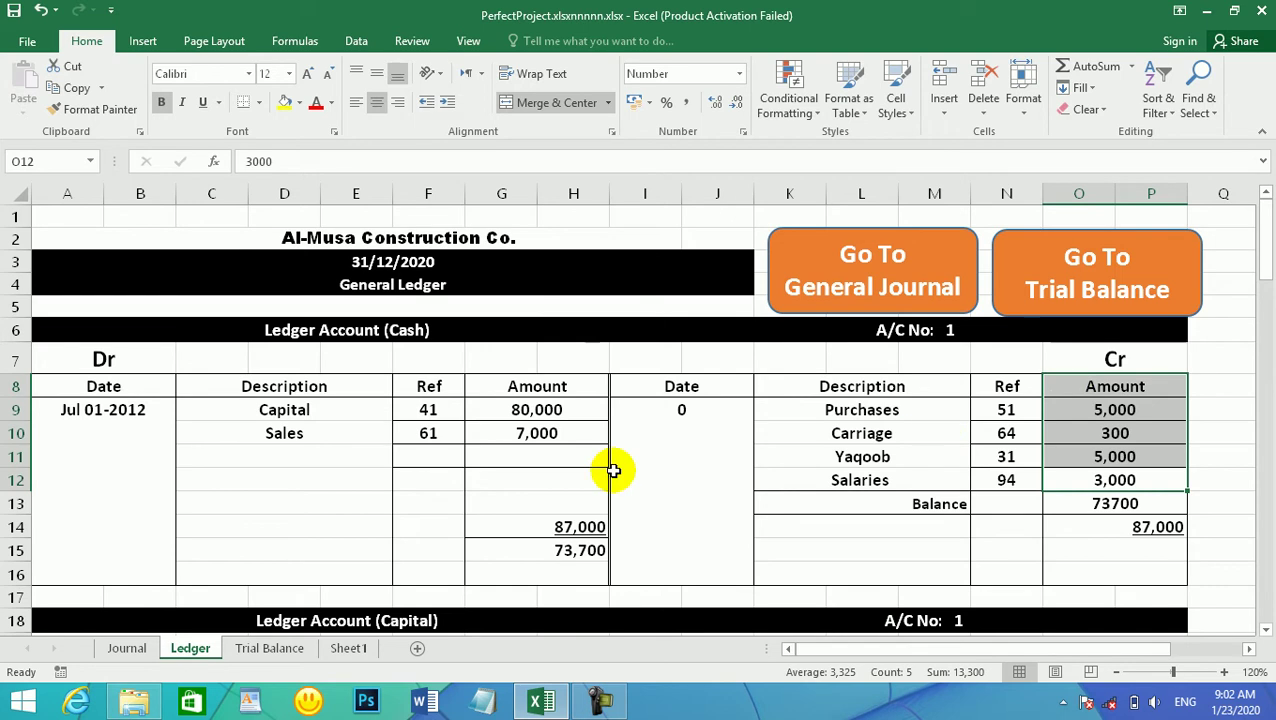
Check the Cash account's balance in rows 13 and 15 and compare the debit and credit totals in row 14
click(563, 553)
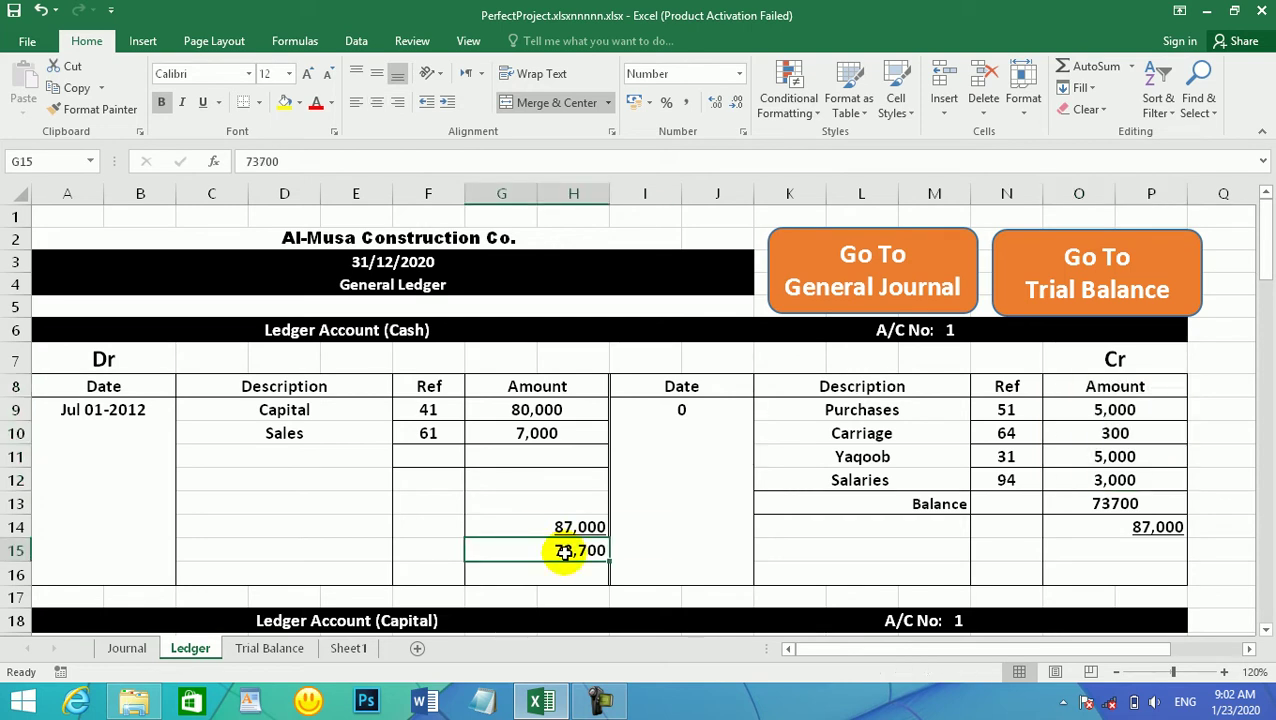
click(1165, 525)
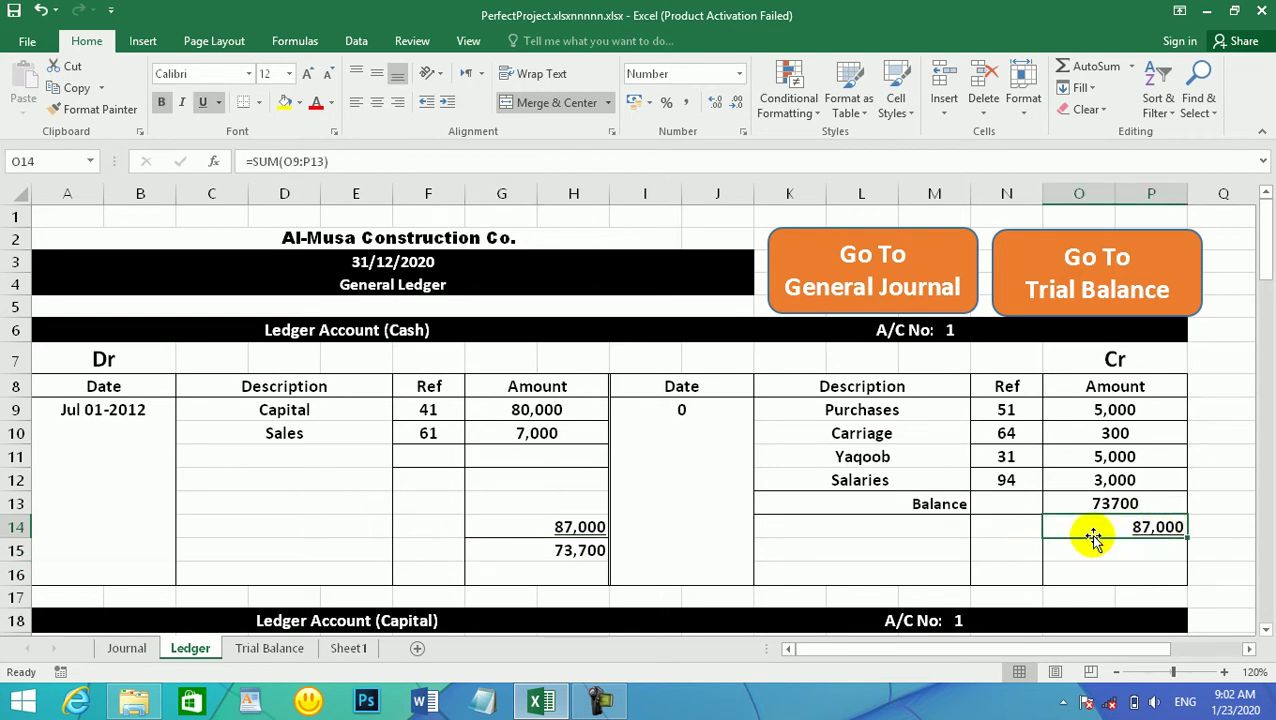
click(556, 521)
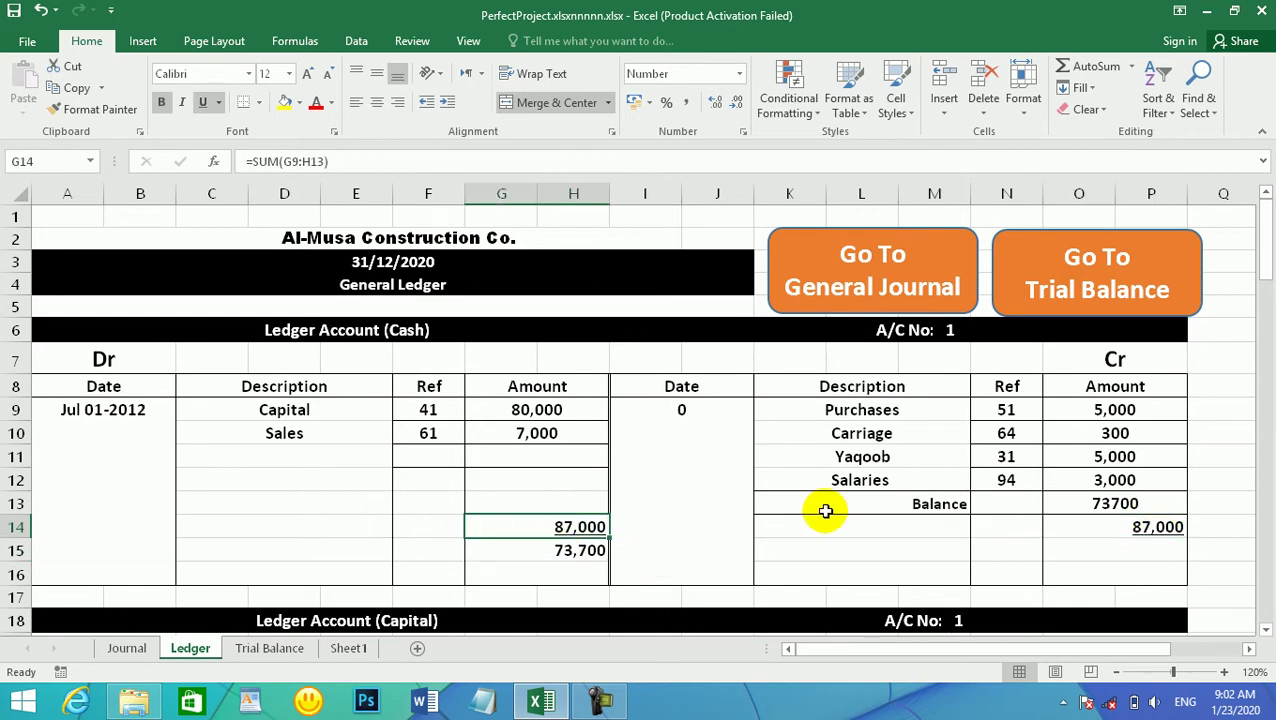
drag(1120, 480, 1120, 411)
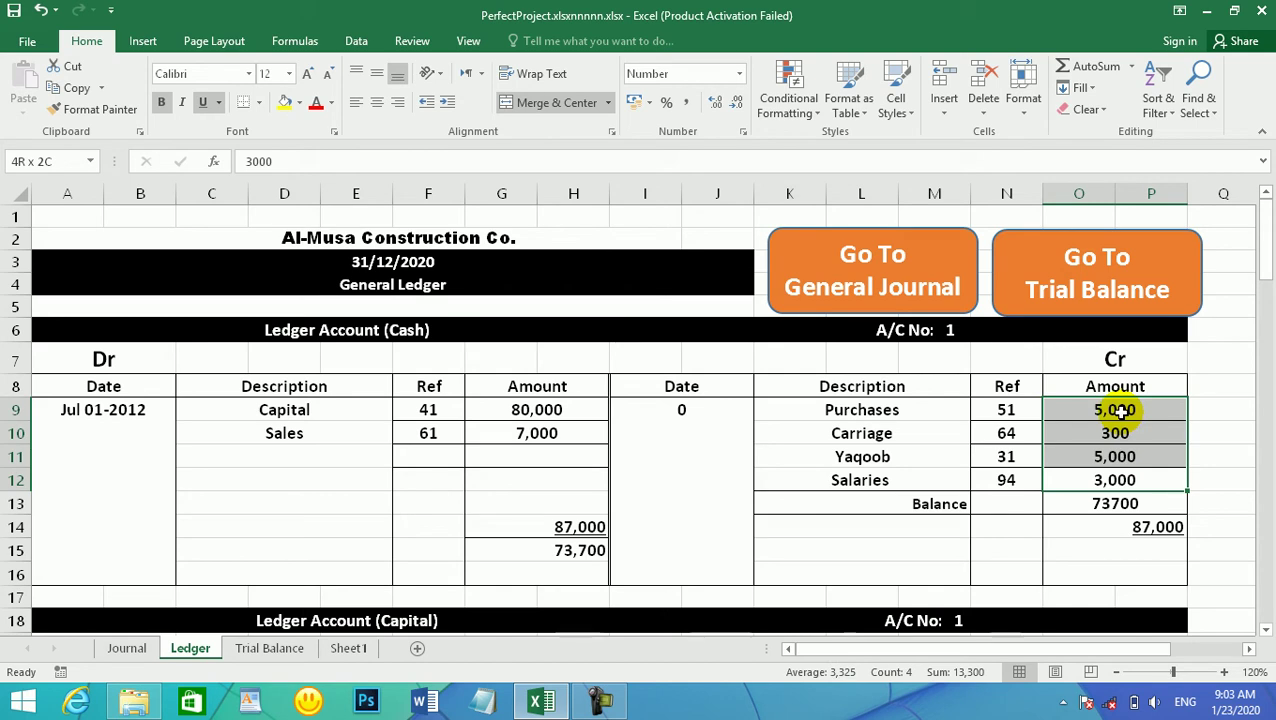
drag(1120, 411, 1120, 411)
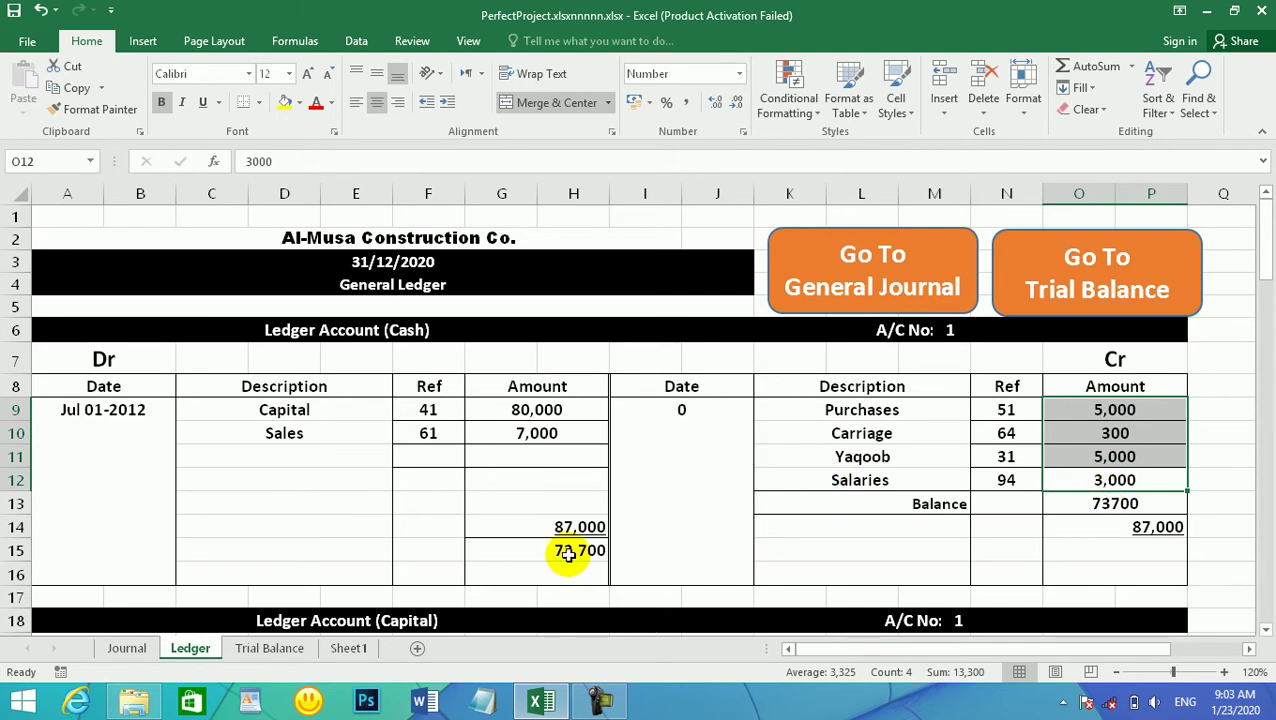
click(1115, 504)
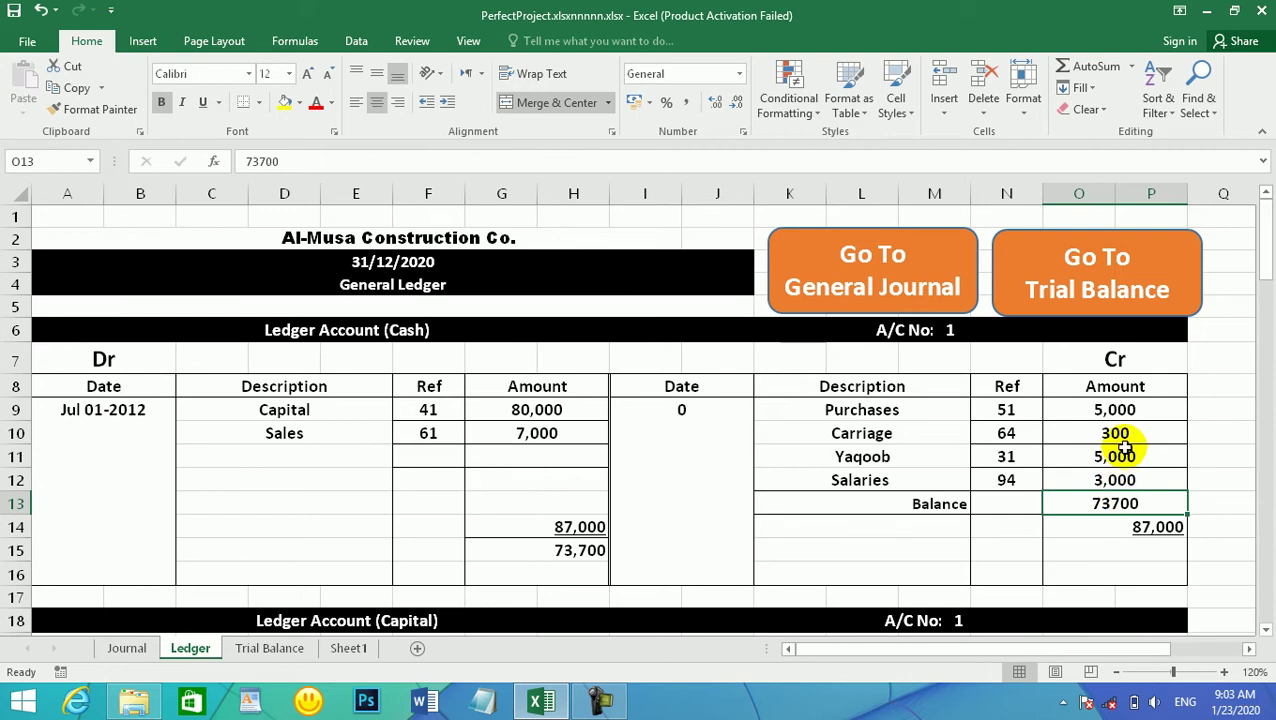
click(1120, 527)
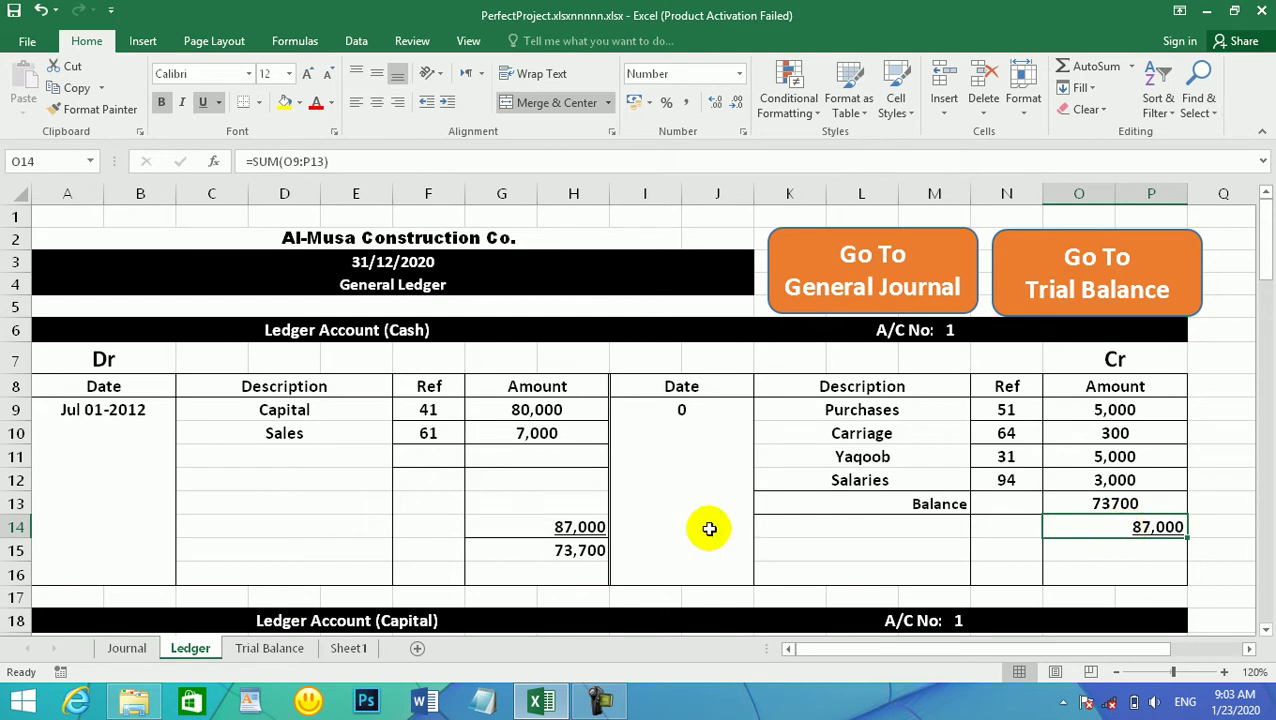
click(572, 528)
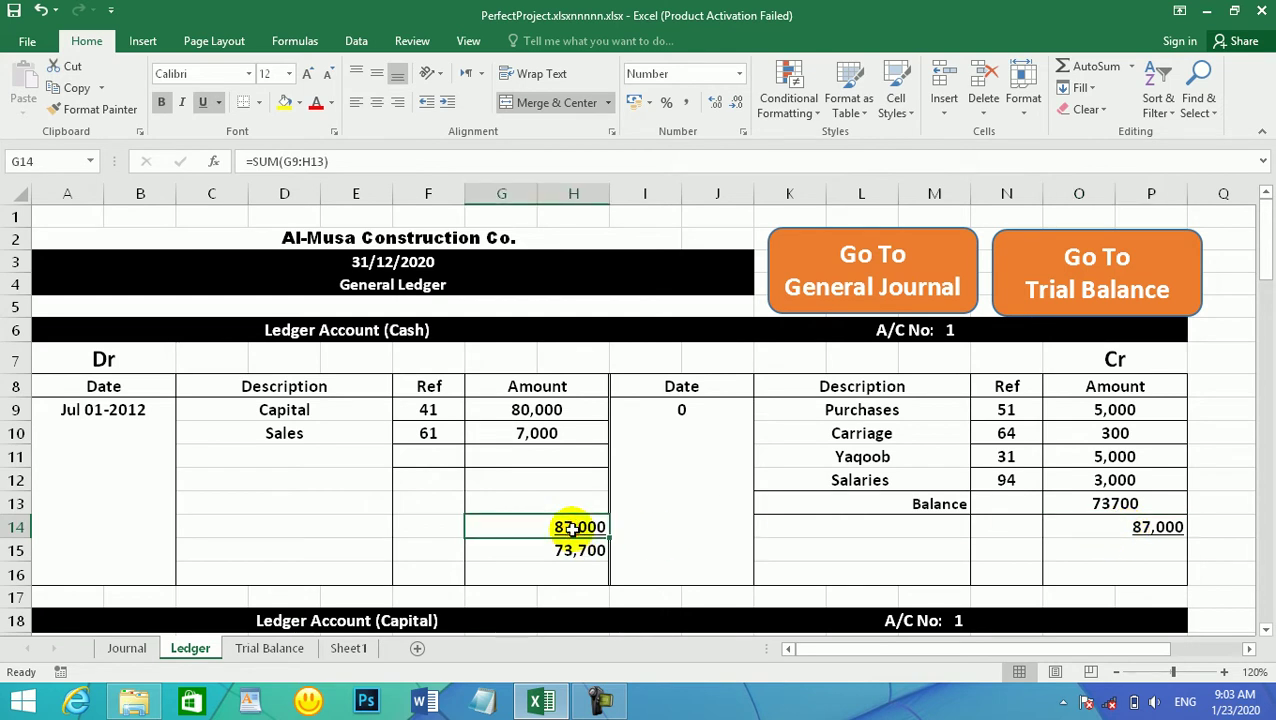
Examine the Capital ledger account's Balance c/d entry, its debit amount in row 21 and the Cash entry on the credit side
key(Down)
key(Down)
key(Down)
key(Down)
key(Down)
key(Down)
key(Down)
key(Down)
key(Down)
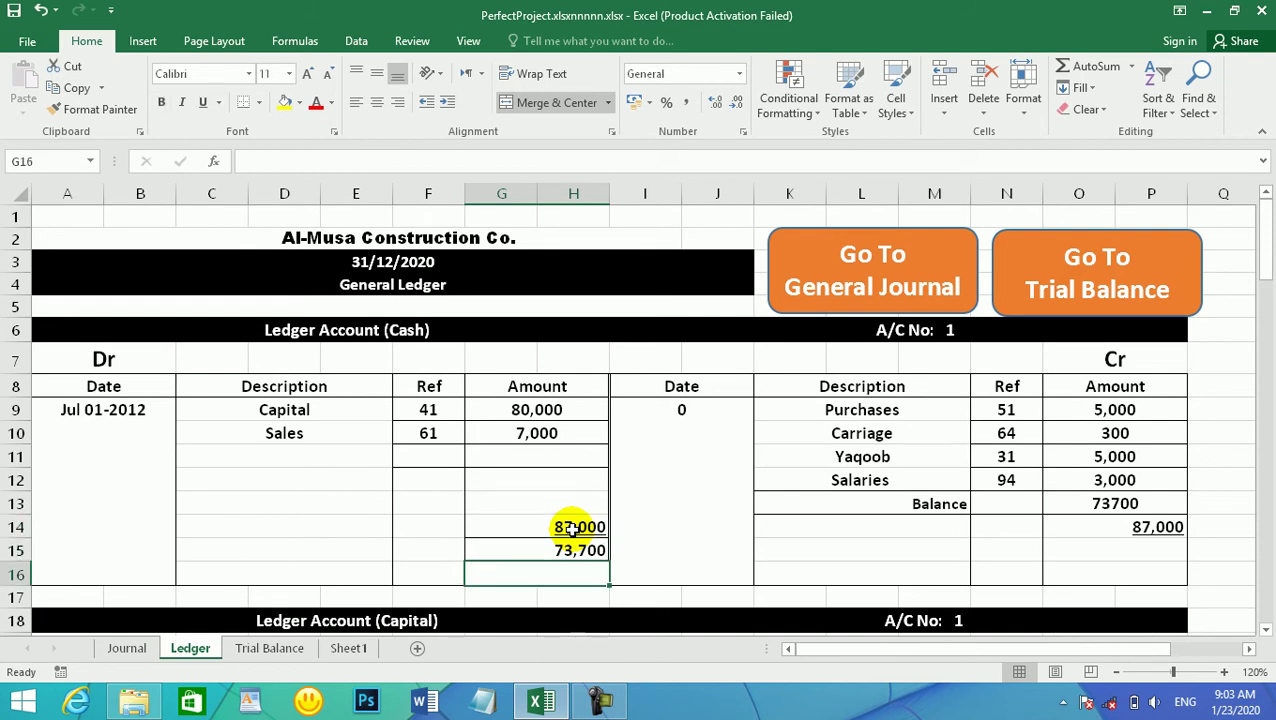
key(Down)
key(Down)
key(Down)
key(Down)
key(Down)
key(Down)
key(Down)
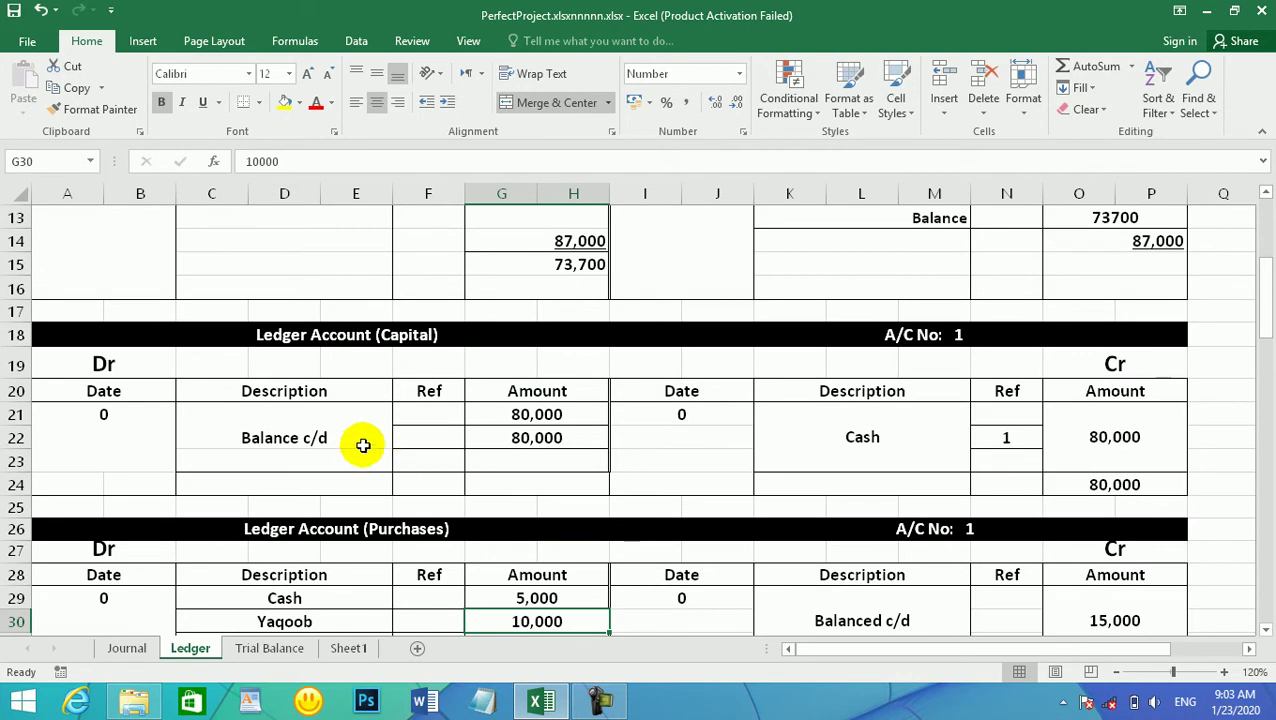
click(320, 438)
click(320, 438)
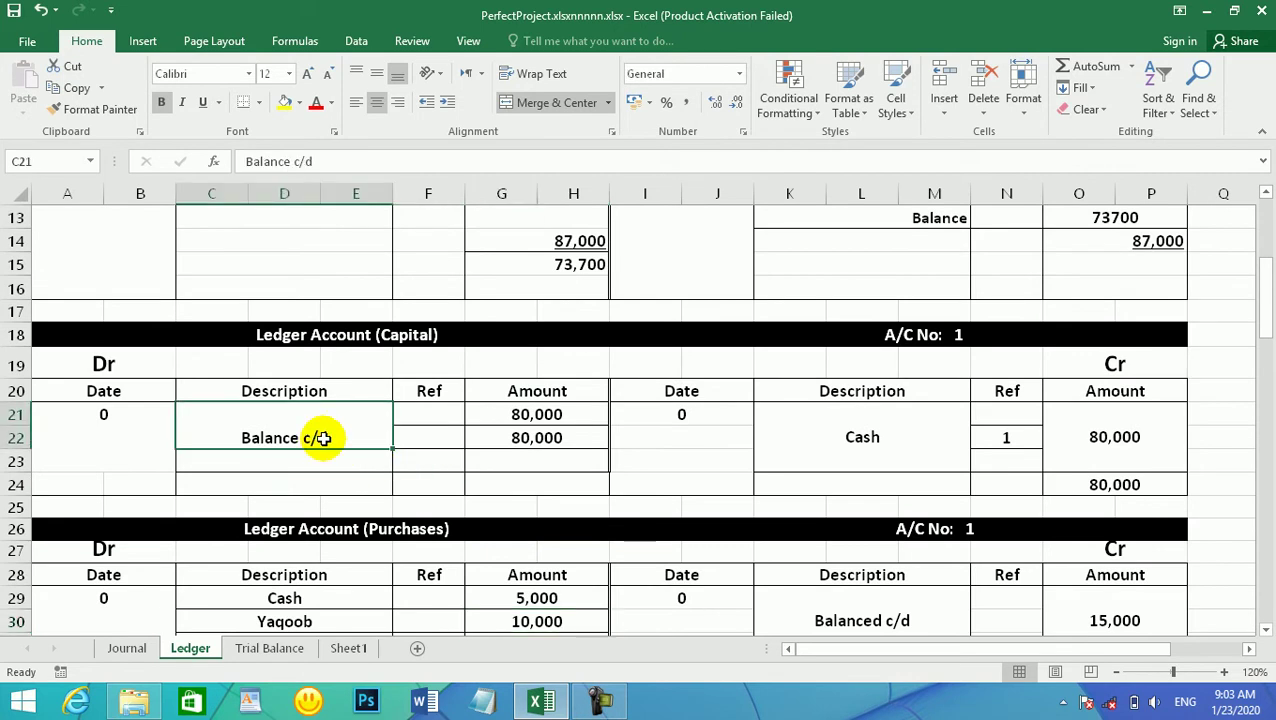
click(320, 438)
click(530, 415)
click(533, 418)
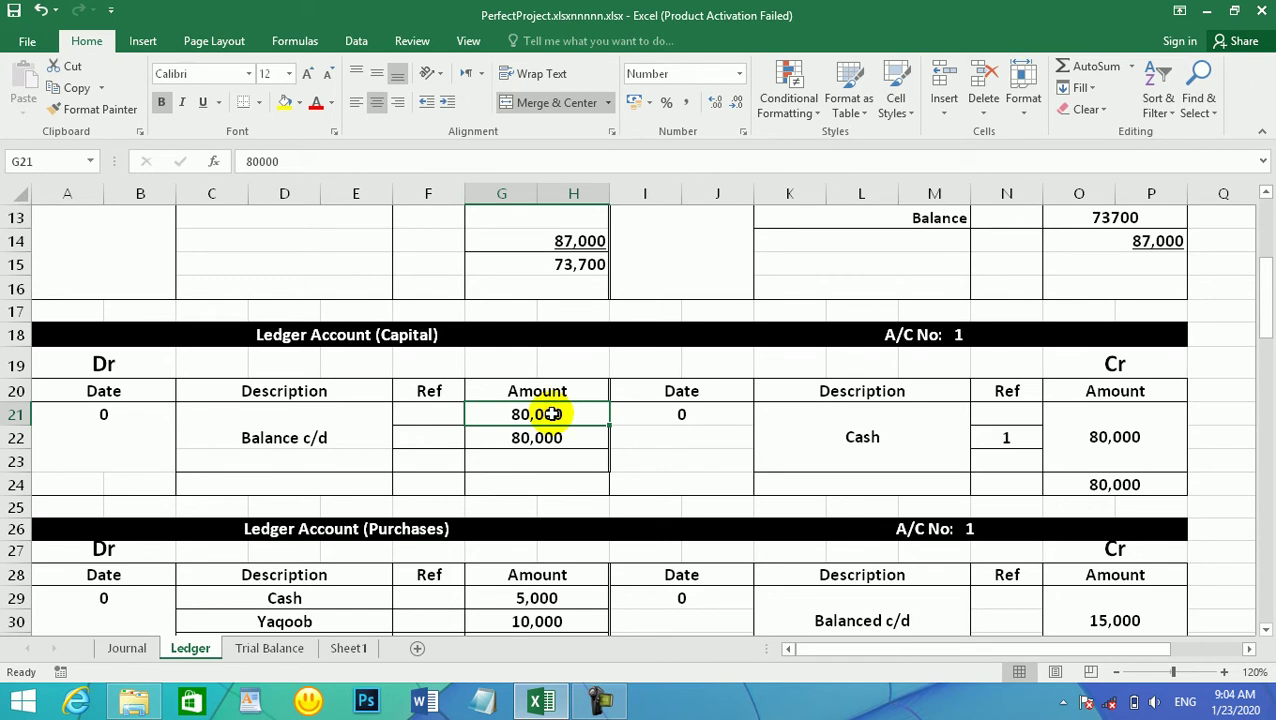
click(893, 421)
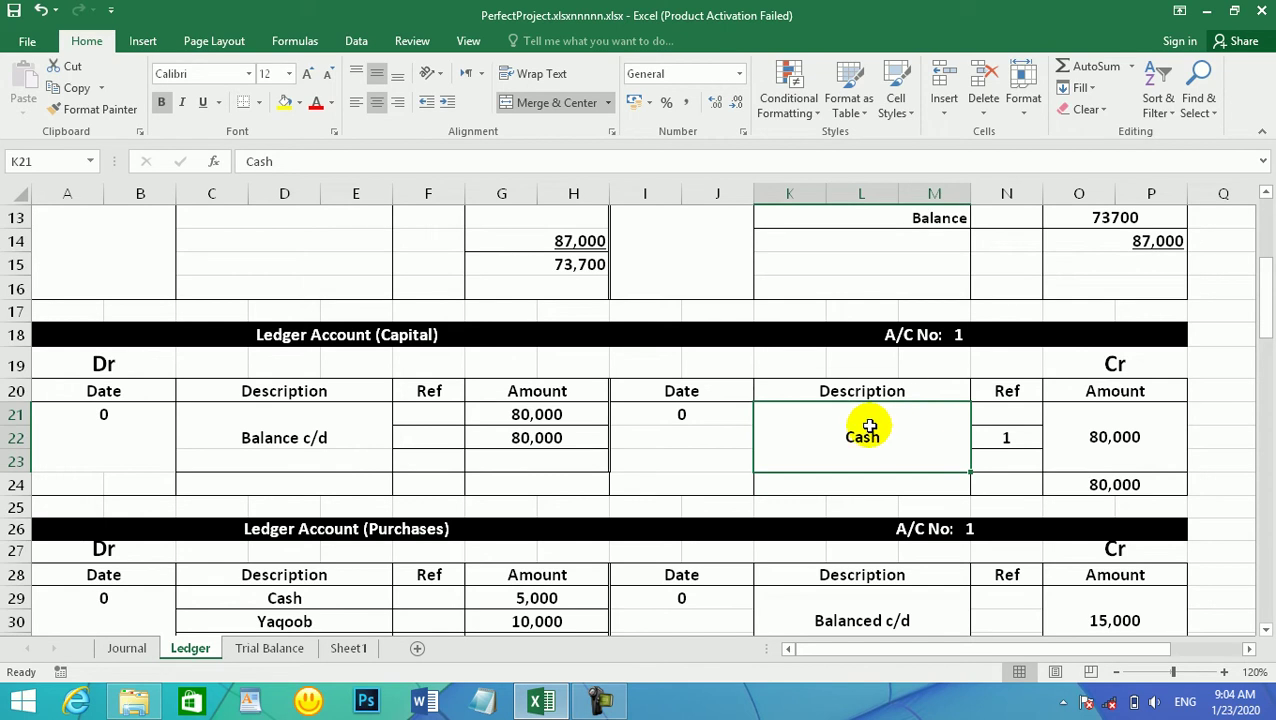
Examine the heading of the Purchases ledger account and its Cash entry on the debit side in row 29
drag(1264, 277, 1265, 313)
click(405, 332)
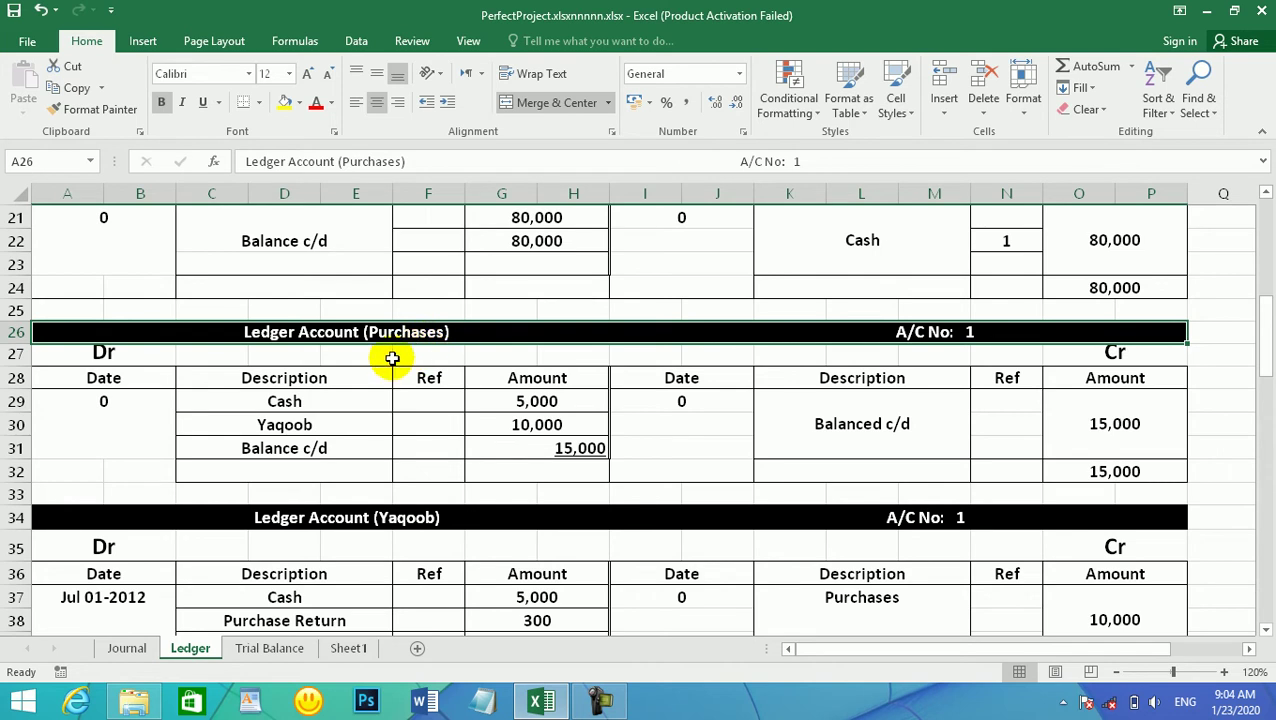
drag(129, 362, 379, 365)
click(303, 402)
click(319, 402)
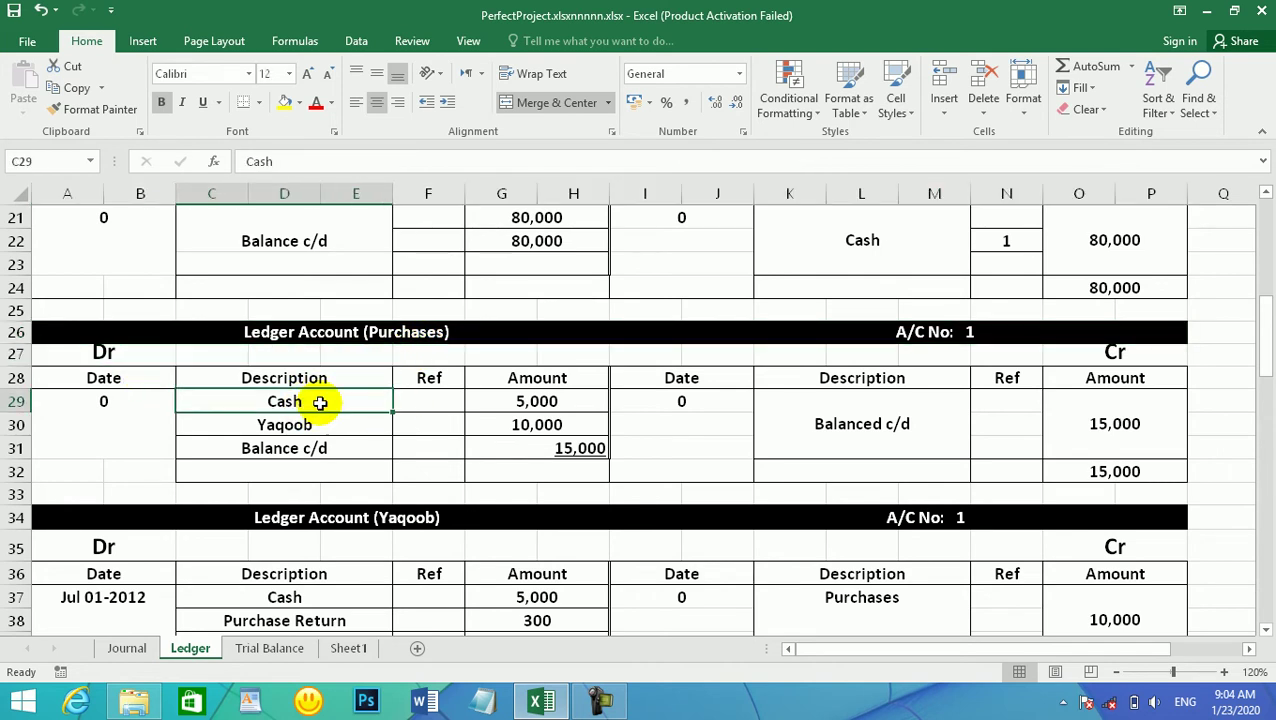
Examine the debit amounts in rows 29–30 of the Purchases account, singly and together, and the SUM formula for their total in row 31
click(533, 401)
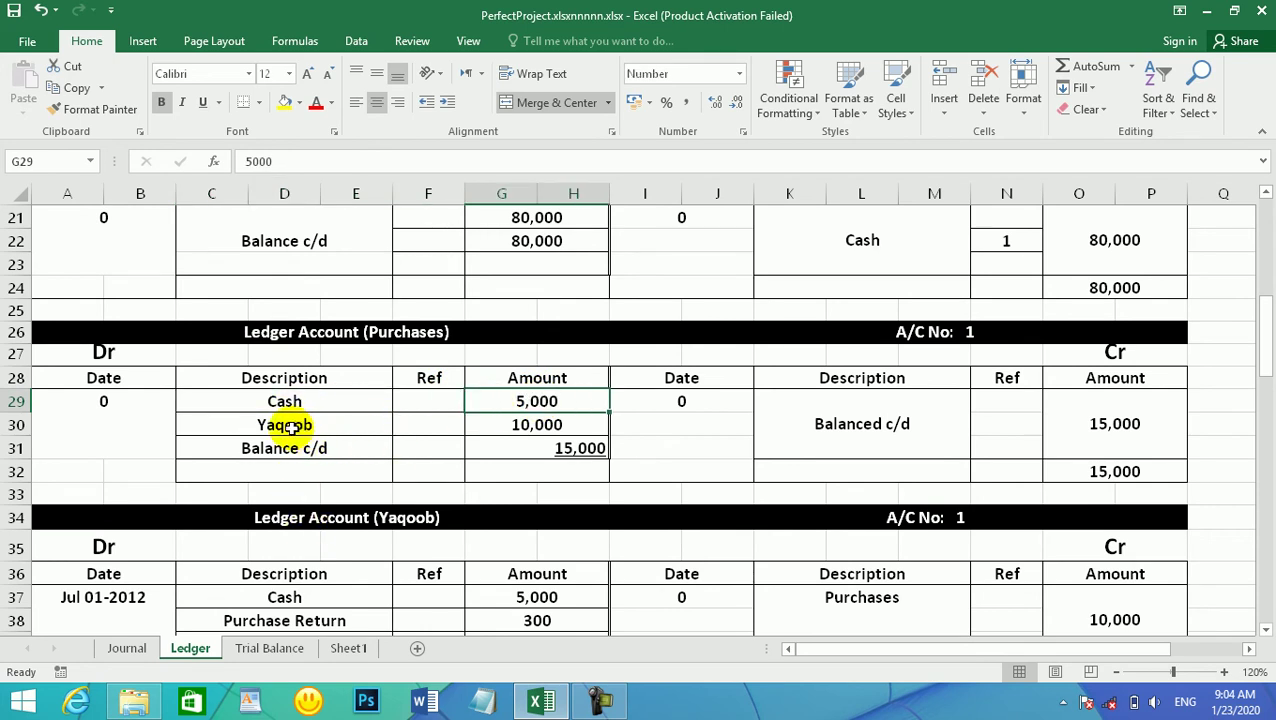
click(495, 425)
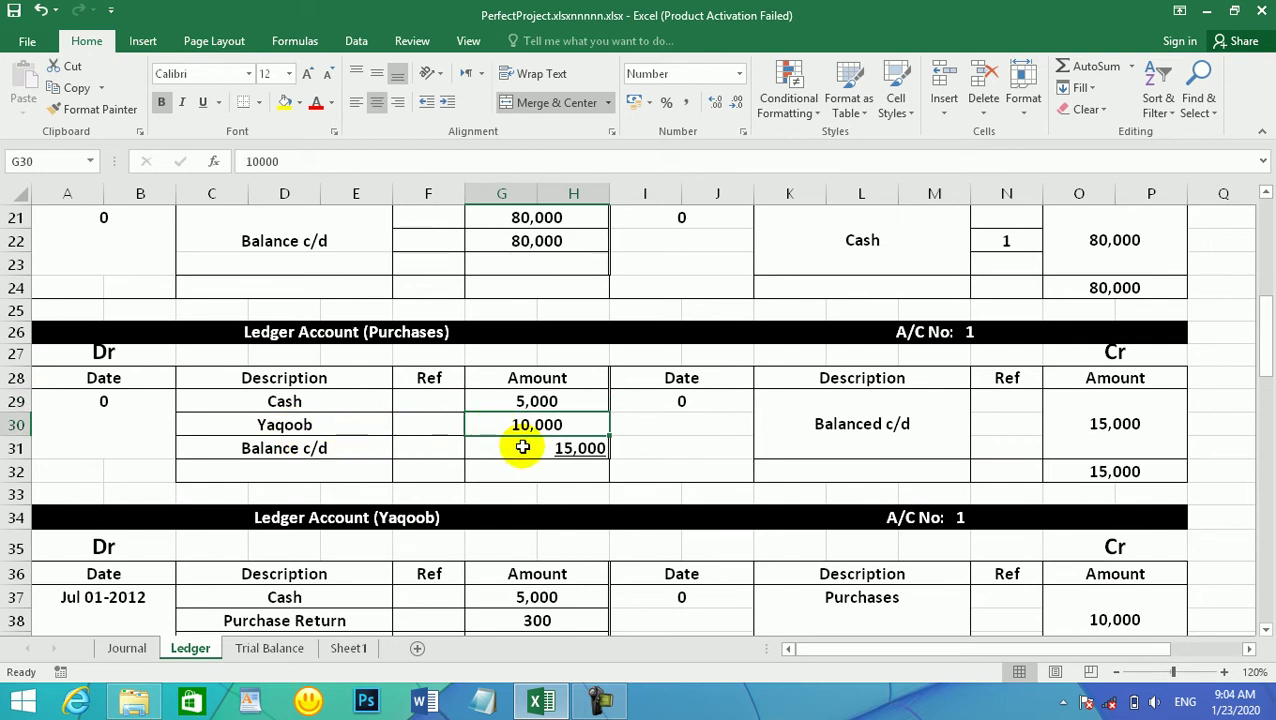
click(543, 448)
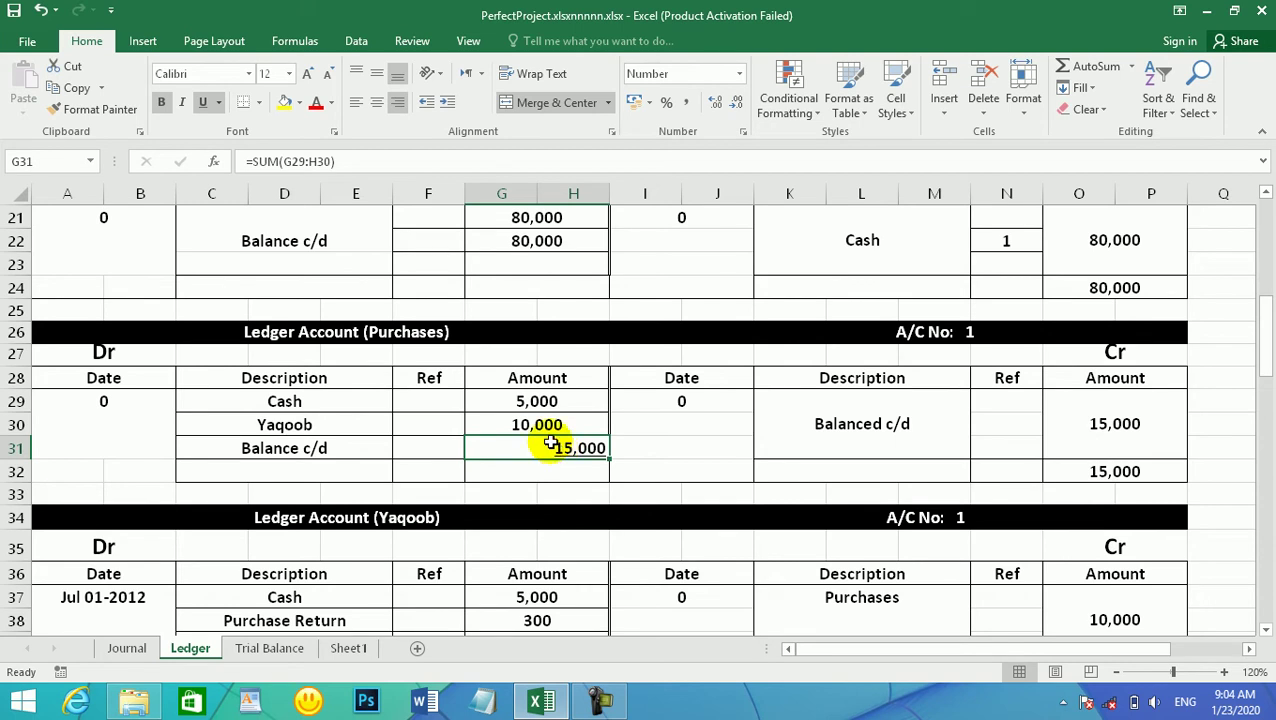
mouse_move(533, 401)
mouse_down()
mouse_move(521, 423)
mouse_move(540, 403)
mouse_move(537, 424)
mouse_up()
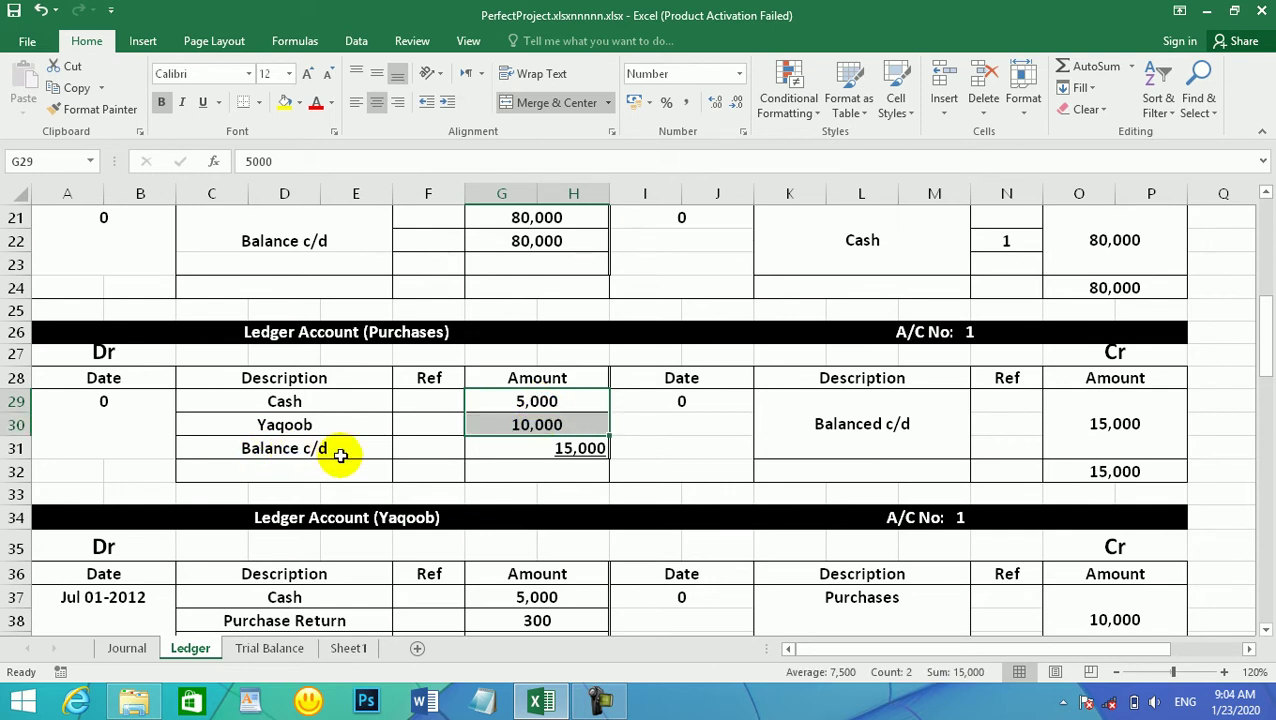
click(535, 400)
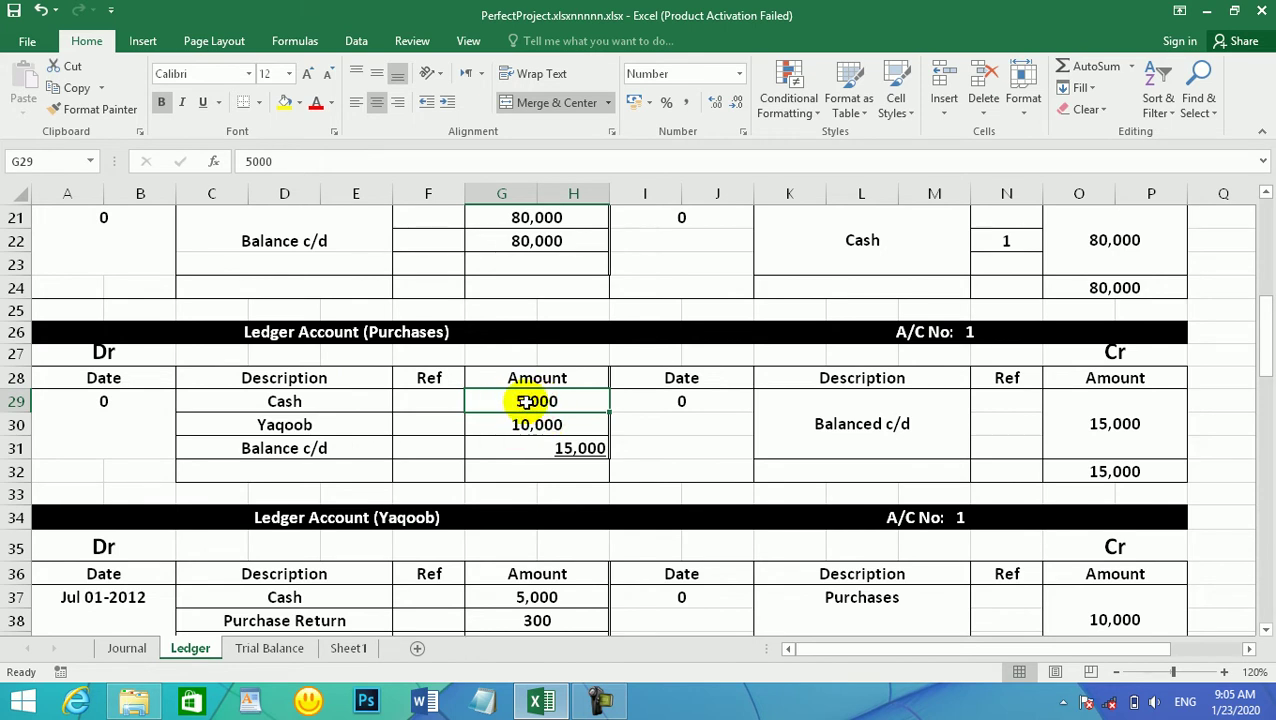
click(545, 423)
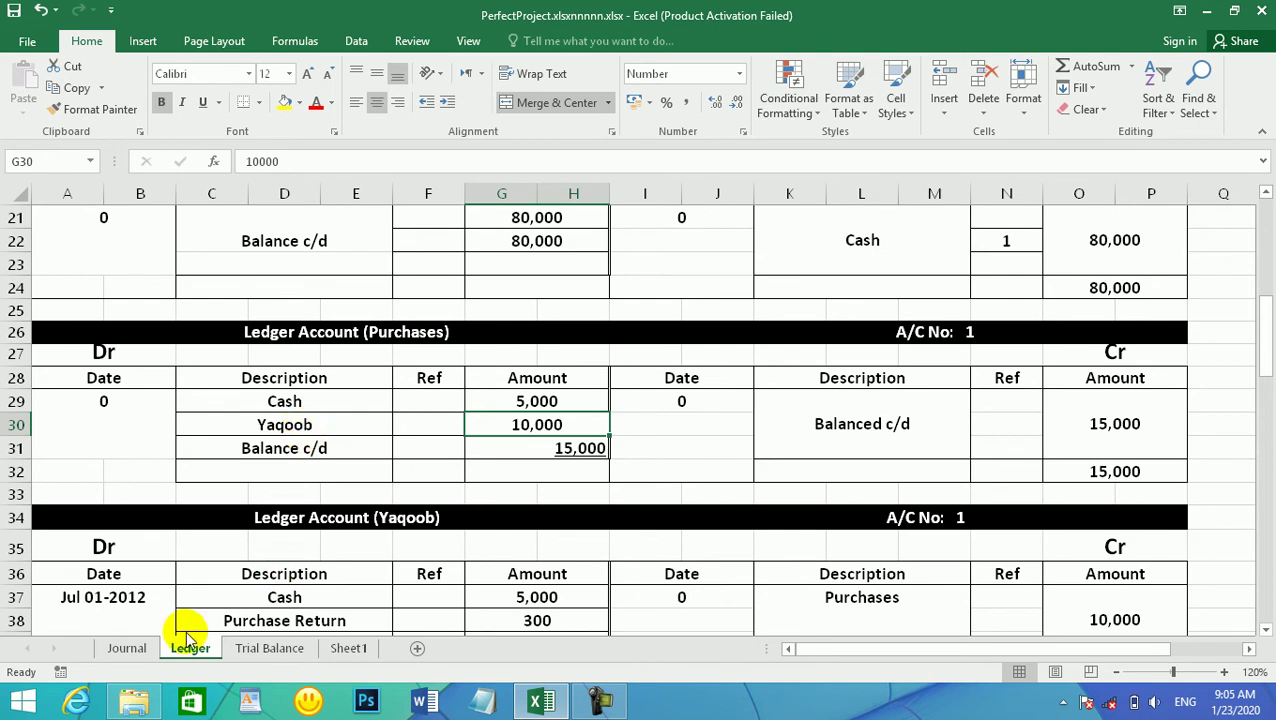
Check the Purchases entries in rows 11–15 of the Journal sheet against the Purchases account's debit total in row 31 of the Ledger sheet
click(126, 648)
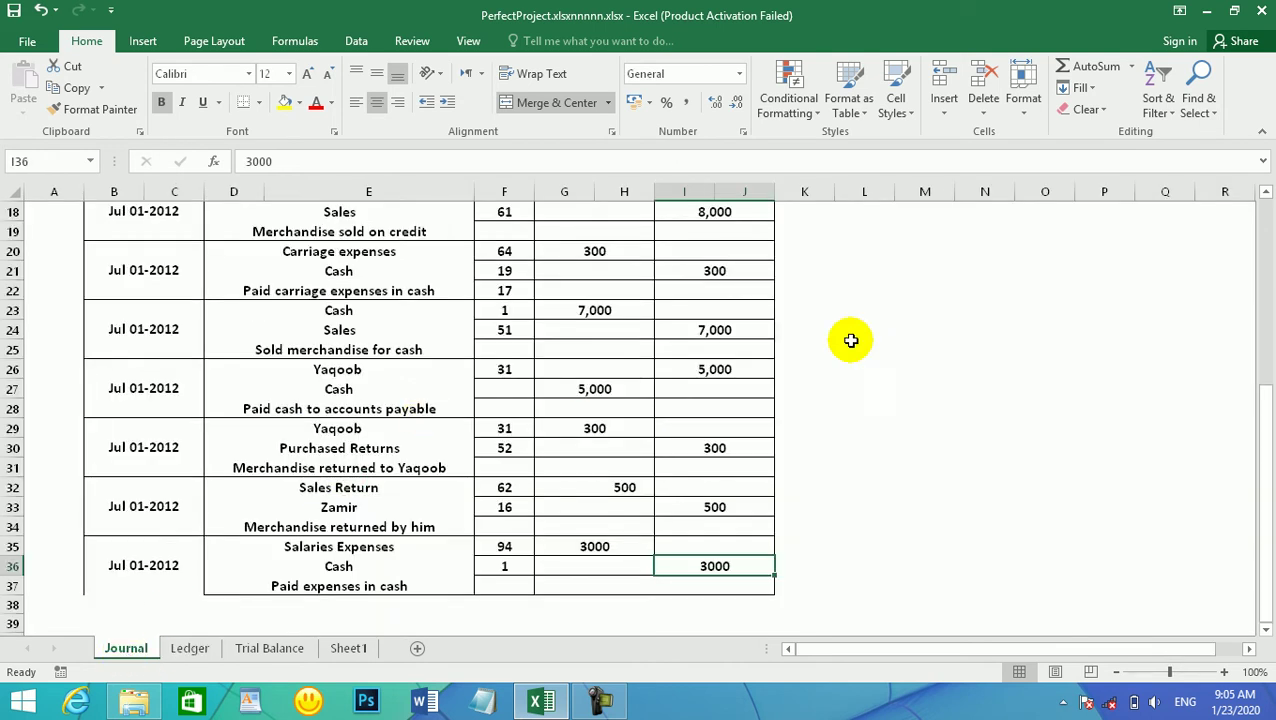
drag(1262, 432, 1242, 319)
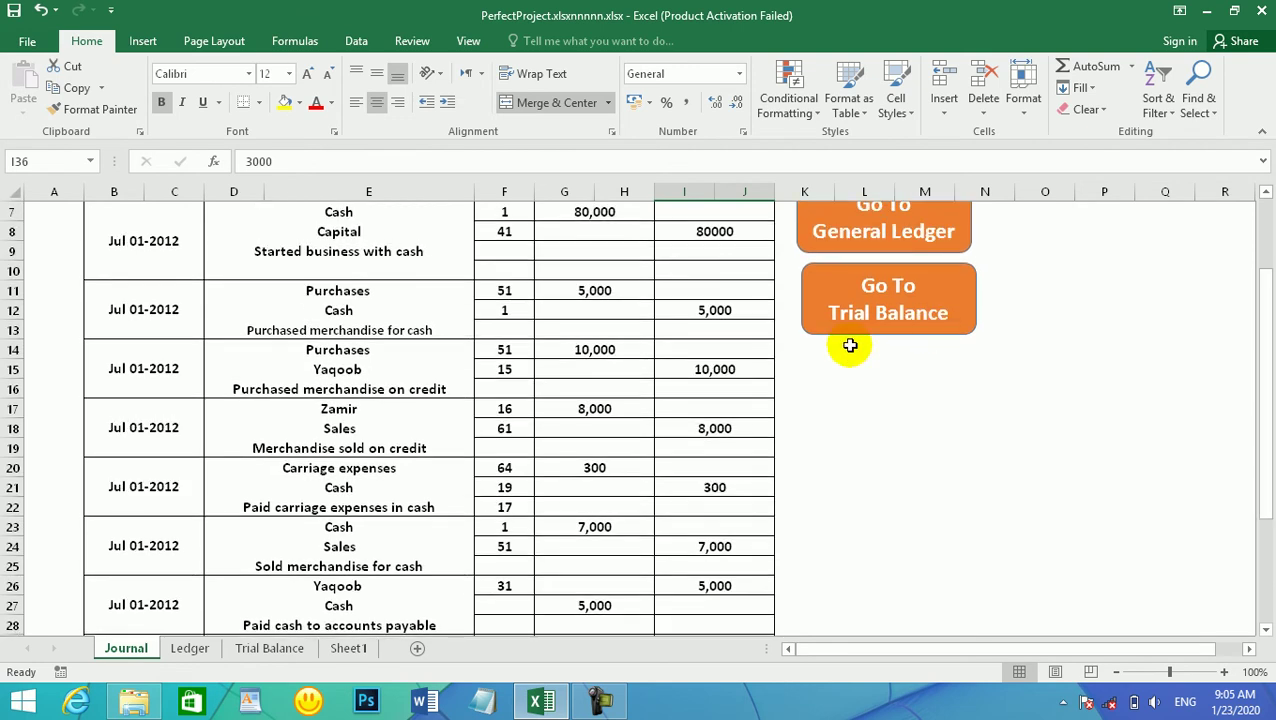
click(568, 290)
click(340, 311)
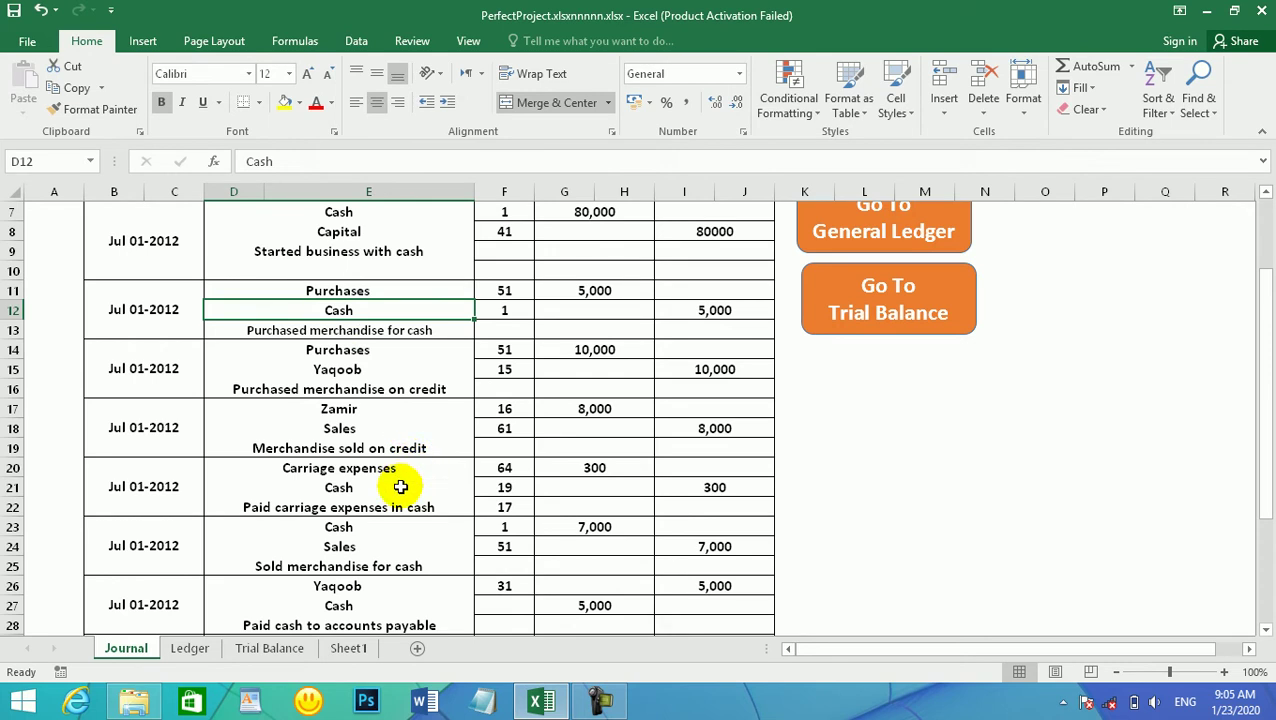
click(589, 604)
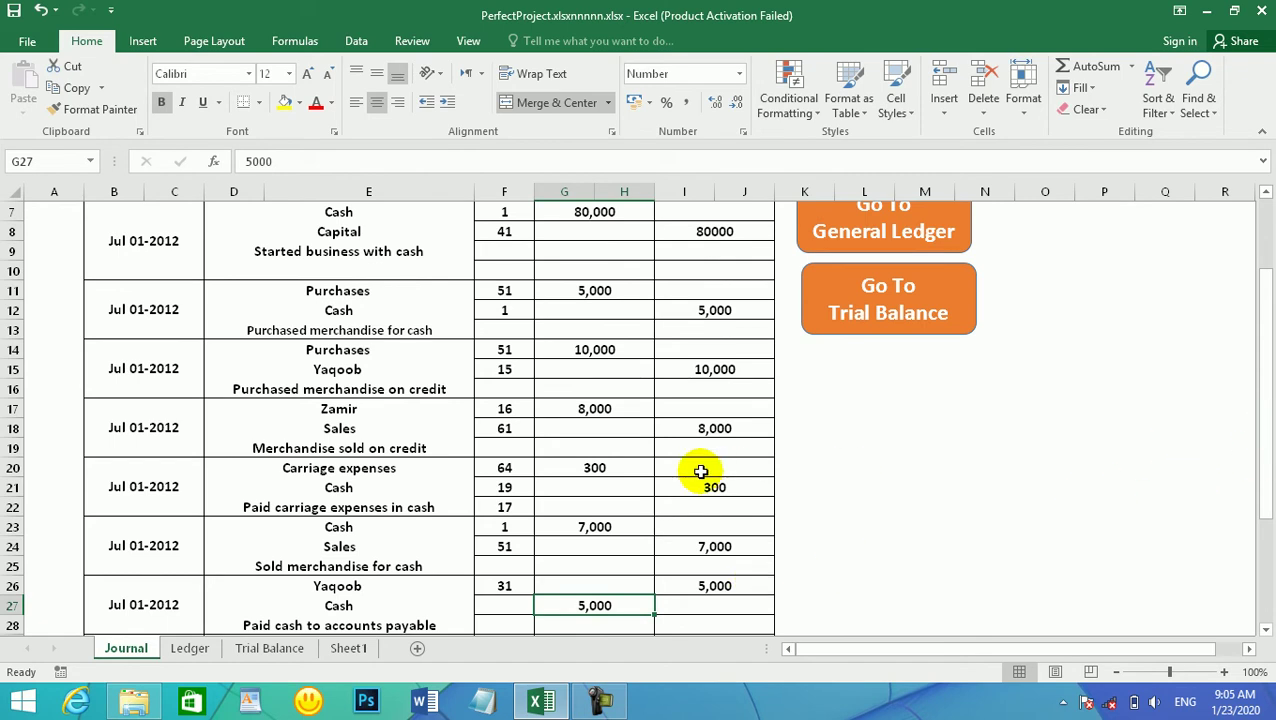
click(584, 349)
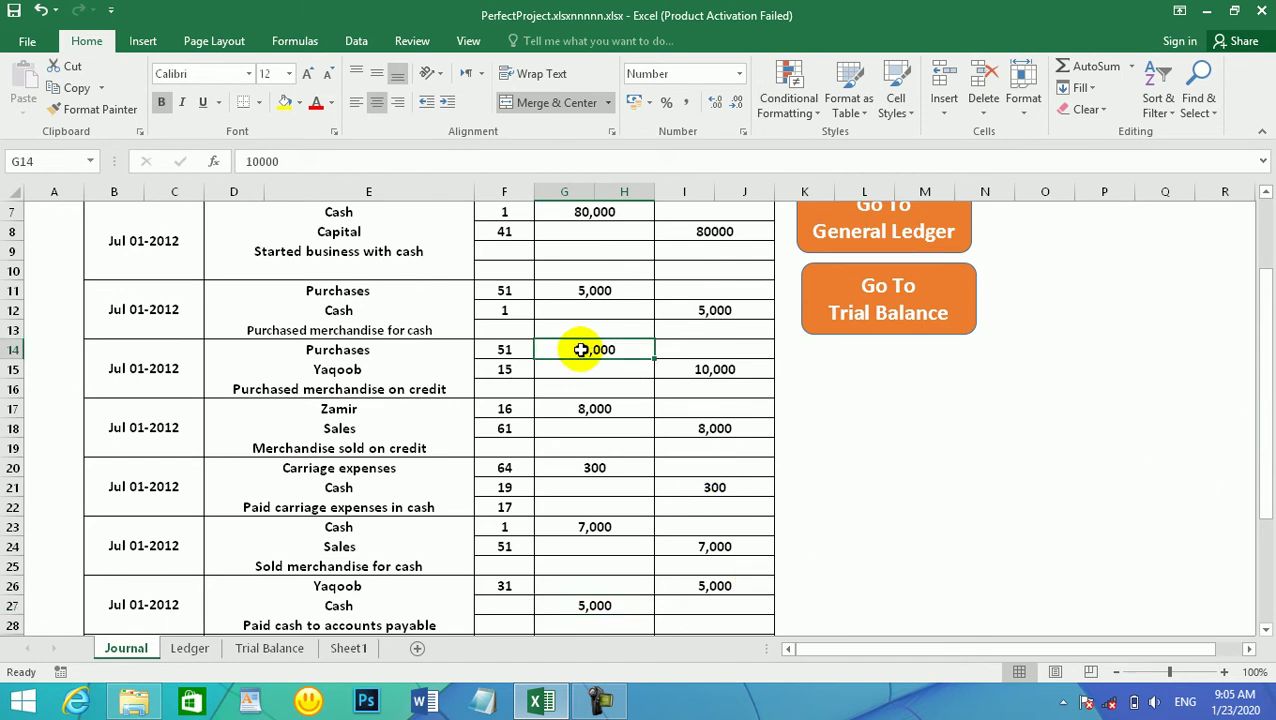
drag(1247, 433, 1252, 447)
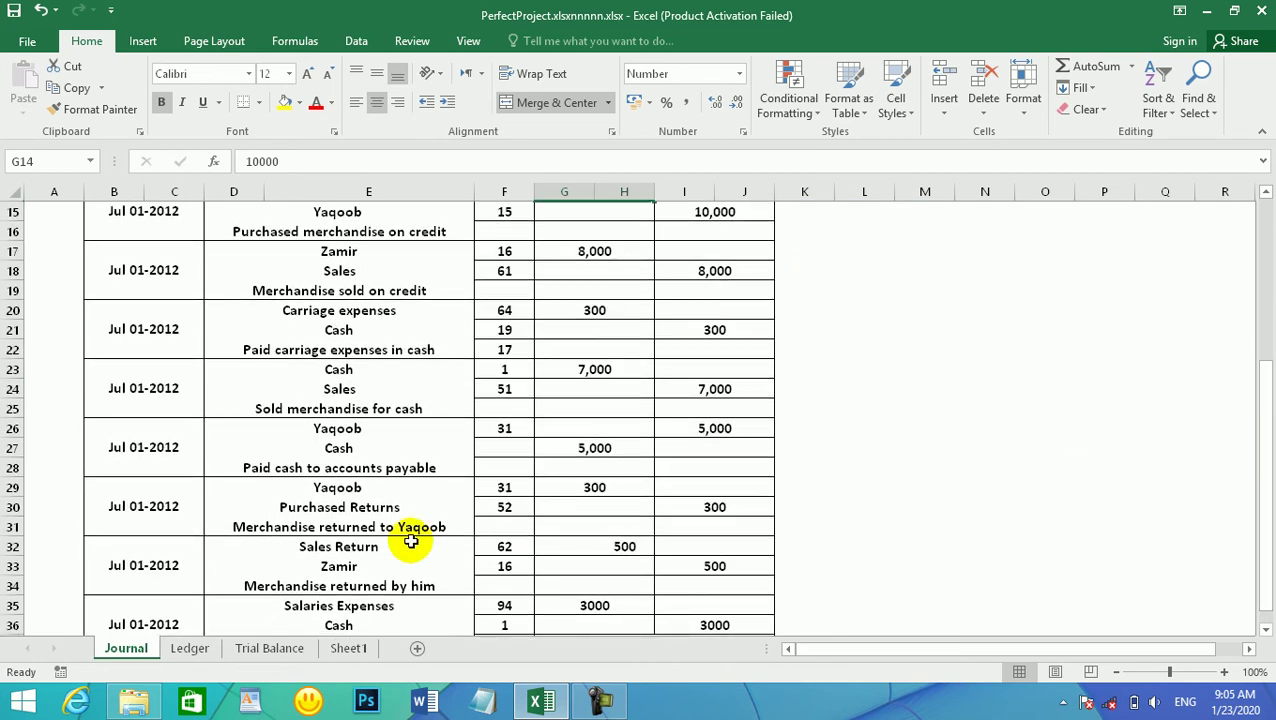
click(180, 646)
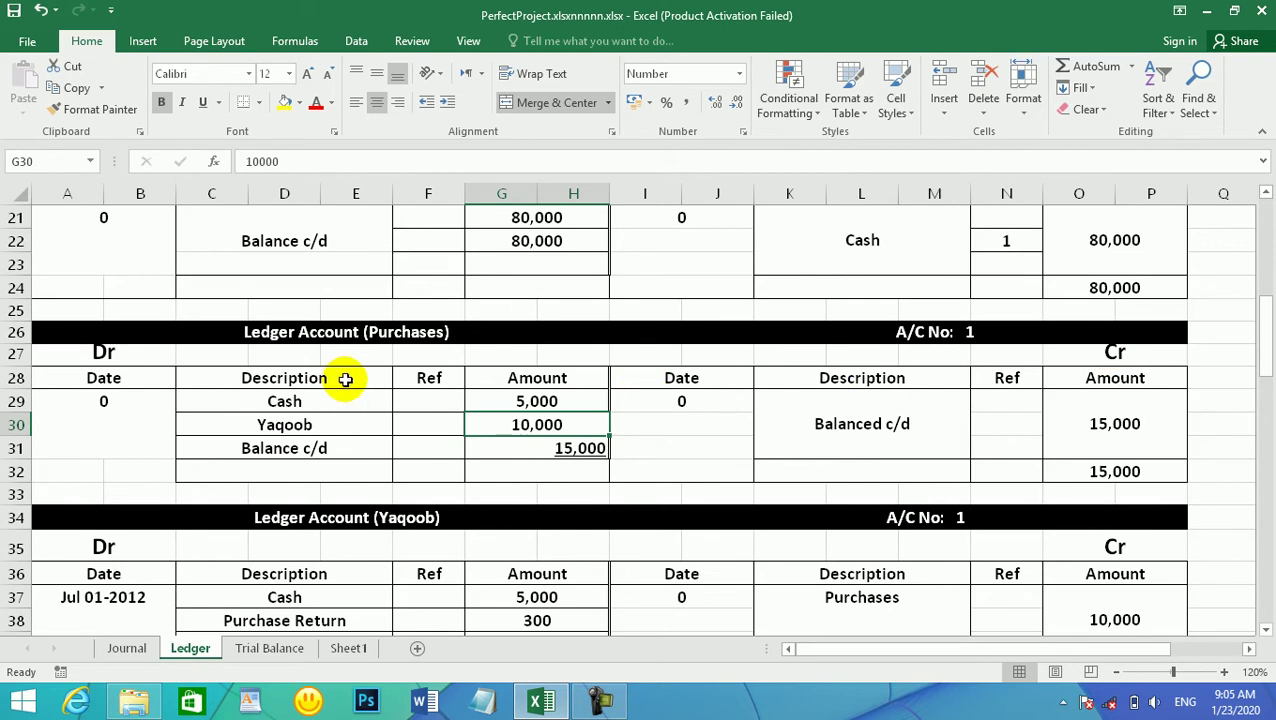
click(562, 447)
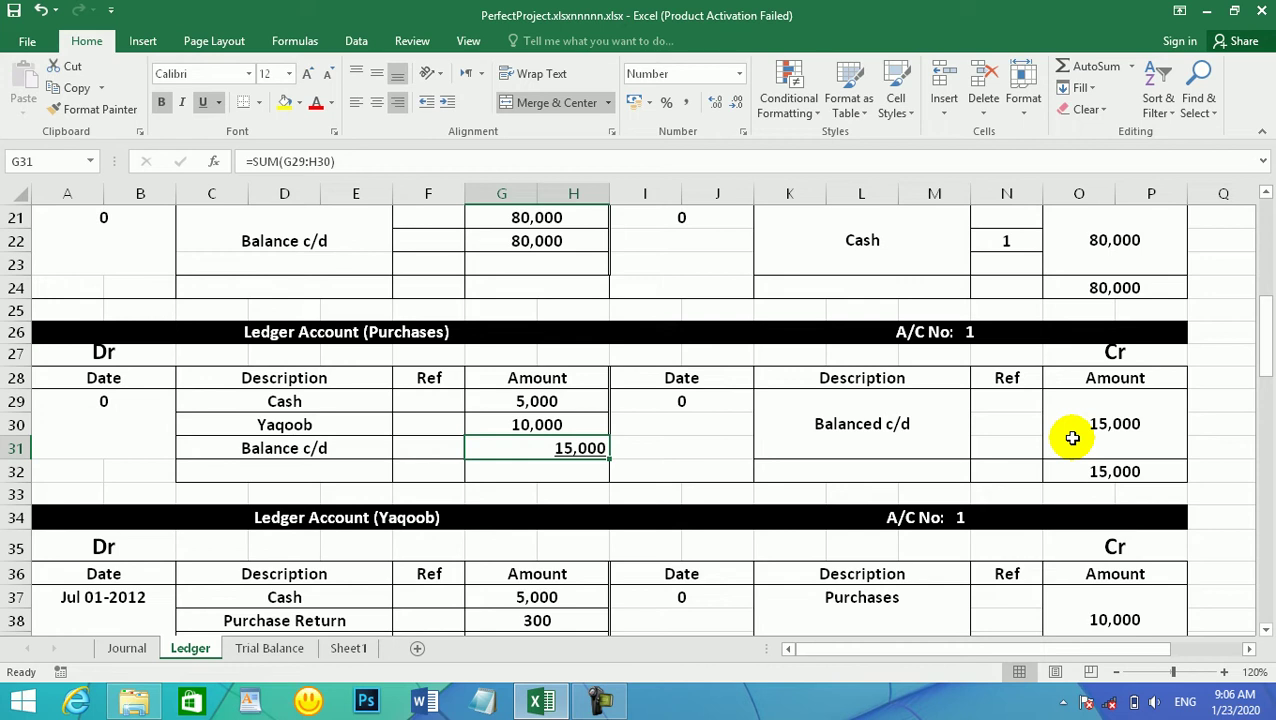
Open the PerfectProject.xlsx workbook from the desktop and display its Ledger sheet
click(1207, 10)
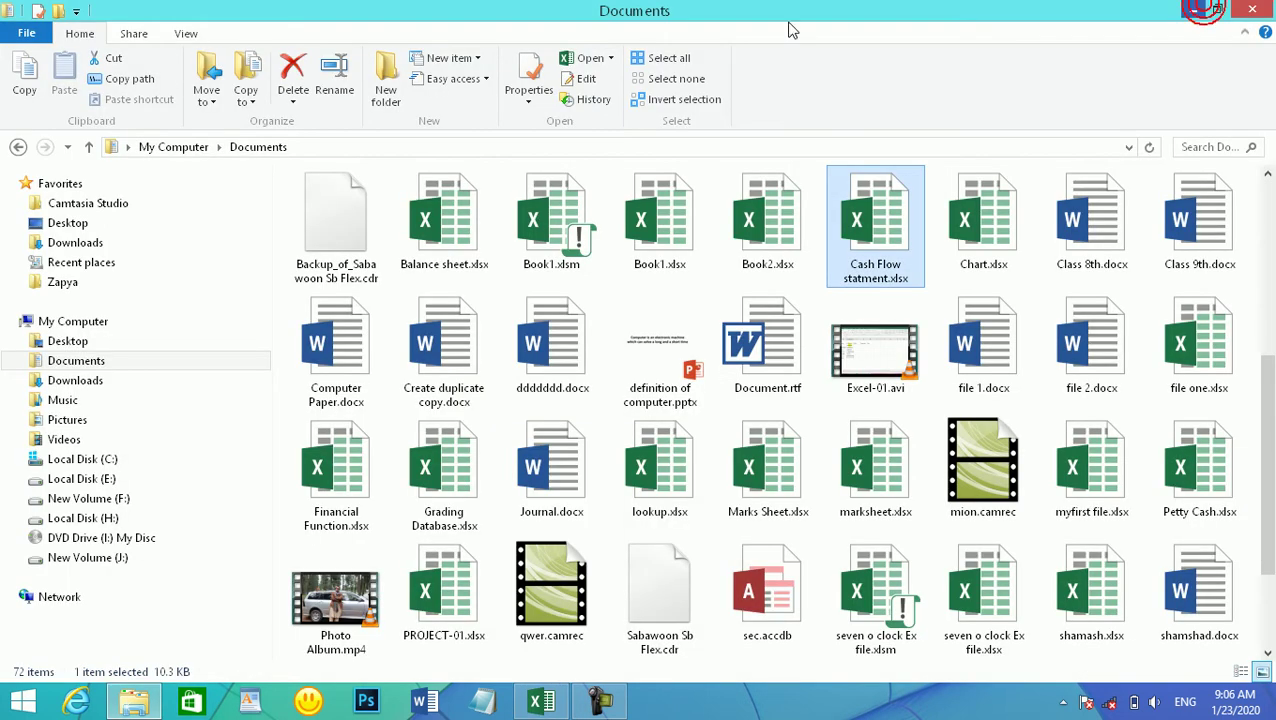
click(1252, 10)
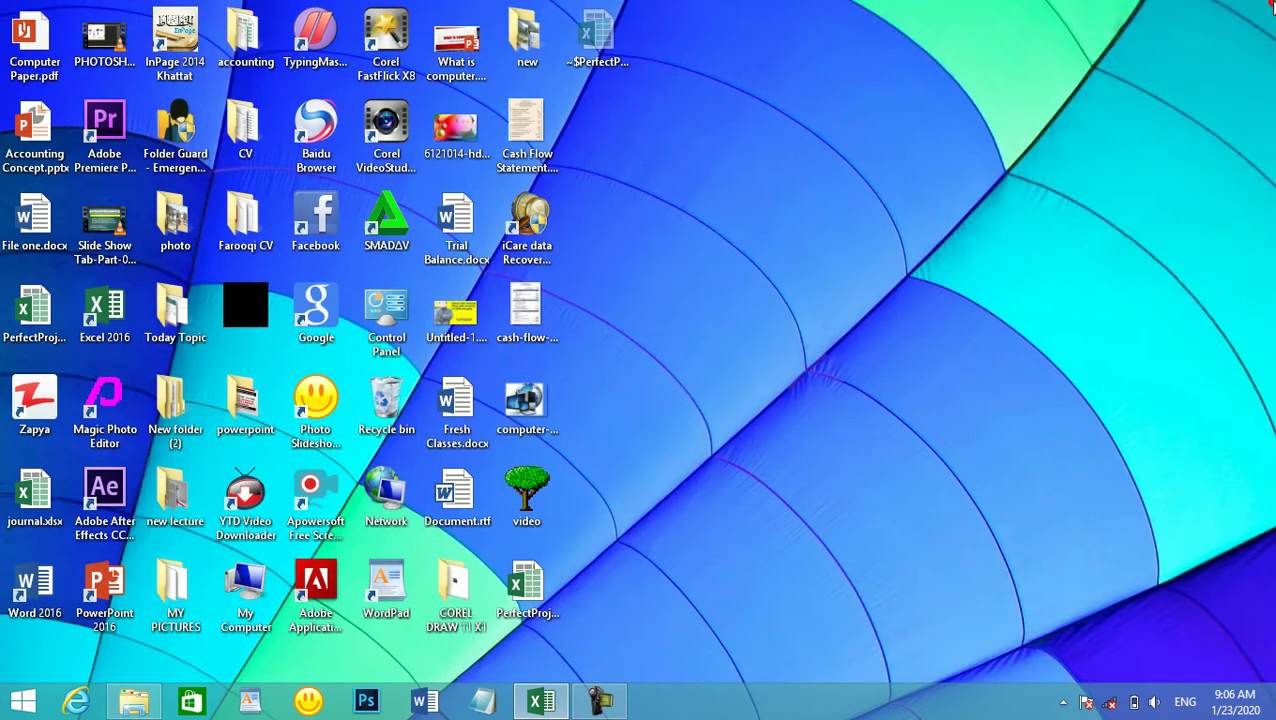
double_click(22, 318)
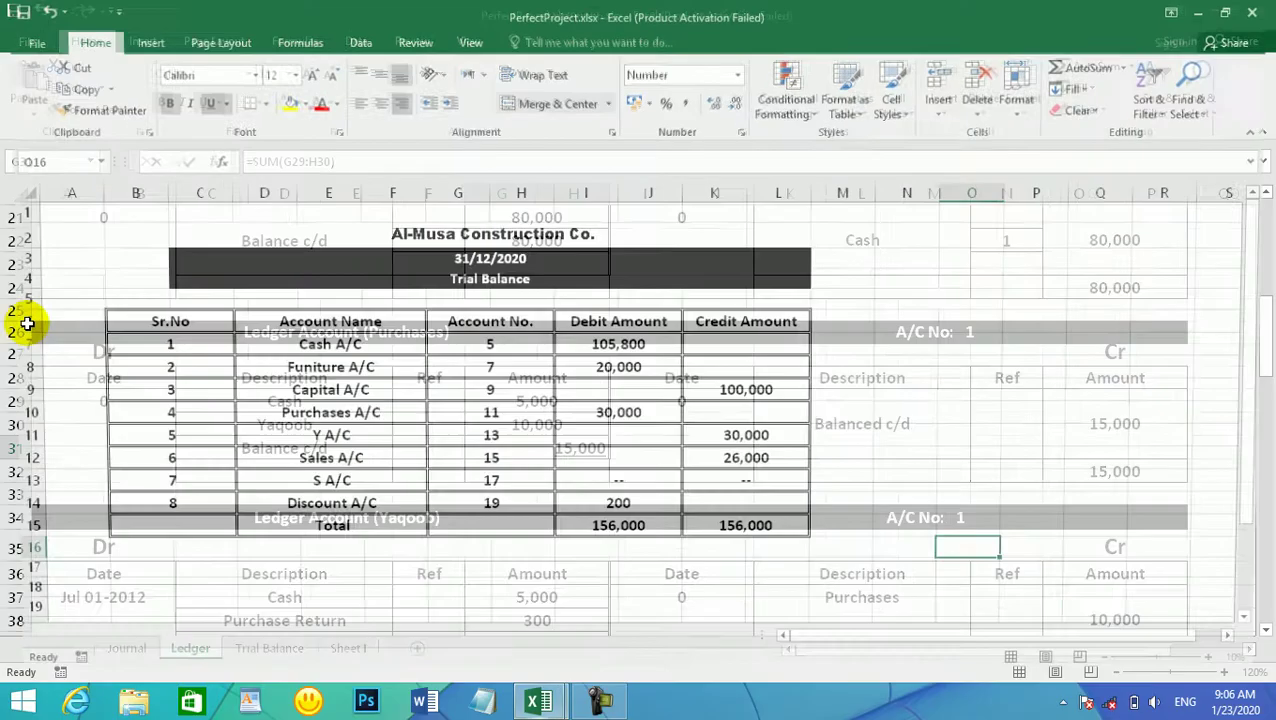
click(177, 647)
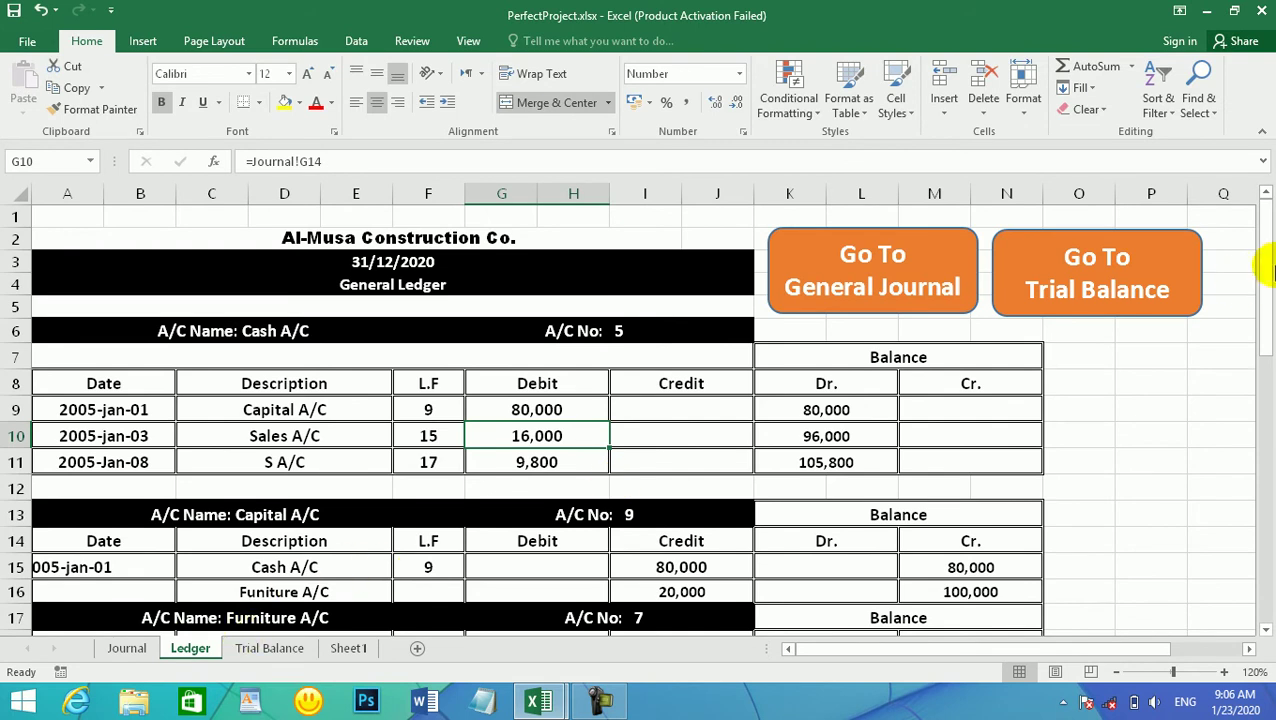
Examine the S A/C debit entry in row 36 of the Ledger sheet and the S A/C row of the Trial Balance sheet
drag(1267, 272, 1245, 532)
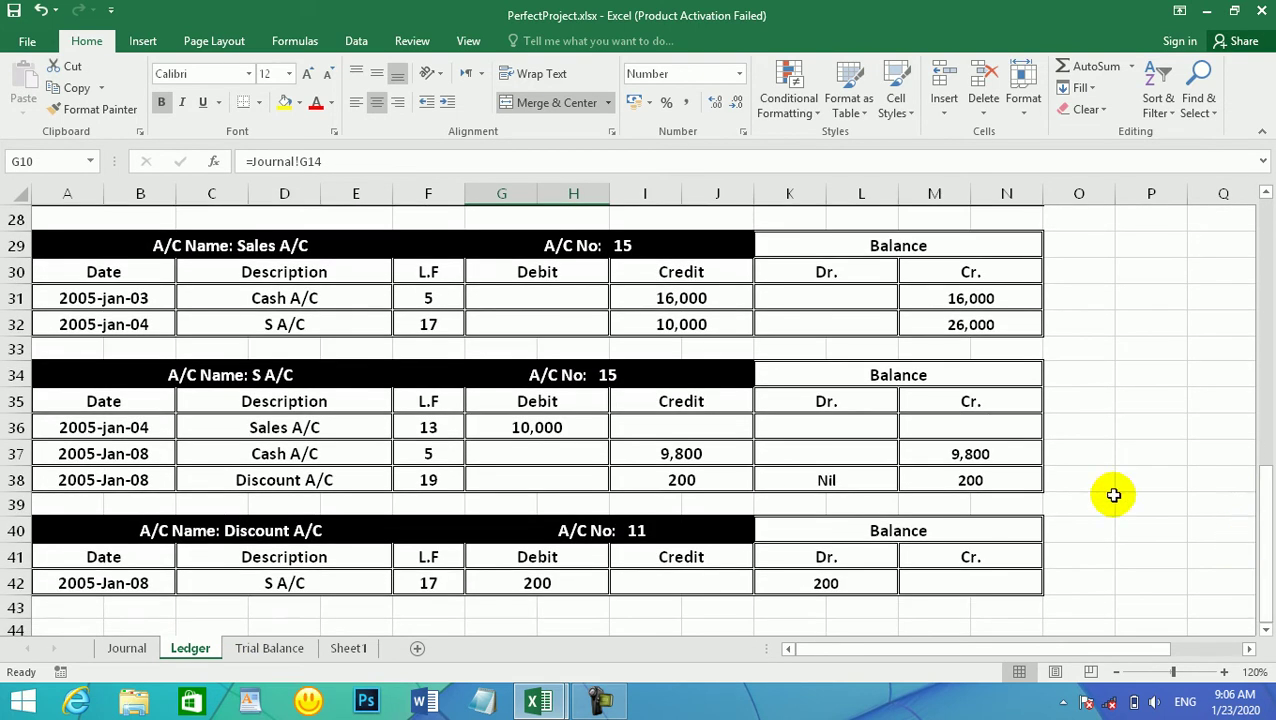
click(558, 424)
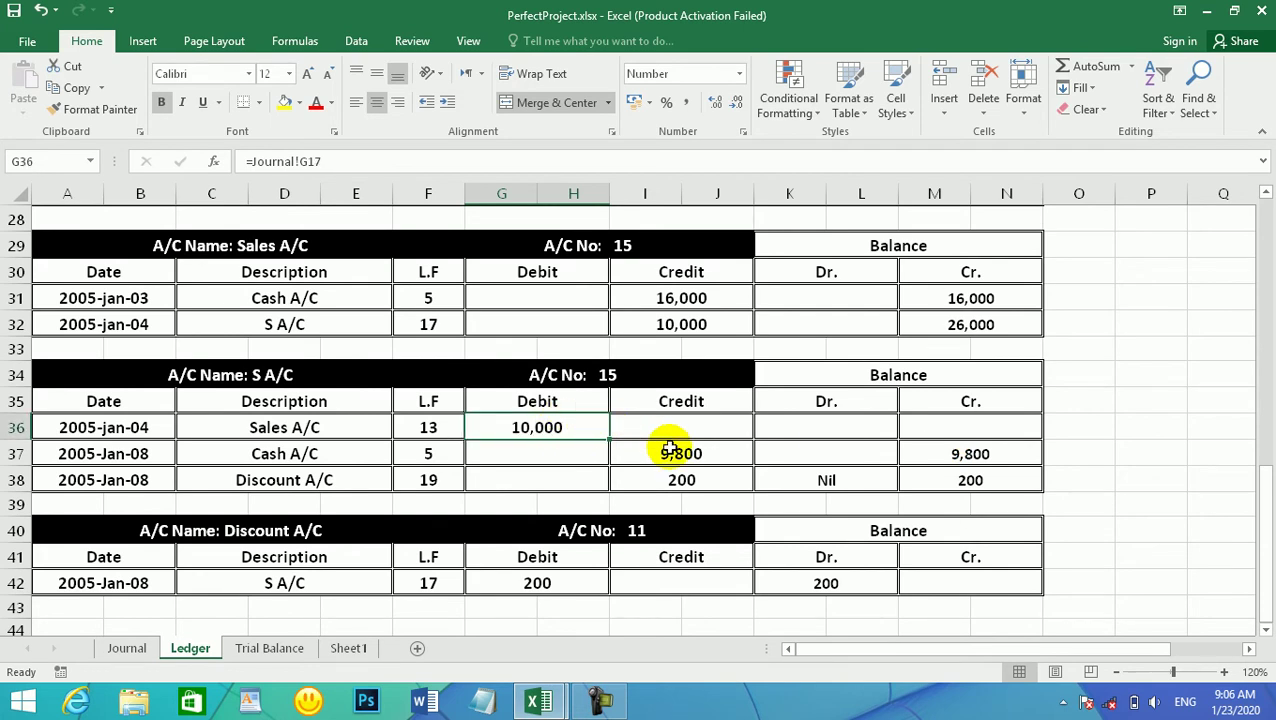
click(252, 645)
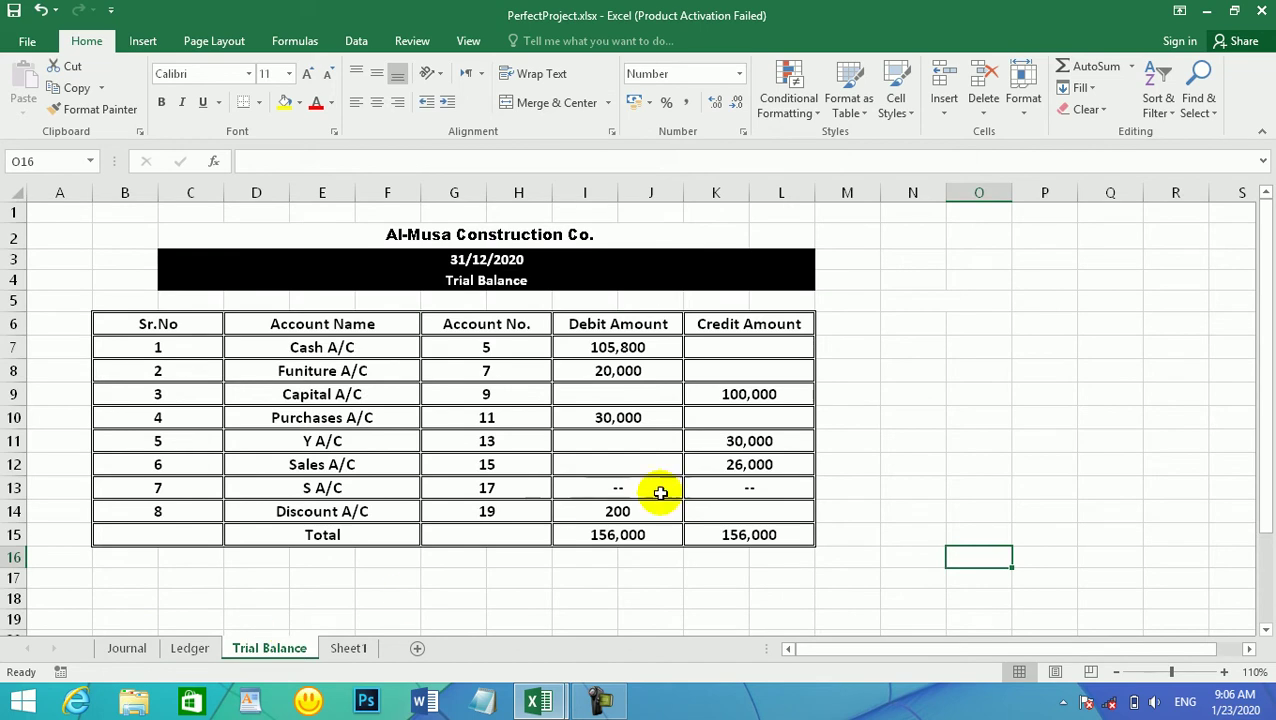
drag(745, 488, 284, 491)
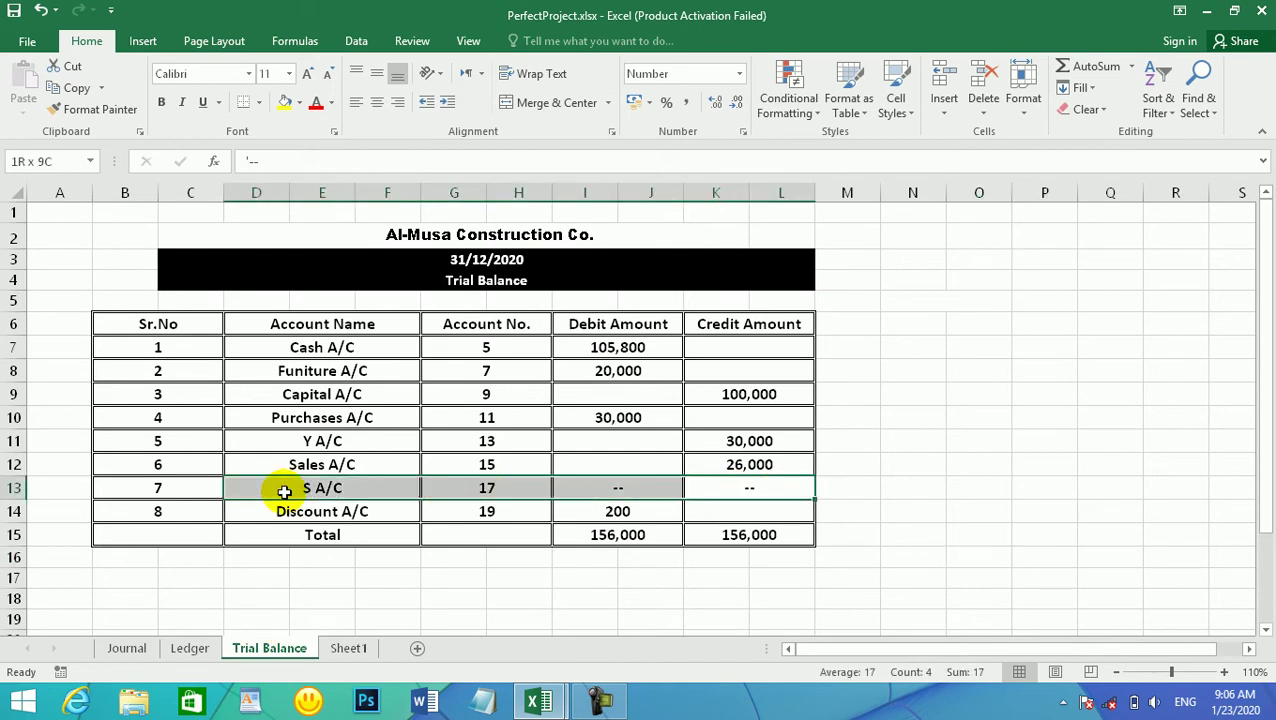
Return to the PerfectProject.xlsxnnnnn.xlsx workbook and check the Purchases account's debit amount in row 30
click(548, 698)
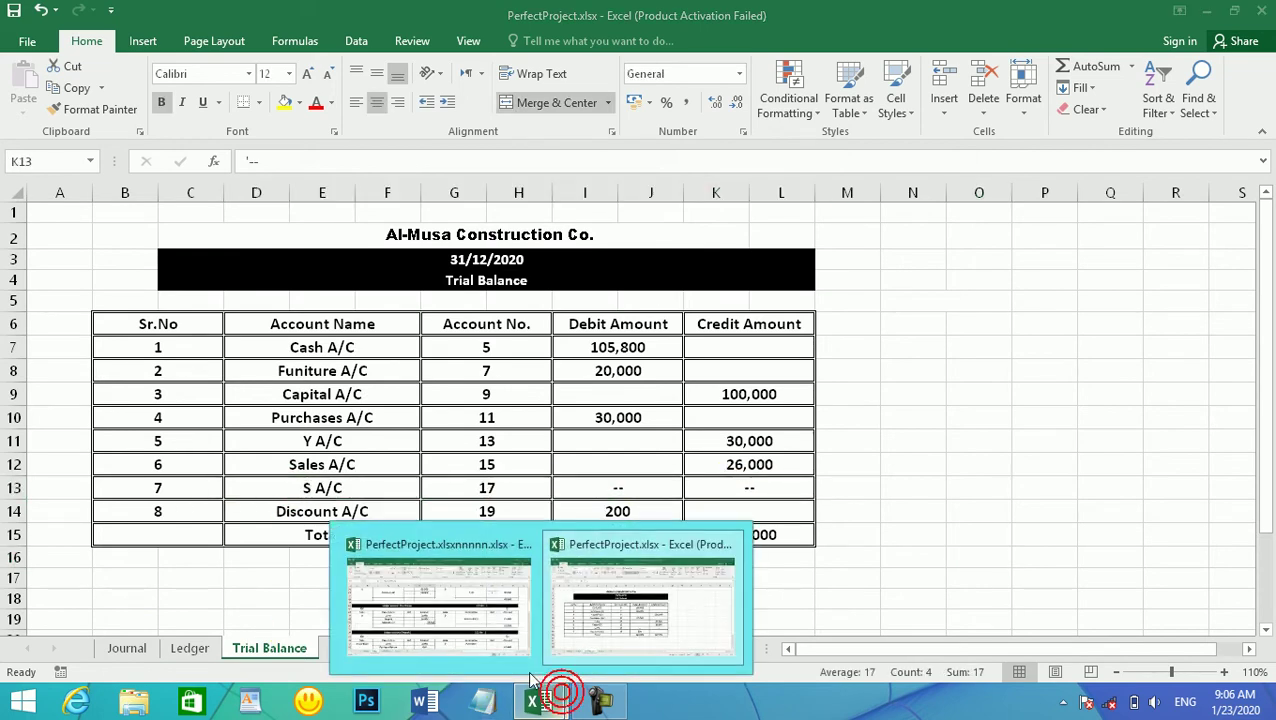
click(437, 600)
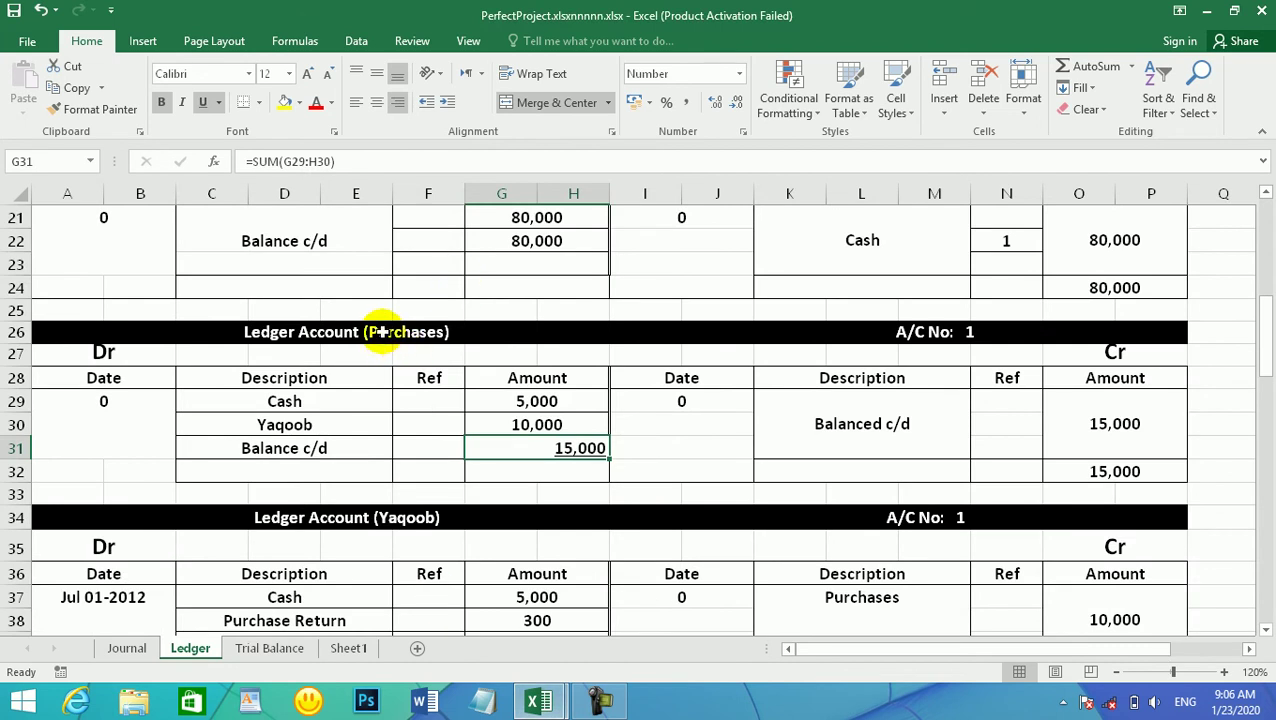
click(579, 424)
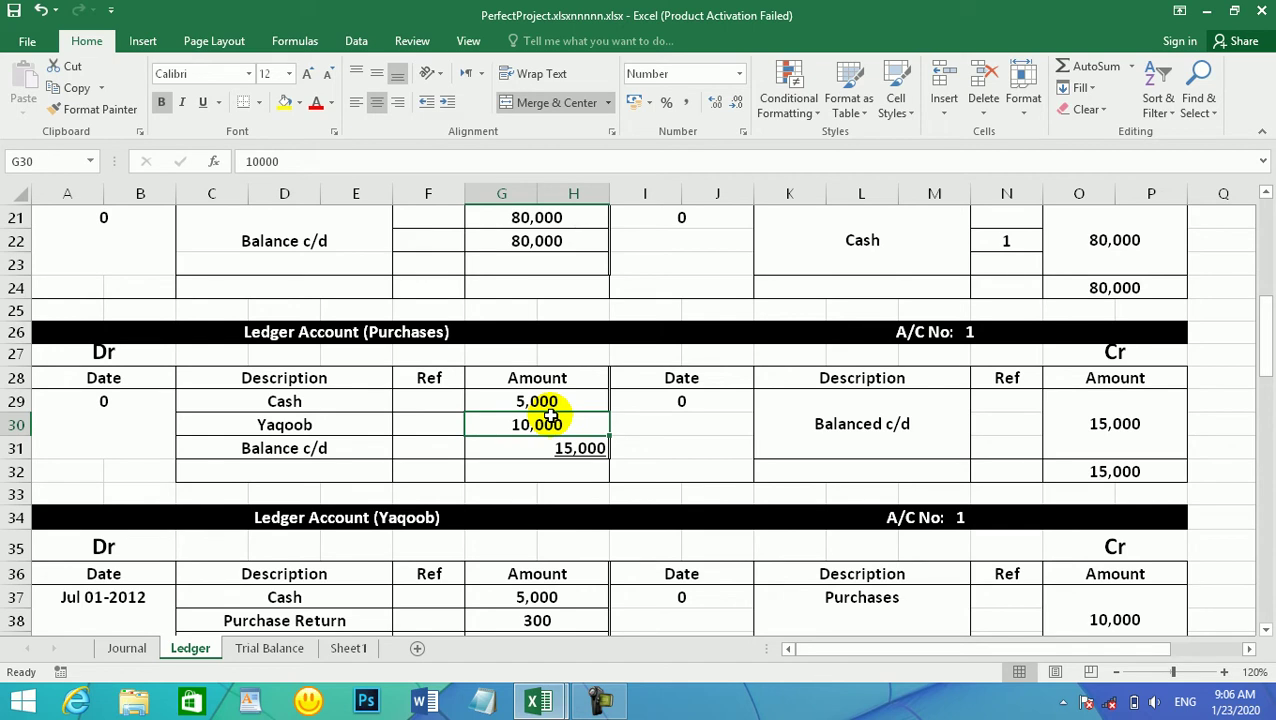
Examine the ledger account in rows 34–40, checking its Cash and Purchase Return amounts singly and together, plus the debit total
click(400, 518)
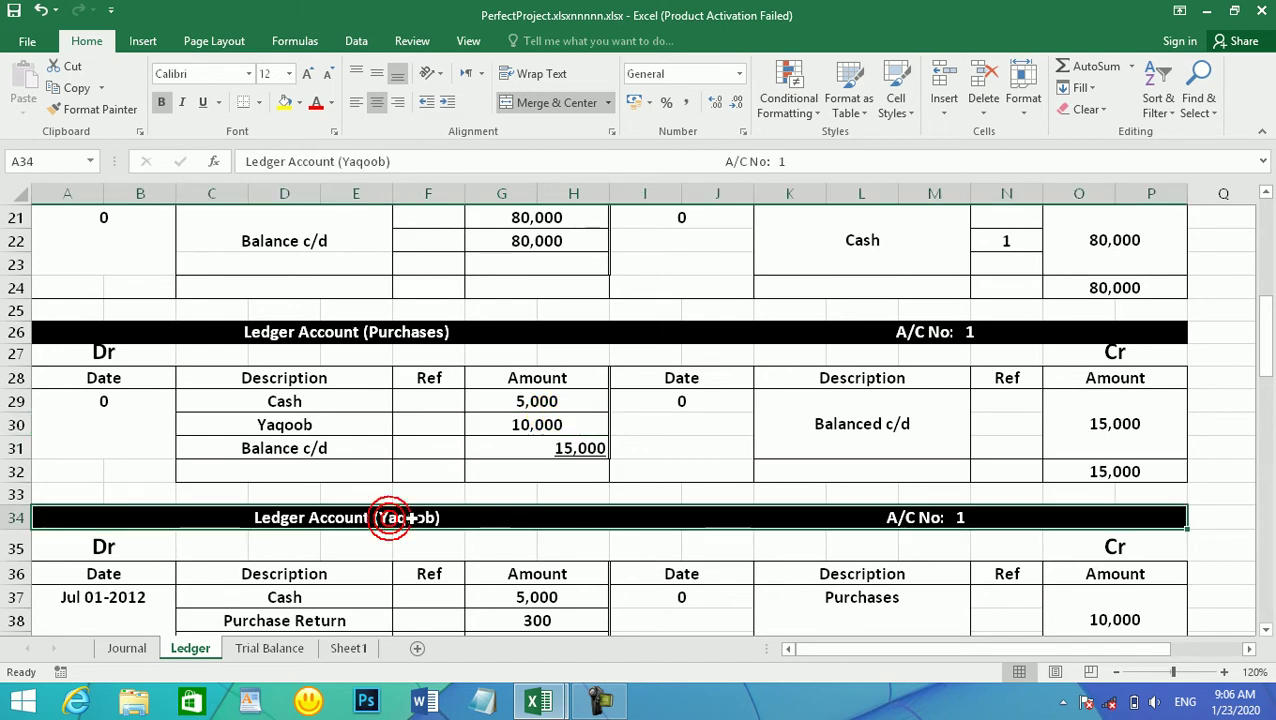
click(1265, 631)
click(1265, 631)
click(1265, 631)
click(1265, 631)
click(1265, 631)
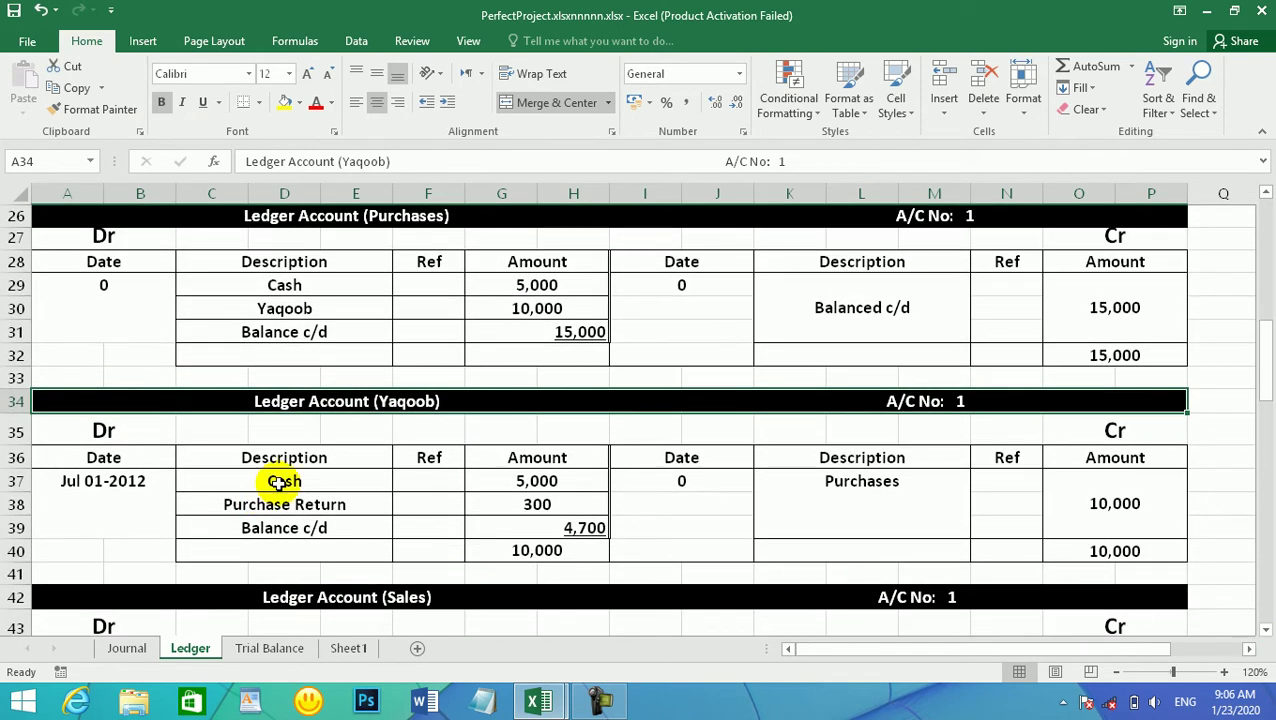
click(498, 481)
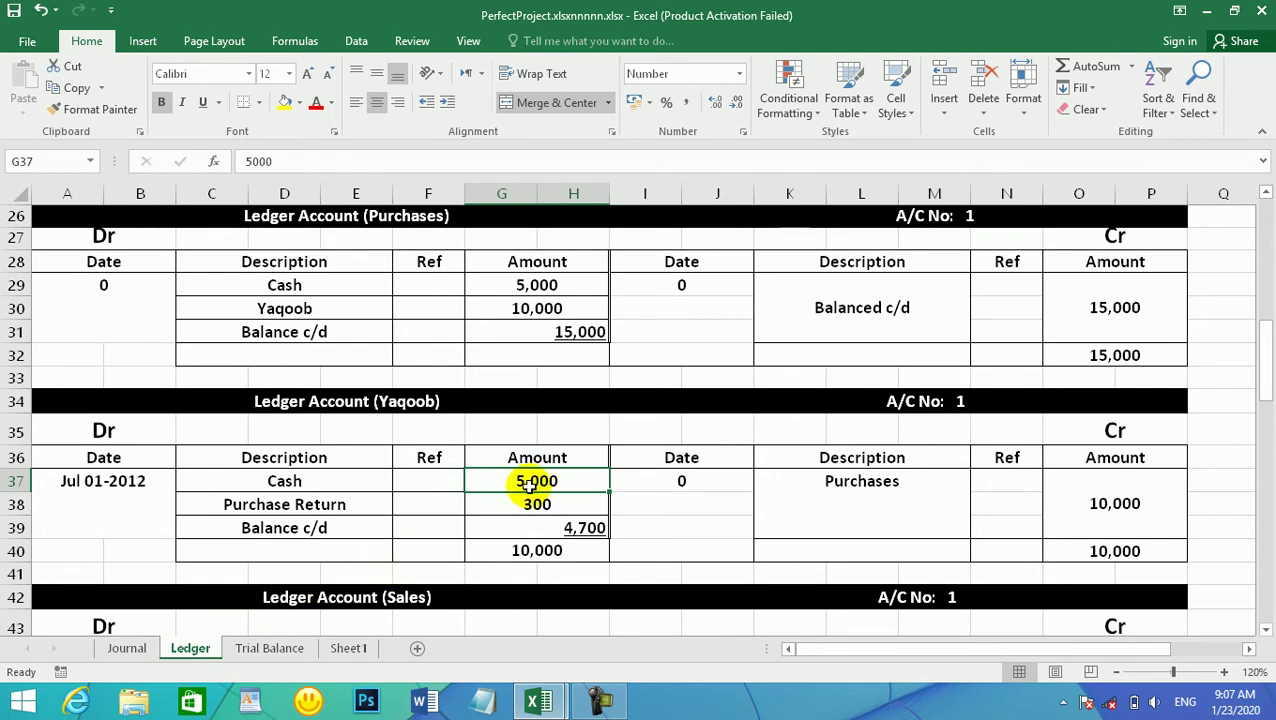
click(505, 498)
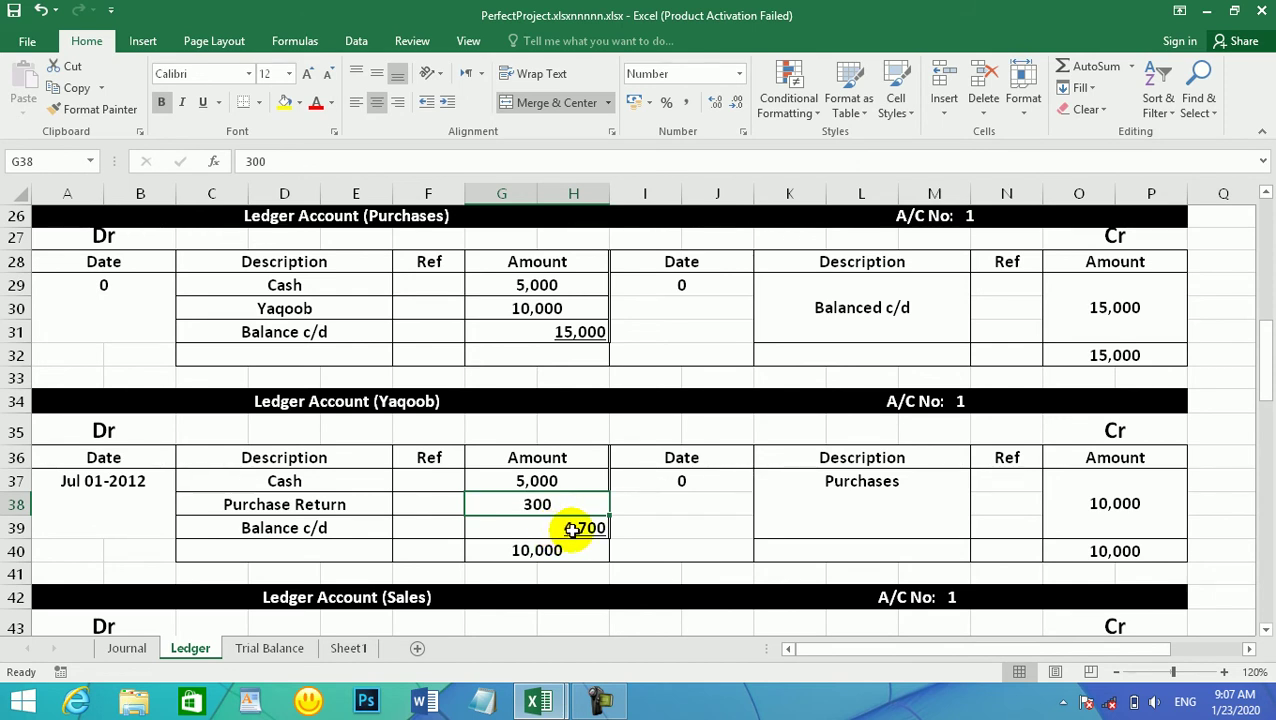
drag(535, 479, 548, 510)
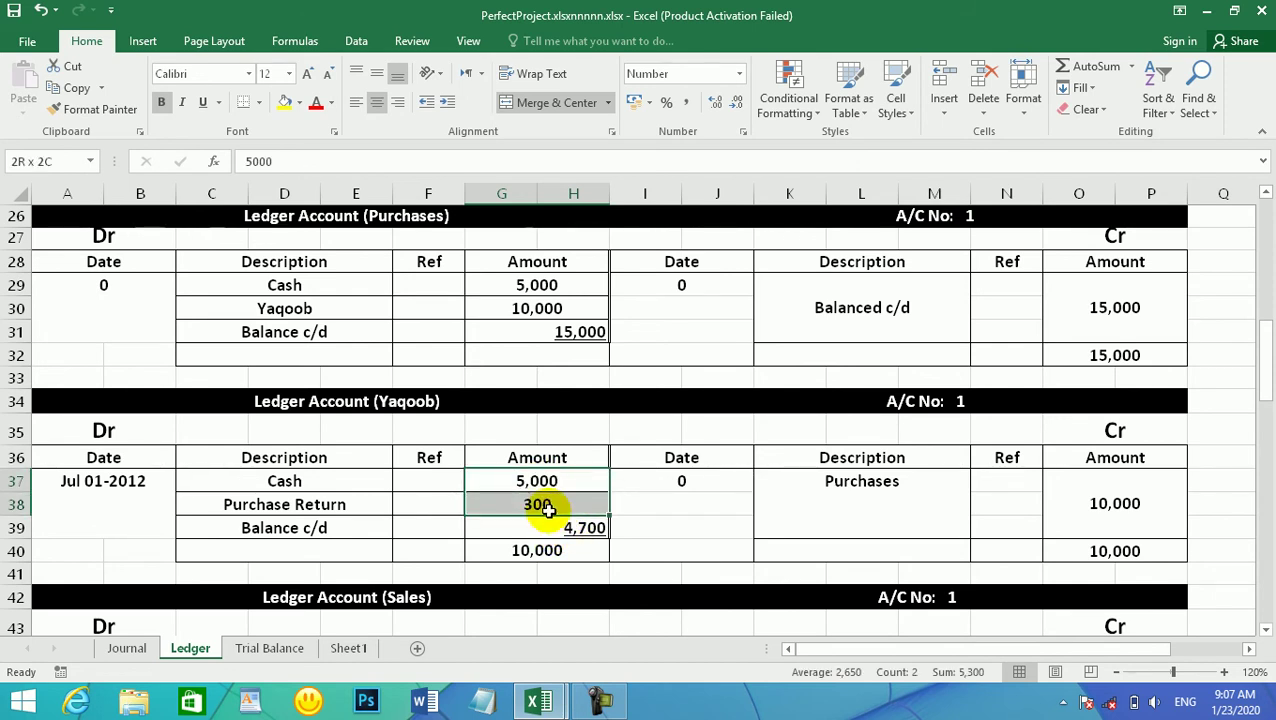
click(510, 548)
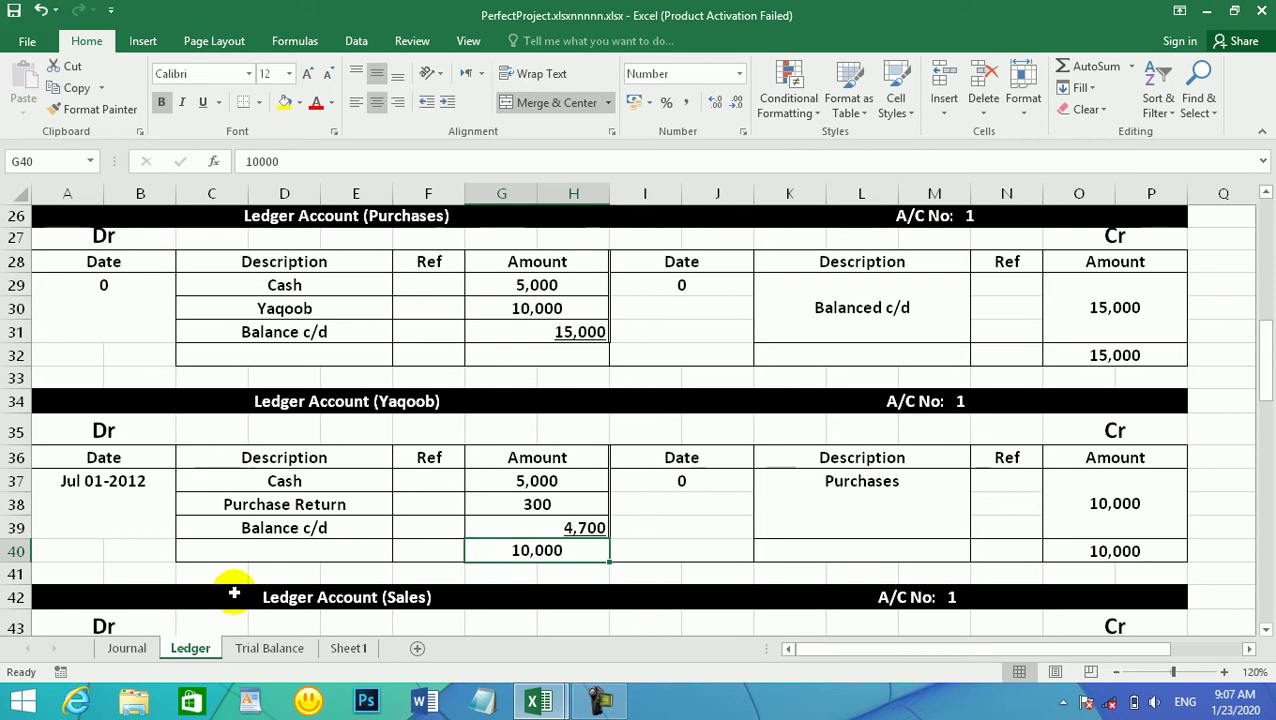
Examine the credit-purchase entry in rows 14–16 of the Journal sheet, including its credit line in row 15
click(124, 648)
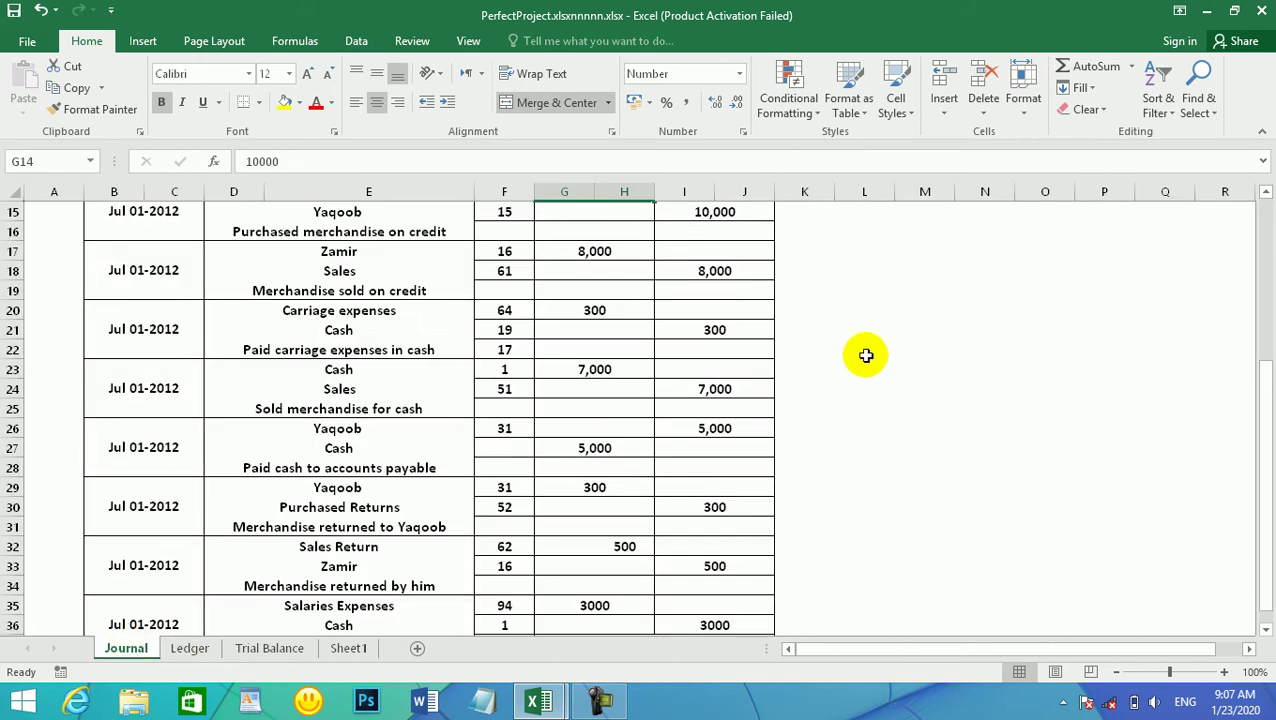
drag(1262, 419, 1256, 270)
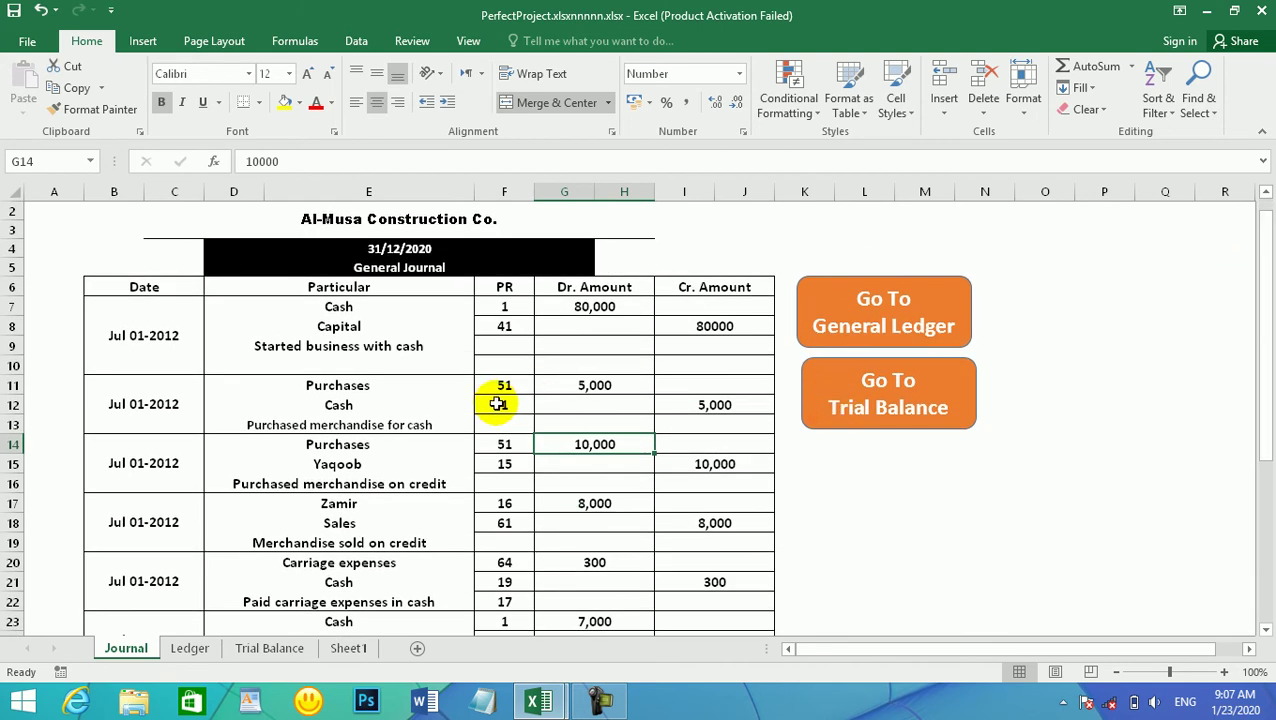
click(316, 463)
drag(372, 464, 668, 463)
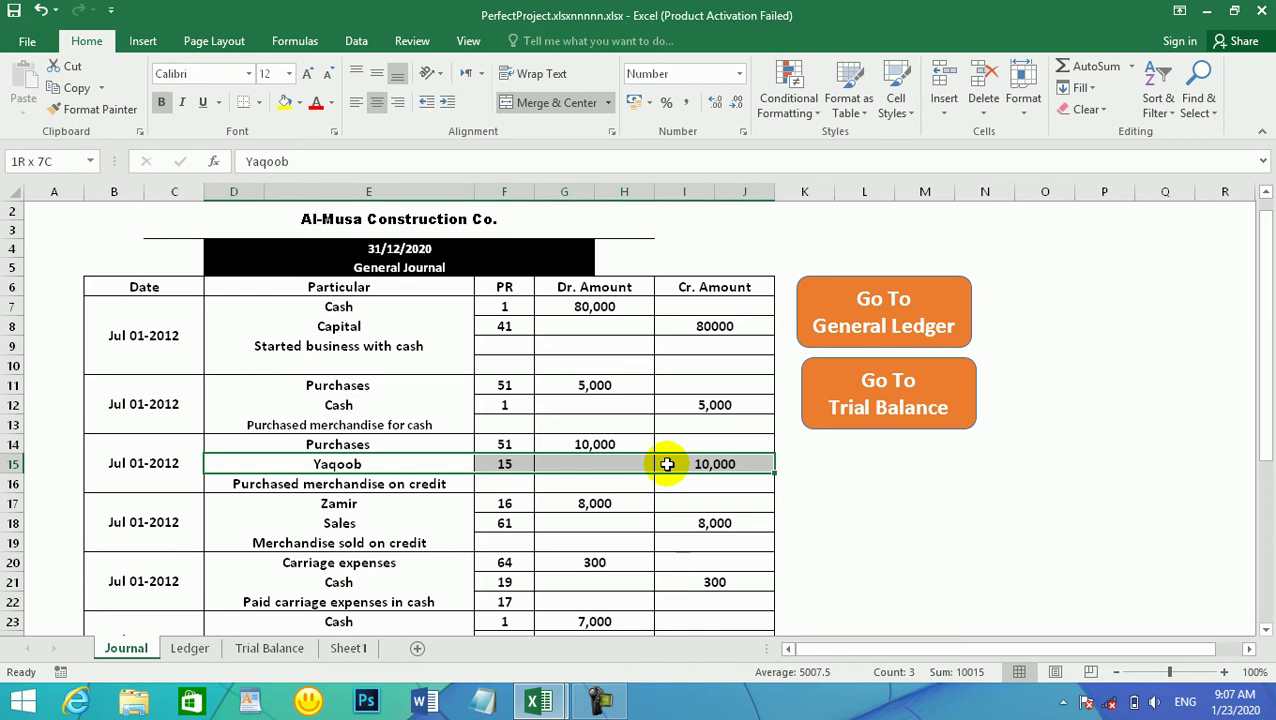
drag(668, 464, 666, 462)
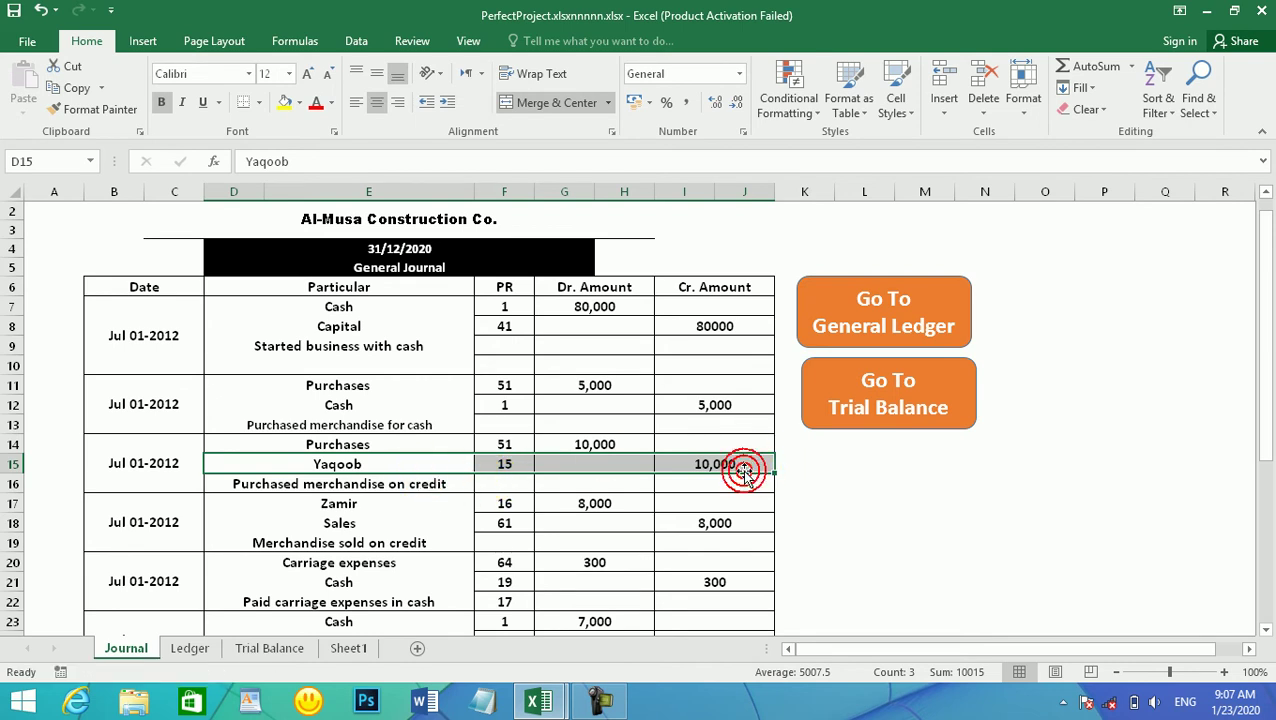
click(415, 486)
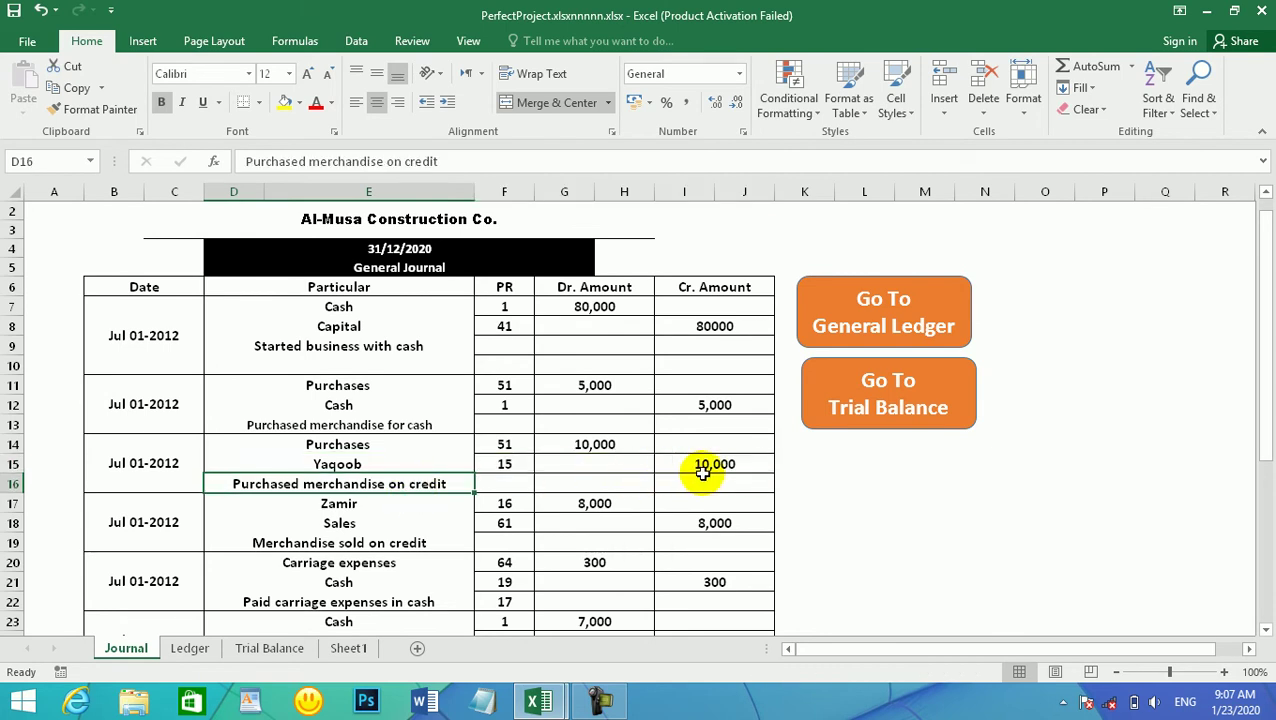
Examine the journal entry for cash paid to accounts payable in rows 26–28, checking which sides its amounts are on
drag(1264, 353, 1262, 497)
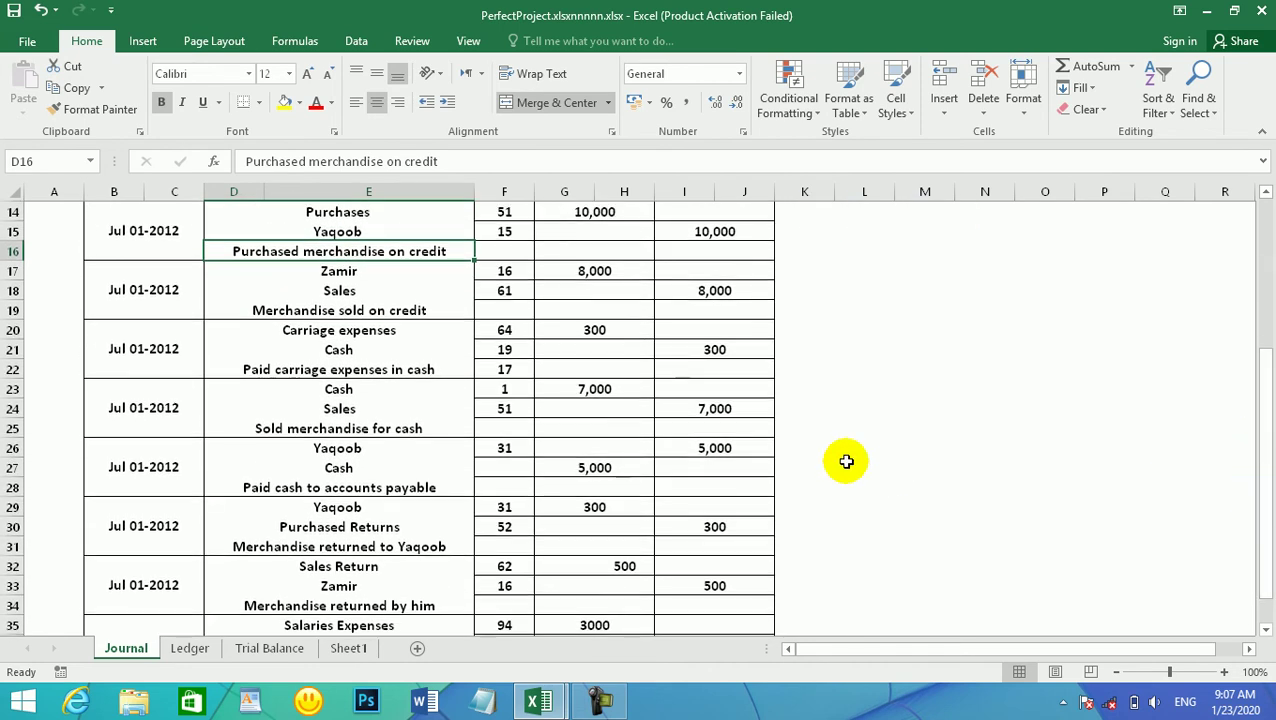
click(336, 450)
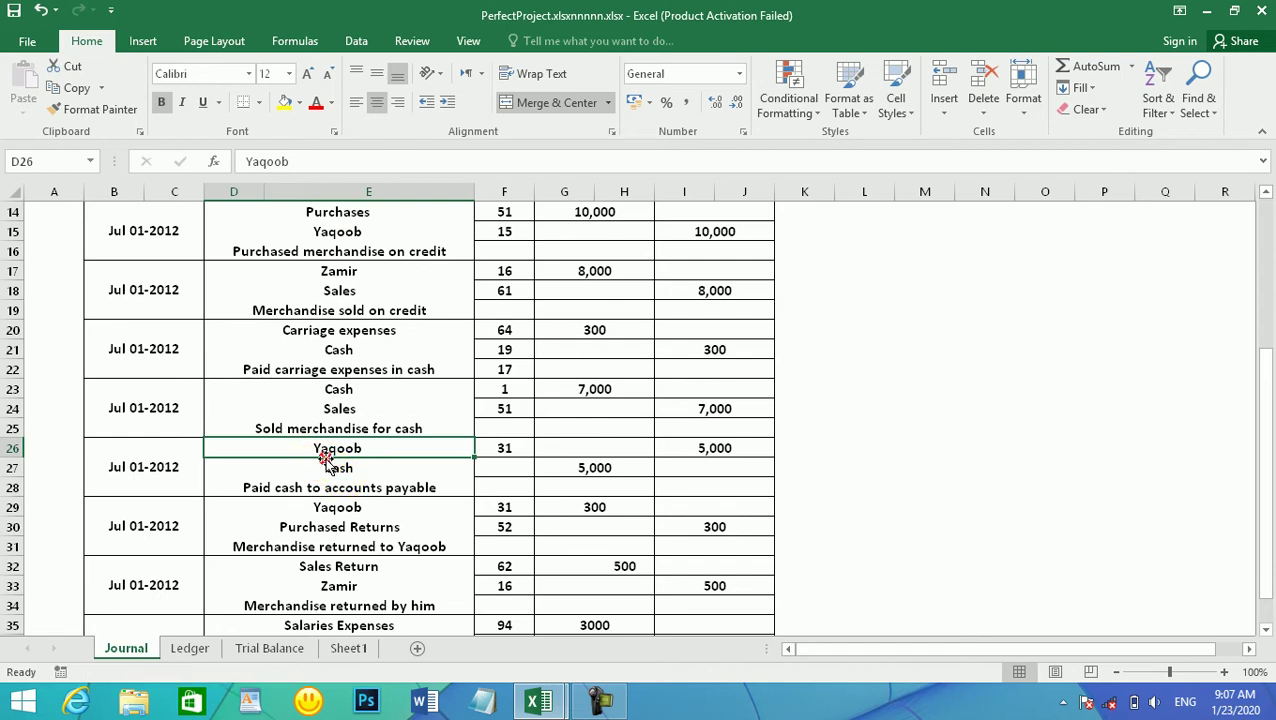
click(345, 467)
click(320, 446)
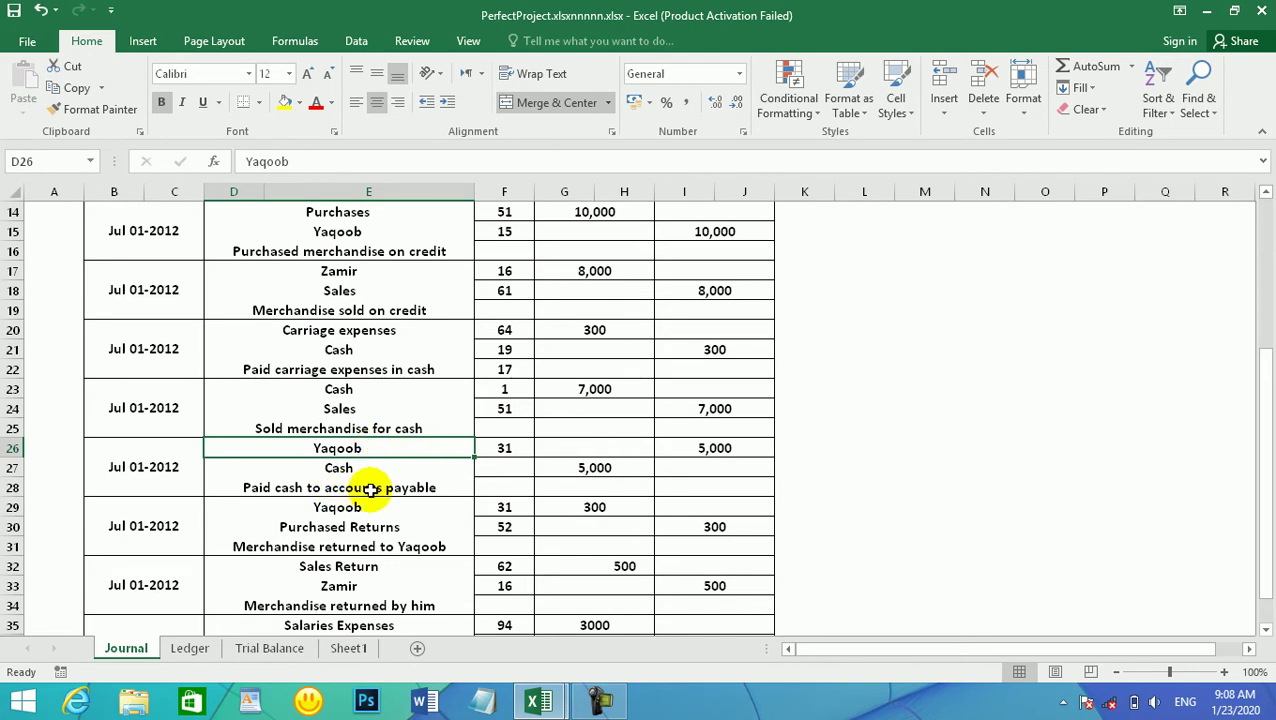
drag(1260, 398, 1265, 388)
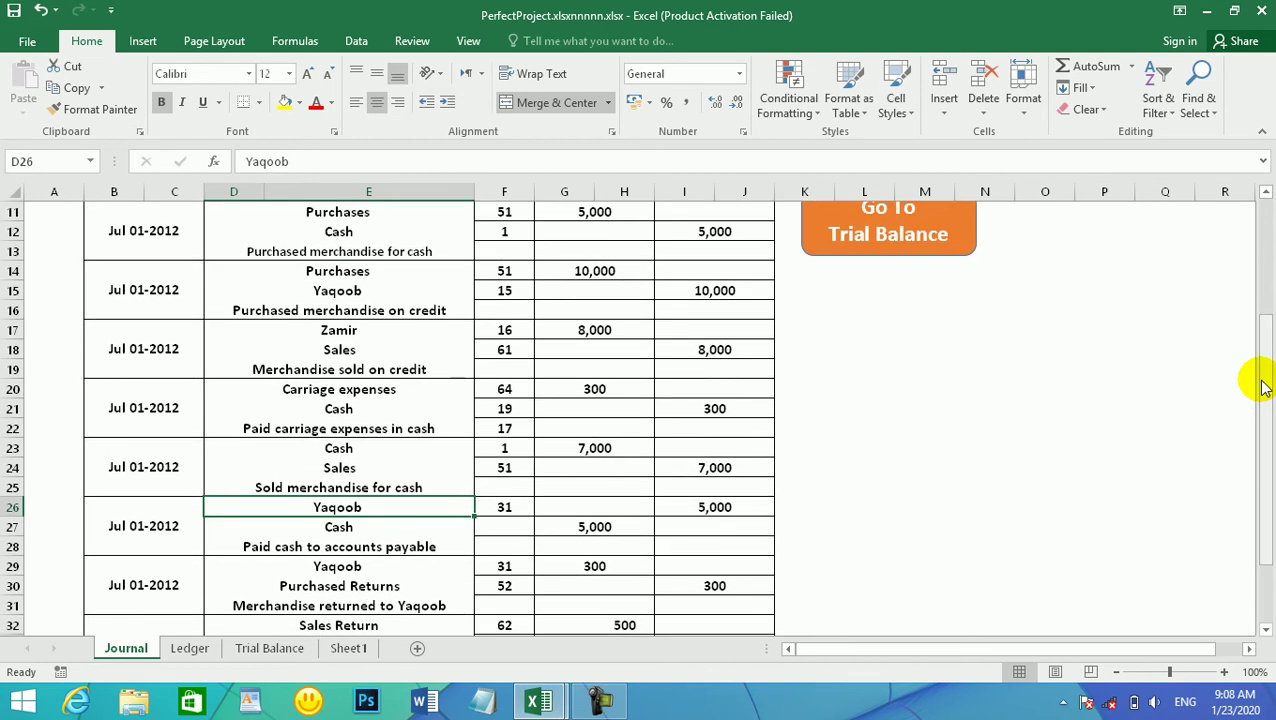
drag(1263, 388, 1236, 455)
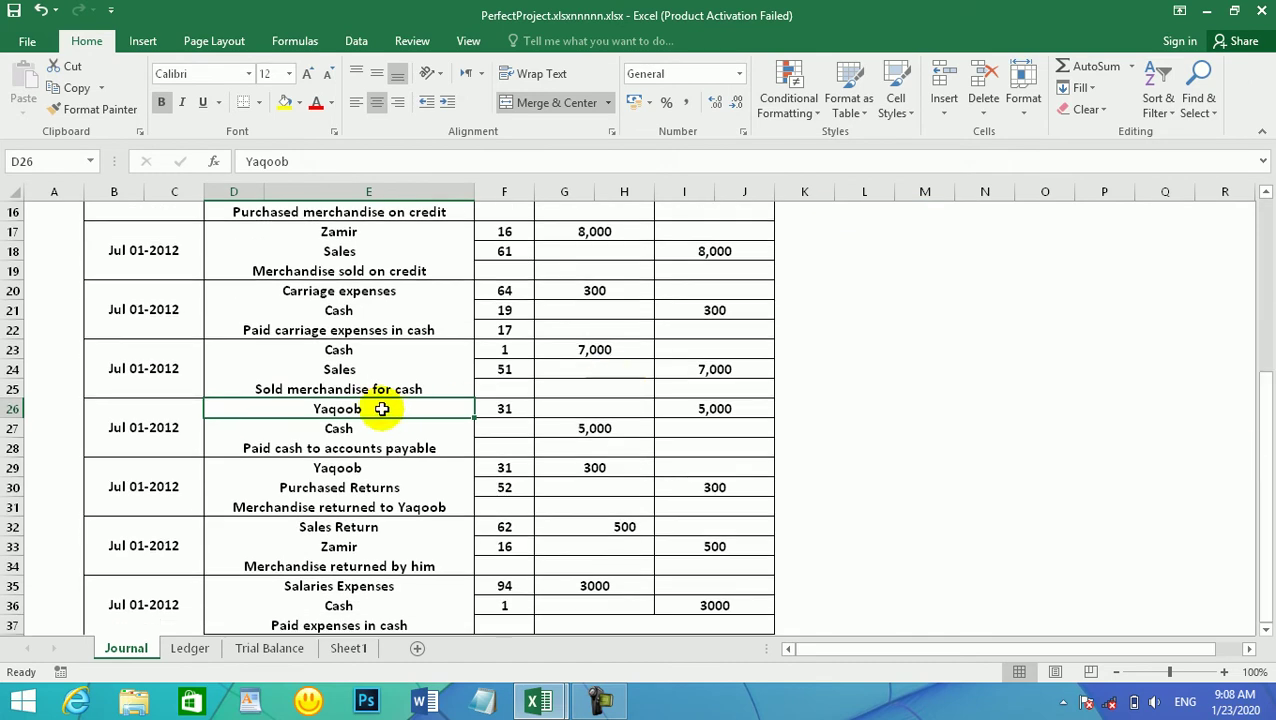
drag(380, 408, 383, 428)
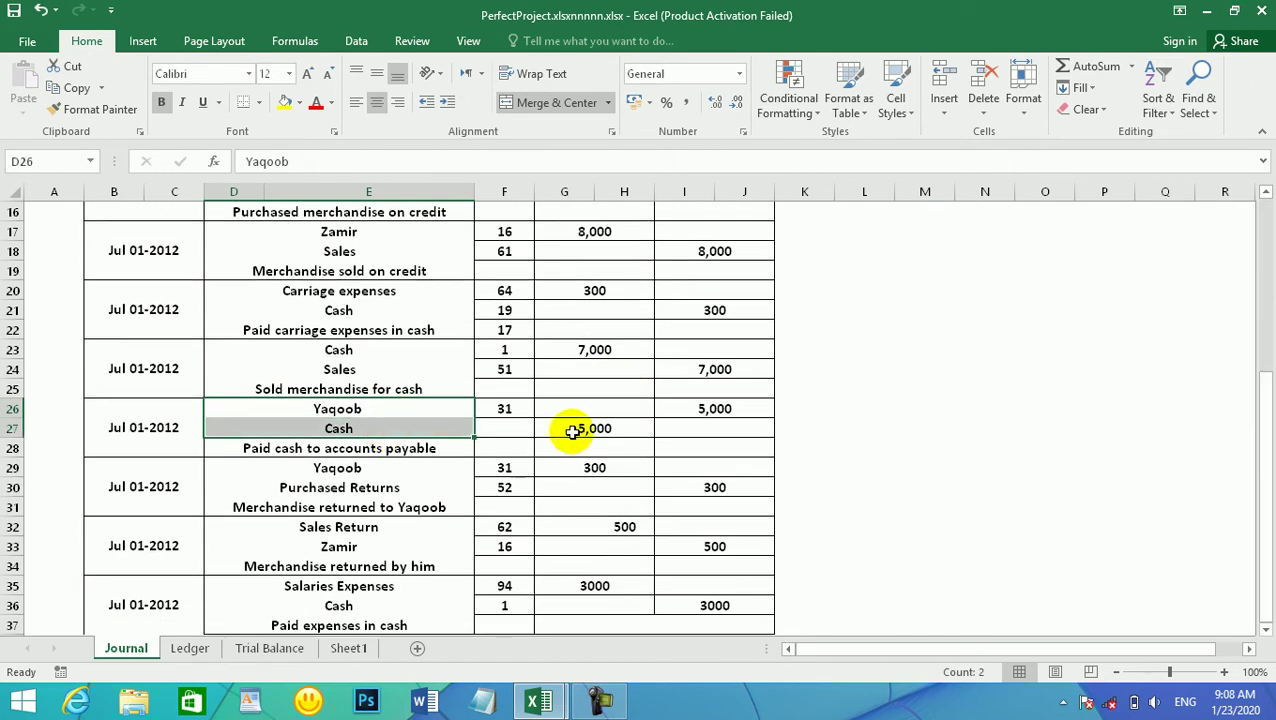
click(391, 411)
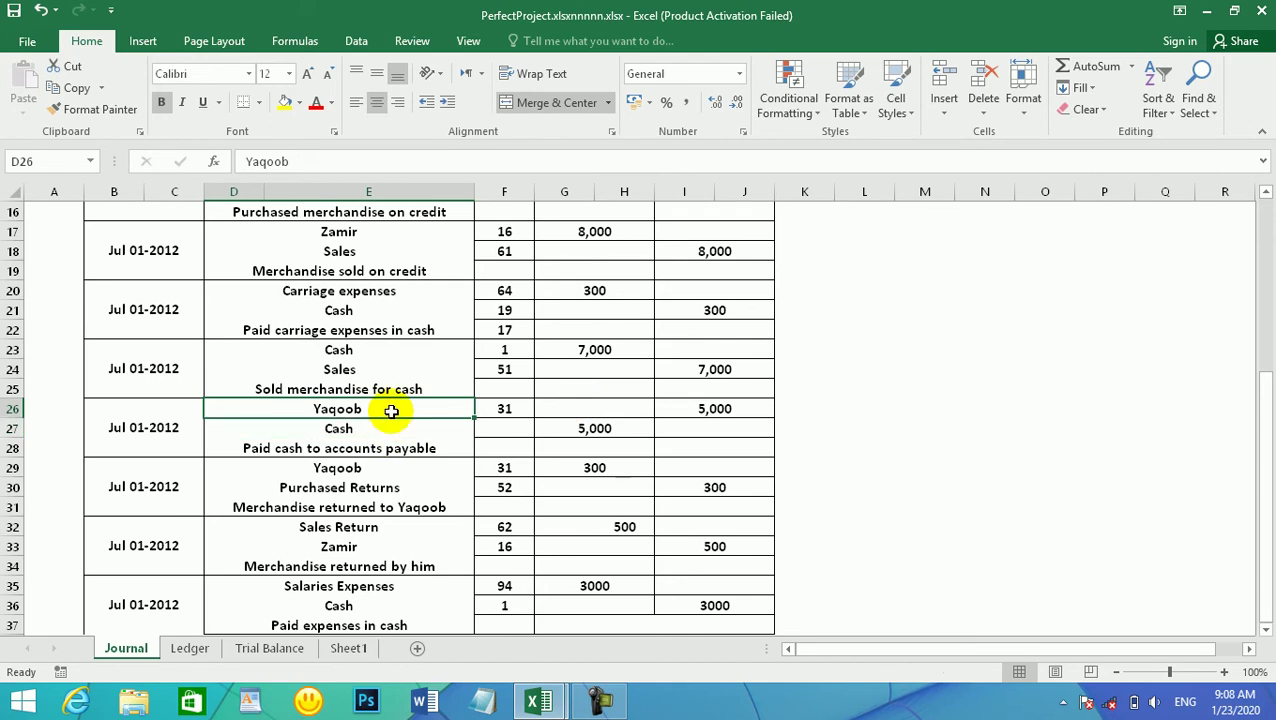
Clear the credit amount in I26 of the Journal sheet and enter 5000 as the debit in G26
click(727, 410)
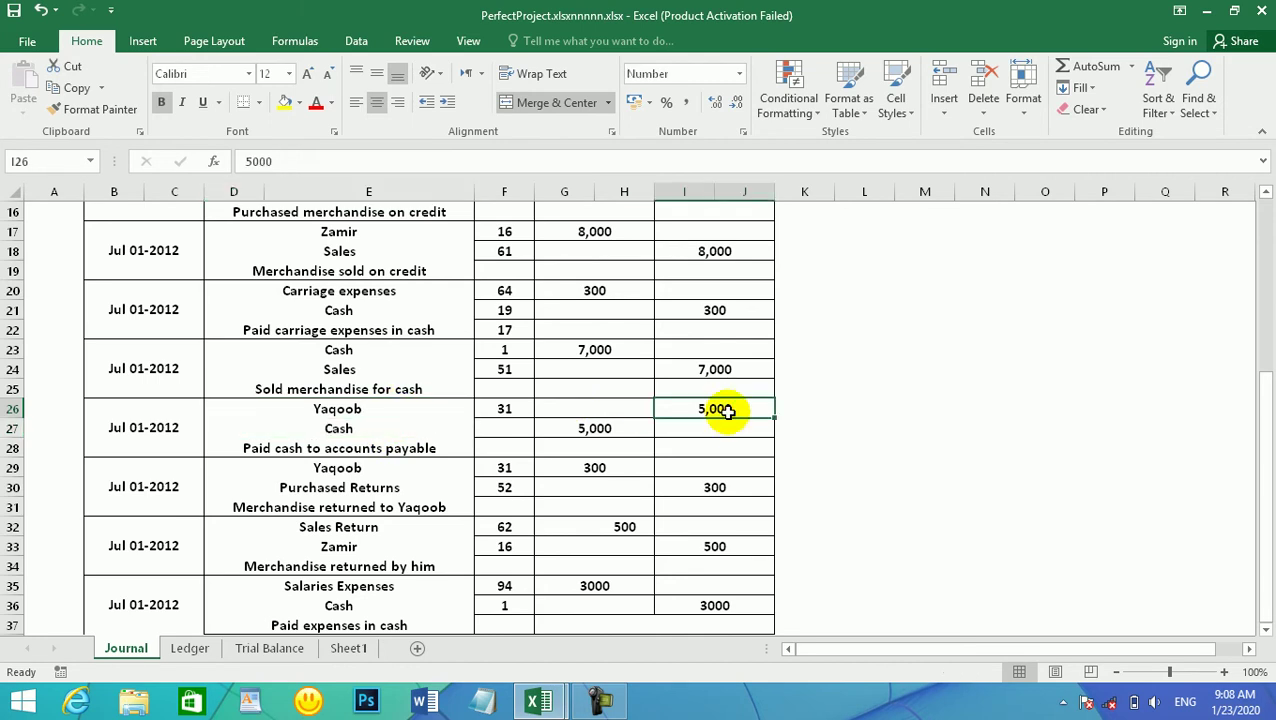
key(Delete)
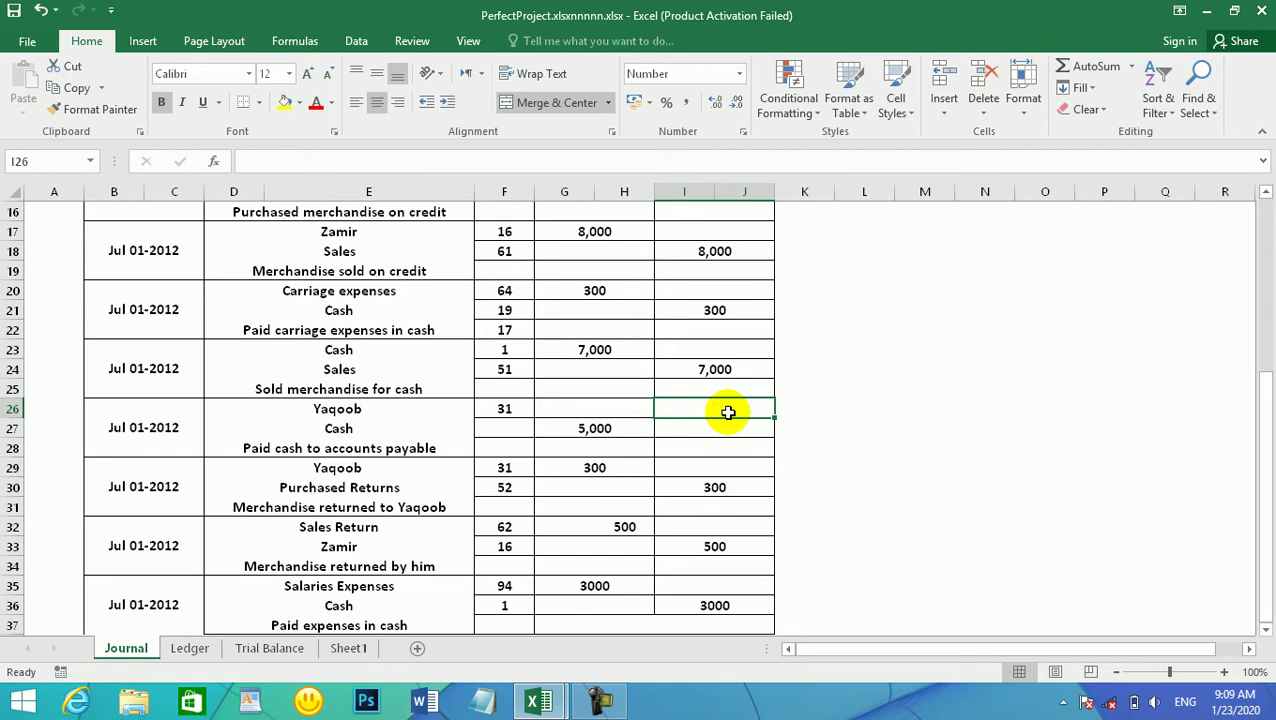
click(620, 402)
text(5,)
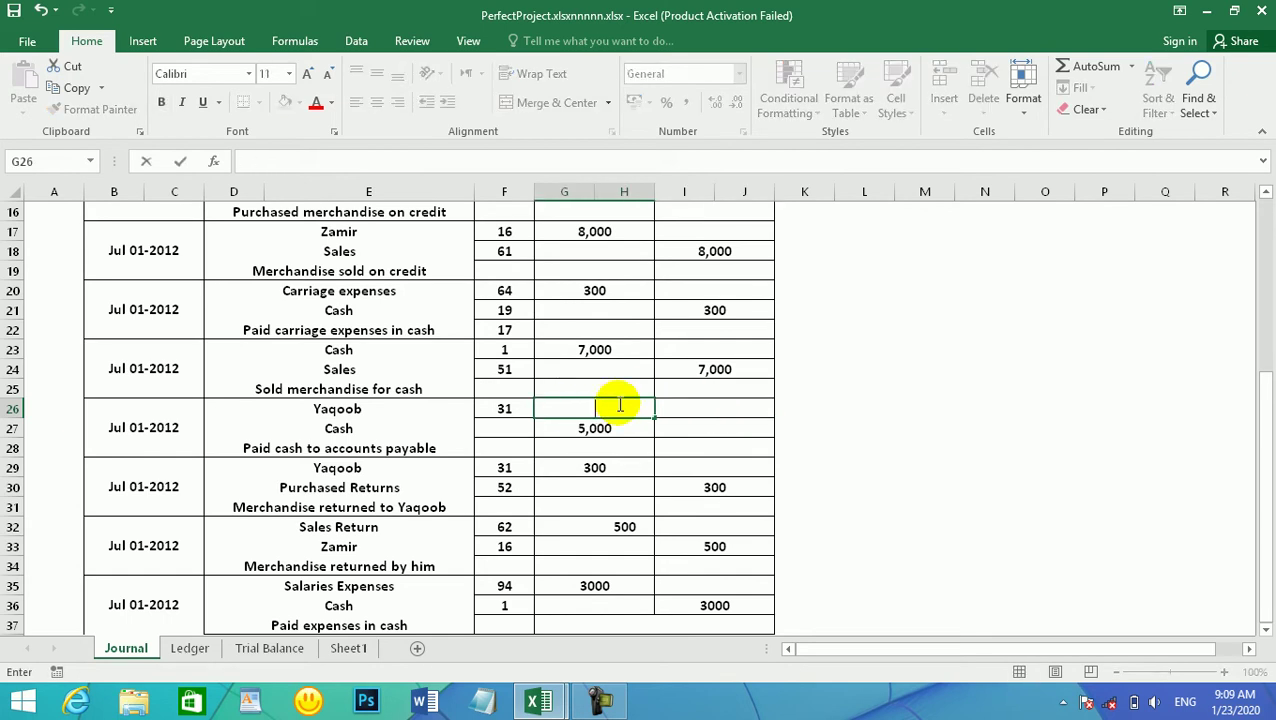
text(000)
key(BackSpace)
key(BackSpace)
key(BackSpace)
text(0000)
key(BackSpace)
key(Return)
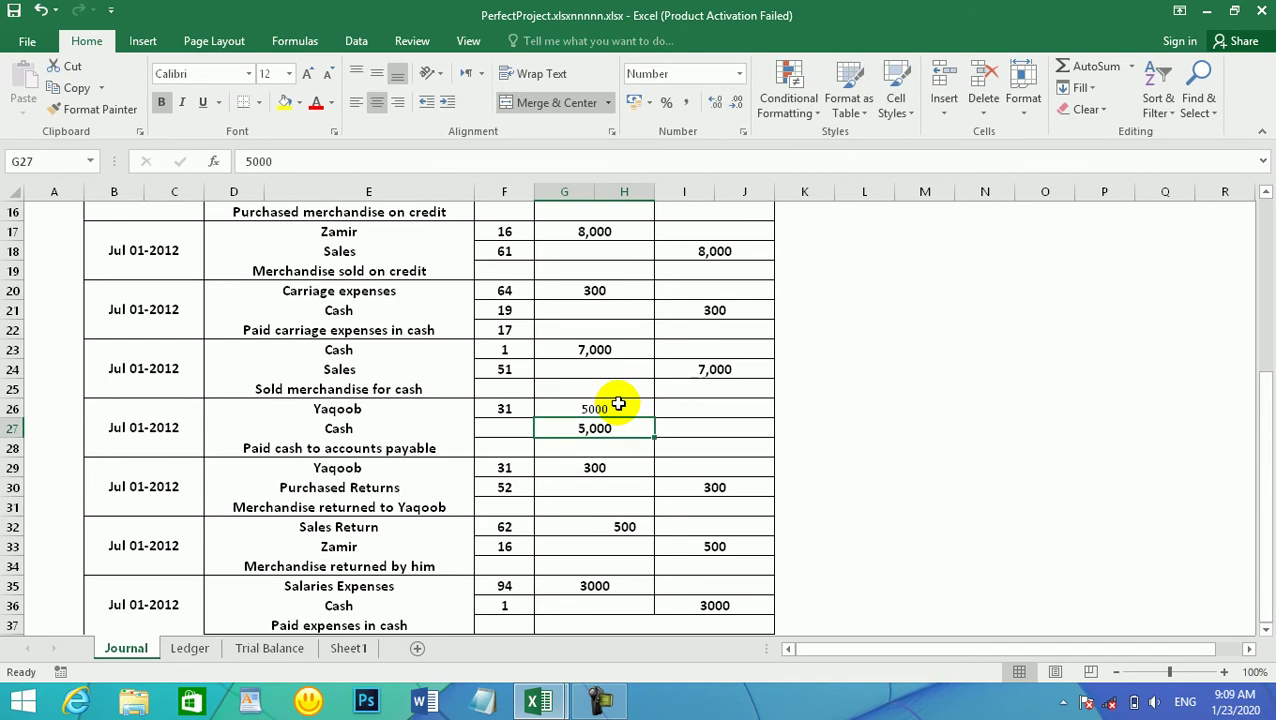
Clear the Cash line's debit amount in G27 and enter 5000 as its credit in I27
key(Delete)
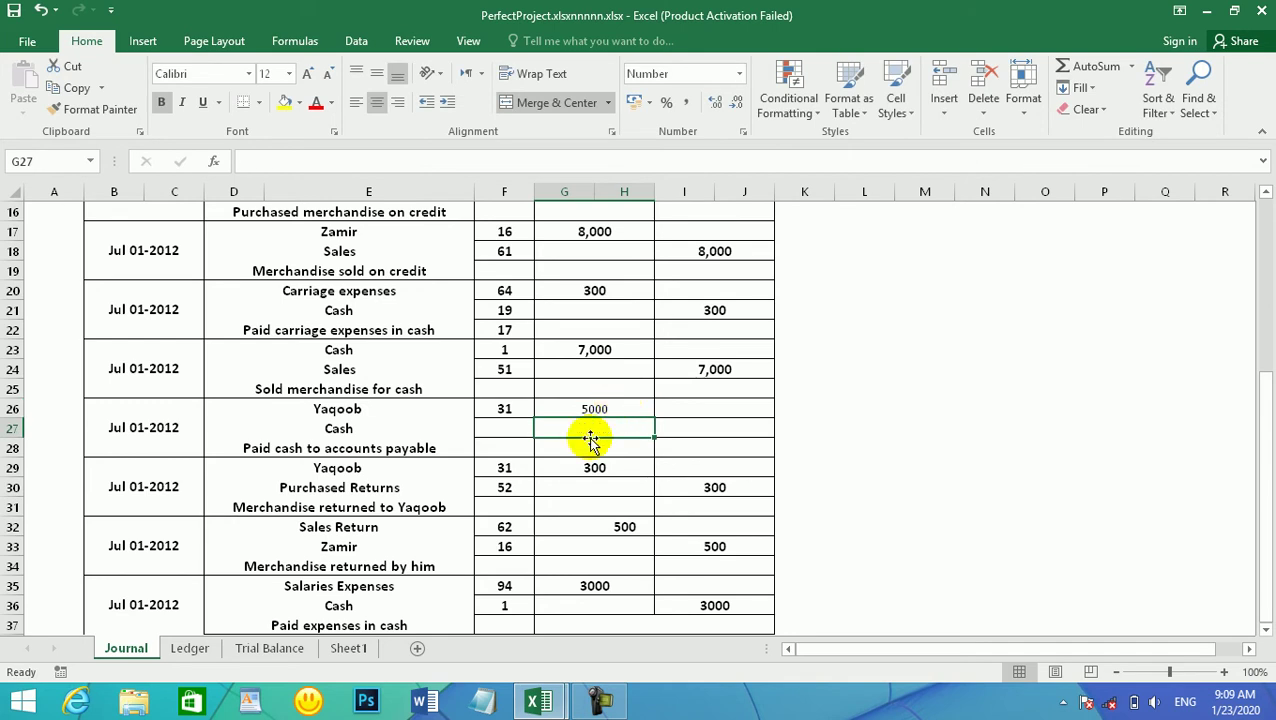
click(712, 431)
text(5000)
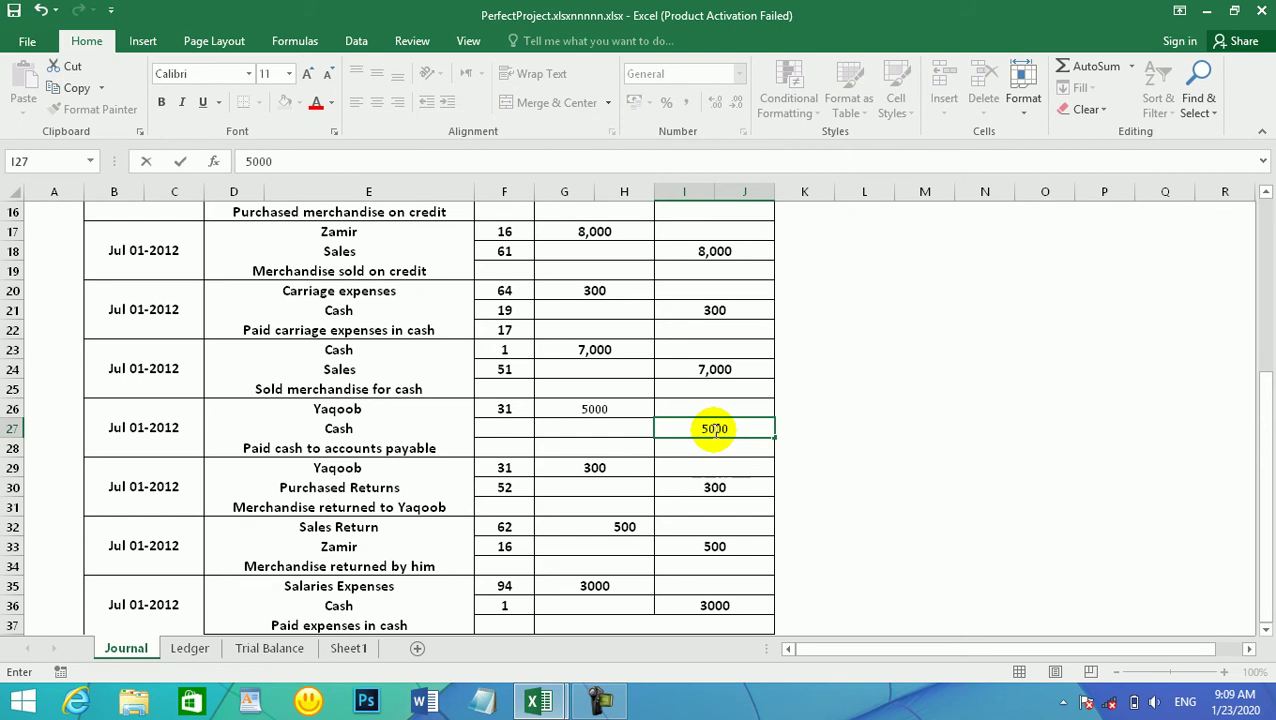
key(Return)
Copy the cell formatting of I24 to G26 and from there to I27, and re-enter 5000 in I27
click(733, 368)
click(62, 109)
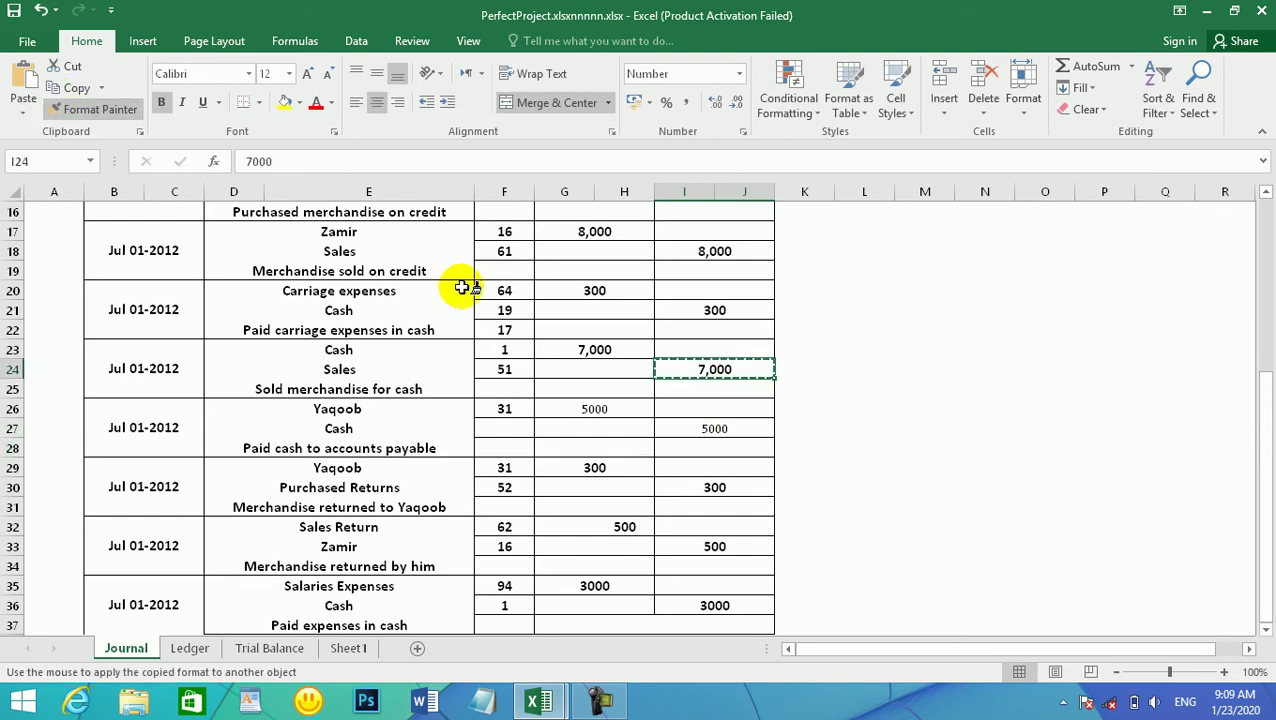
click(590, 418)
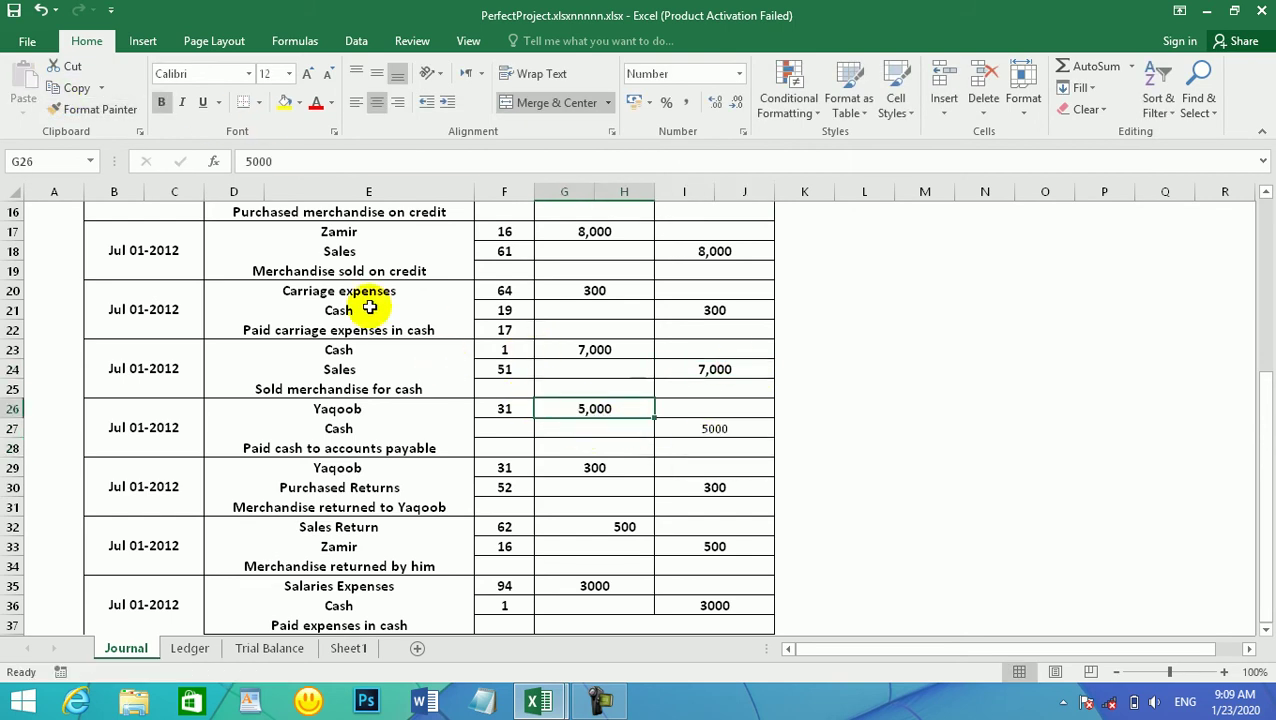
click(78, 109)
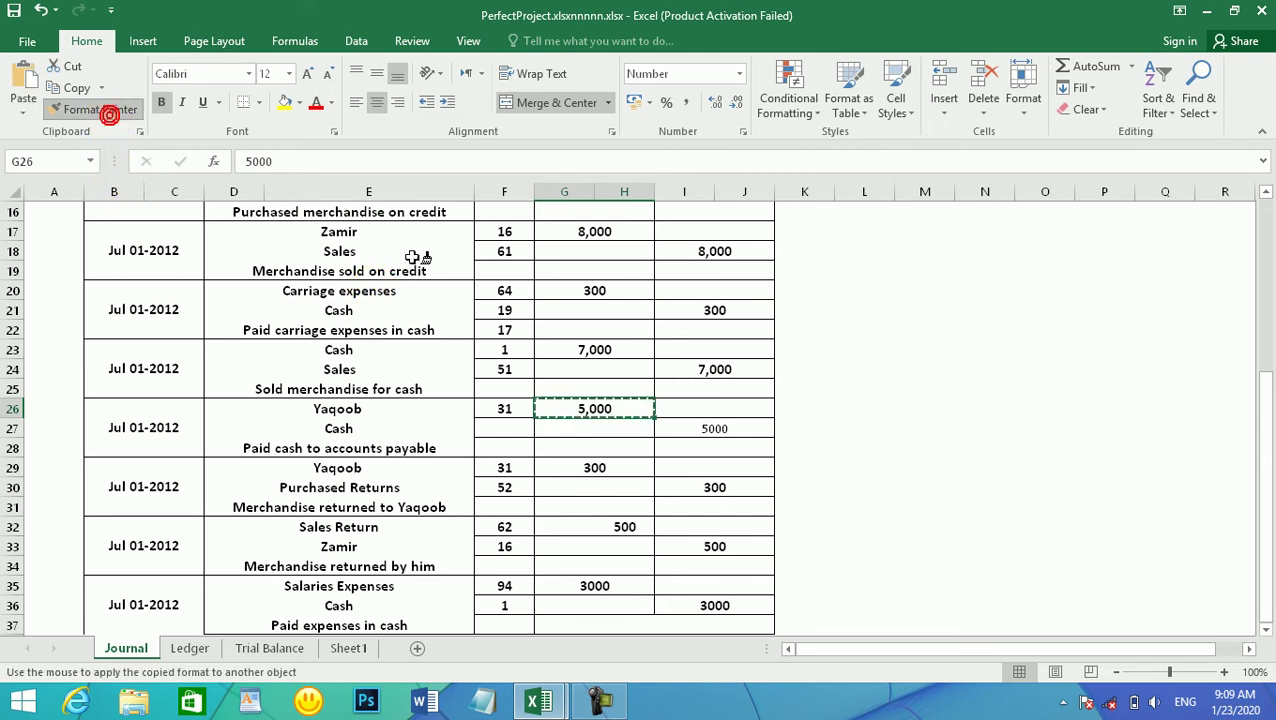
click(700, 433)
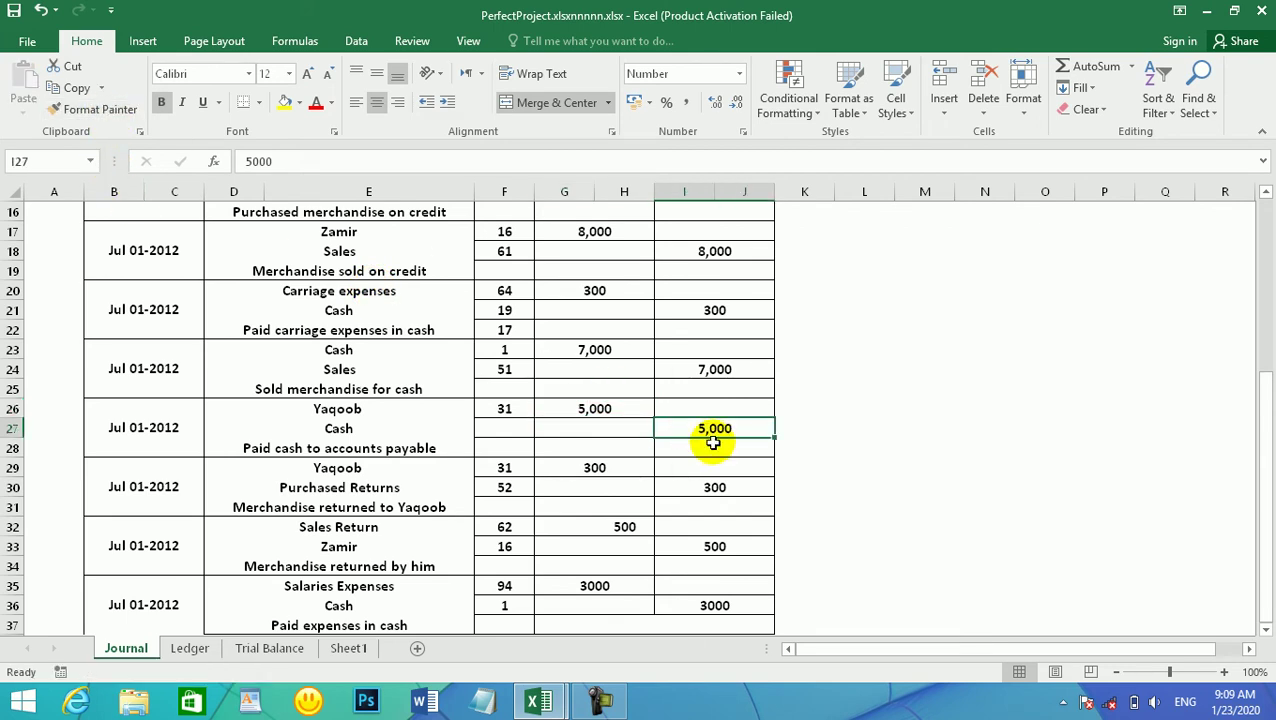
text(`)
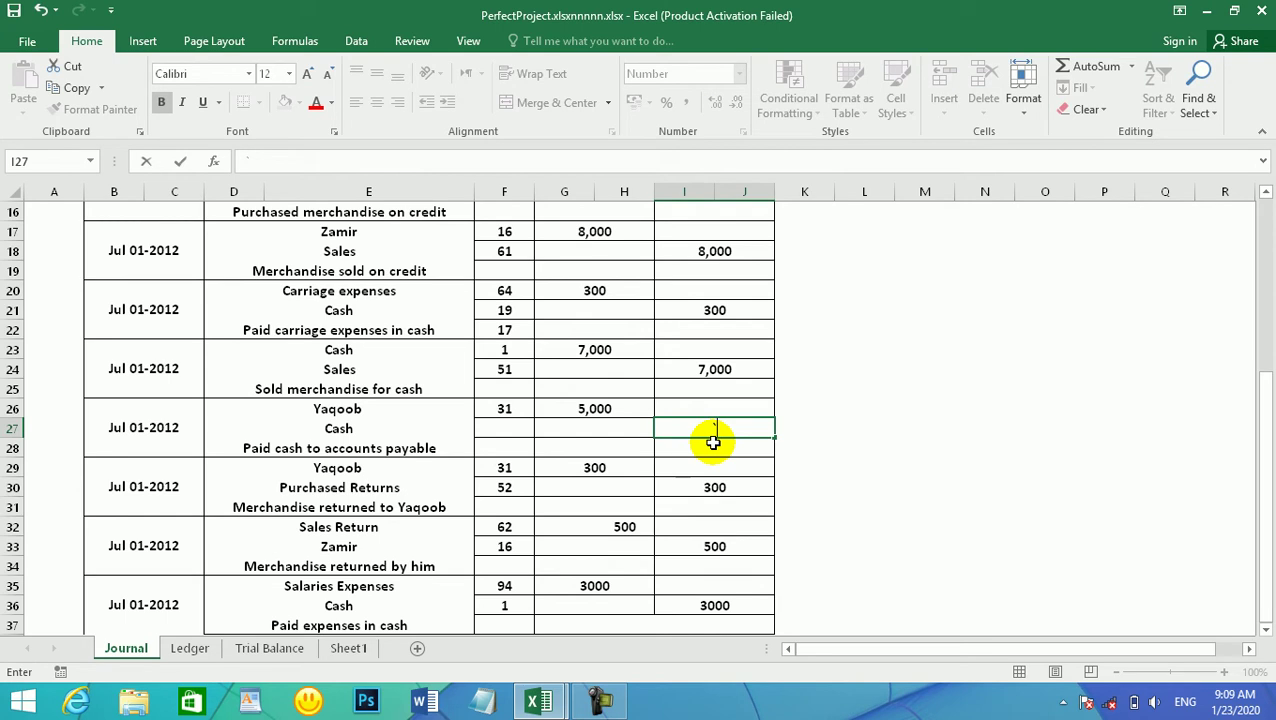
key(BackSpace)
text(5000)
click(826, 562)
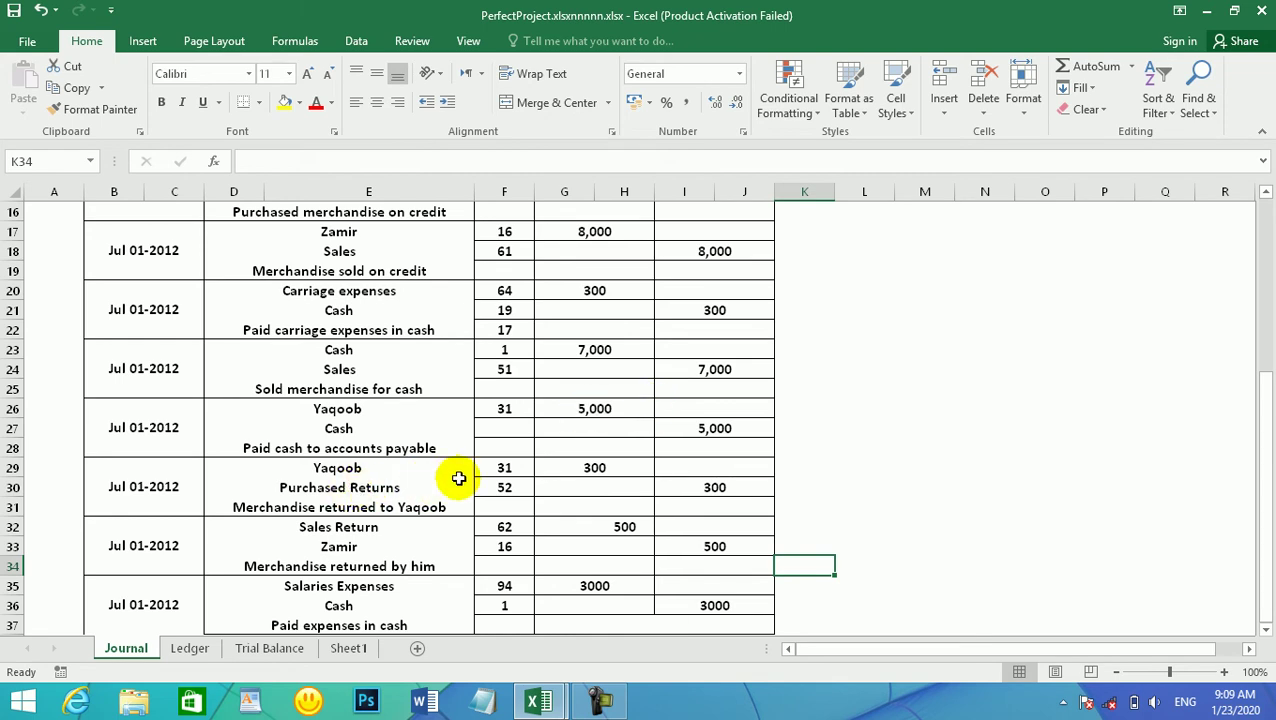
Check the journal debit amounts of the purchase return in G29, the cash payment in G26 and the credit purchase in G14
click(584, 468)
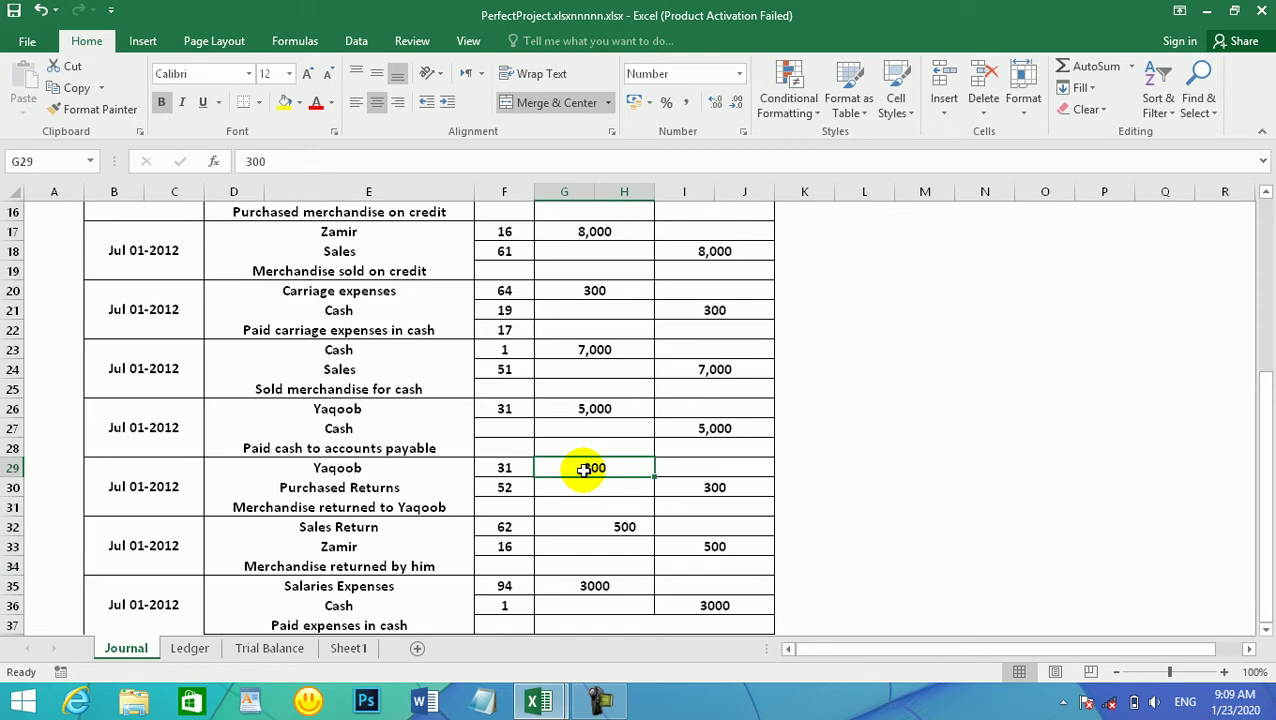
click(605, 411)
click(607, 412)
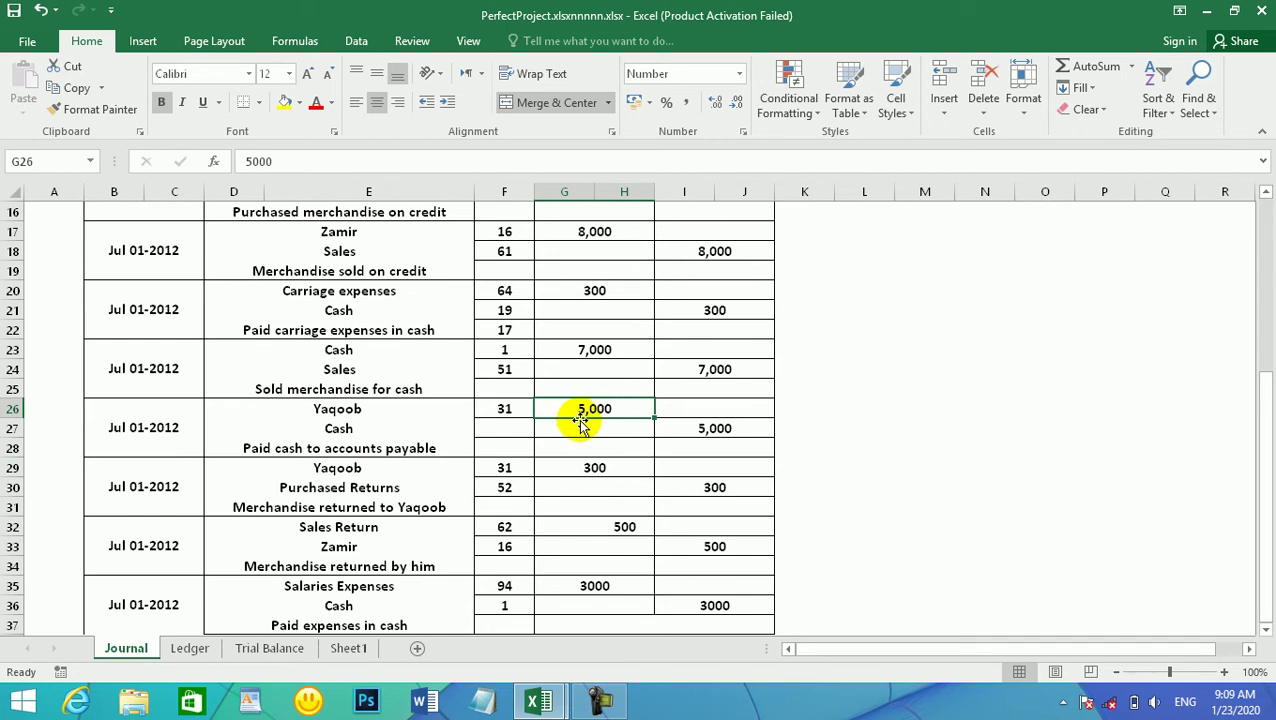
drag(1265, 462, 1265, 393)
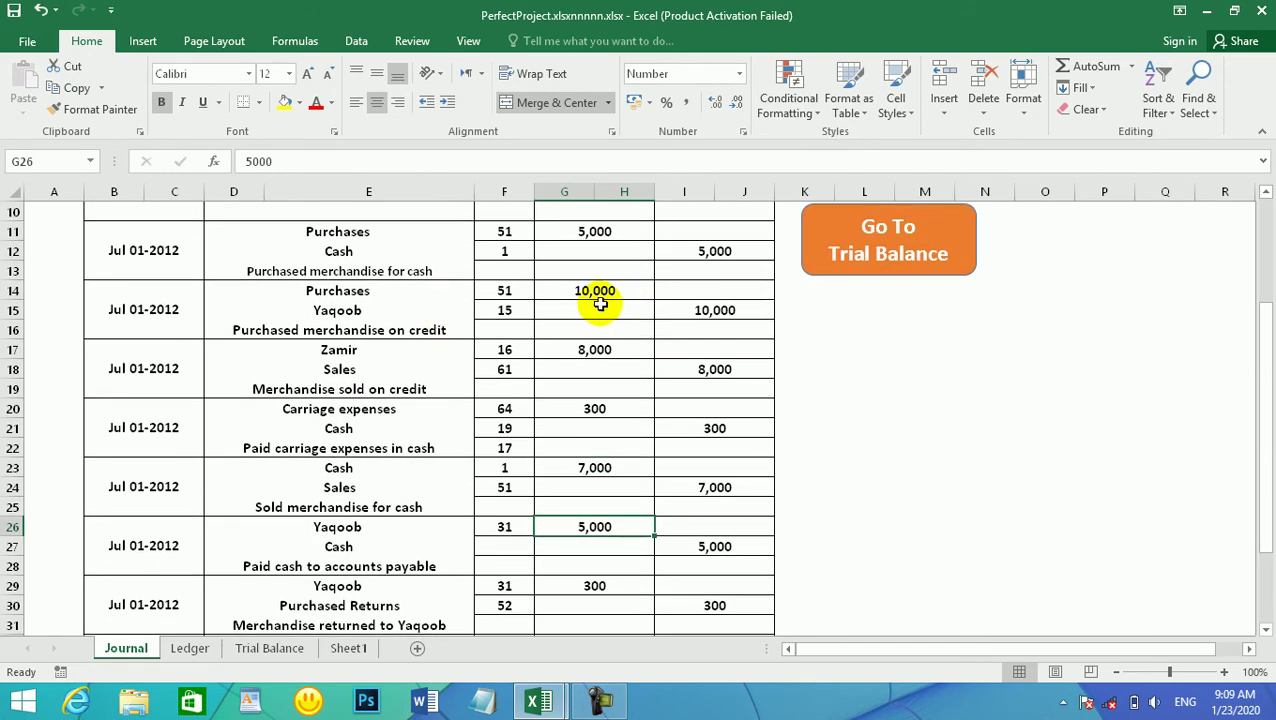
click(580, 293)
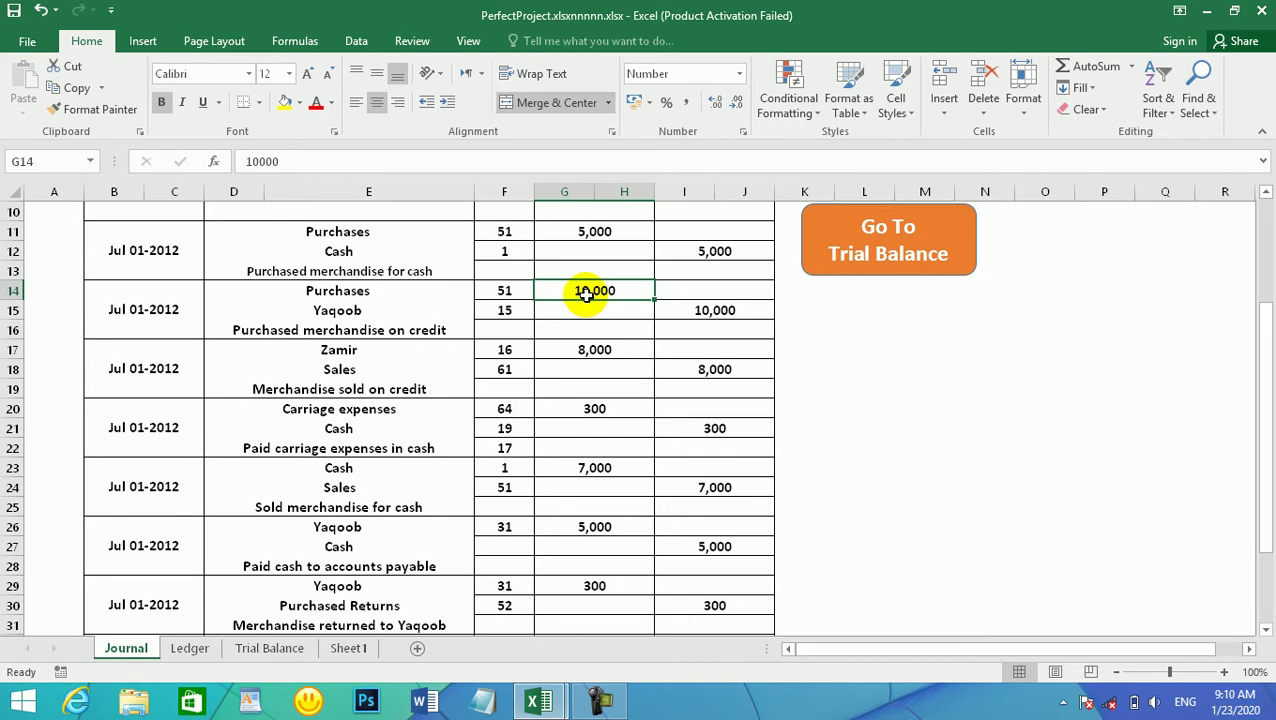
On the Ledger sheet, check the Cash, Purchase Return and Balance c/d debits and the Purchases credit in rows 37–39
click(189, 648)
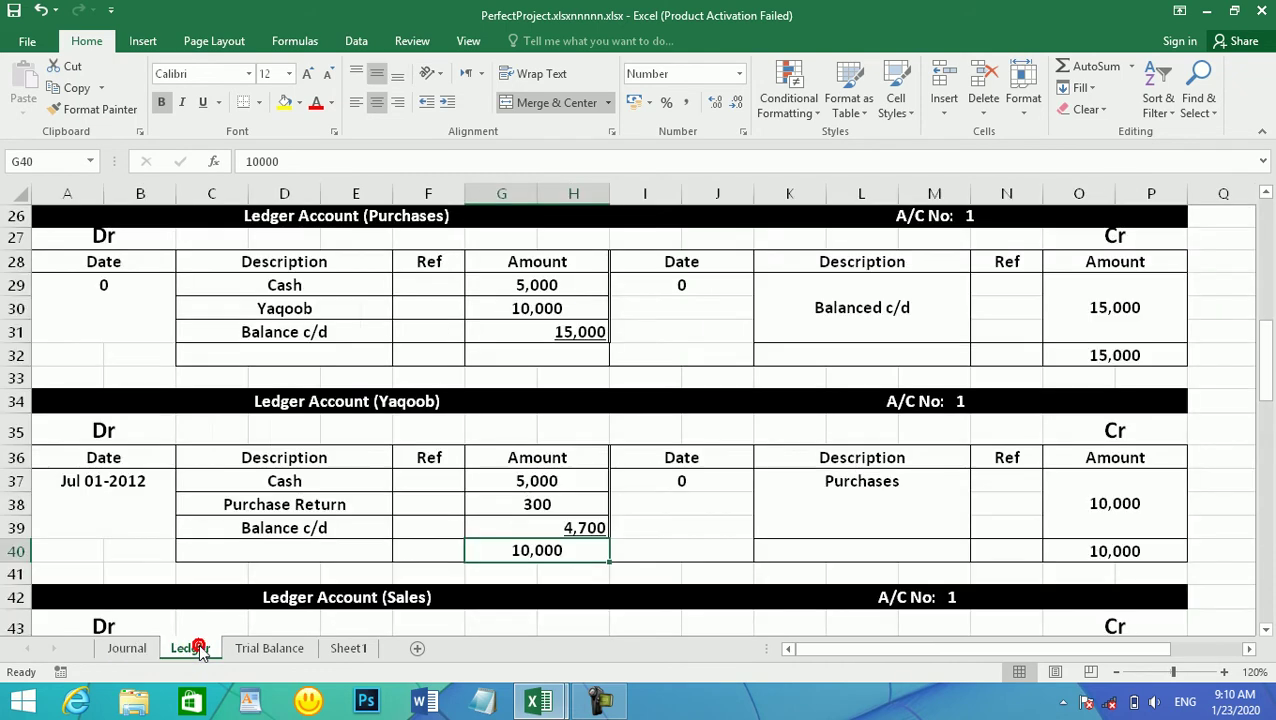
click(531, 484)
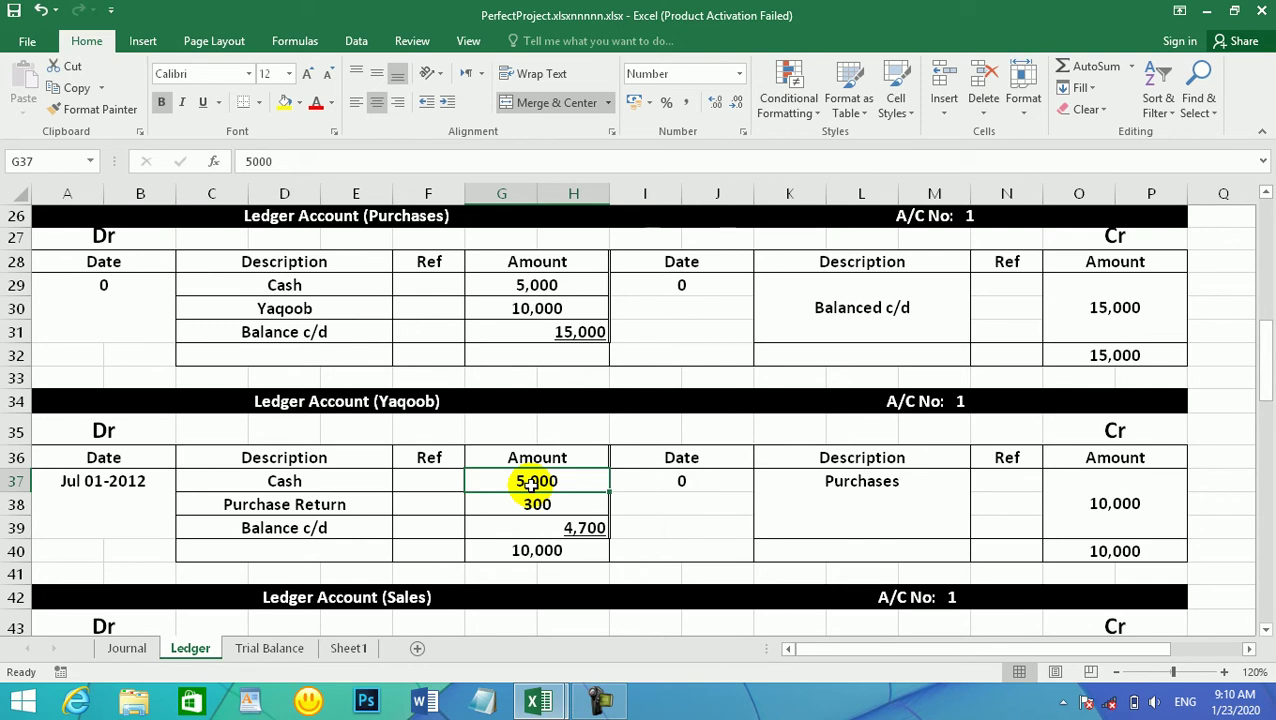
click(516, 497)
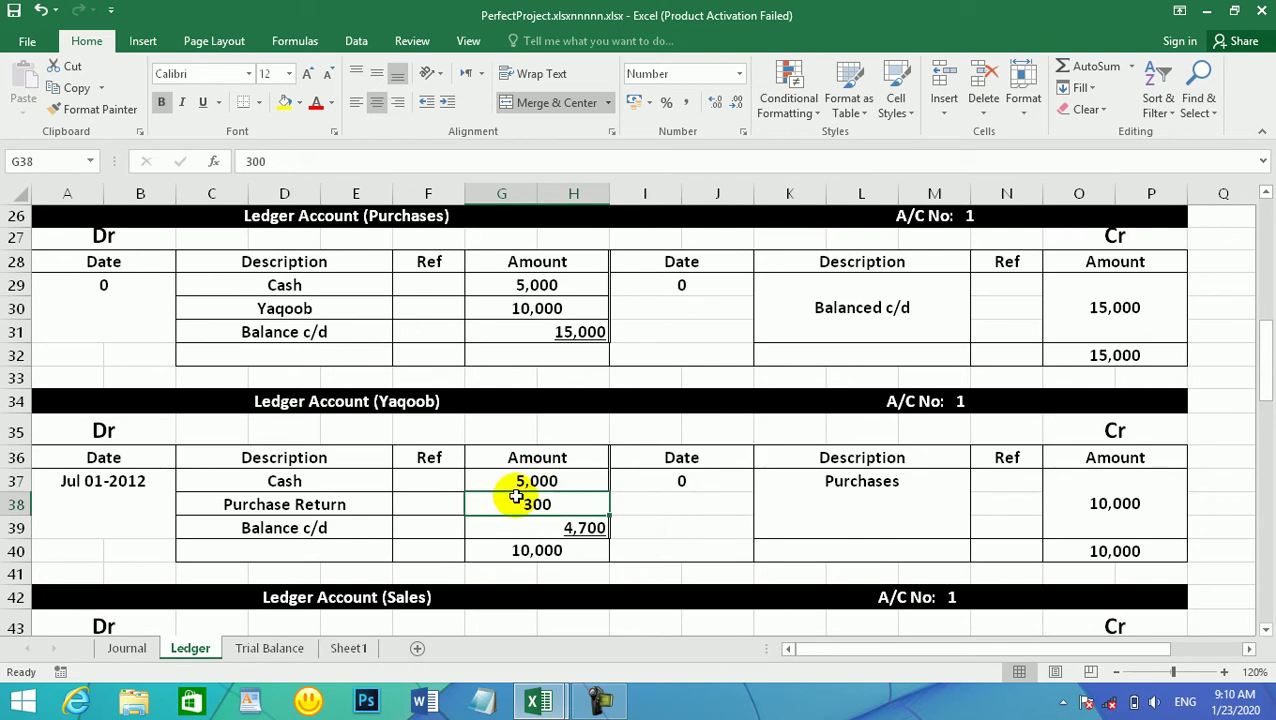
click(587, 531)
click(588, 531)
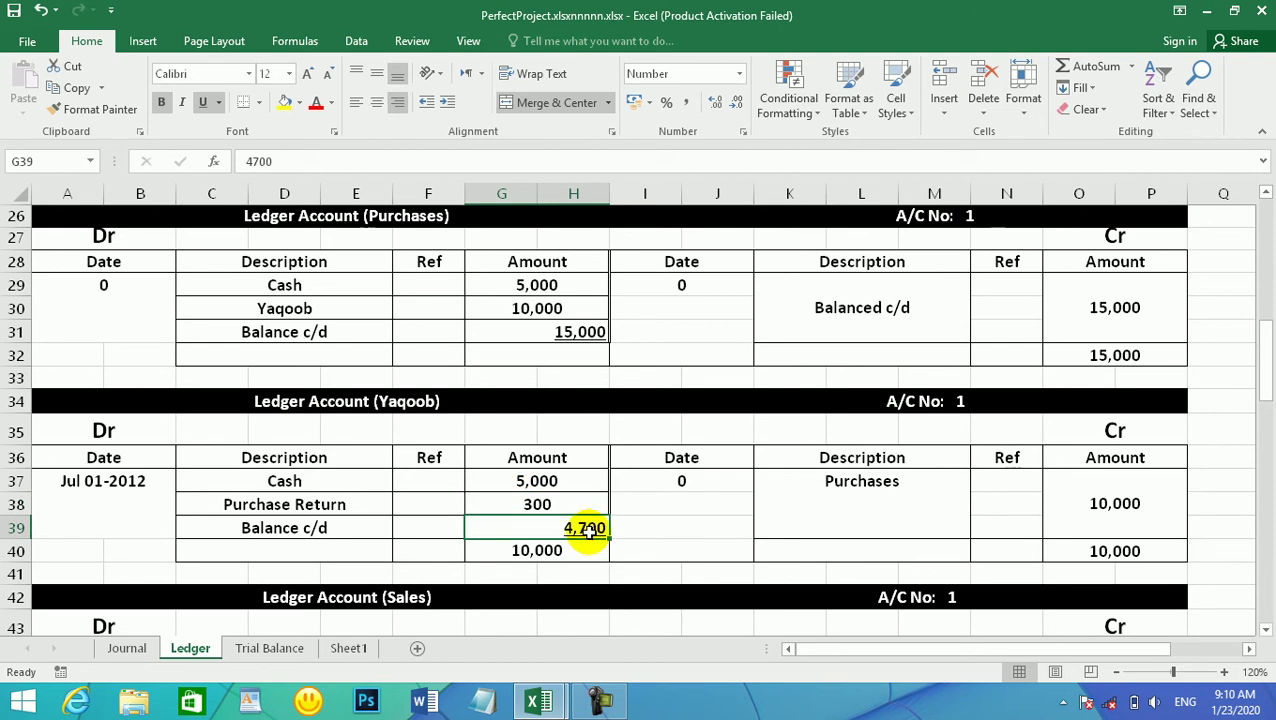
click(874, 485)
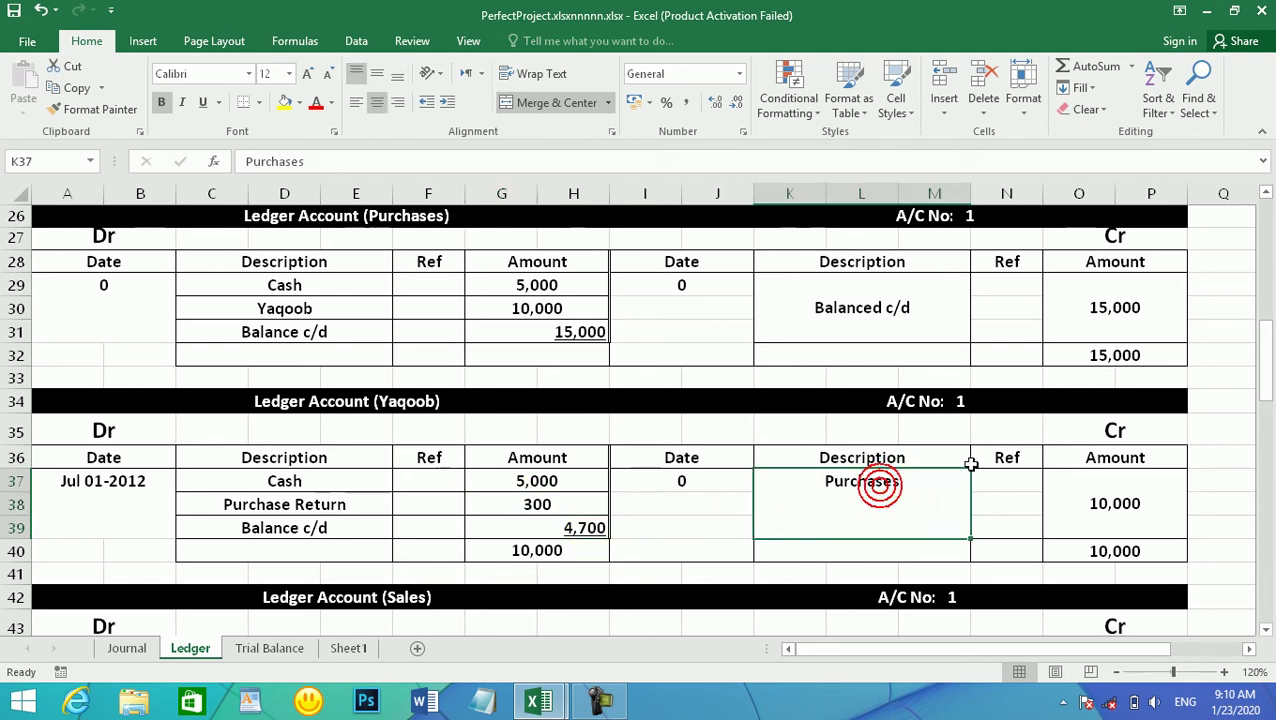
click(1153, 502)
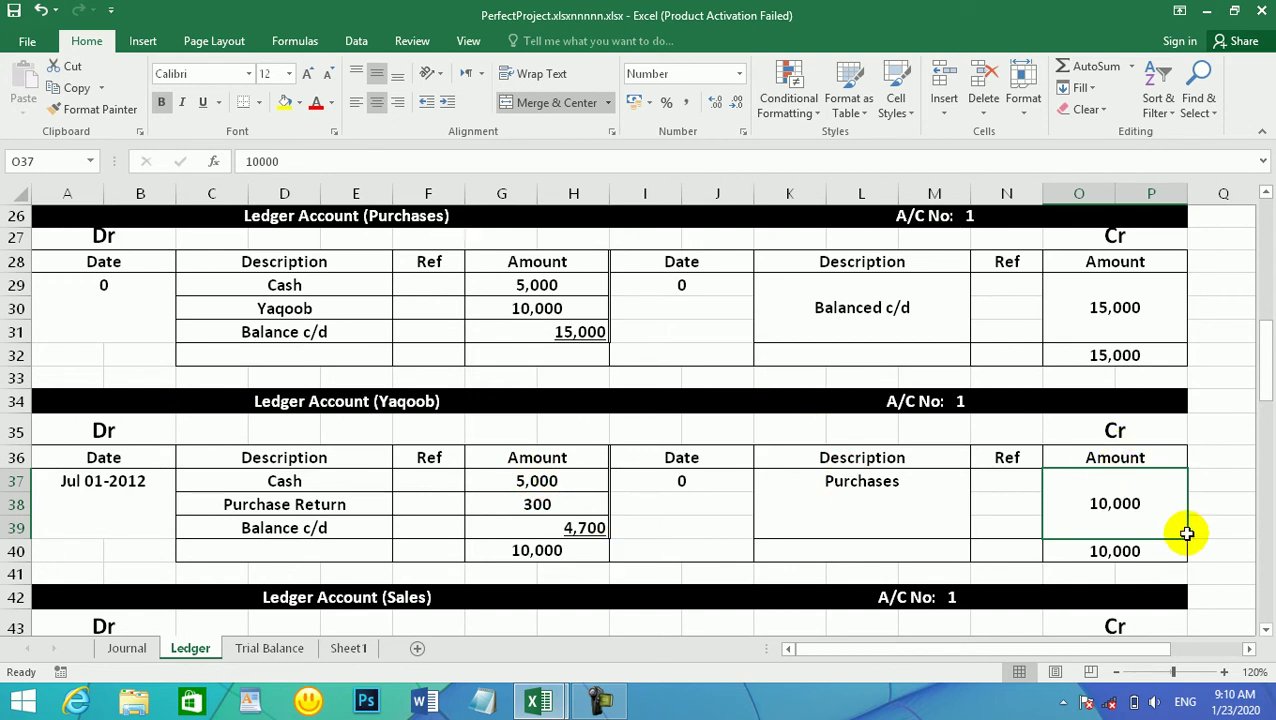
Check the Sales ledger account's Balance c/d debit, its two credit entries and the credit total in rows 45–47
click(1265, 631)
click(1265, 631)
click(1265, 631)
click(1265, 631)
click(1265, 631)
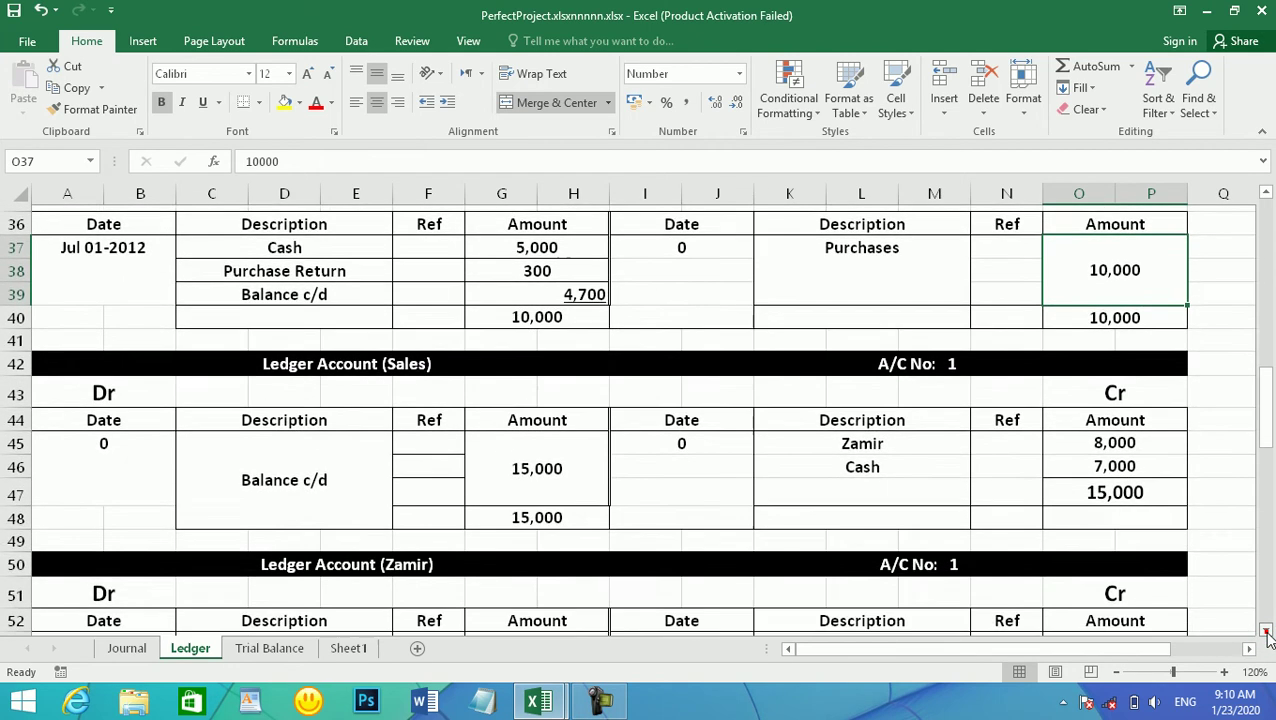
click(1265, 631)
click(1265, 631)
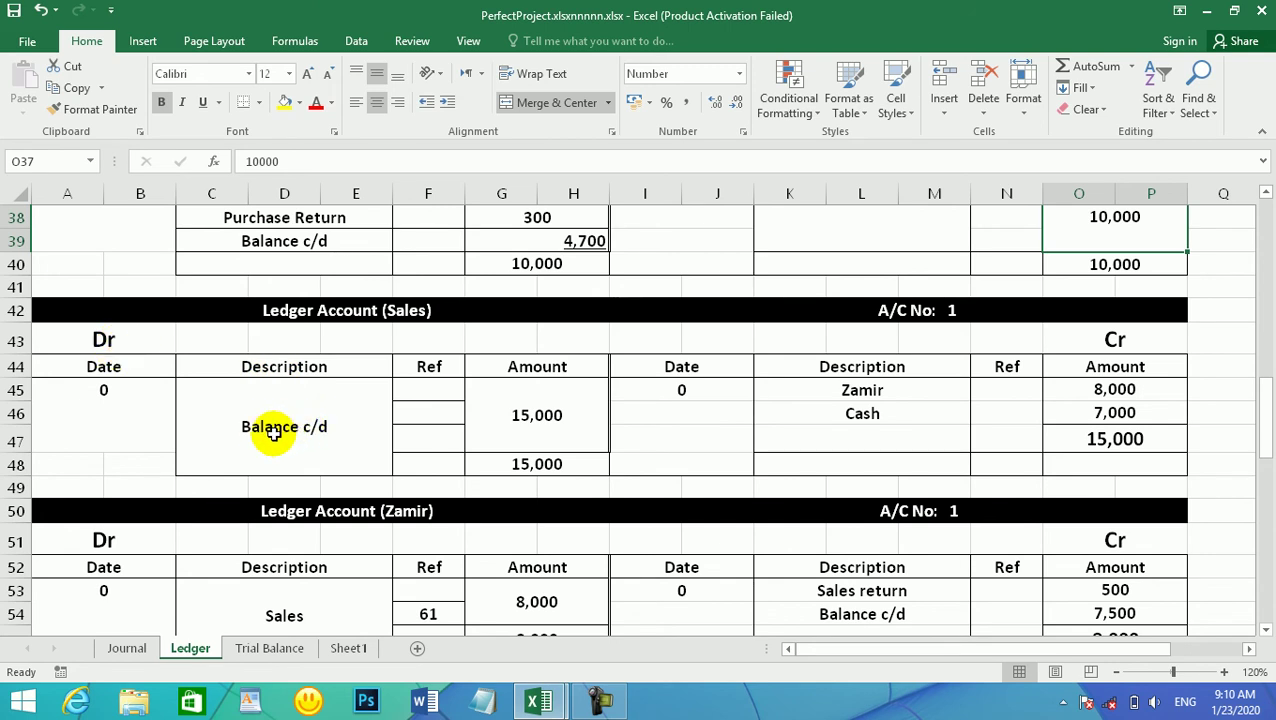
click(541, 419)
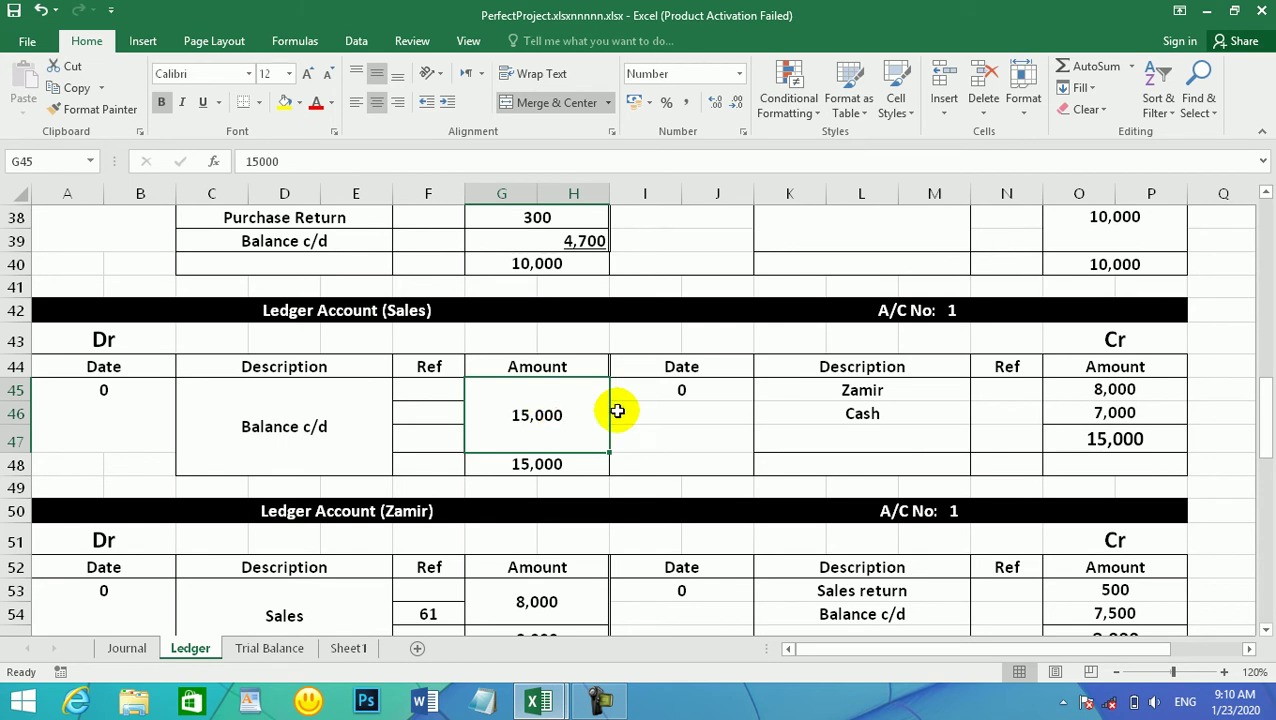
click(912, 396)
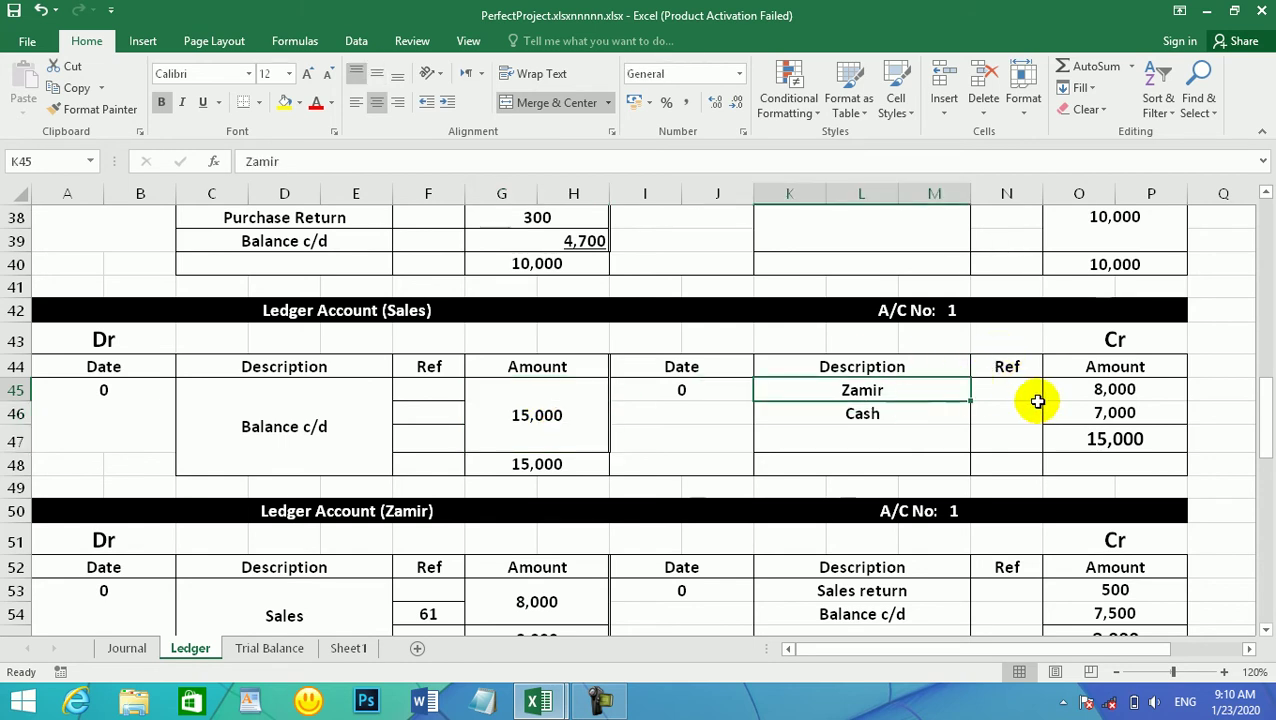
click(1095, 397)
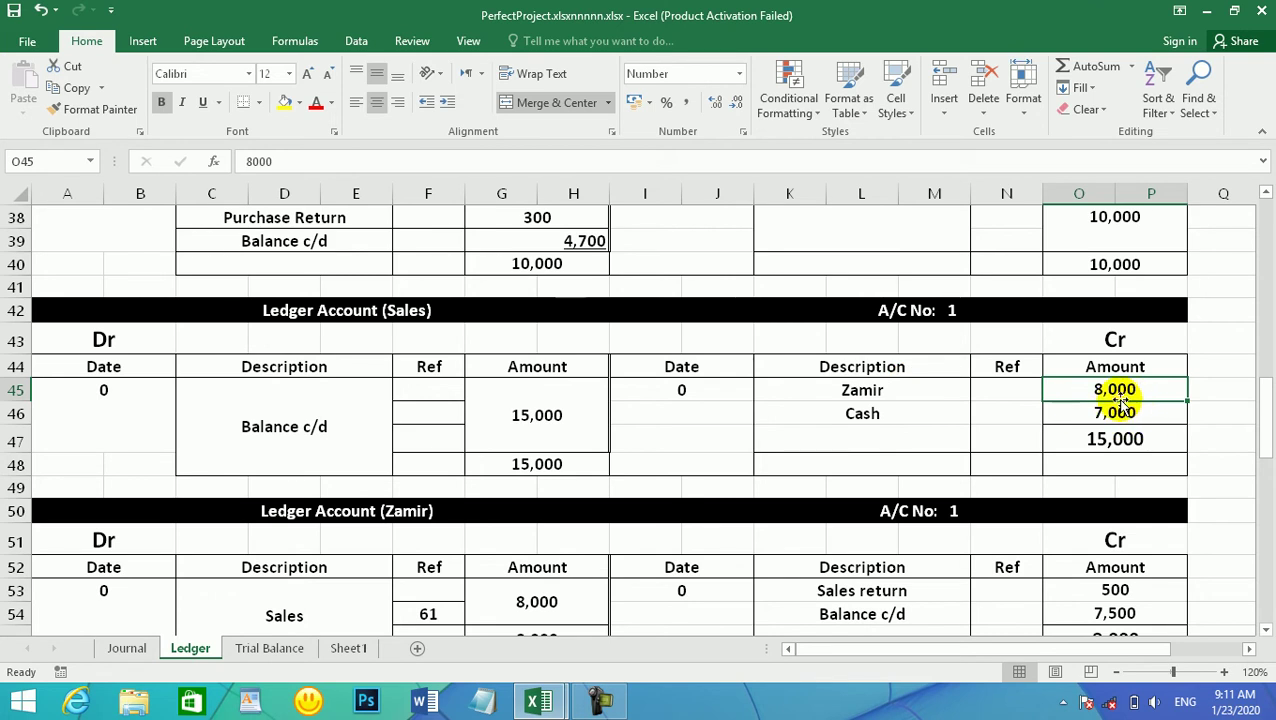
click(862, 413)
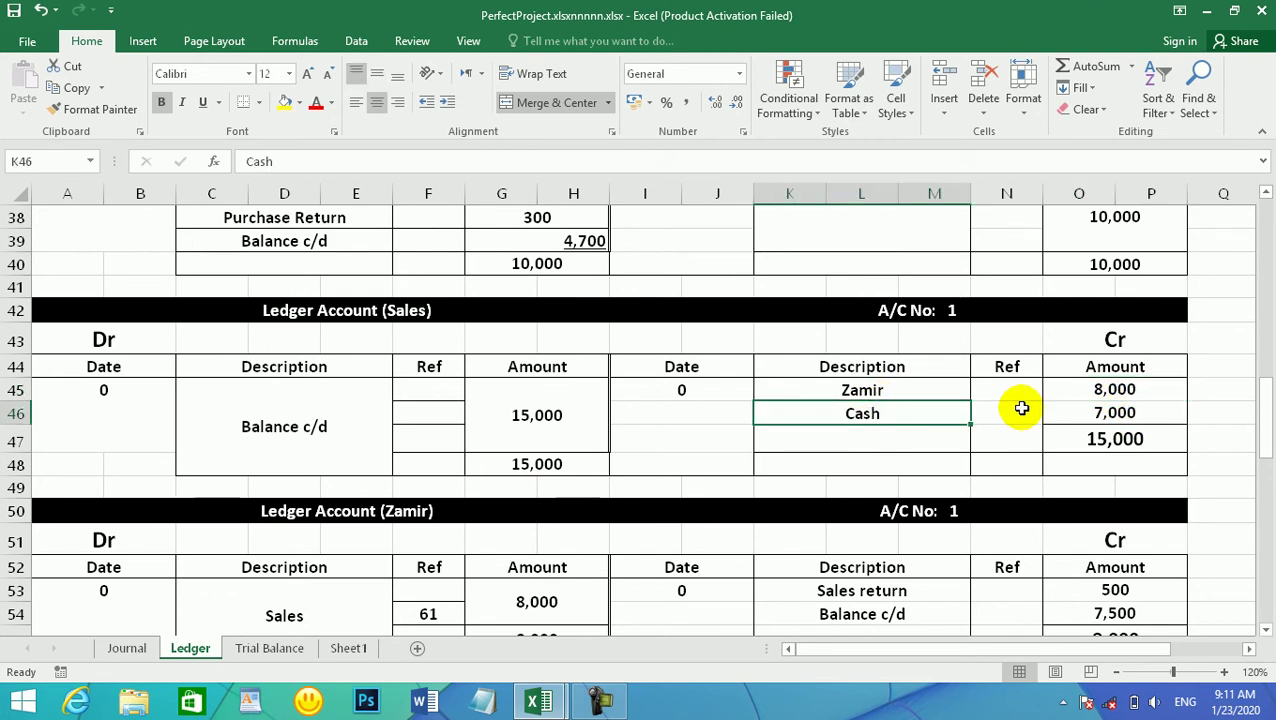
click(1038, 412)
click(1040, 410)
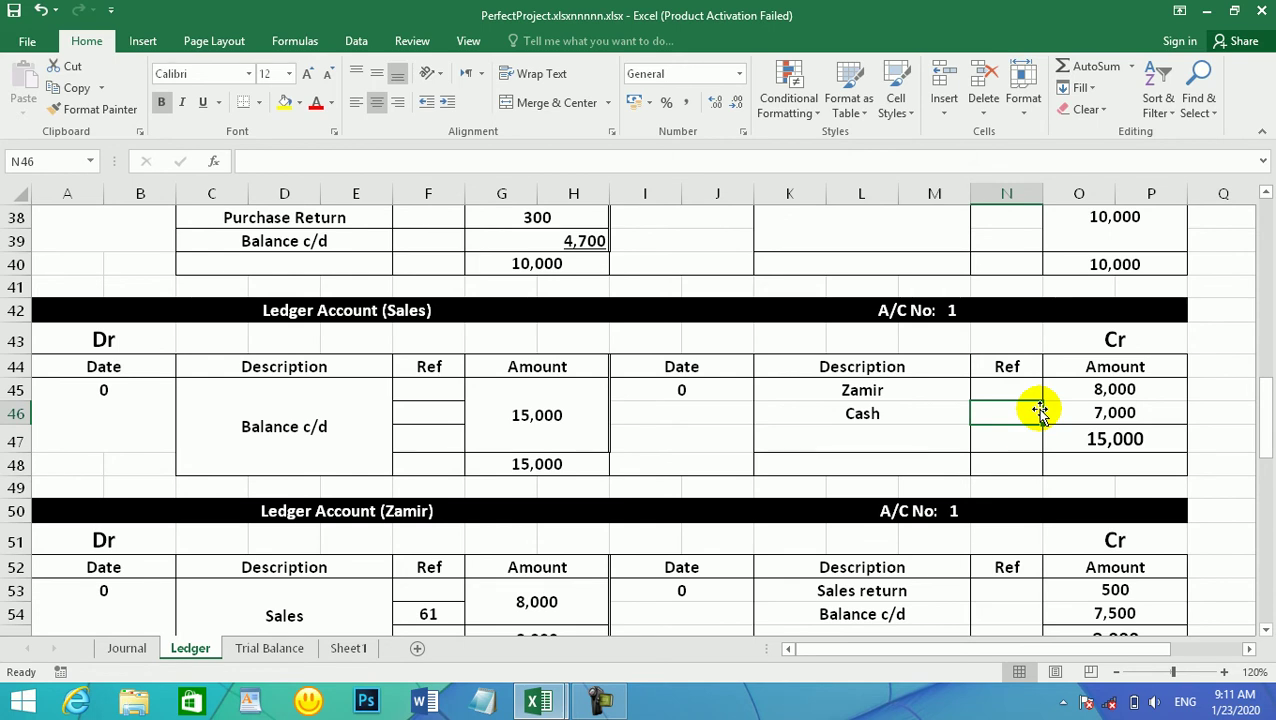
click(1110, 437)
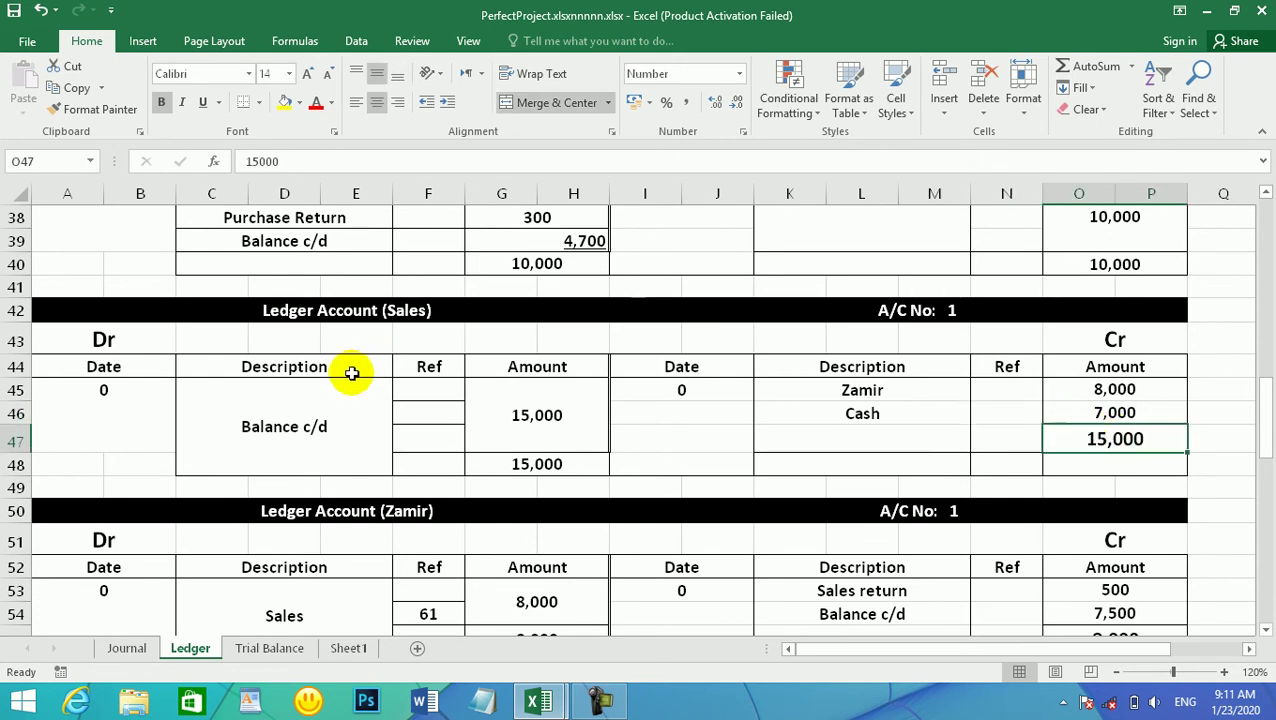
click(270, 428)
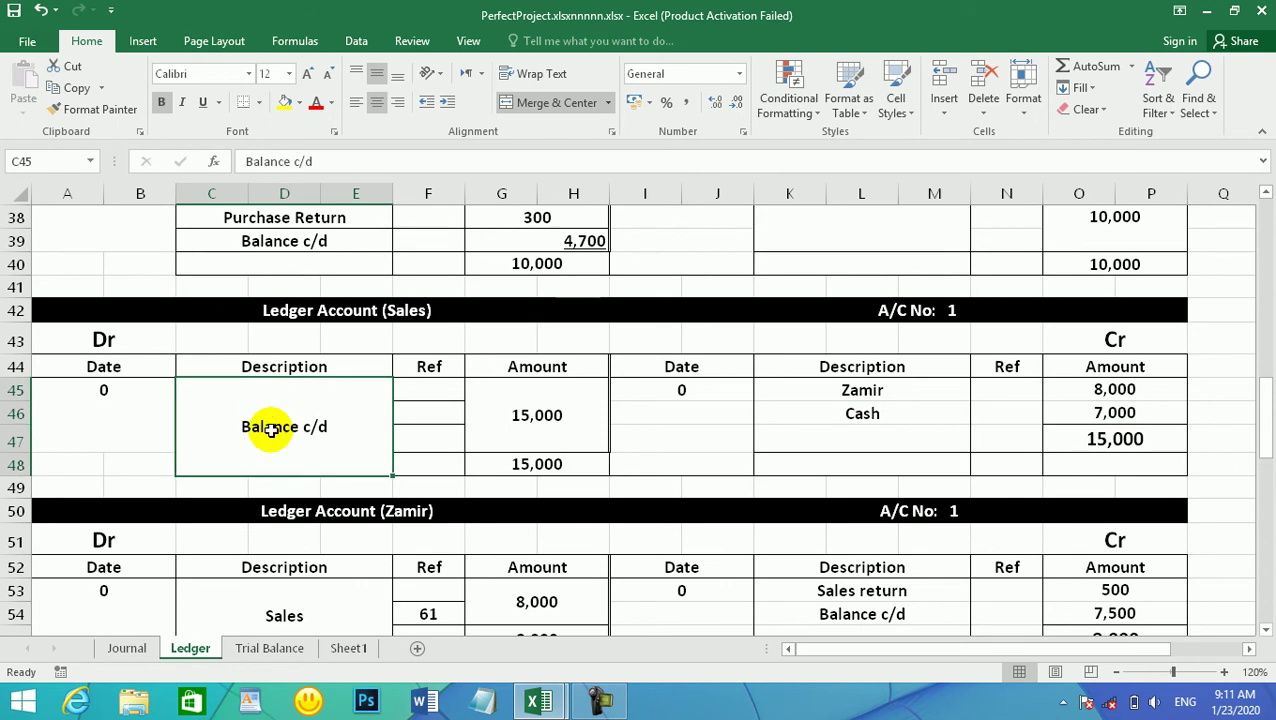
Examine the Sales debit description and the Sales return credit in the credit customer's ledger account, row 53
click(1265, 631)
click(1265, 631)
click(1265, 631)
click(1265, 631)
click(1265, 631)
click(1265, 631)
click(1265, 631)
click(1265, 631)
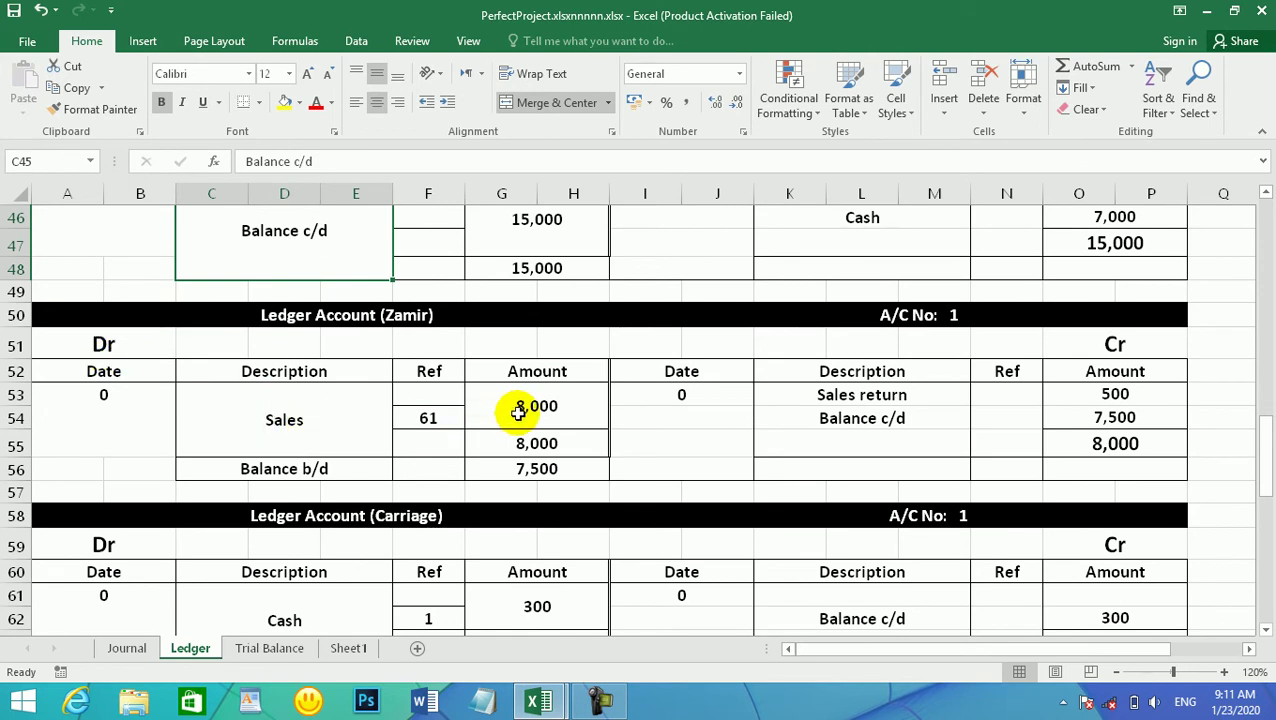
click(284, 422)
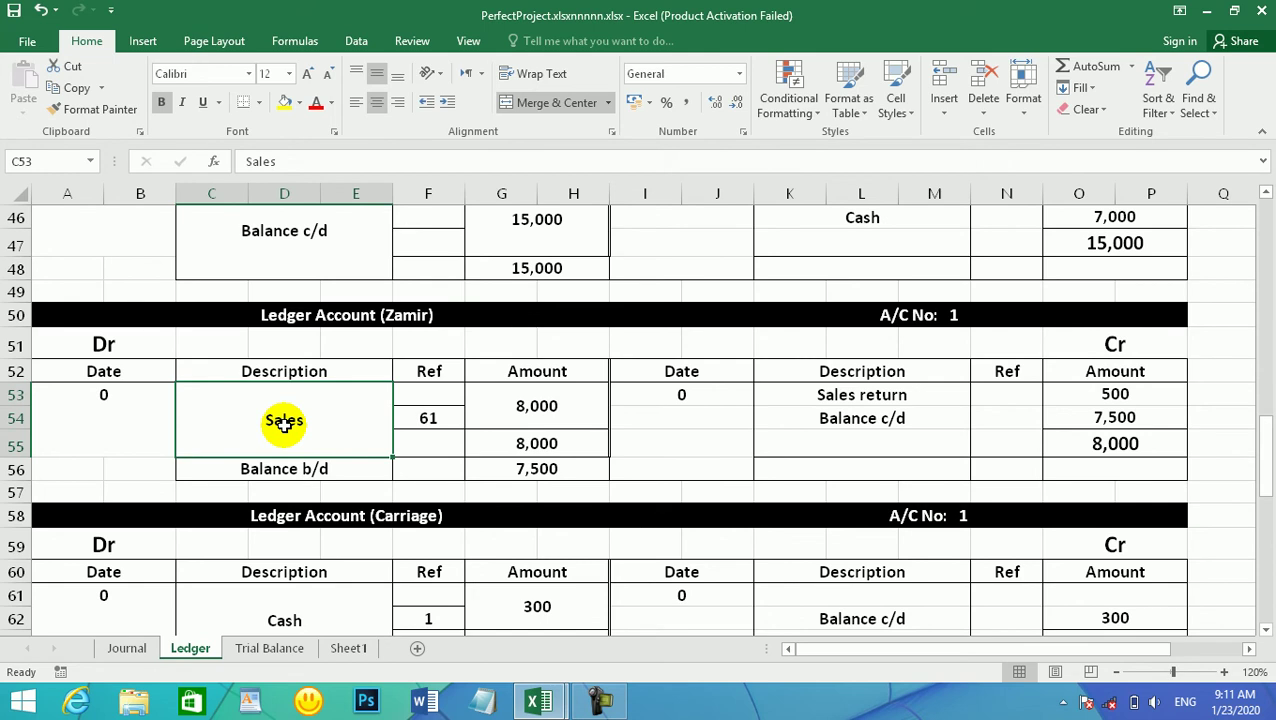
click(866, 397)
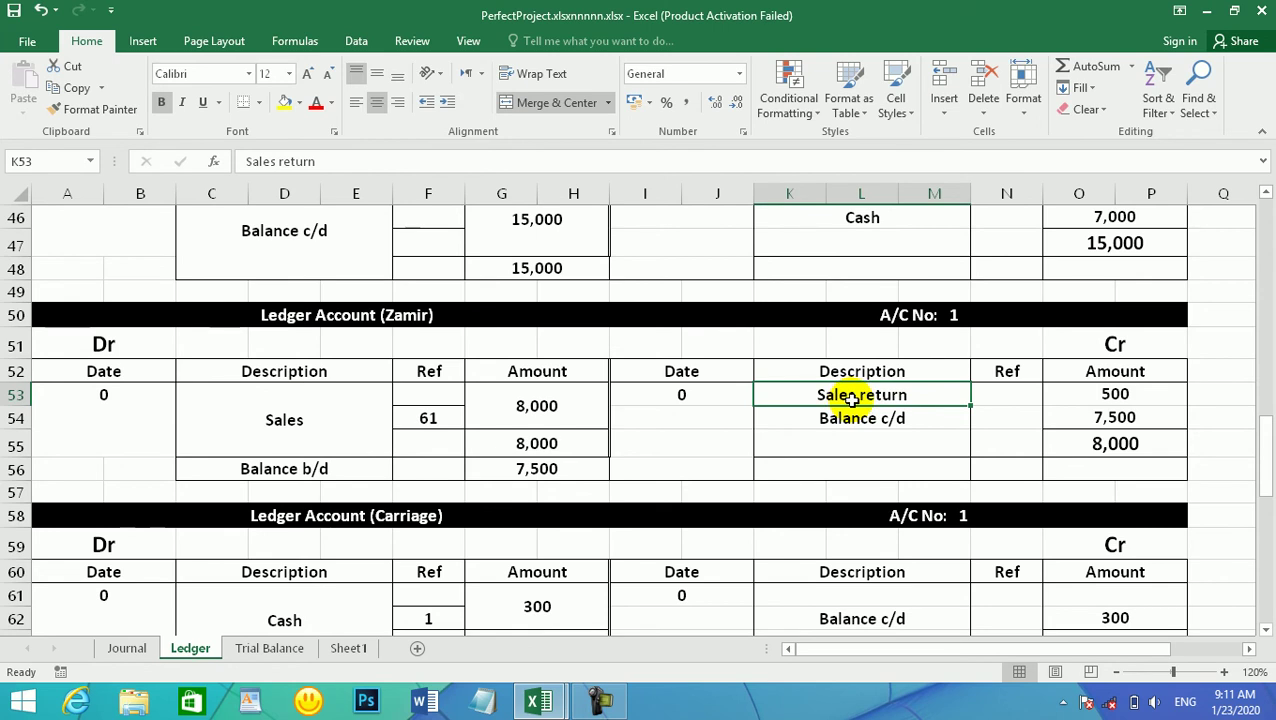
click(1133, 393)
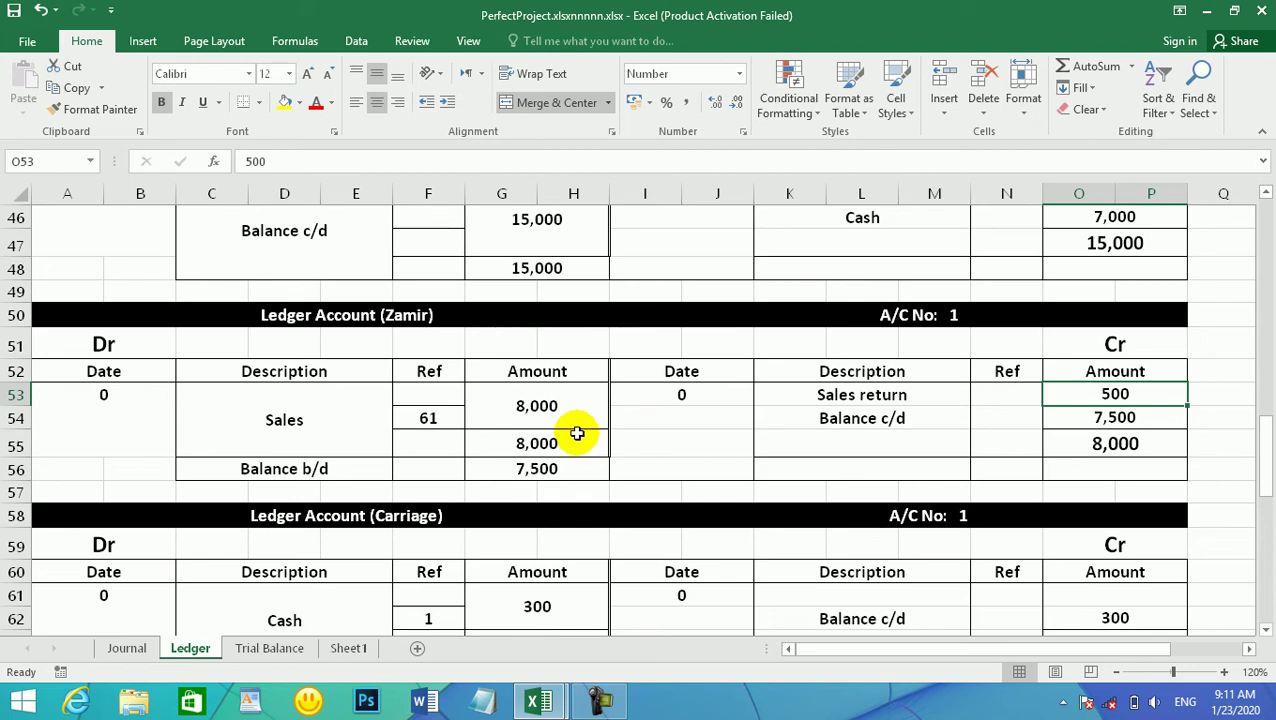
Compare the customer account's Sales return, Balance c/d and total credits in O53:O55 with the Sales debit in G53
click(1113, 417)
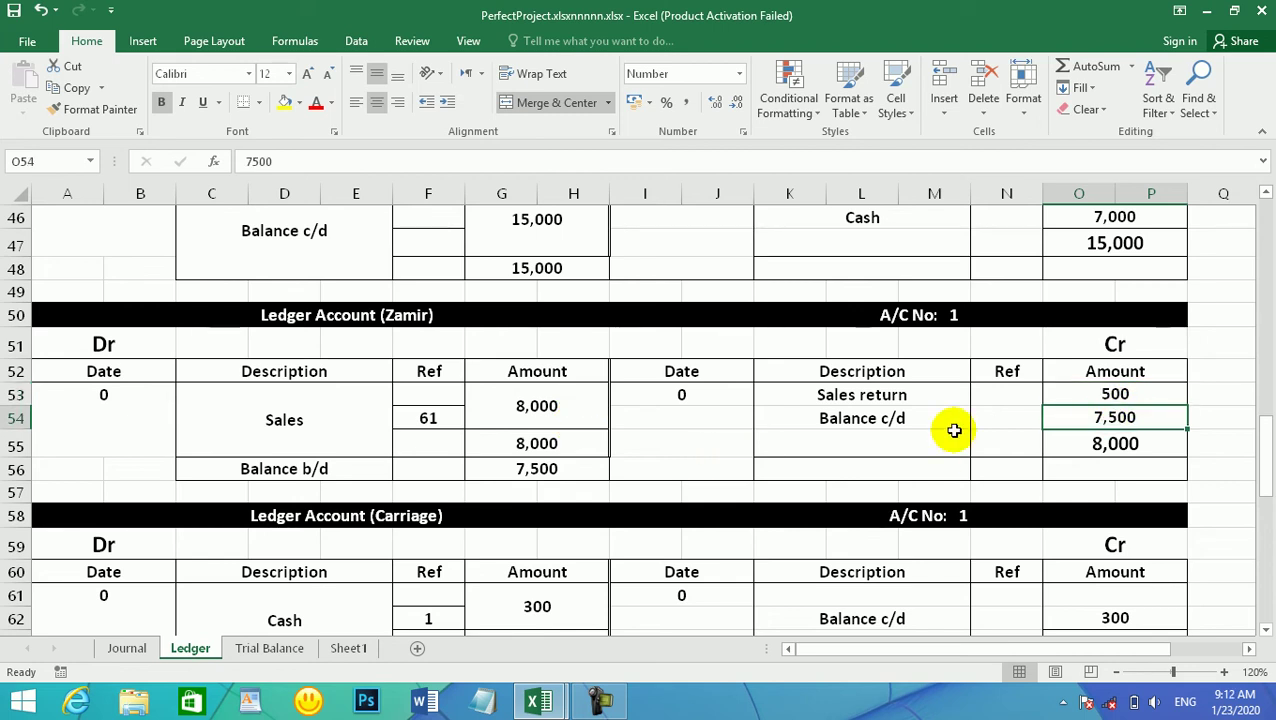
drag(1140, 393, 1118, 420)
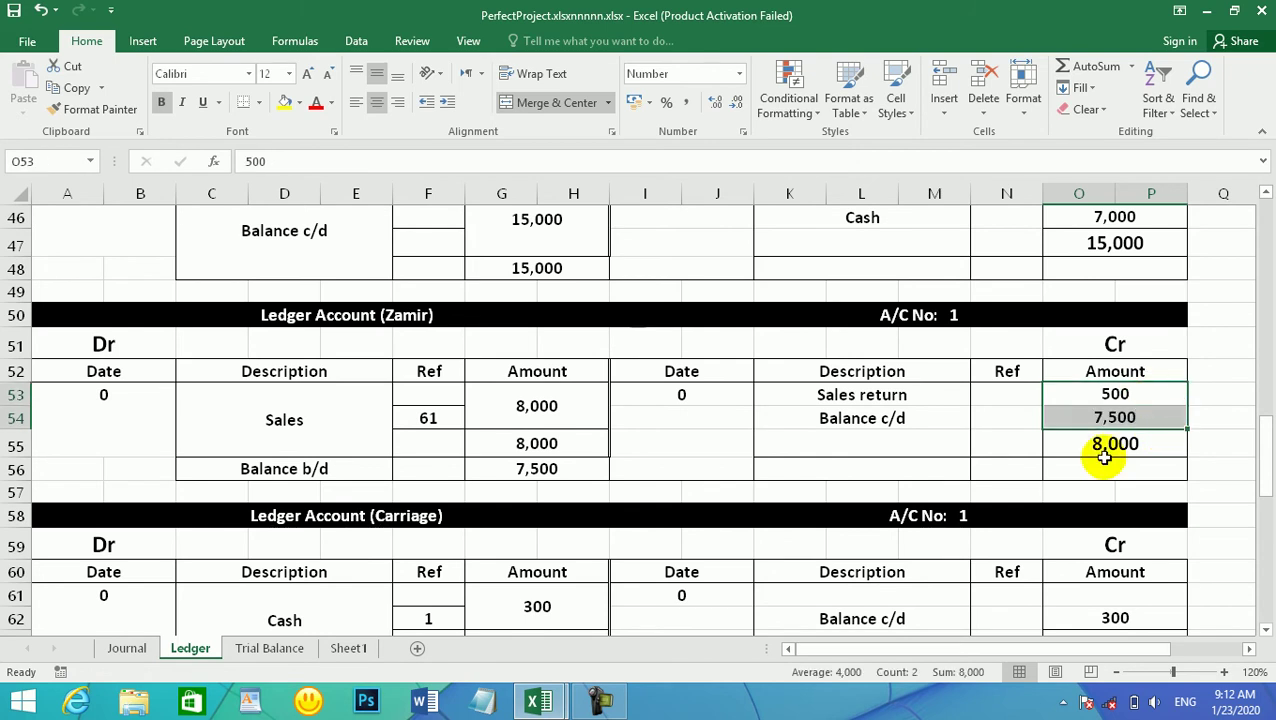
click(1112, 450)
drag(835, 419, 1135, 411)
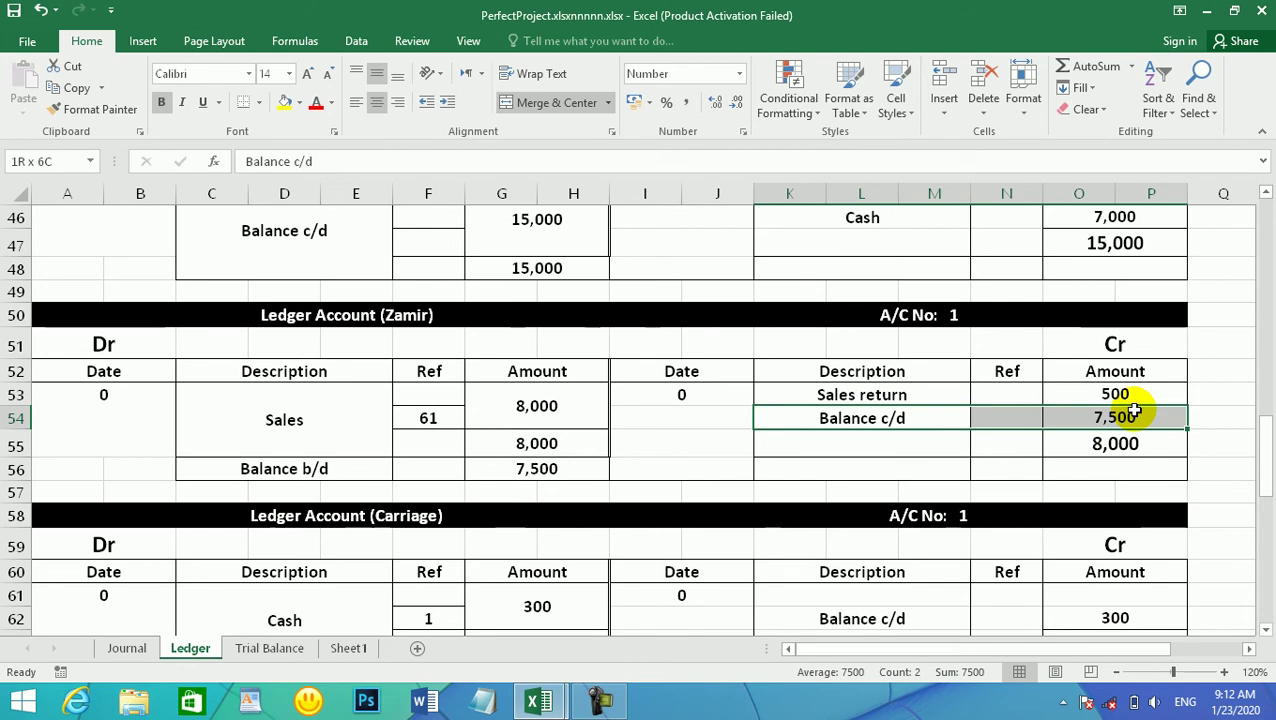
click(522, 412)
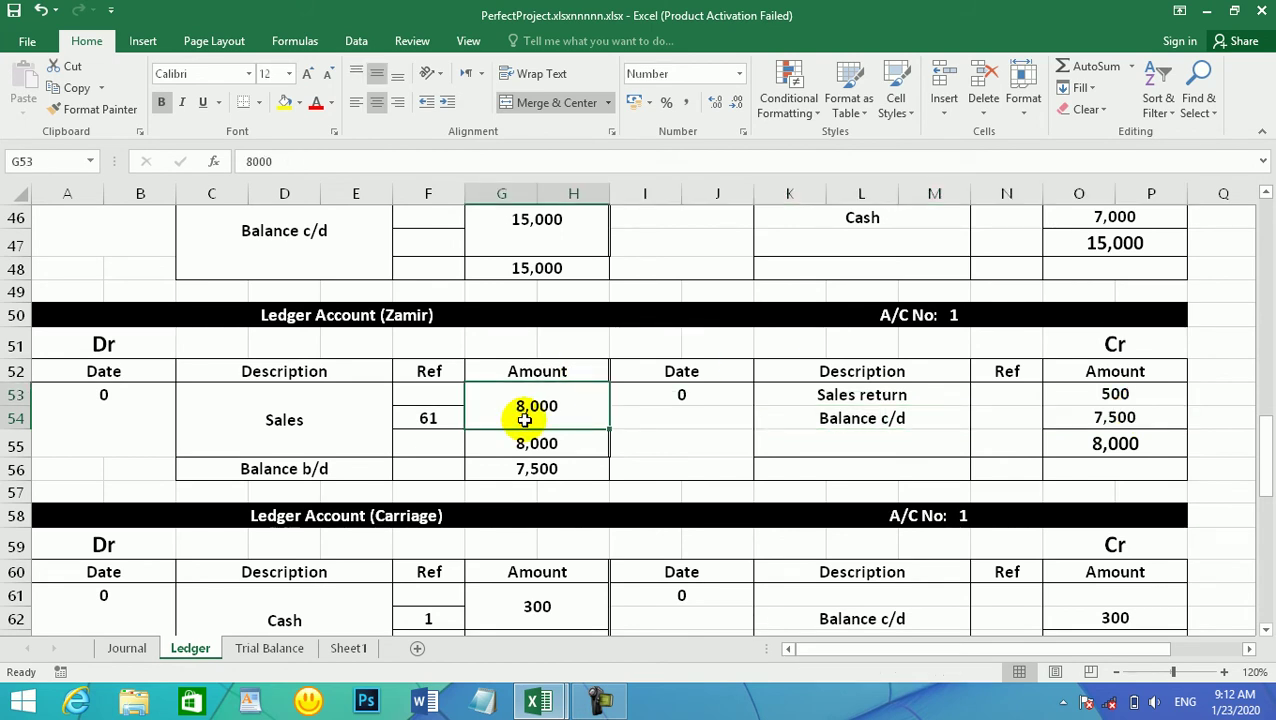
click(1097, 390)
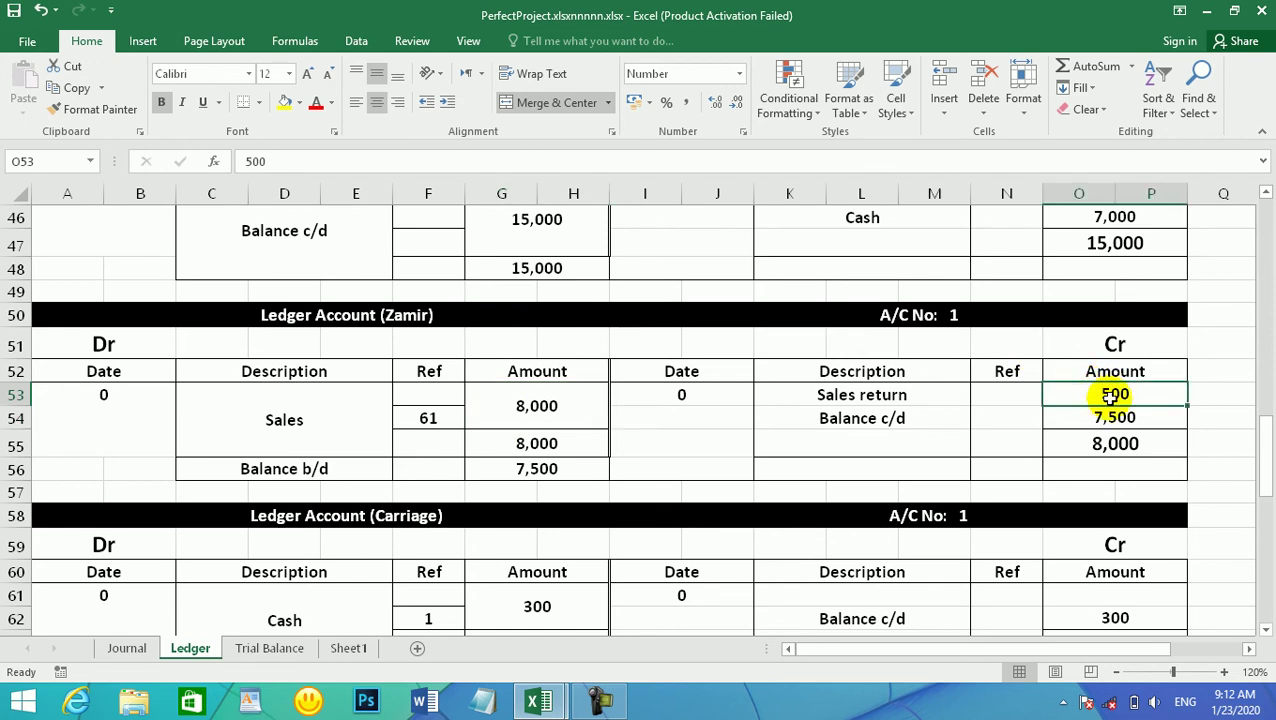
click(1104, 447)
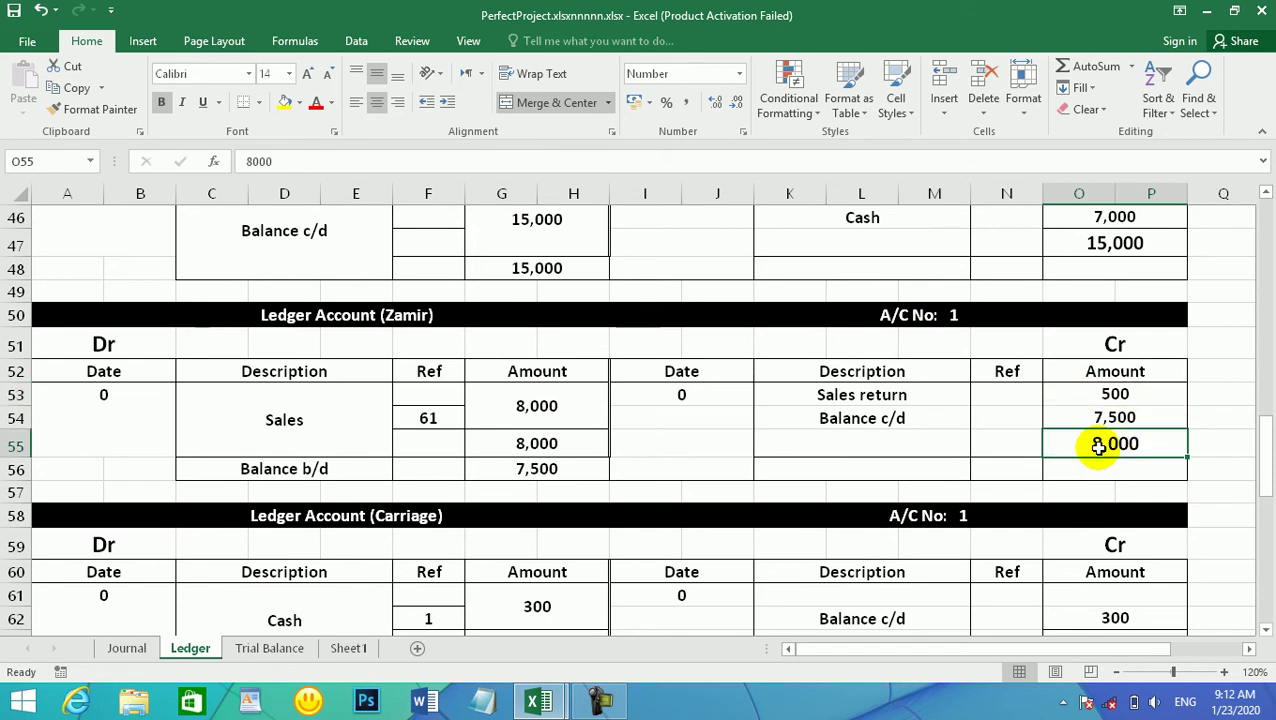
click(1112, 419)
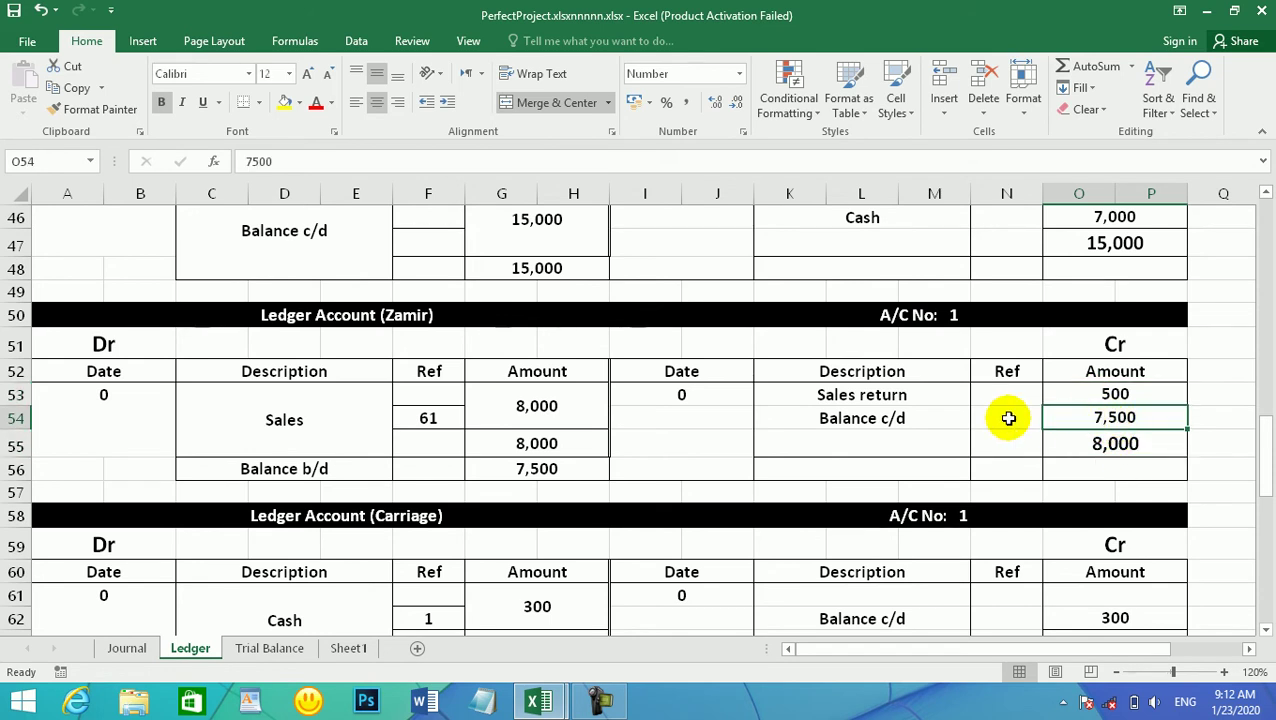
Examine the Carriage ledger account's Cash debit and Balance c/d credit in rows 61–63
click(1265, 628)
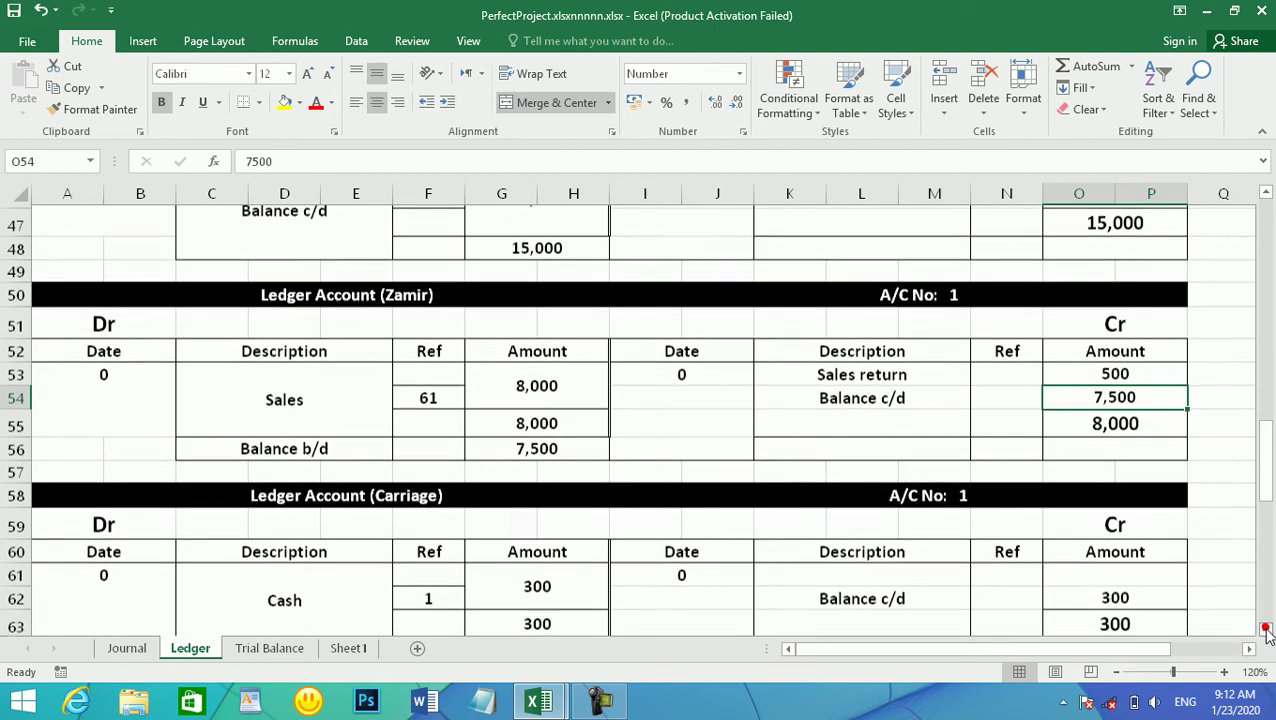
click(1266, 628)
click(1266, 628)
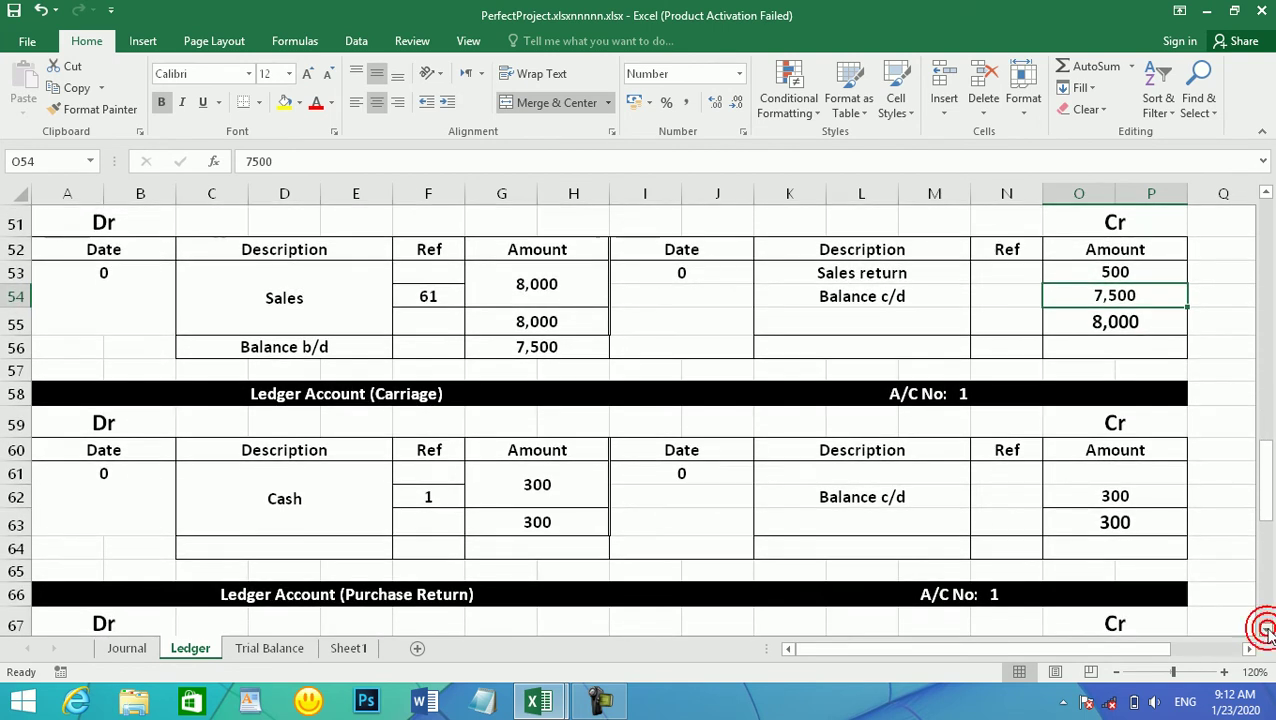
click(1266, 628)
click(1266, 628)
click(1266, 628)
click(1266, 628)
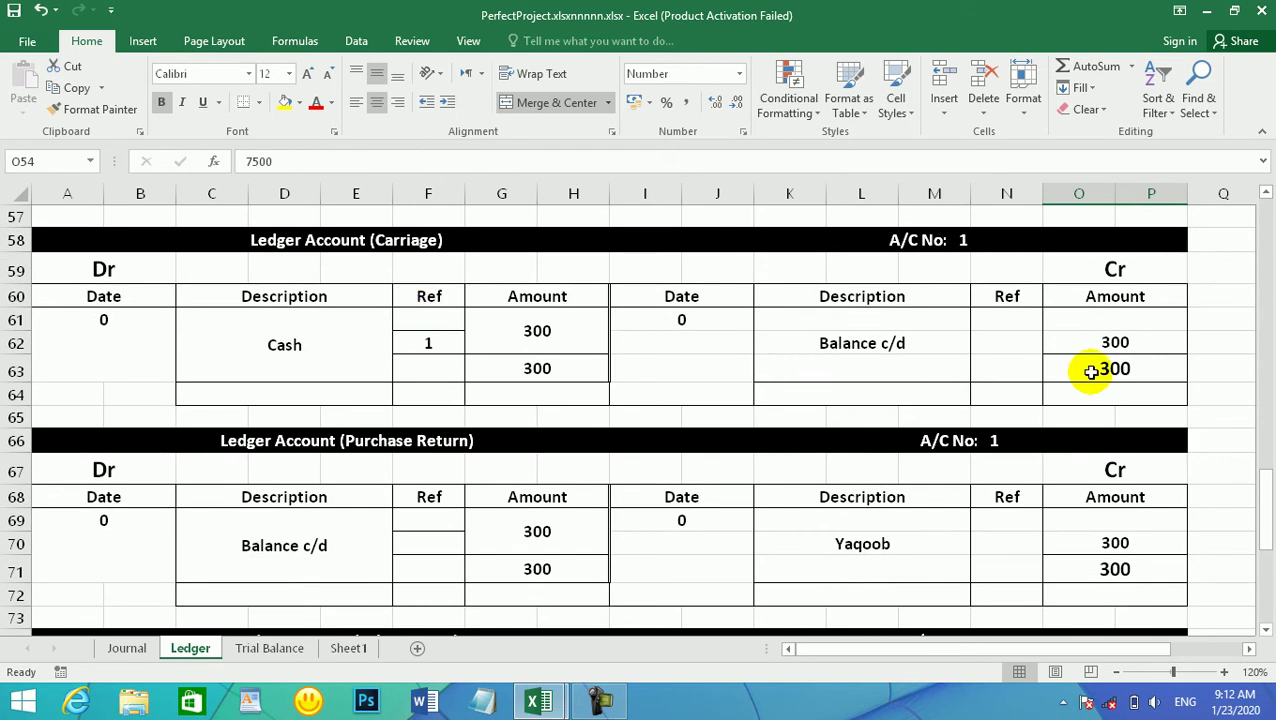
Check the Purchase Return ledger account's Balance c/d entry in C69 and its debit amount in G69
click(1266, 628)
click(1266, 628)
click(1266, 628)
click(1266, 628)
click(1266, 628)
click(1266, 628)
click(1266, 628)
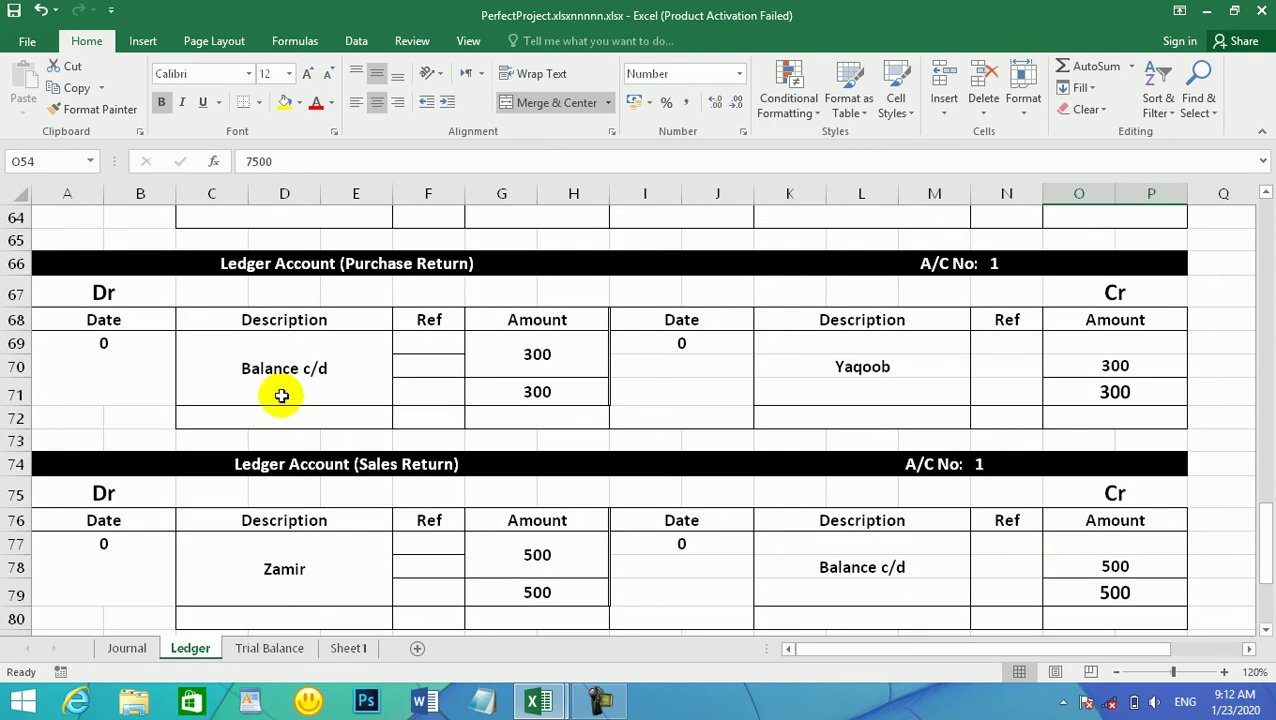
click(261, 368)
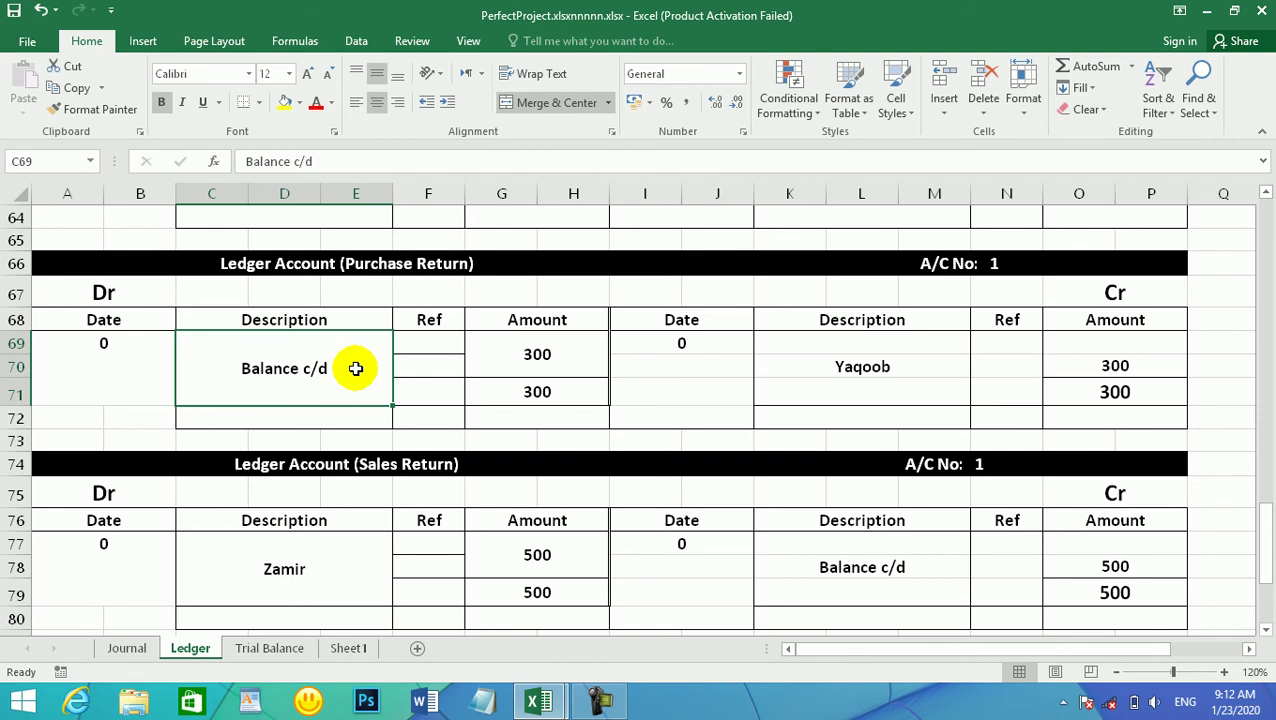
click(521, 356)
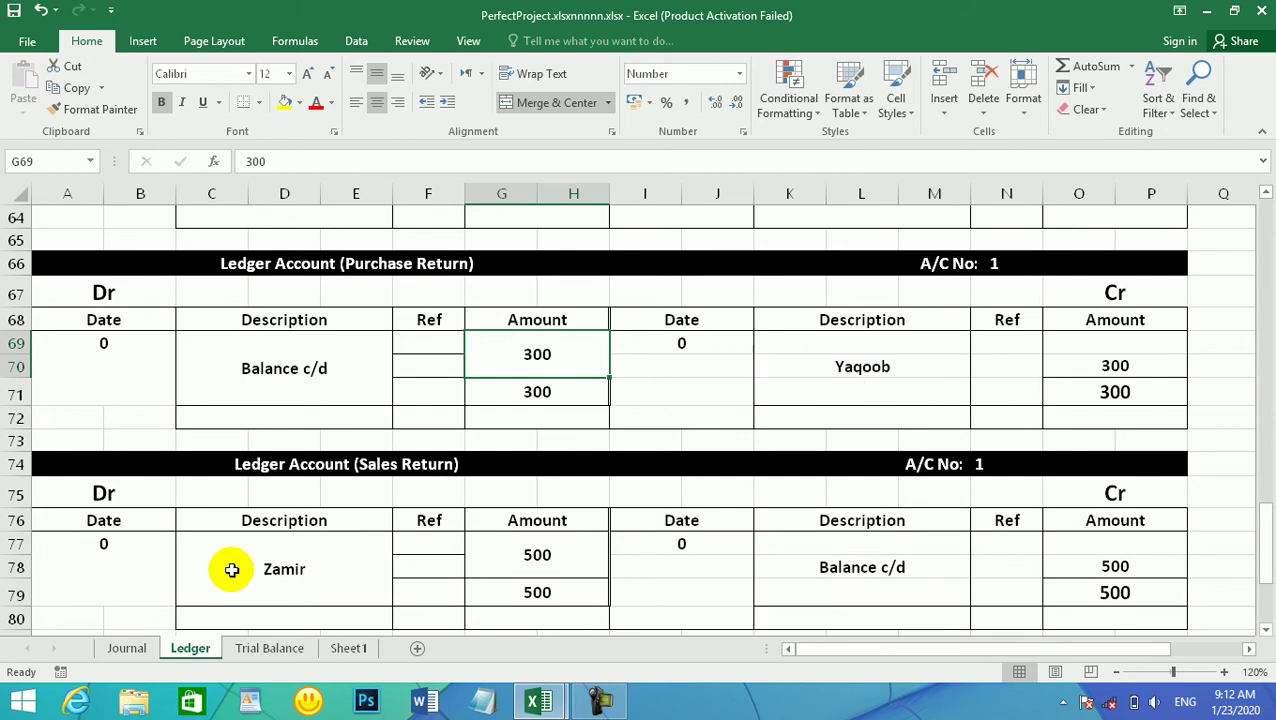
On the Journal sheet, check the purchase return entry's account names, debit in G29 and credit in I30
click(138, 650)
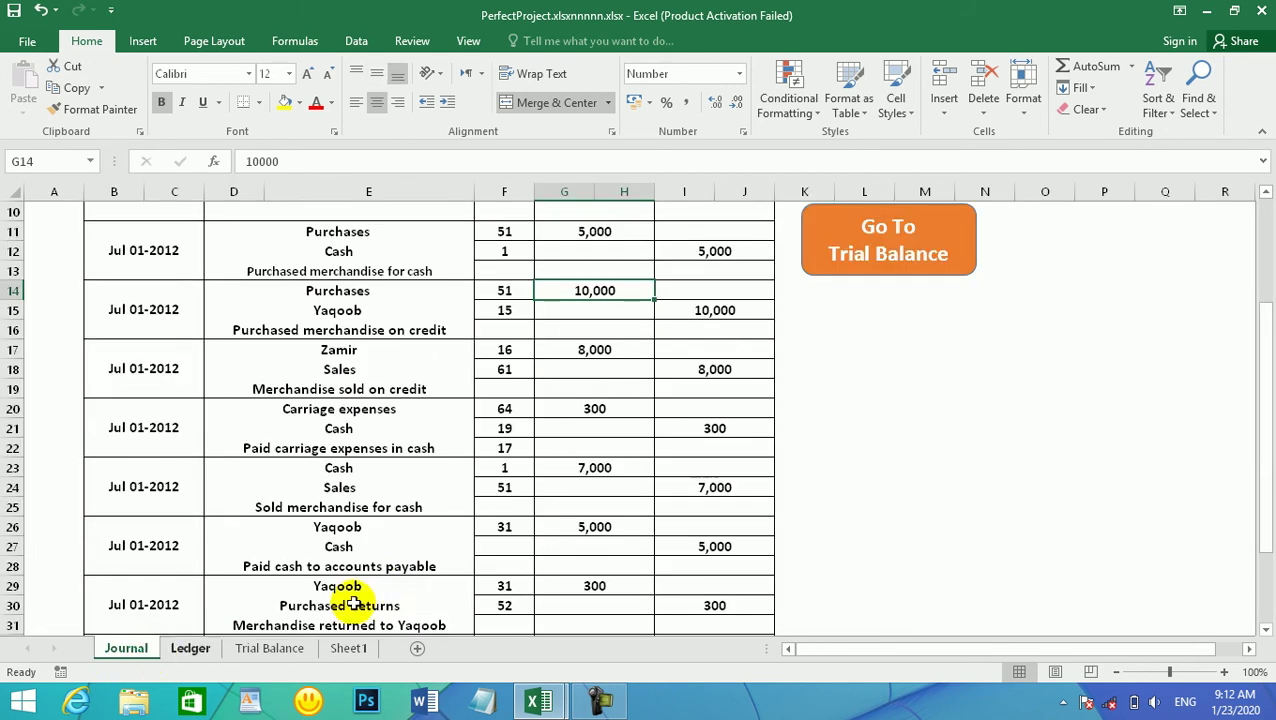
click(340, 544)
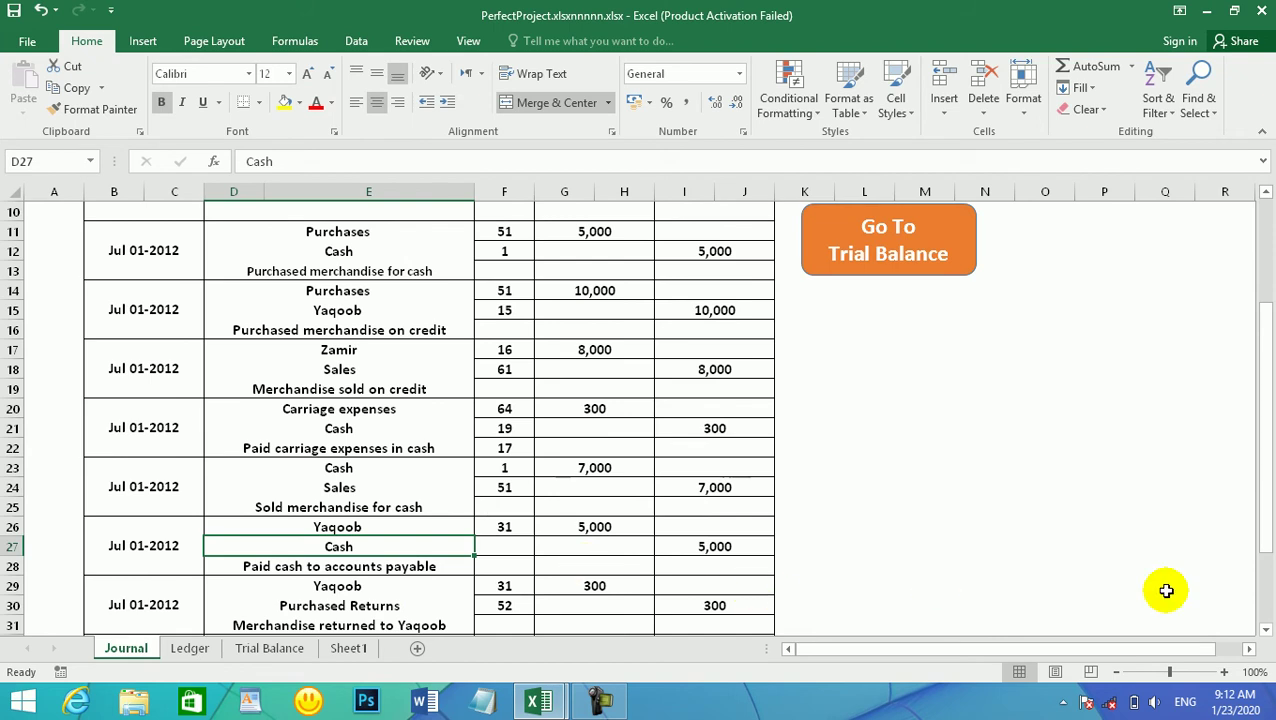
click(1265, 629)
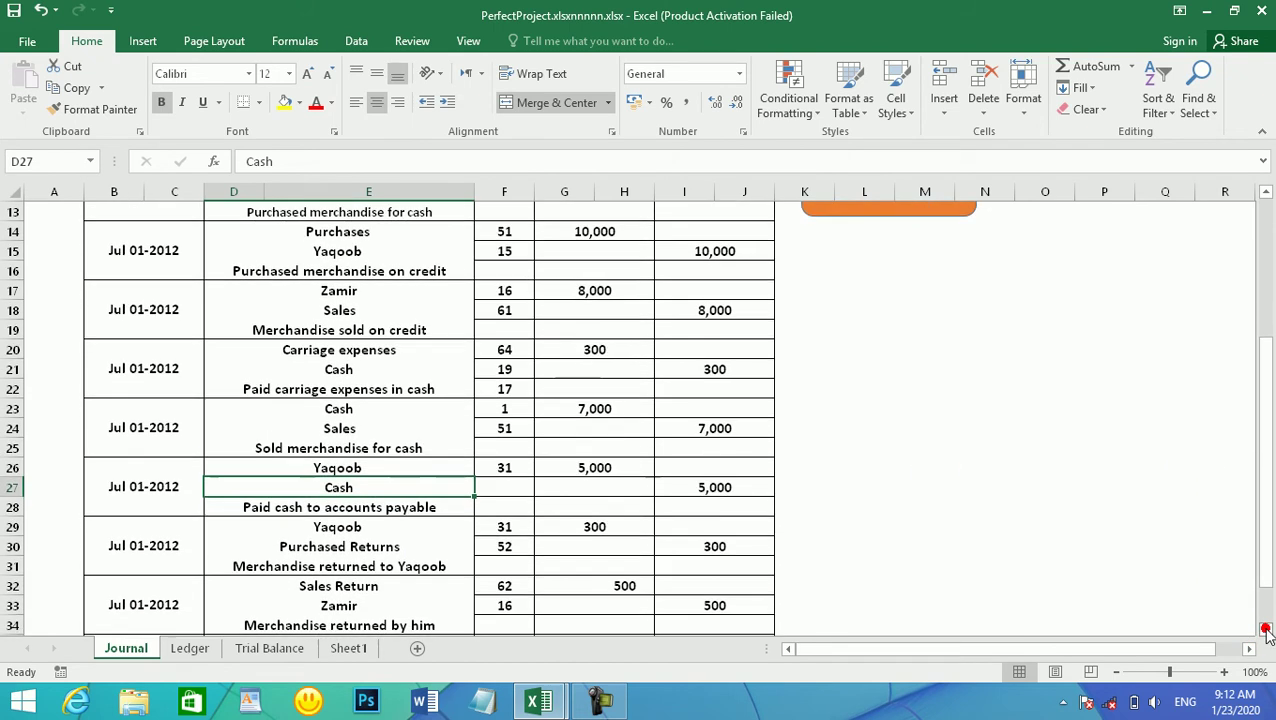
click(338, 508)
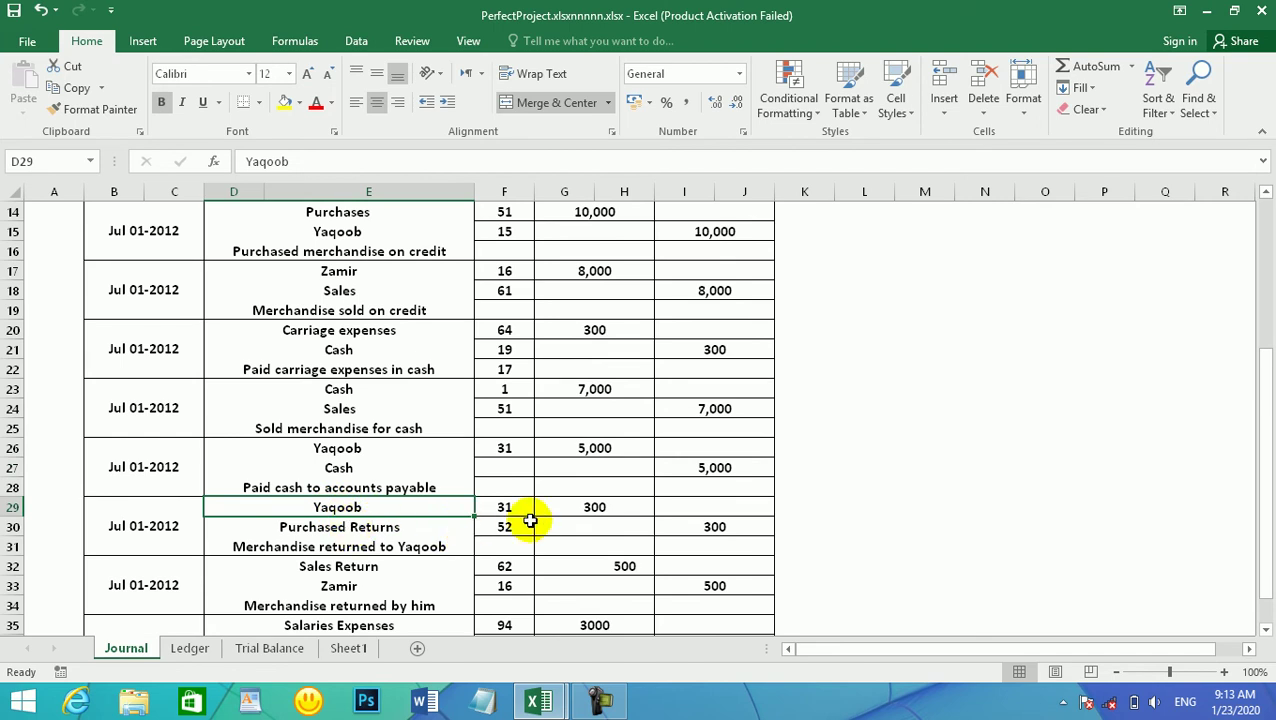
click(612, 522)
click(598, 510)
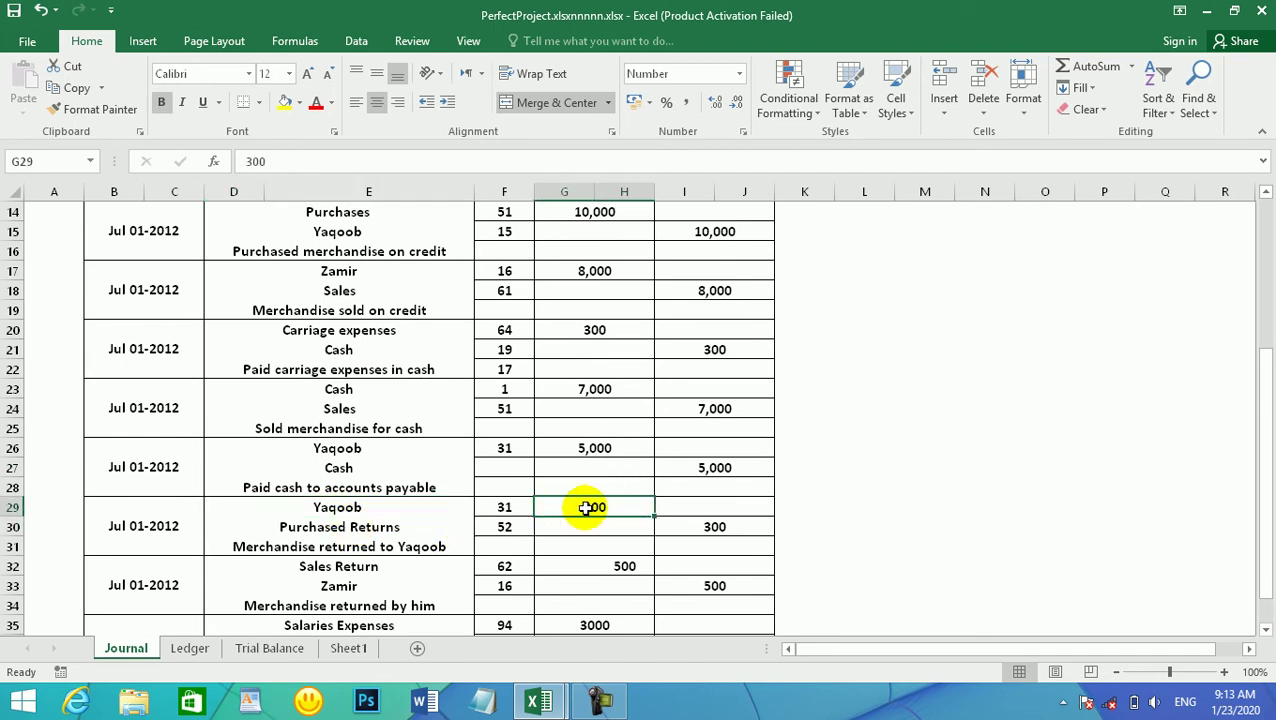
drag(445, 508, 427, 524)
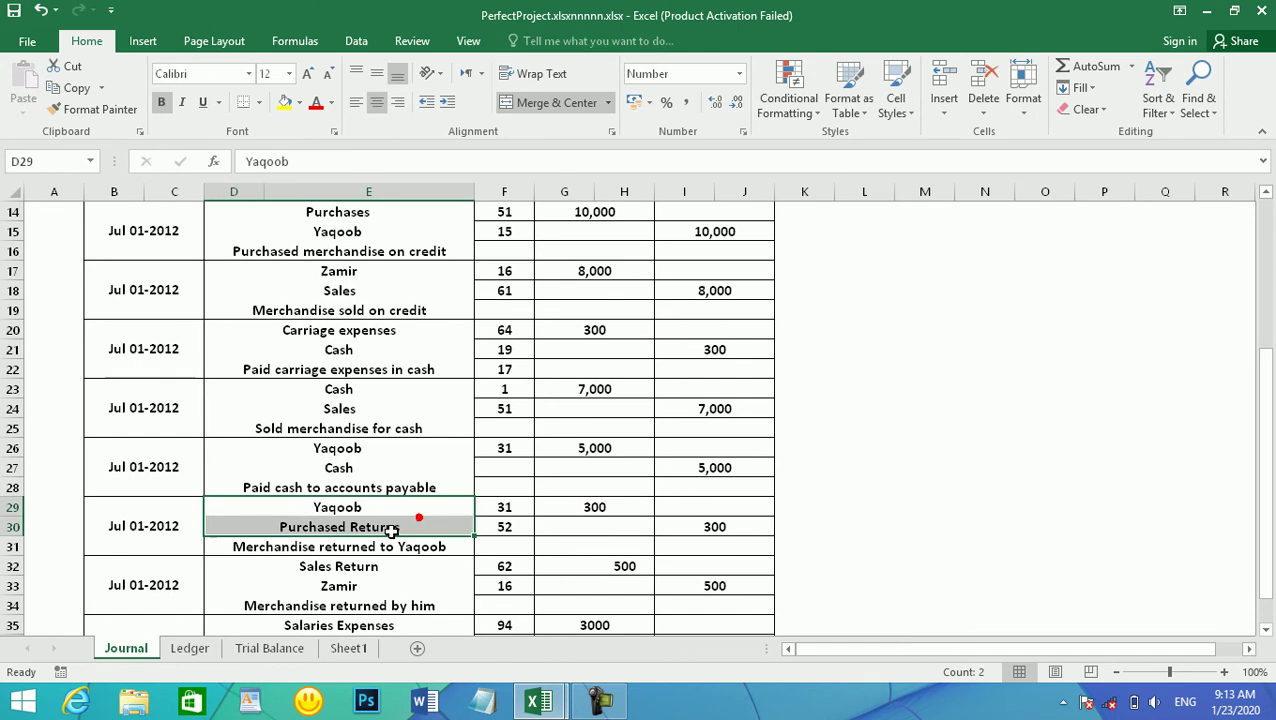
click(698, 530)
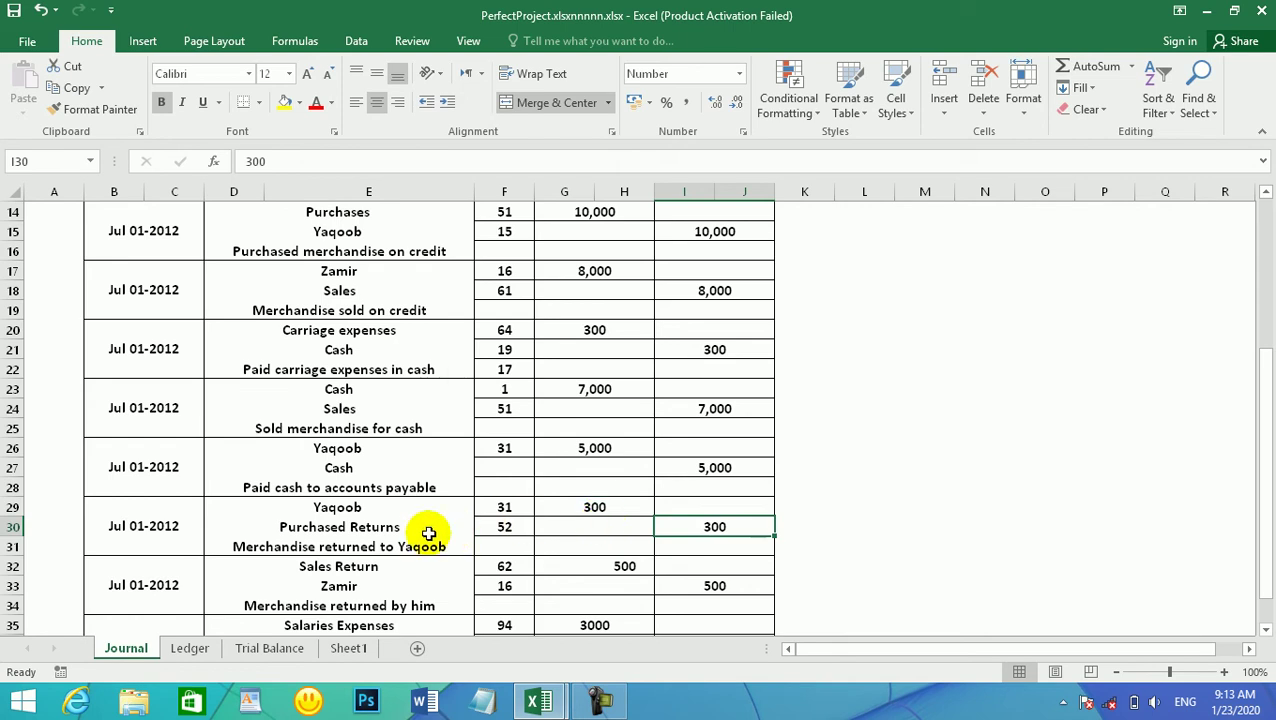
click(582, 509)
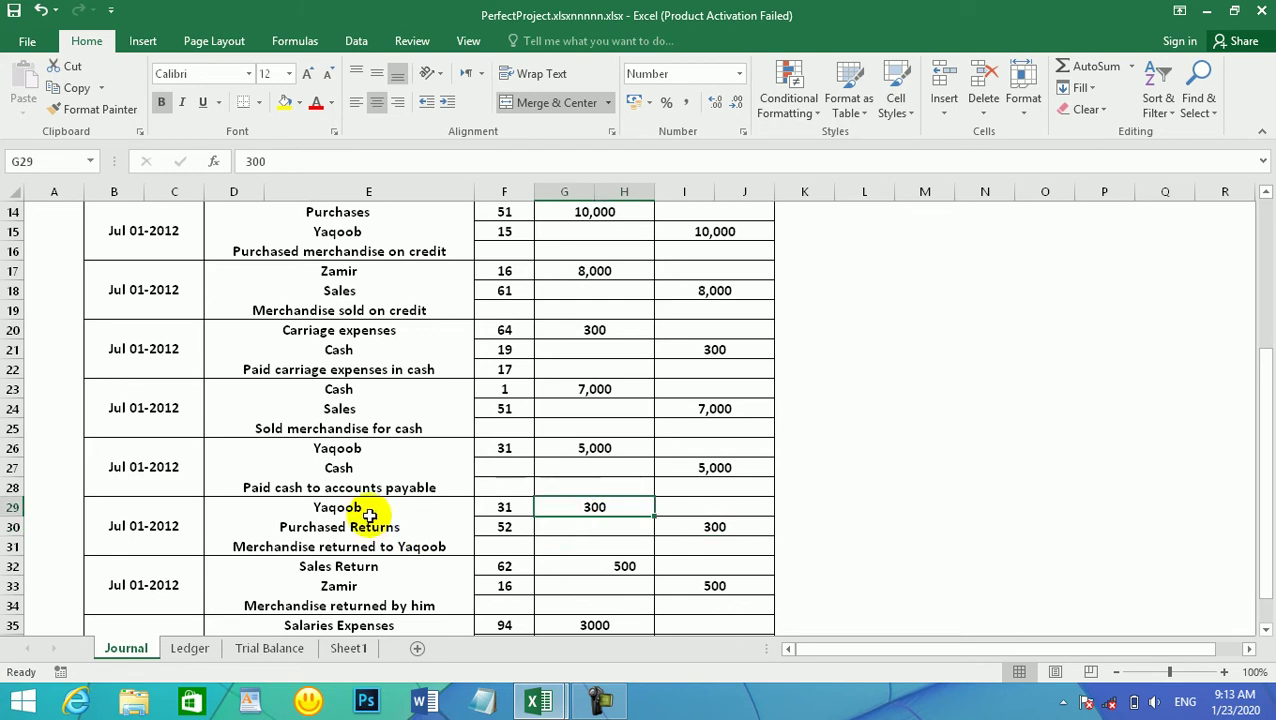
drag(384, 521, 527, 492)
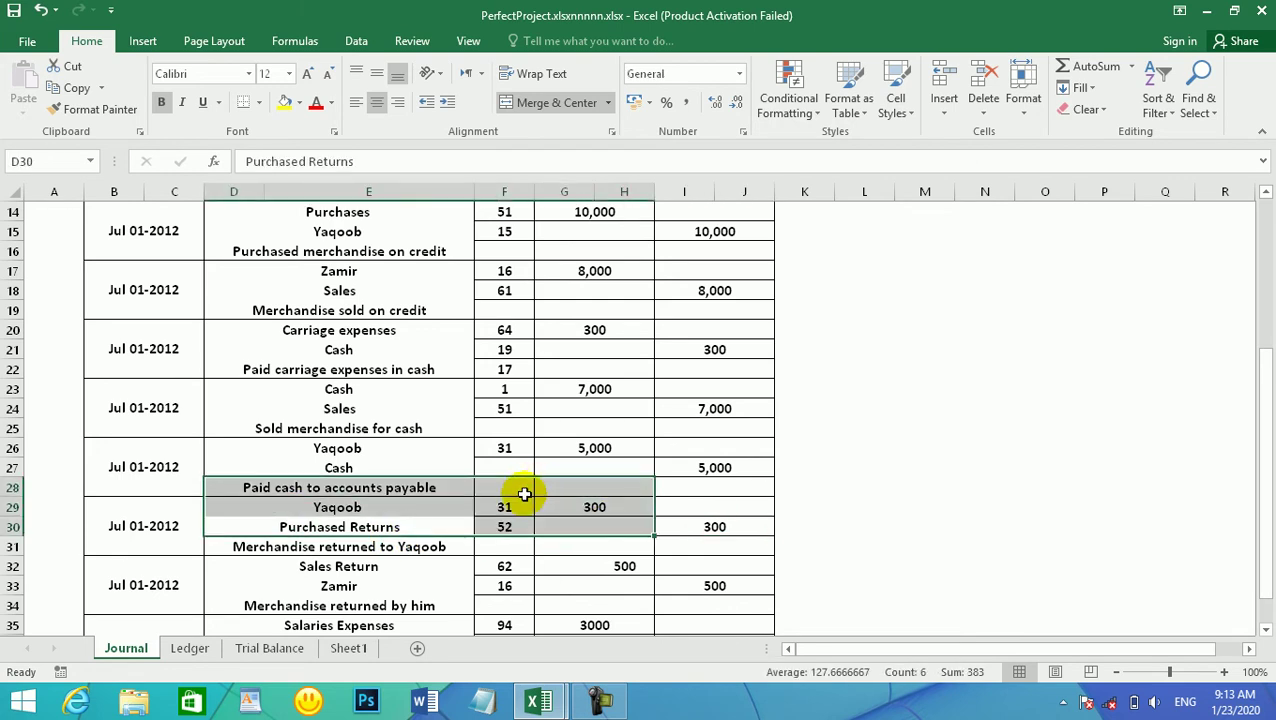
Compare the Purchased Returns credit in Journal cell I30 with the Purchase Return ledger account's debit and credit totals in row 71
click(333, 527)
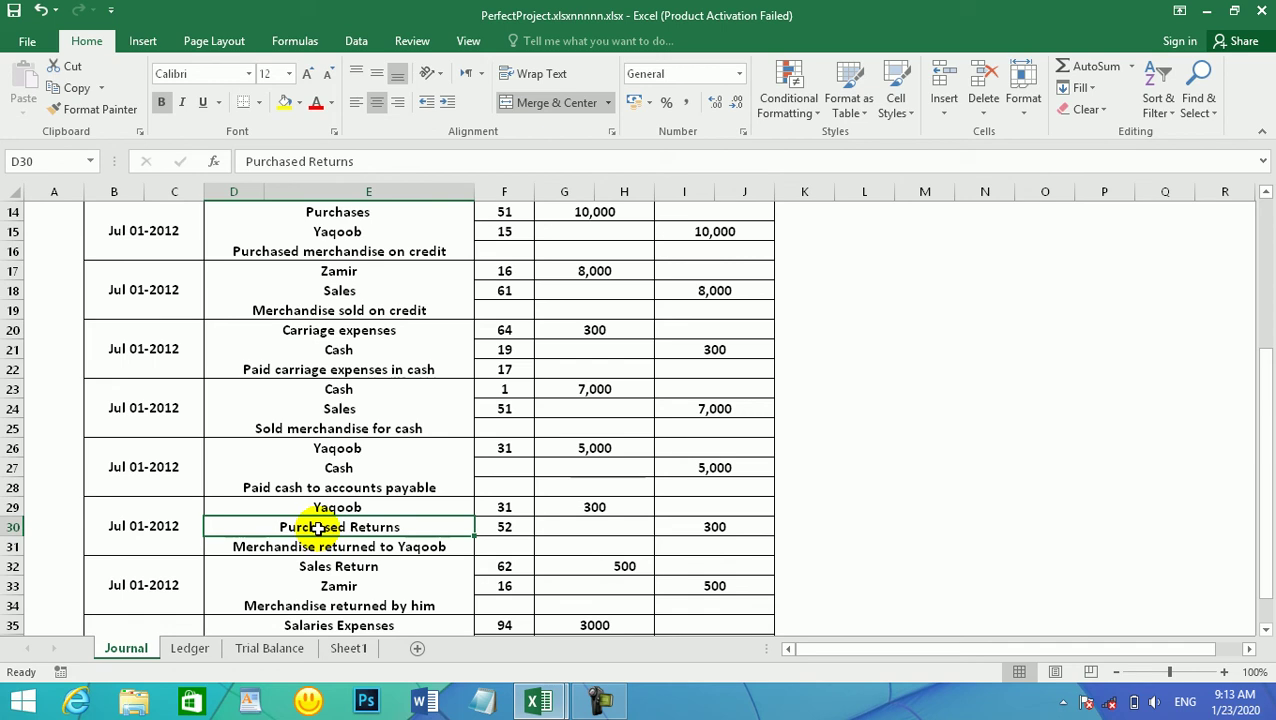
click(713, 527)
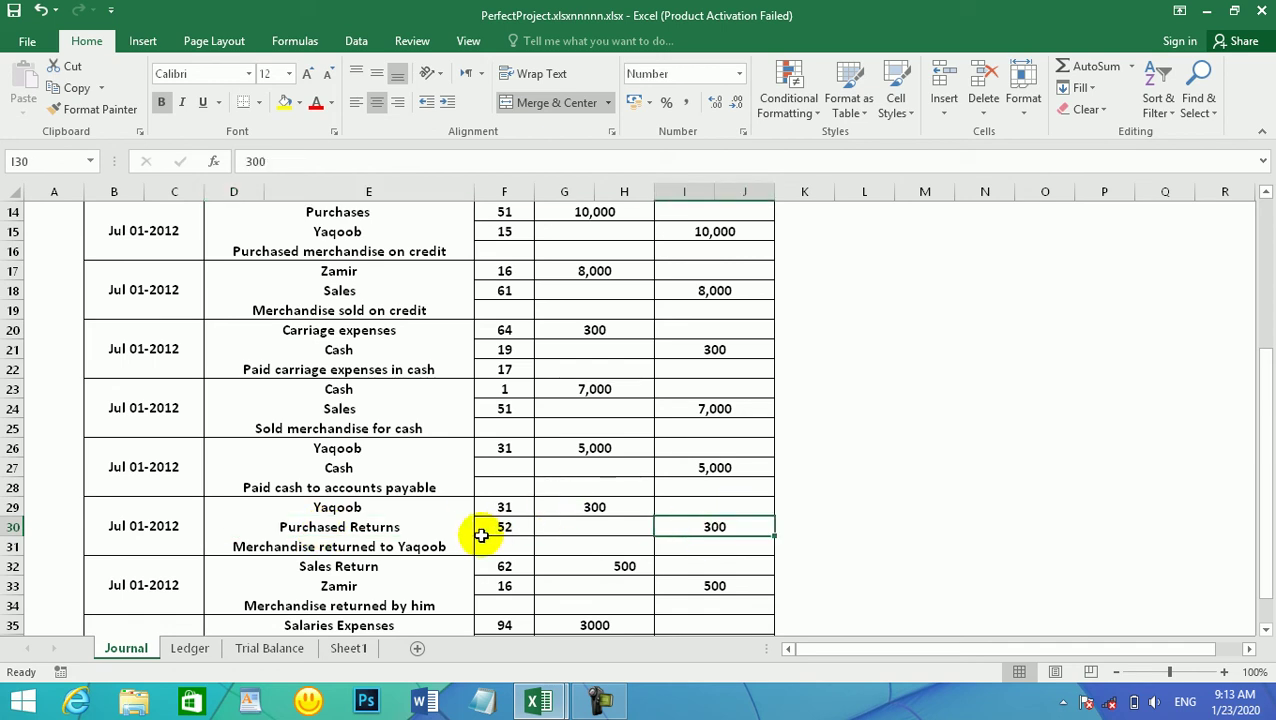
click(190, 648)
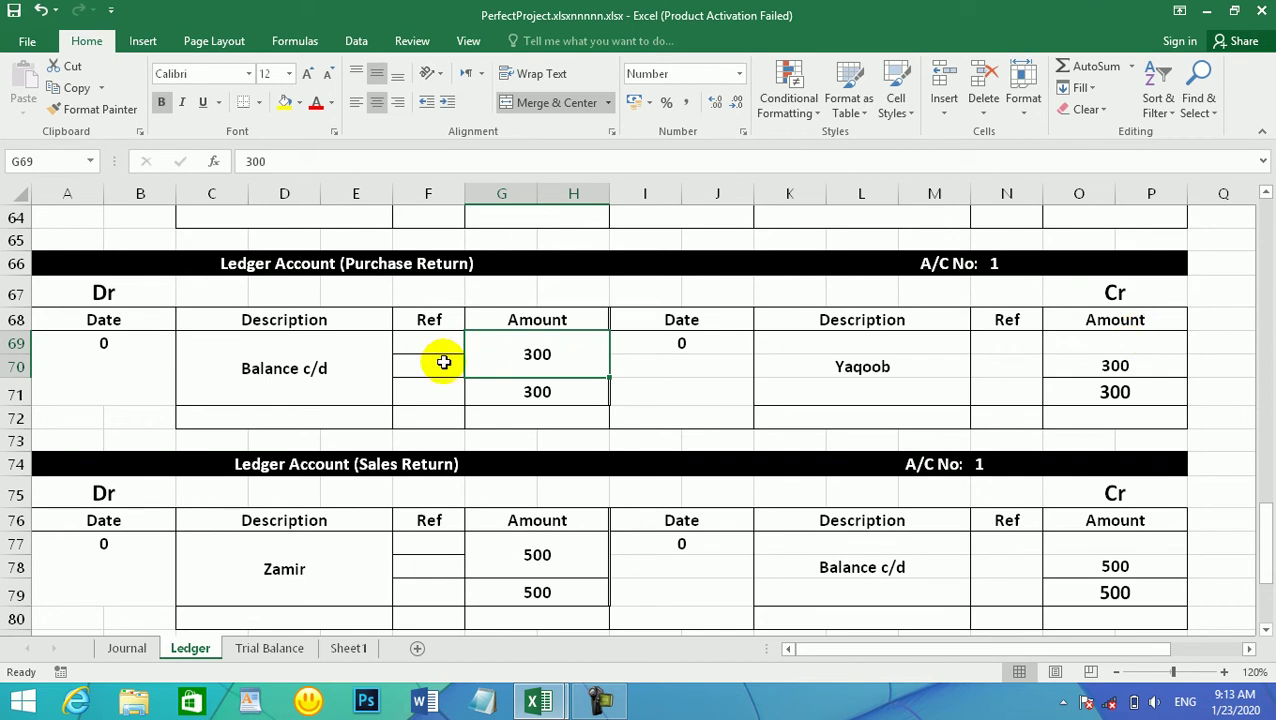
drag(1119, 390, 462, 391)
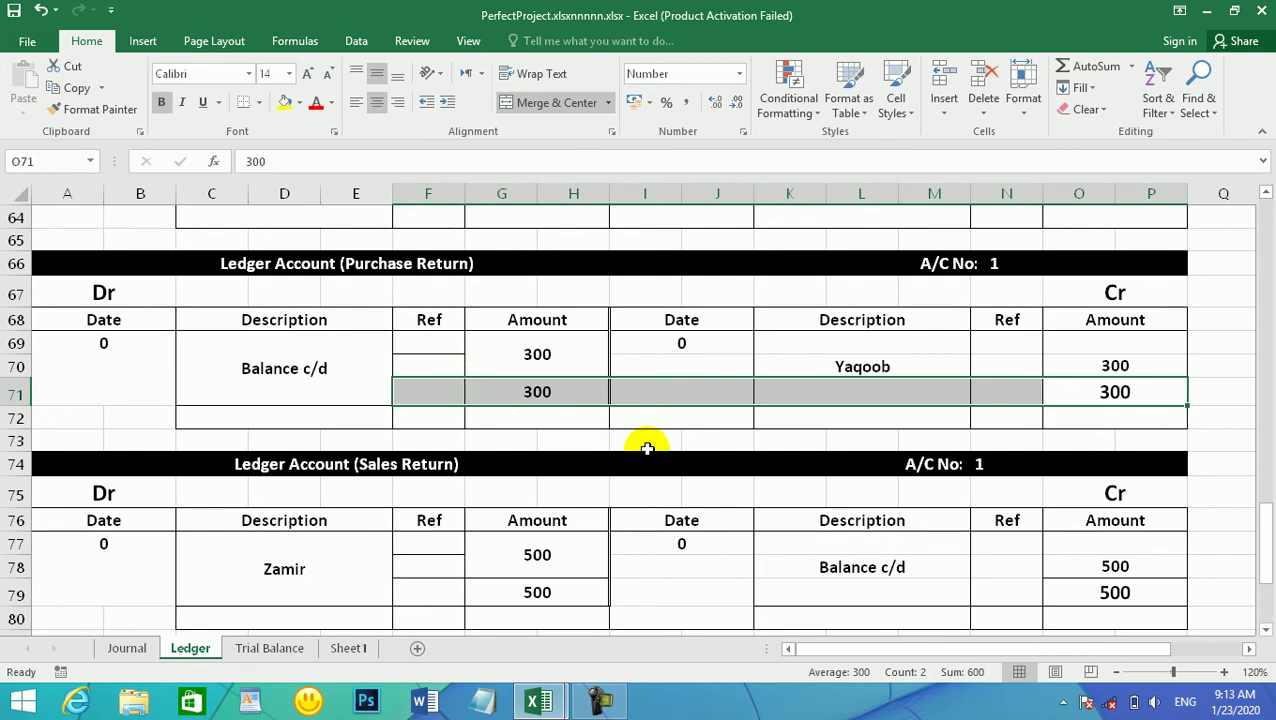
Examine the Sales Return ledger account in rows 74–79 of the Ledger sheet
click(1266, 632)
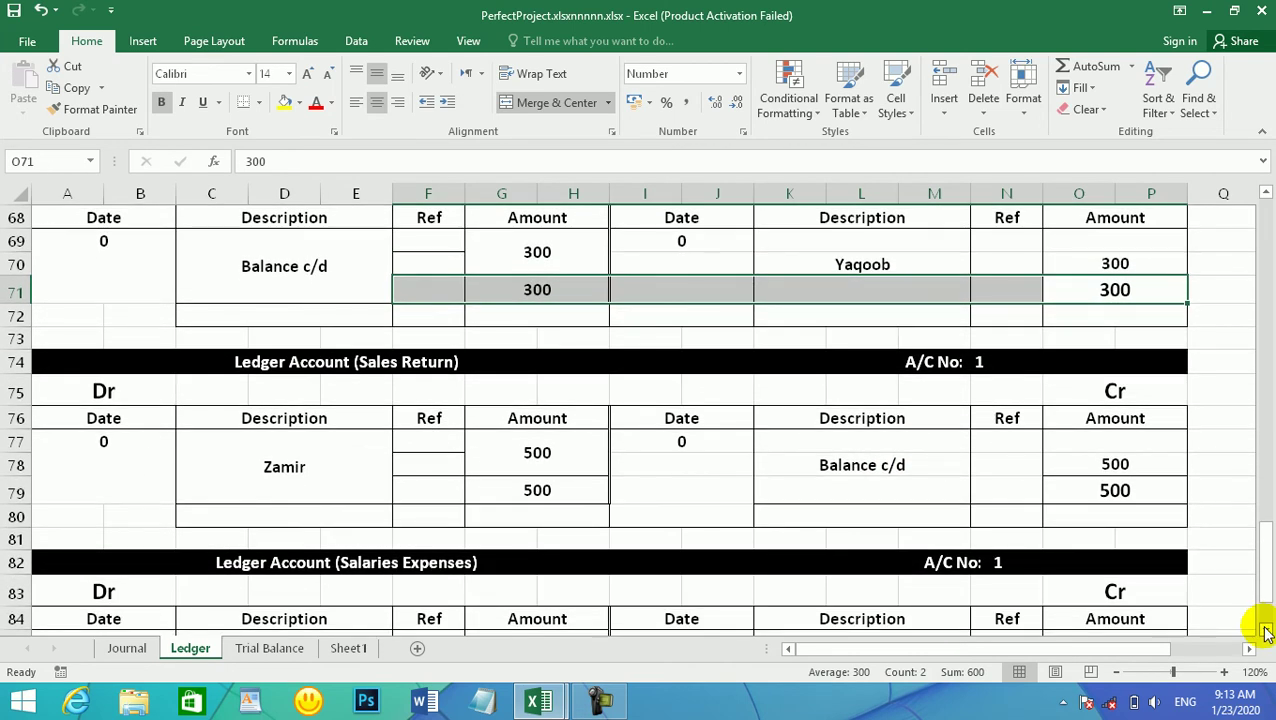
click(1266, 632)
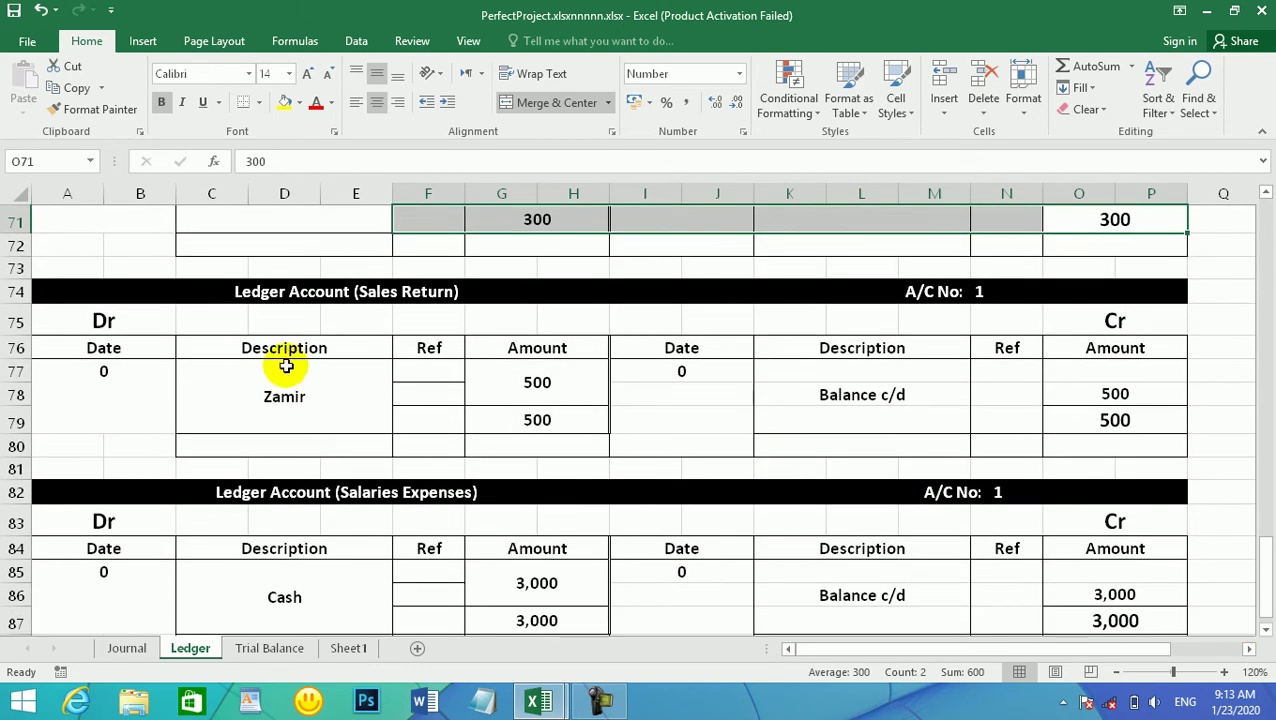
Compare the Sales Return ledger account's debit entry and balance with the matching entry in the Journal sheet
click(286, 366)
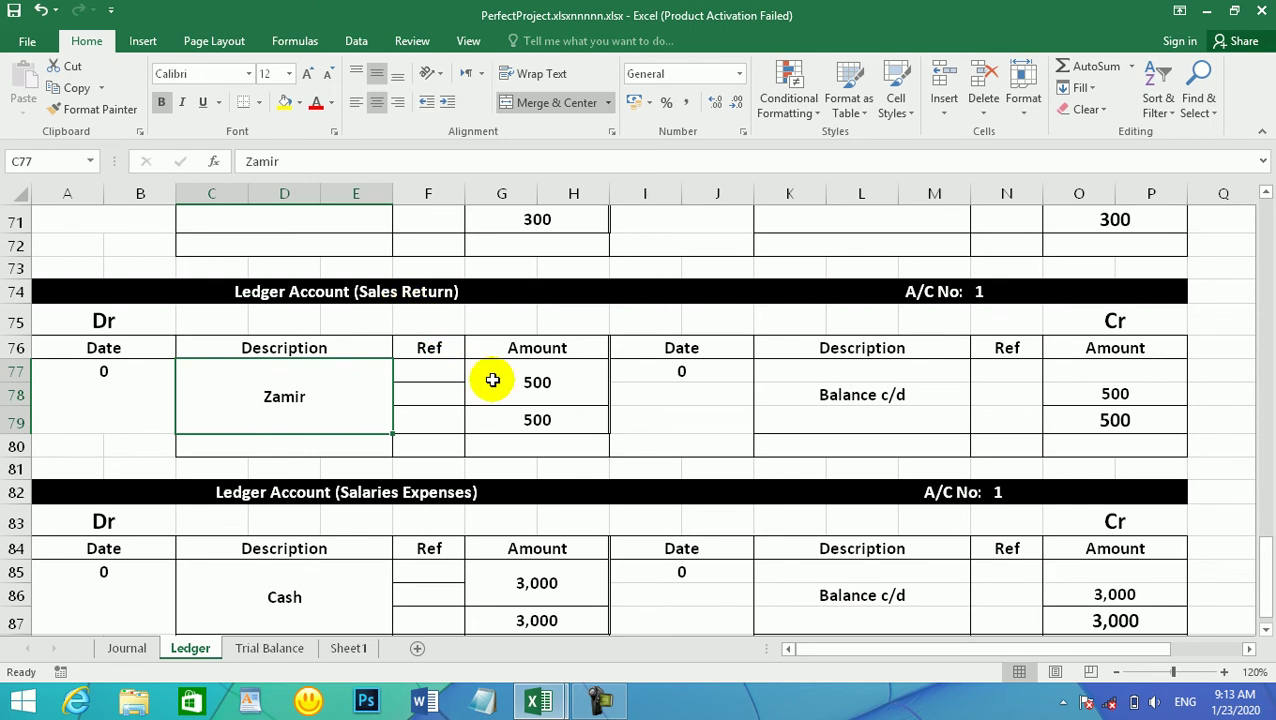
click(578, 391)
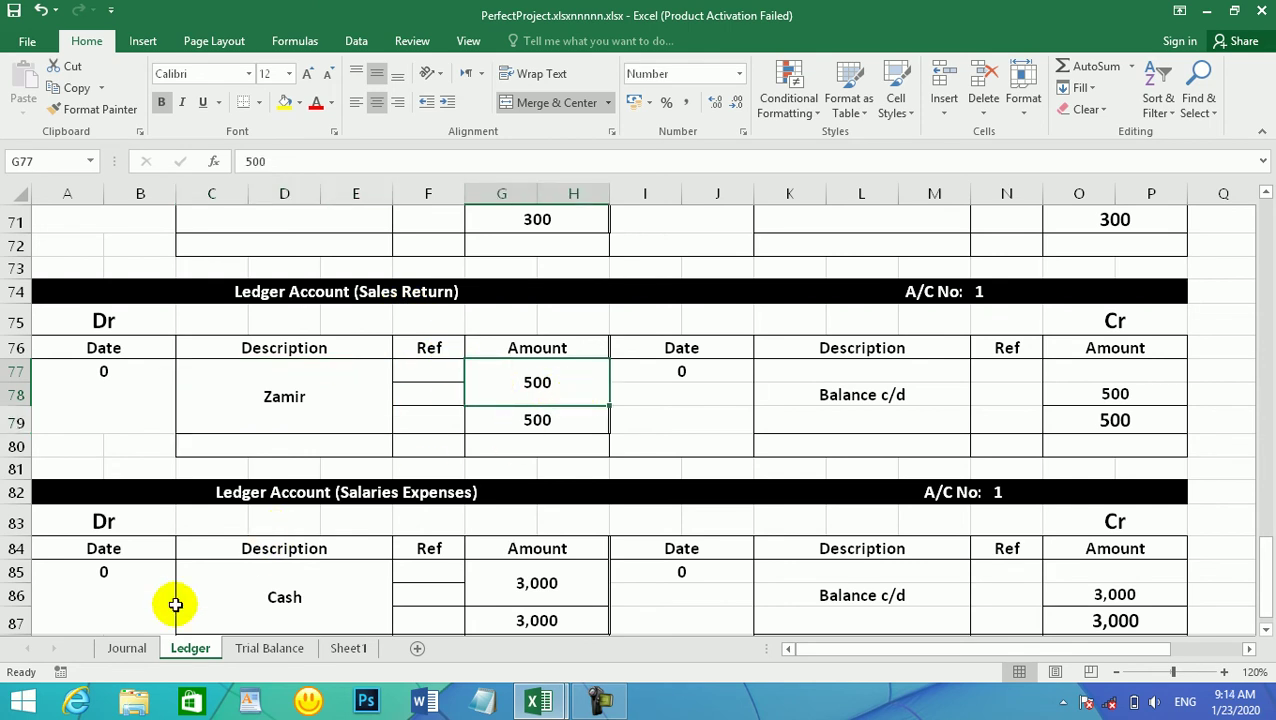
click(127, 648)
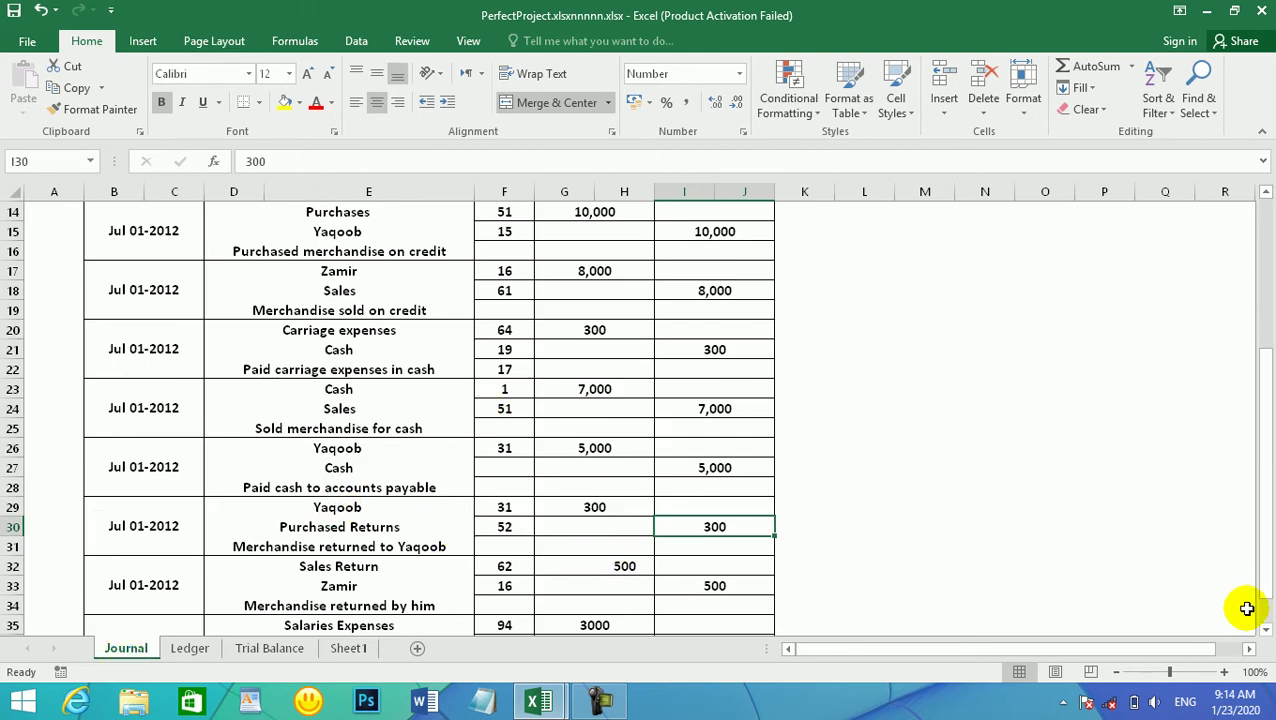
drag(363, 572, 596, 570)
drag(343, 592, 713, 585)
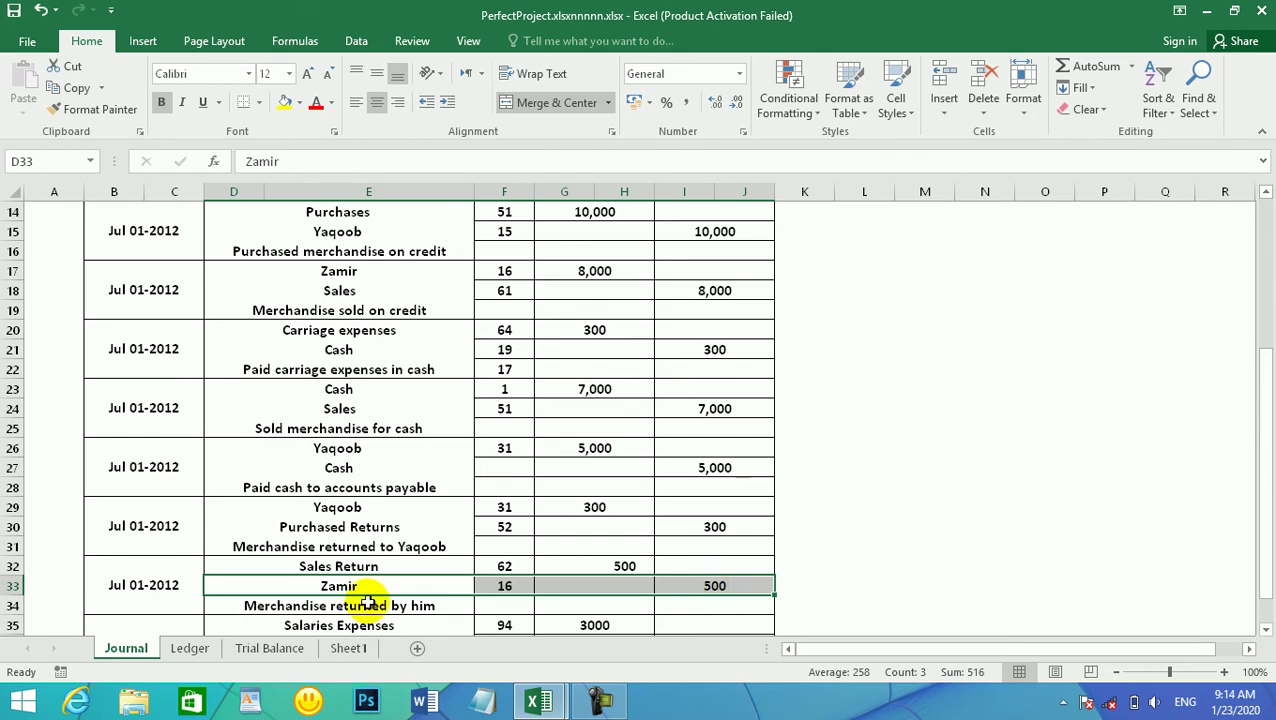
click(196, 649)
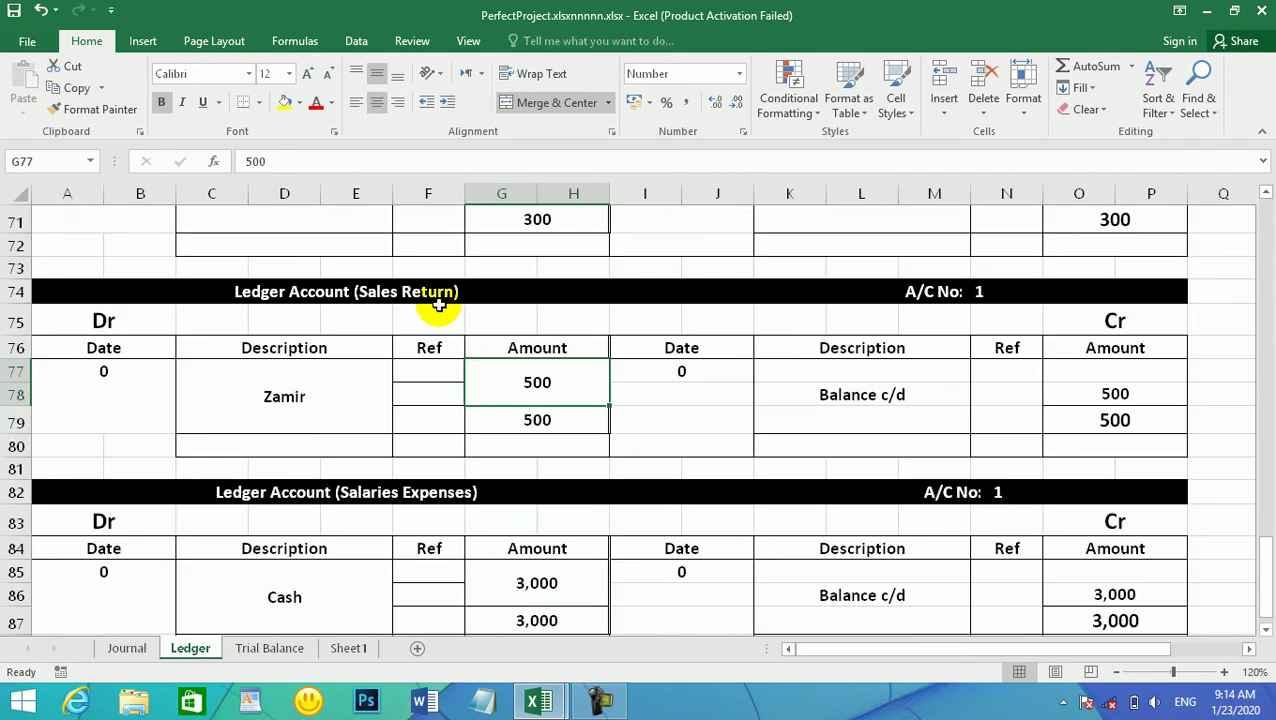
click(553, 420)
drag(858, 398, 1109, 394)
Compare the Salaries Expenses ledger account's cash entry and balance with the matching entry in the Journal sheet
click(1266, 628)
drag(1266, 628, 1266, 628)
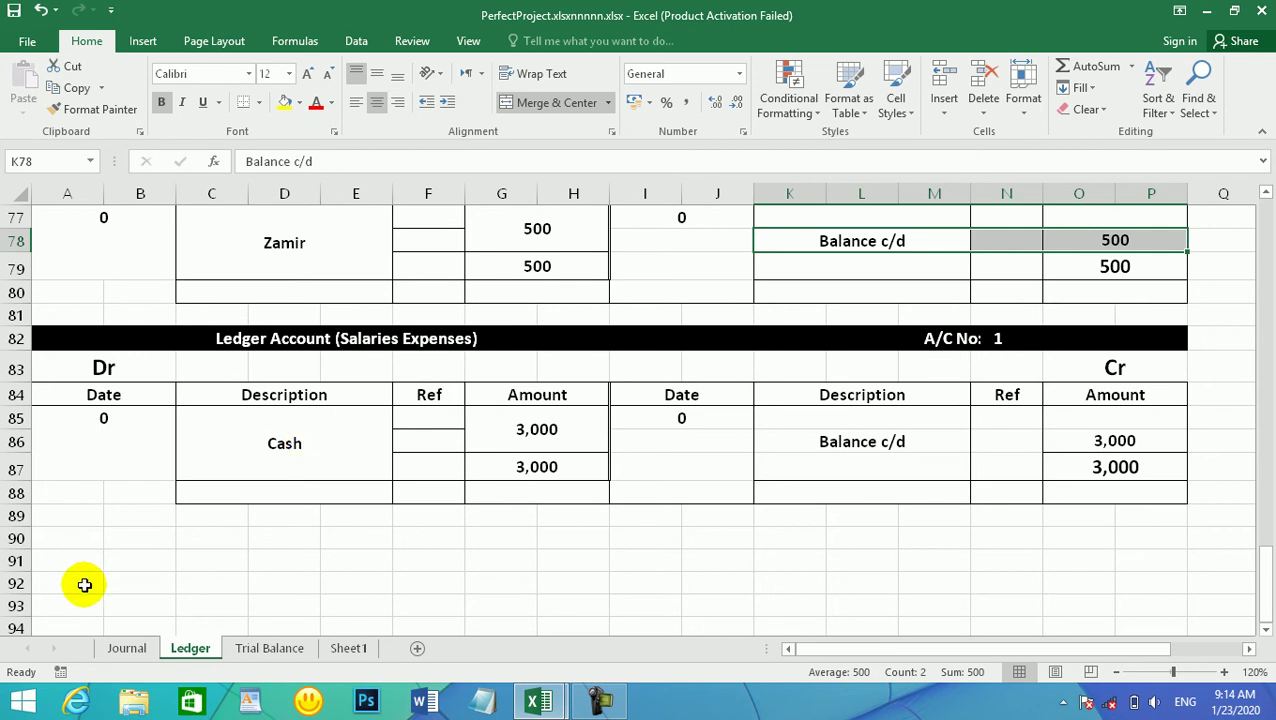
click(122, 649)
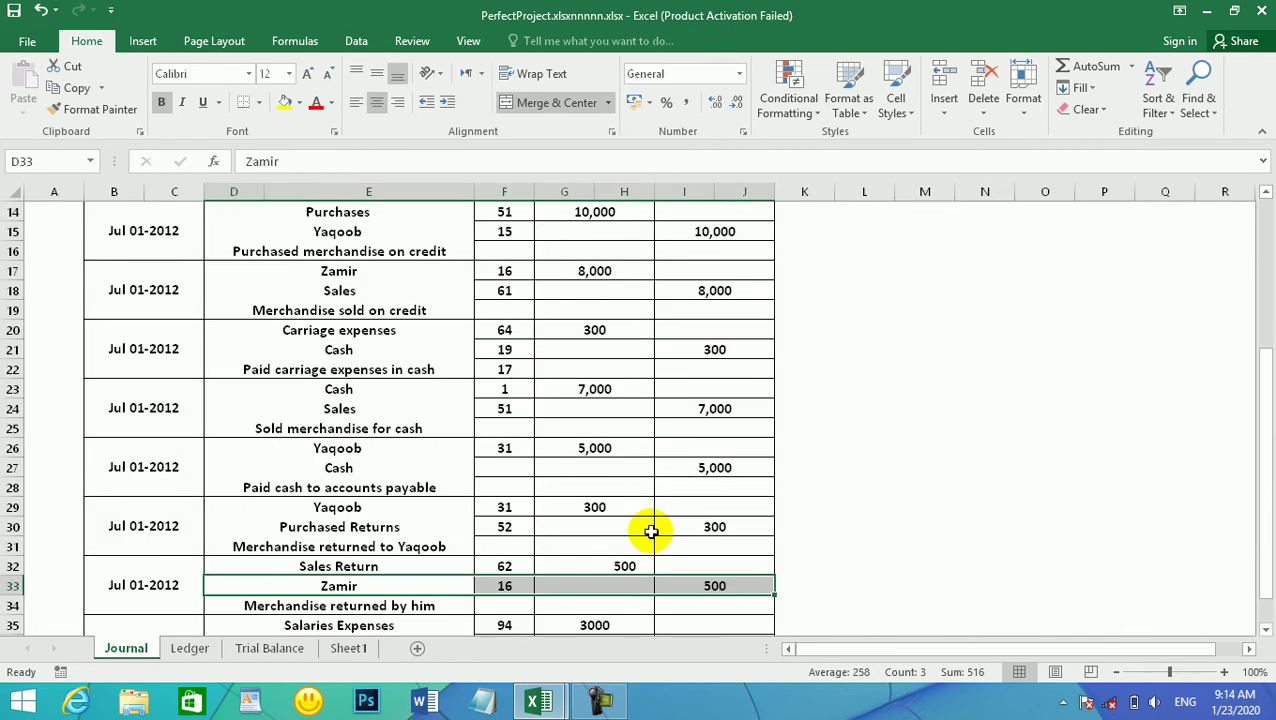
click(1265, 630)
click(1265, 630)
click(1265, 630)
click(1265, 630)
click(1265, 630)
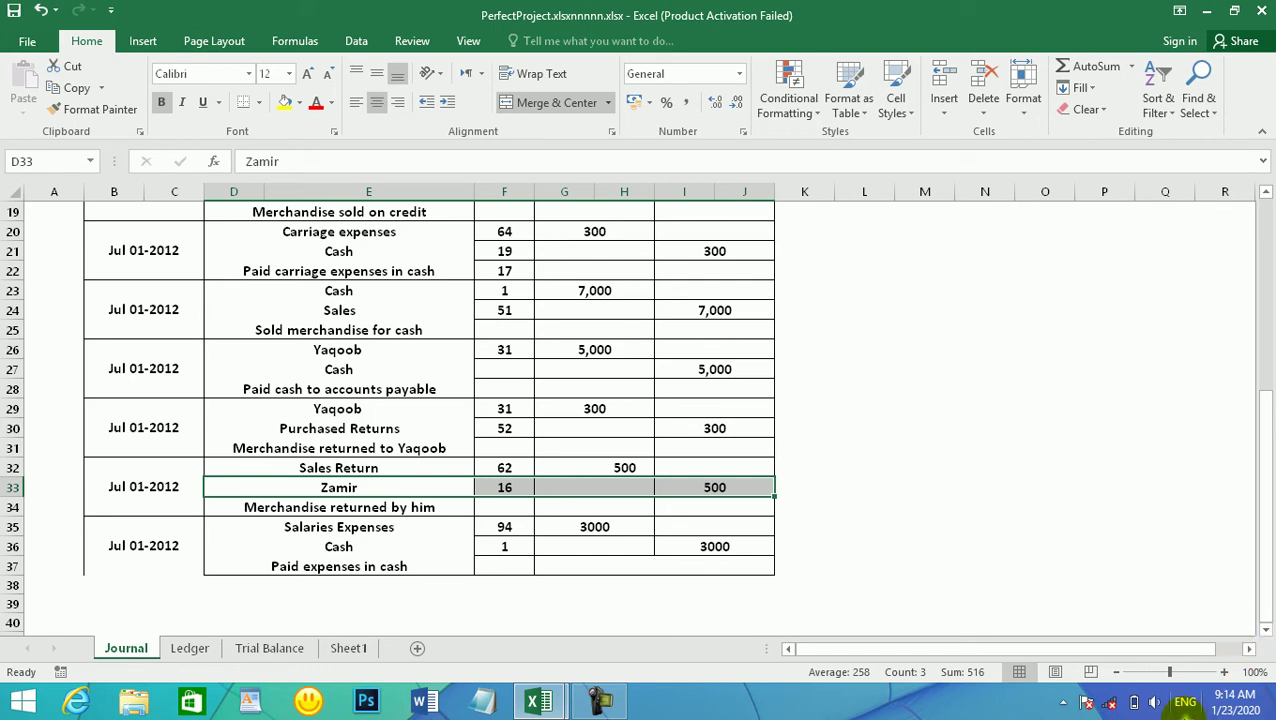
click(180, 645)
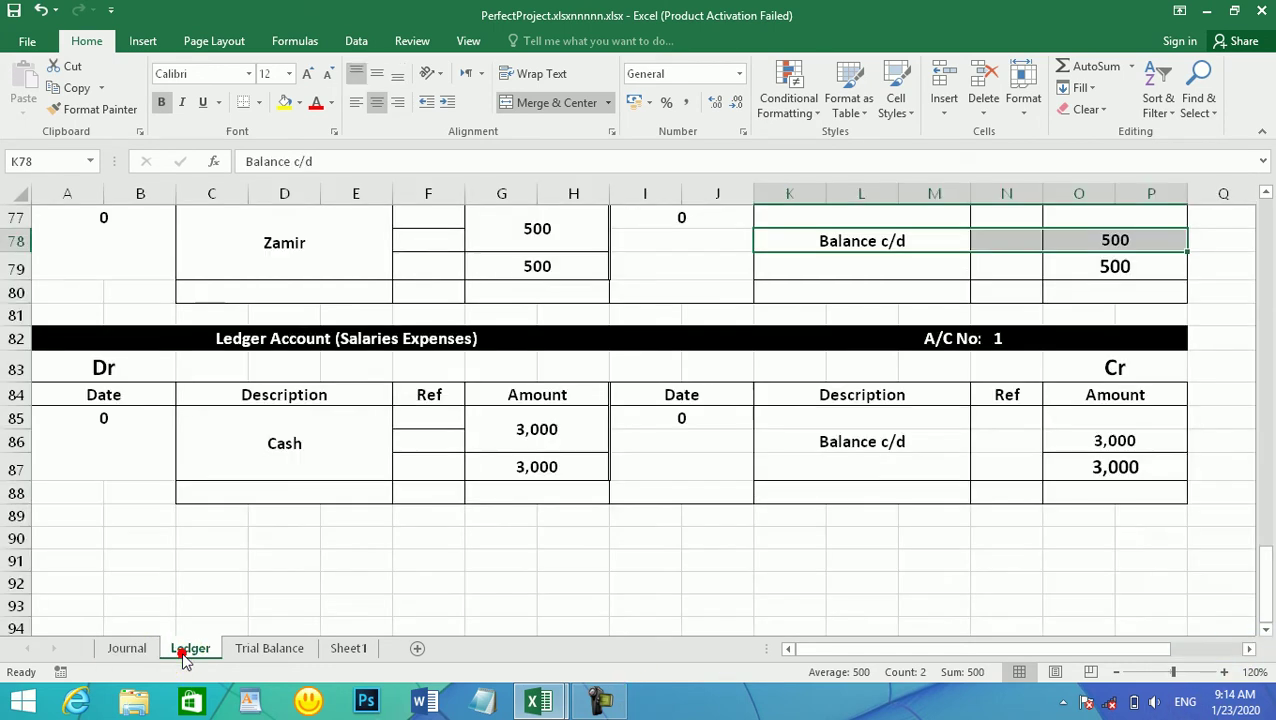
click(518, 432)
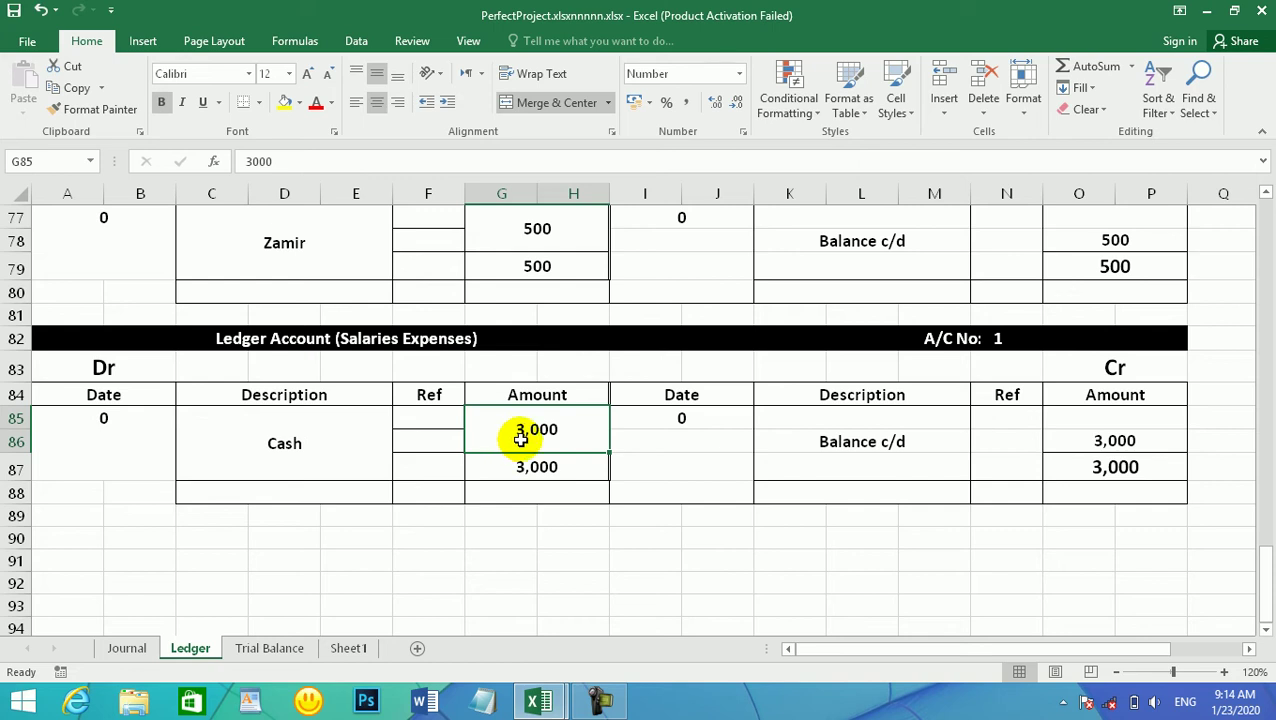
click(911, 437)
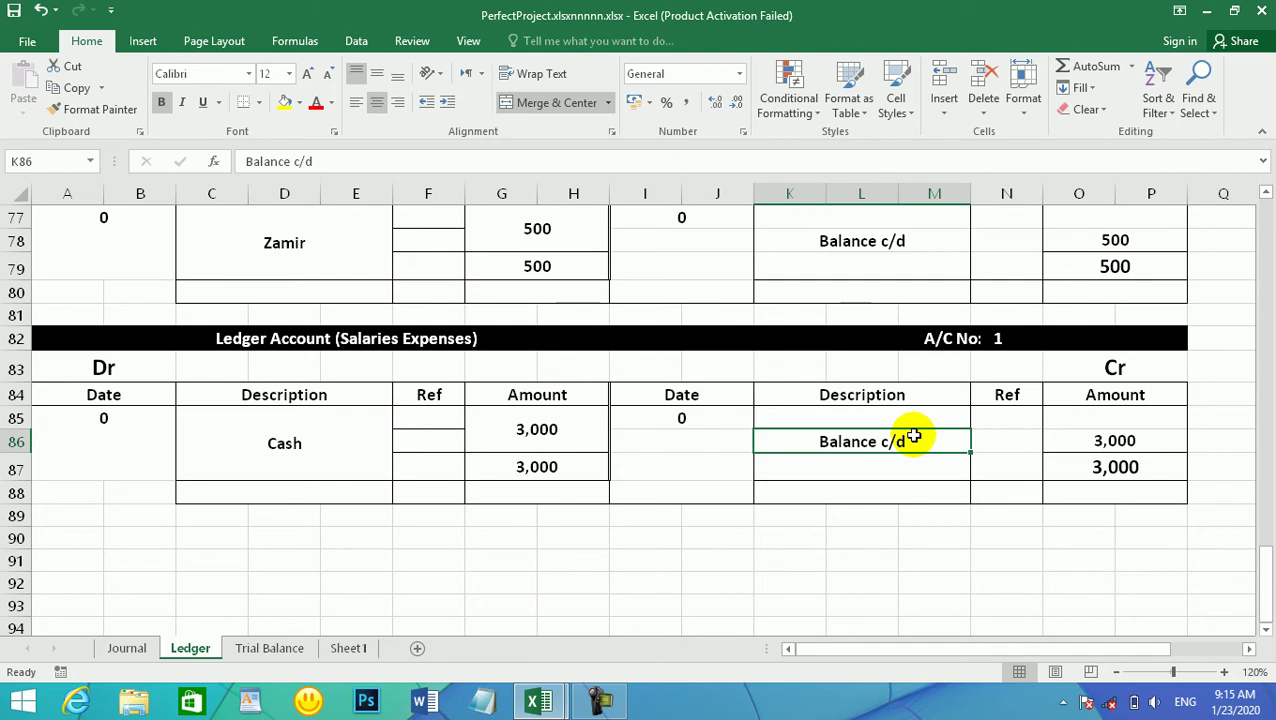
Clear all account names, numbers, and debit and credit amounts from the Trial Balance table, keeping the serial numbers
click(280, 650)
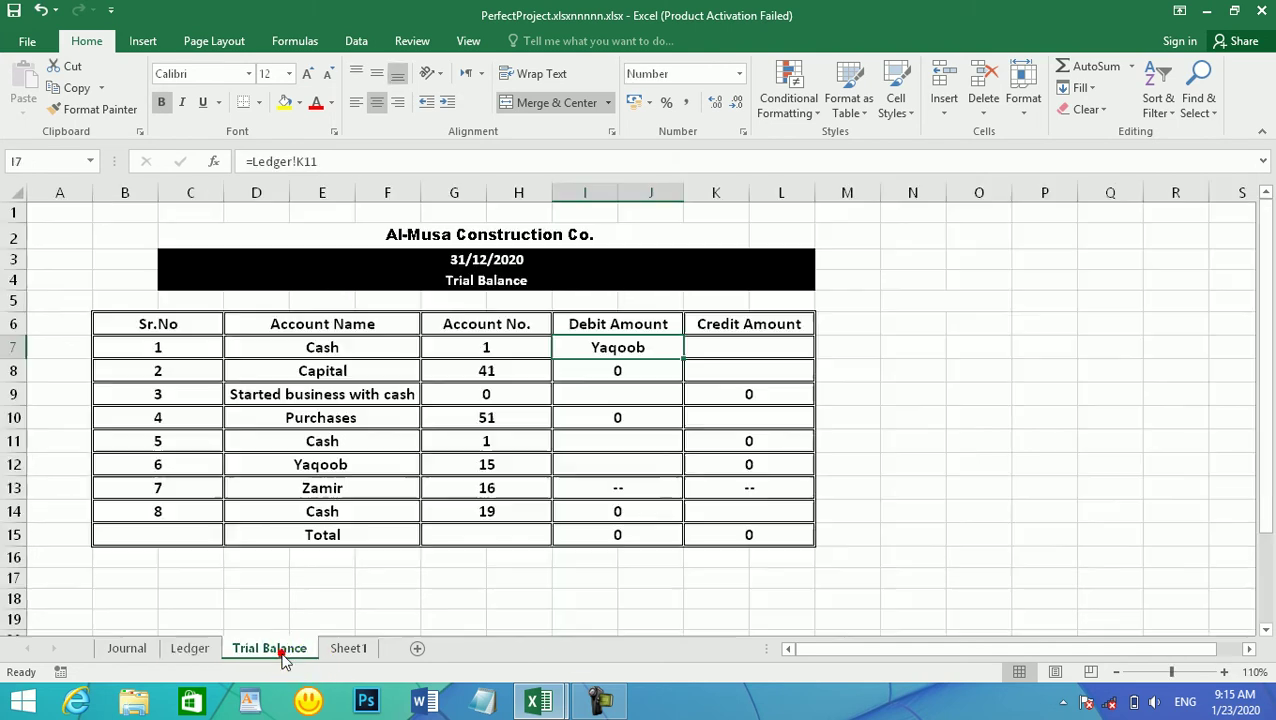
drag(305, 352, 741, 526)
key(Delete)
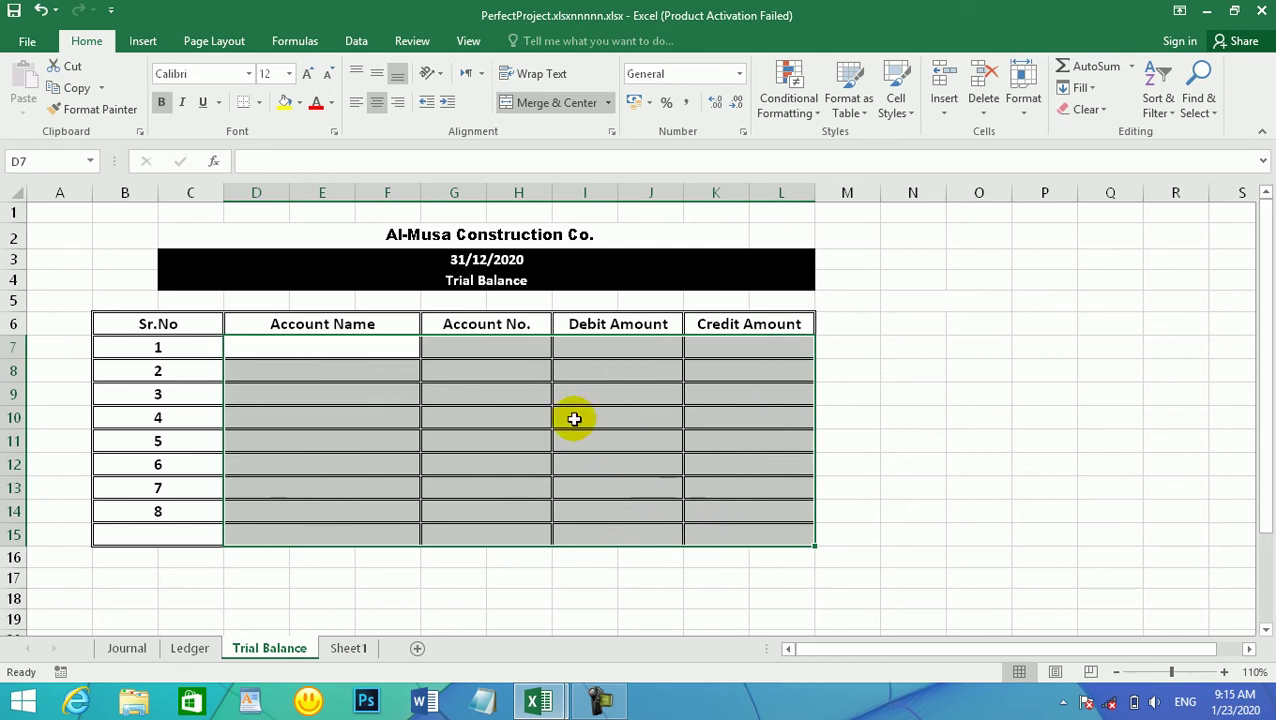
click(392, 346)
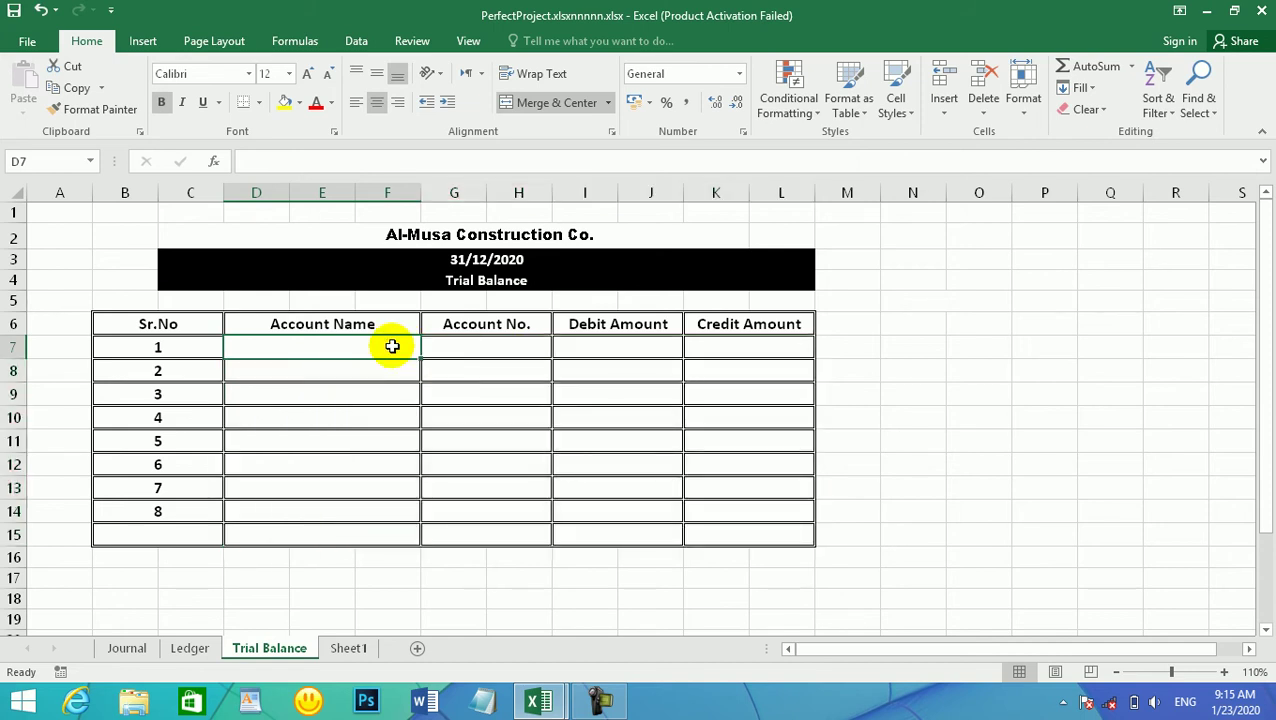
Look up the Cash account's closing balance in the Ledger sheet and return to the Trial Balance sheet
click(198, 648)
drag(1263, 594, 1262, 235)
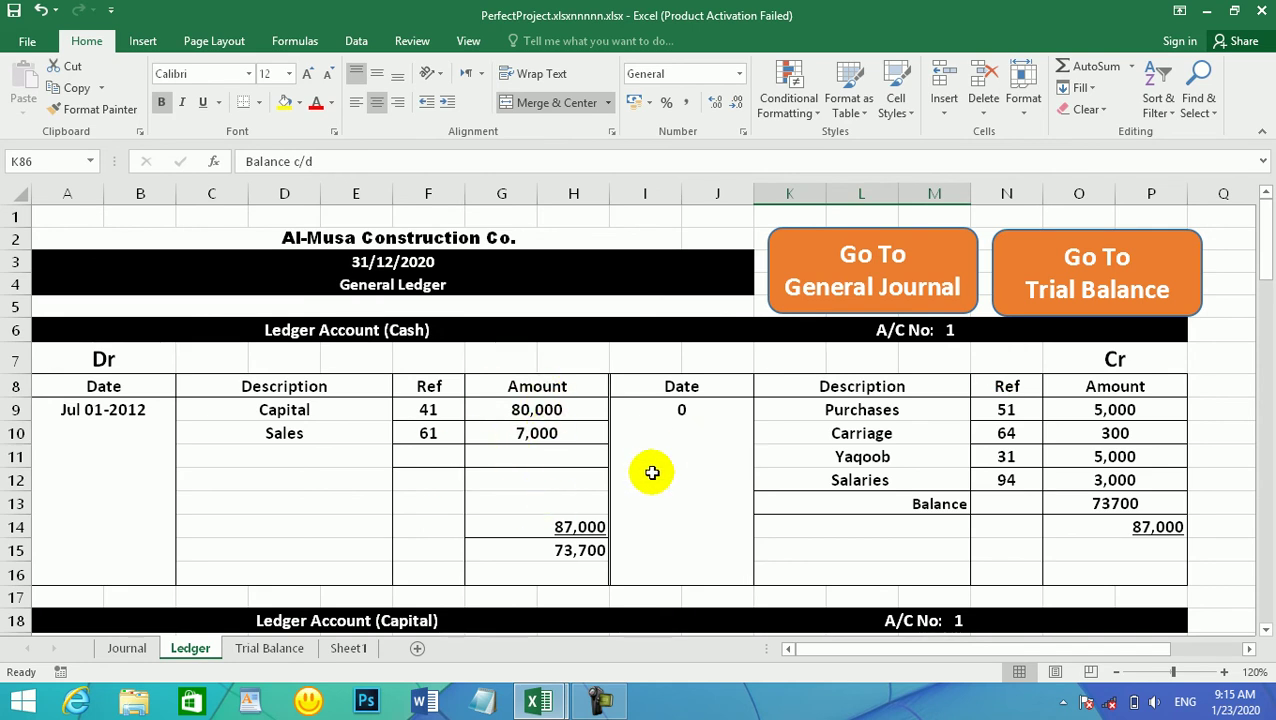
drag(931, 504, 1084, 503)
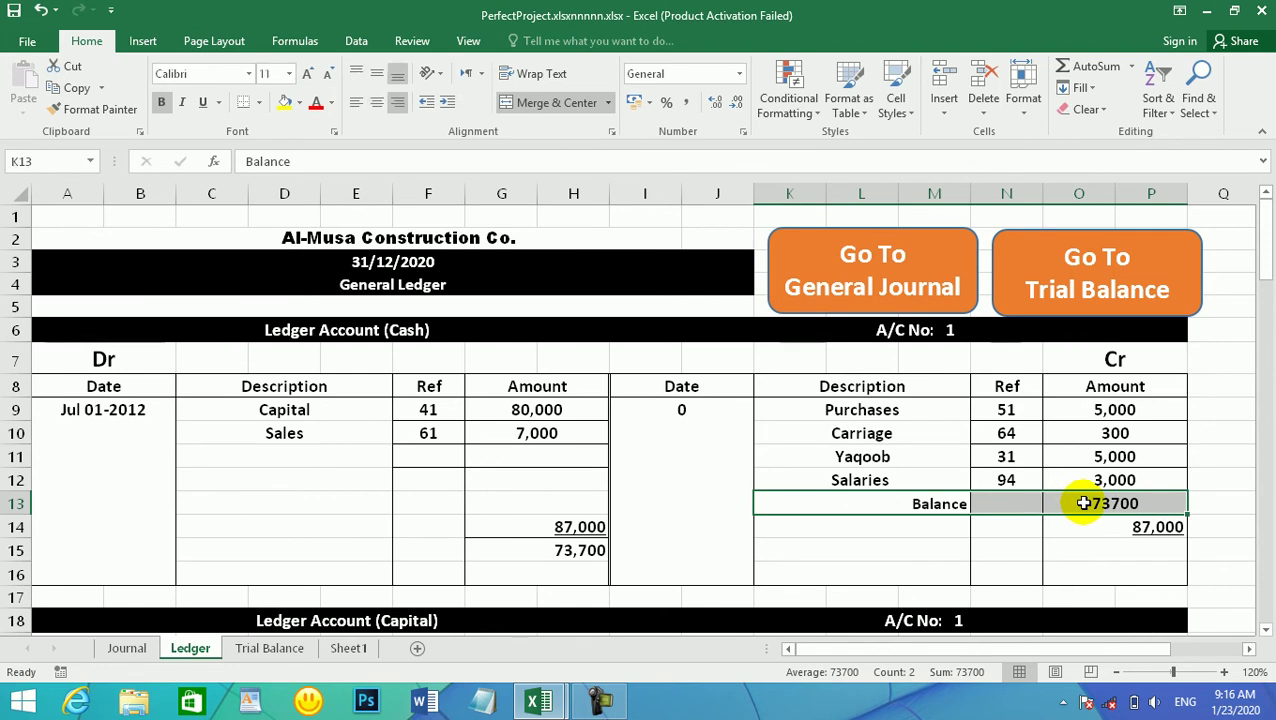
click(303, 650)
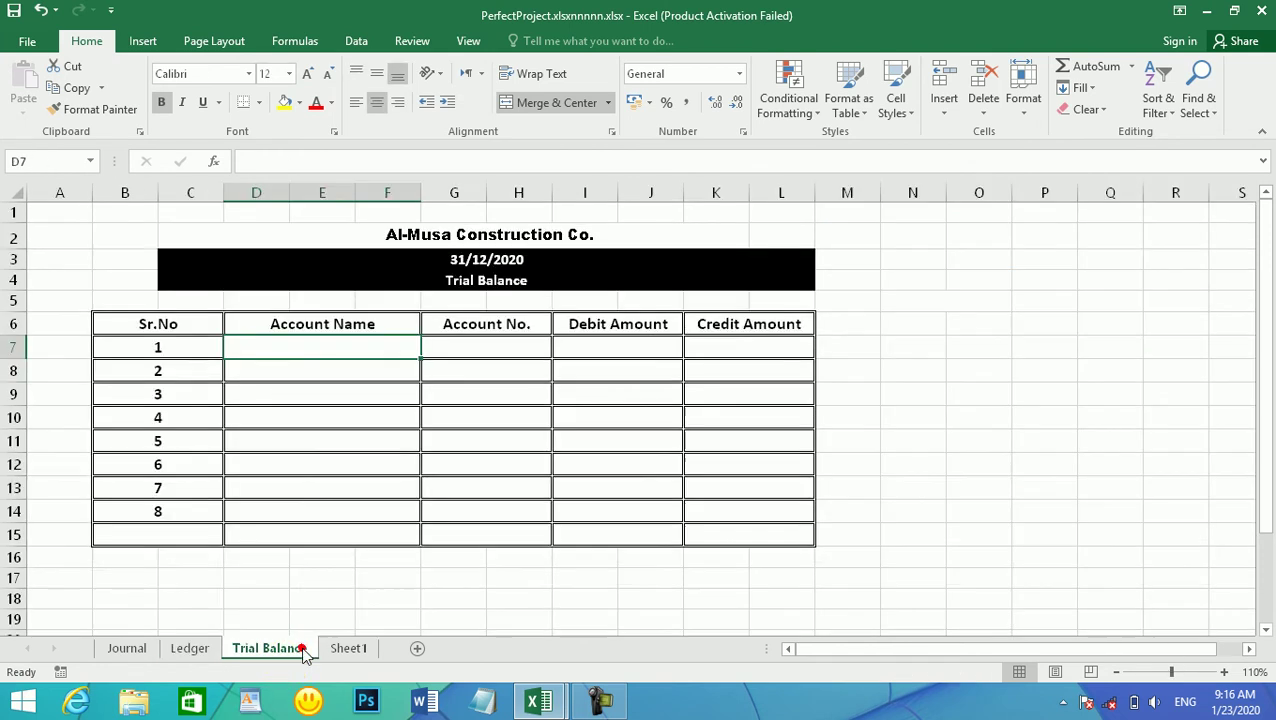
click(401, 387)
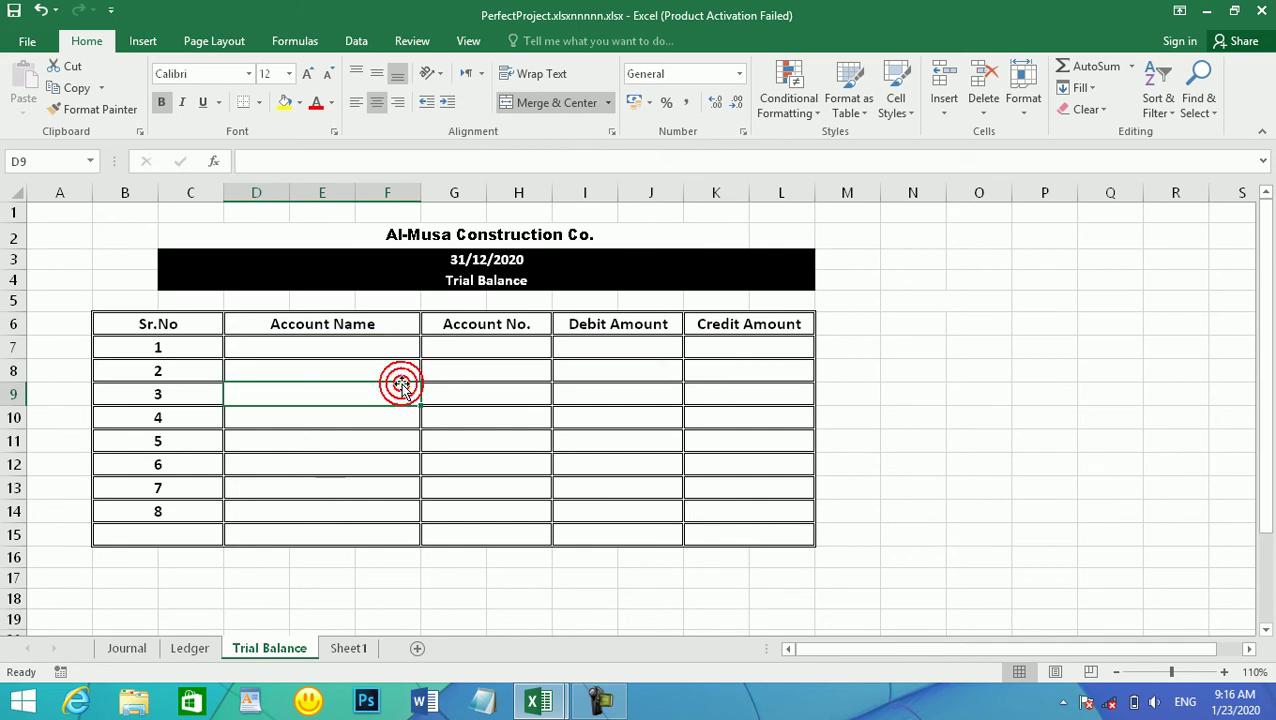
text(c)
key(Escape)
key(Up)
key(Up)
key(Up)
key(Down)
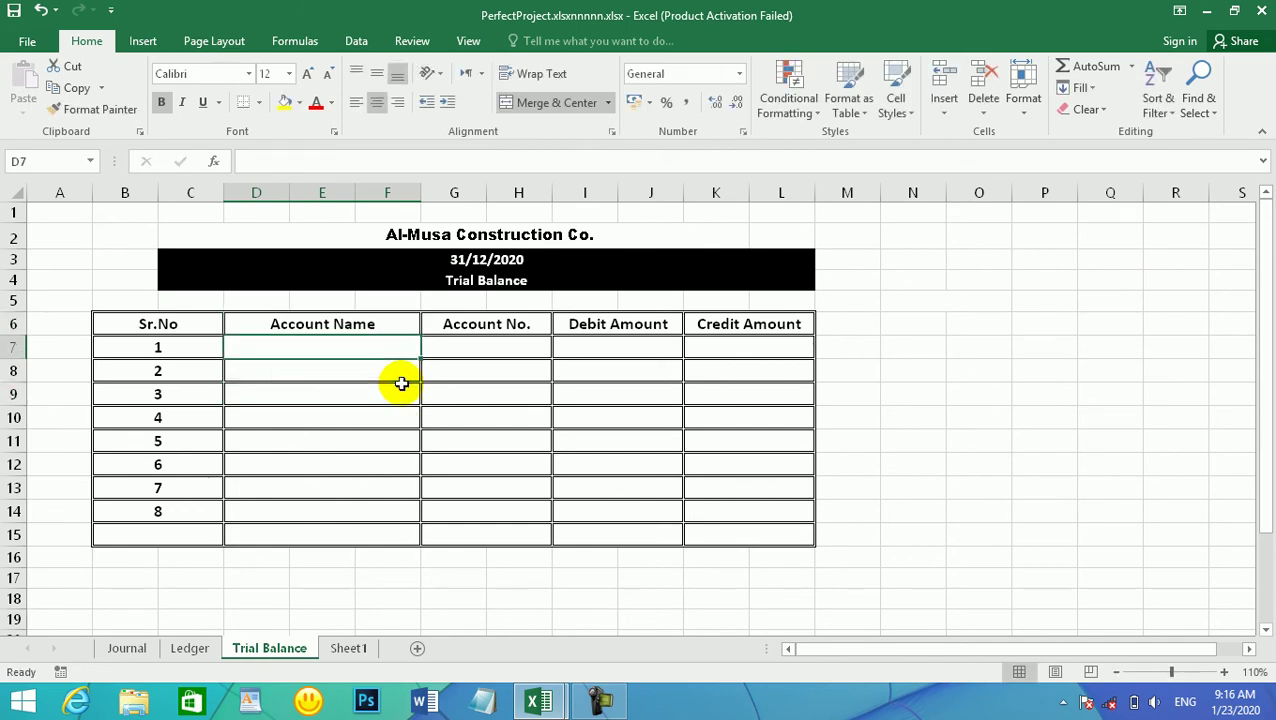
Fill the first Trial Balance row with account name Cash A/C and a debit amount of 73,700
text(Cash)
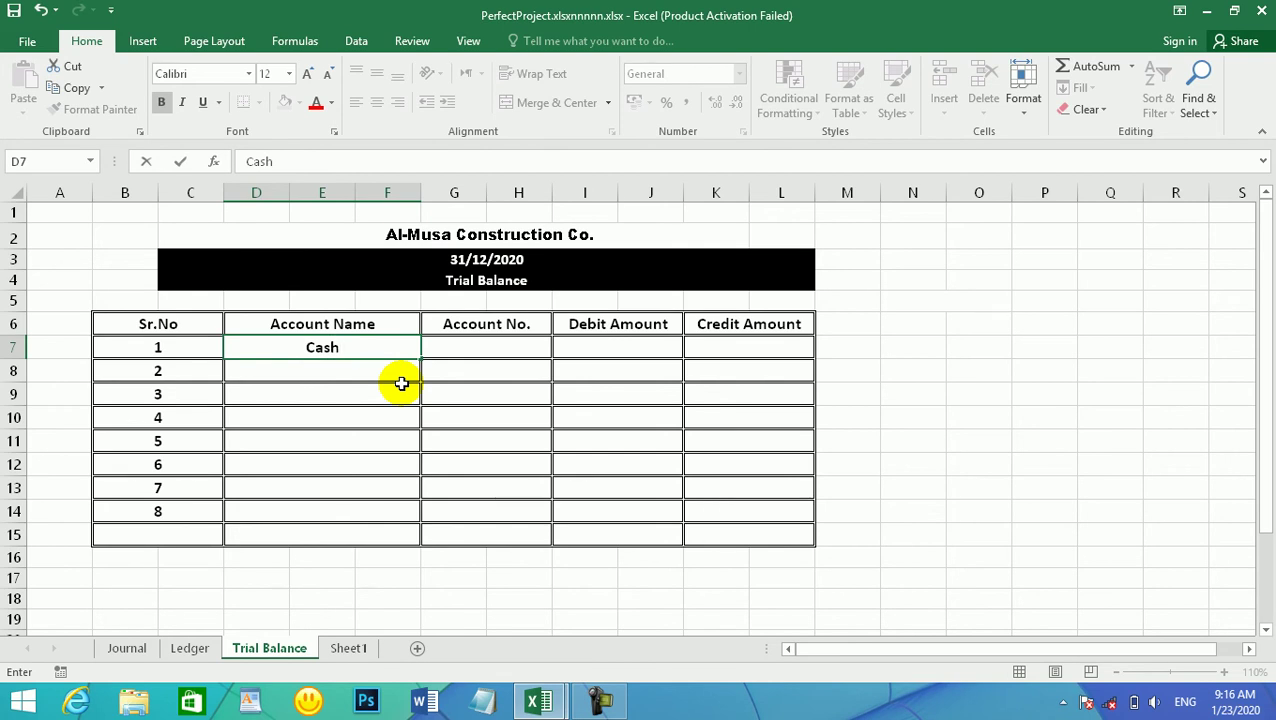
text( A/C)
key(Tab)
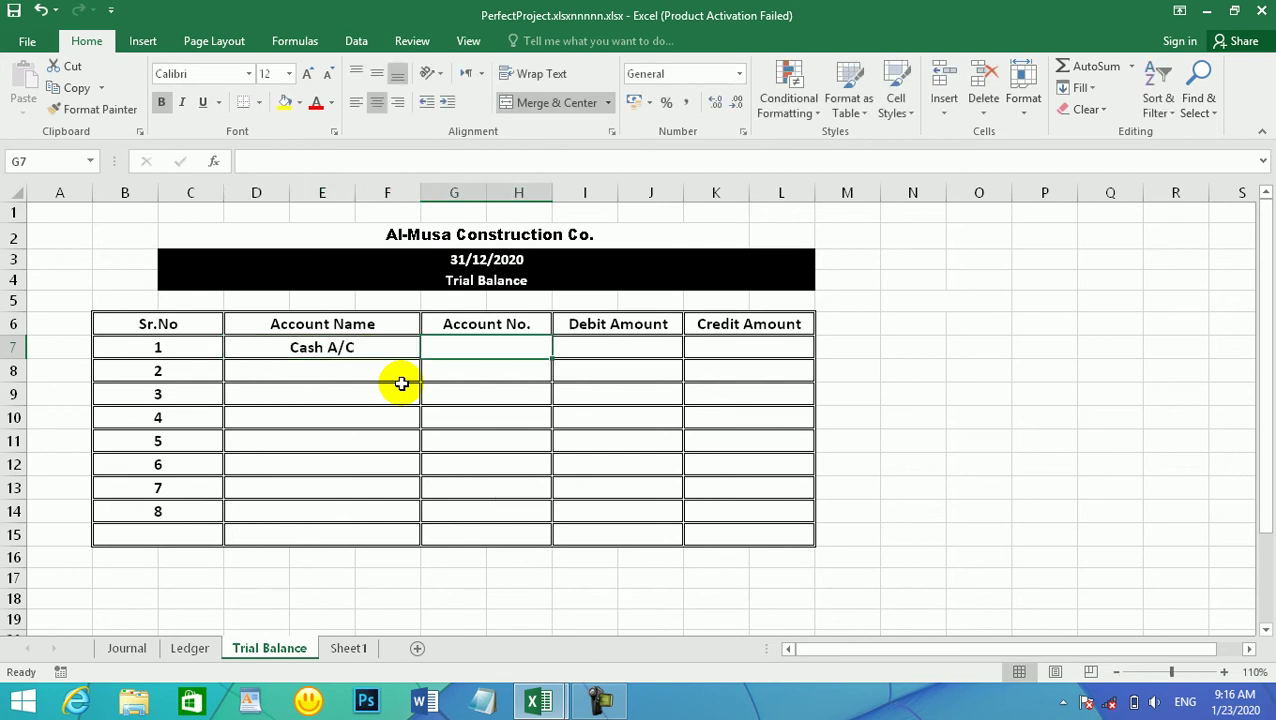
key(Tab)
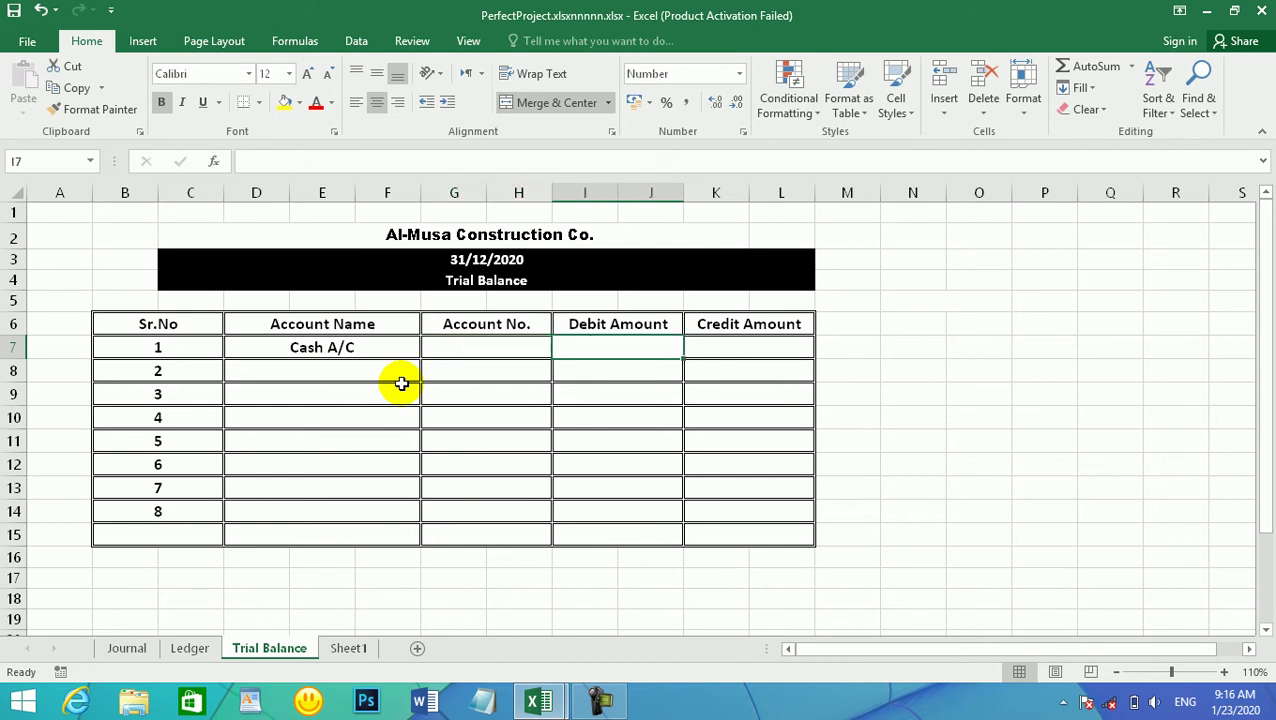
text(73)
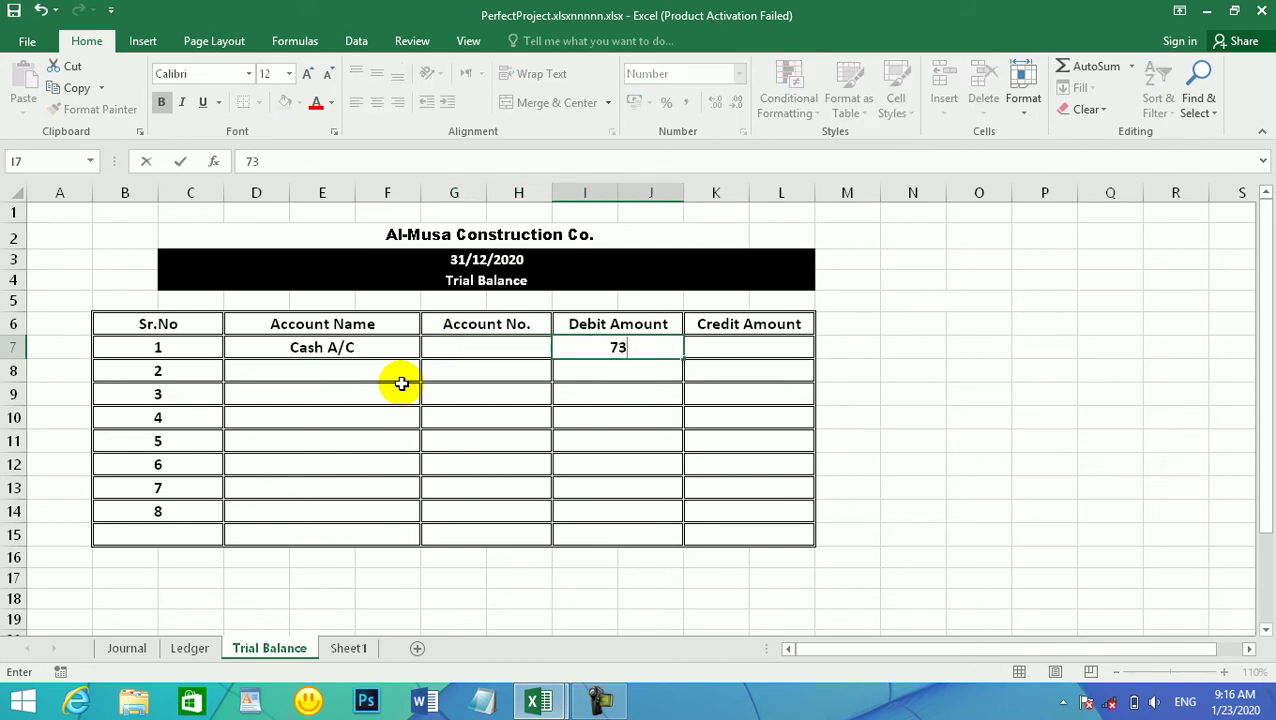
text(700)
click(401, 383)
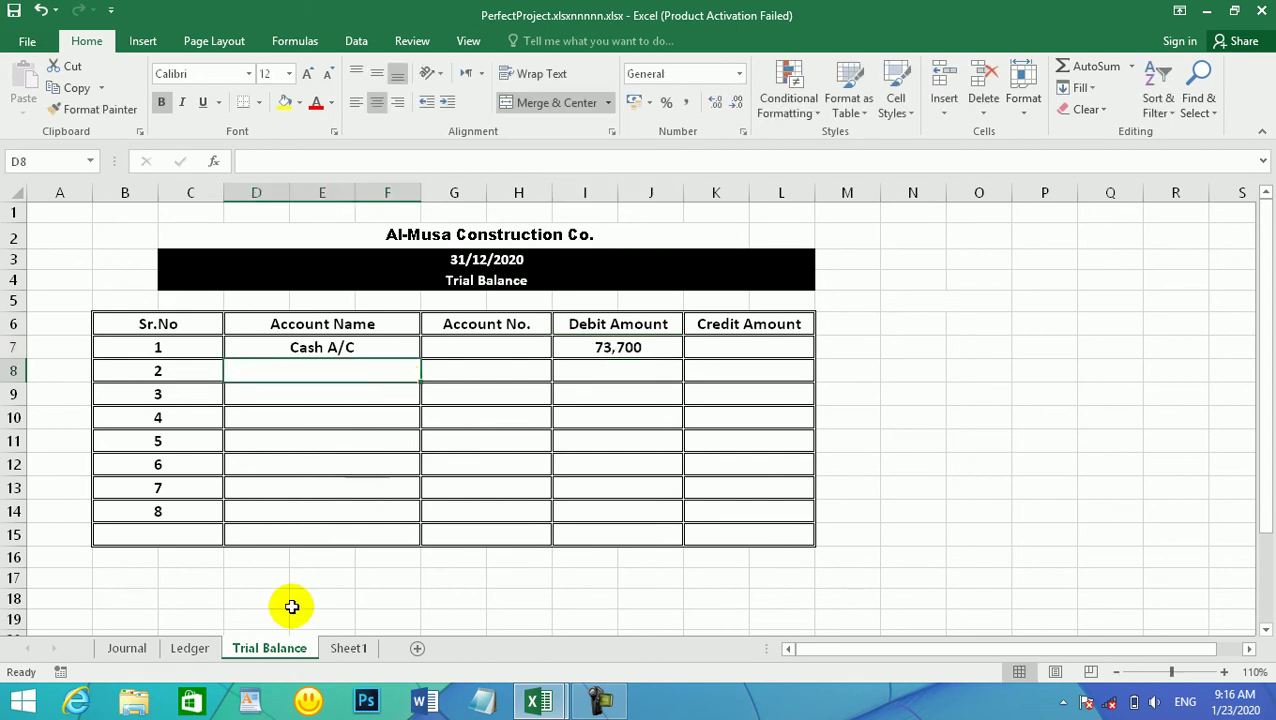
Examine the Capital account in the Ledger sheet to determine its balance and whether it is debit or credit
click(190, 649)
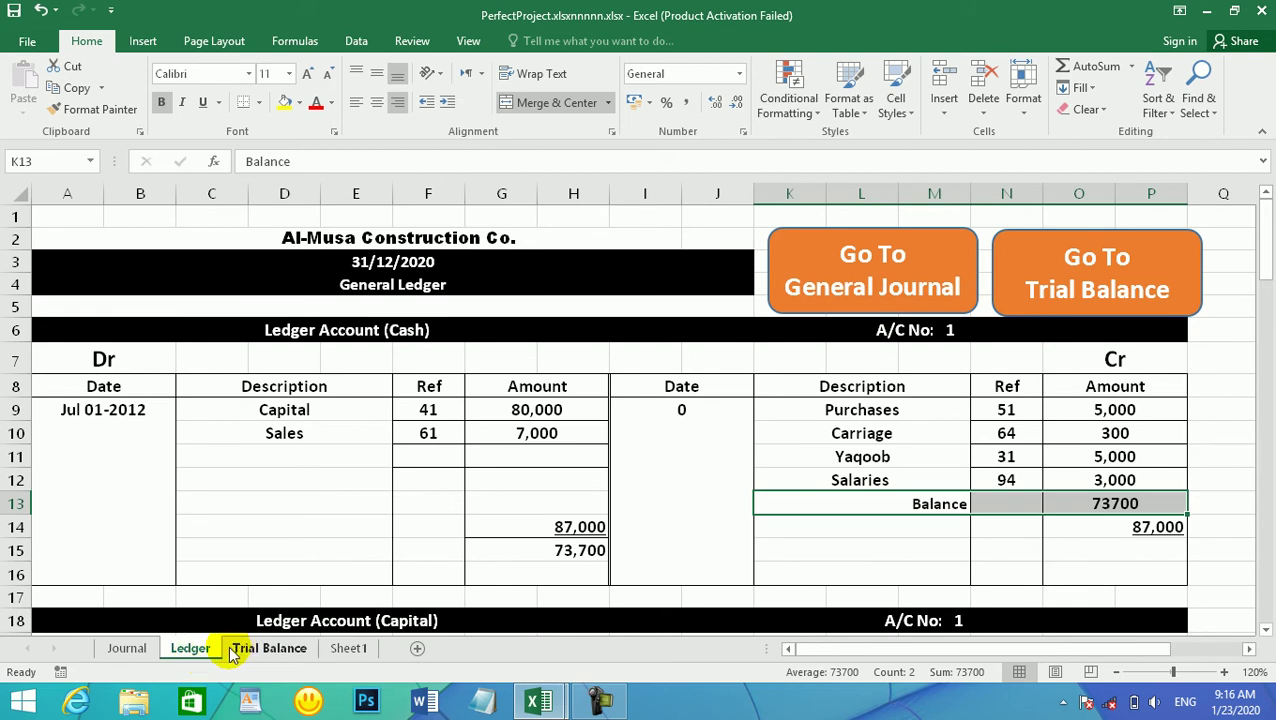
click(328, 474)
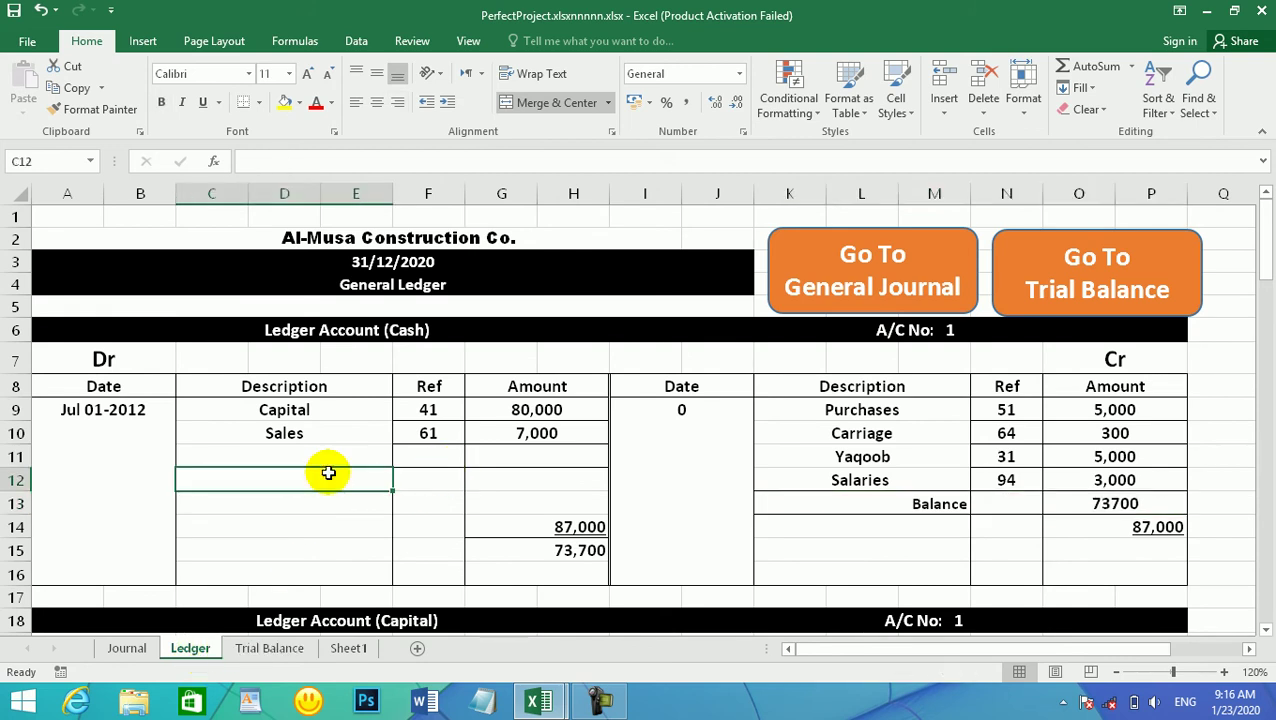
key(Down)
key(Down)
key(Down)
key(Down)
key(Down)
key(Down)
key(Down)
key(Down)
key(Down)
key(Down)
key(Down)
key(Down)
key(Down)
key(Down)
key(Down)
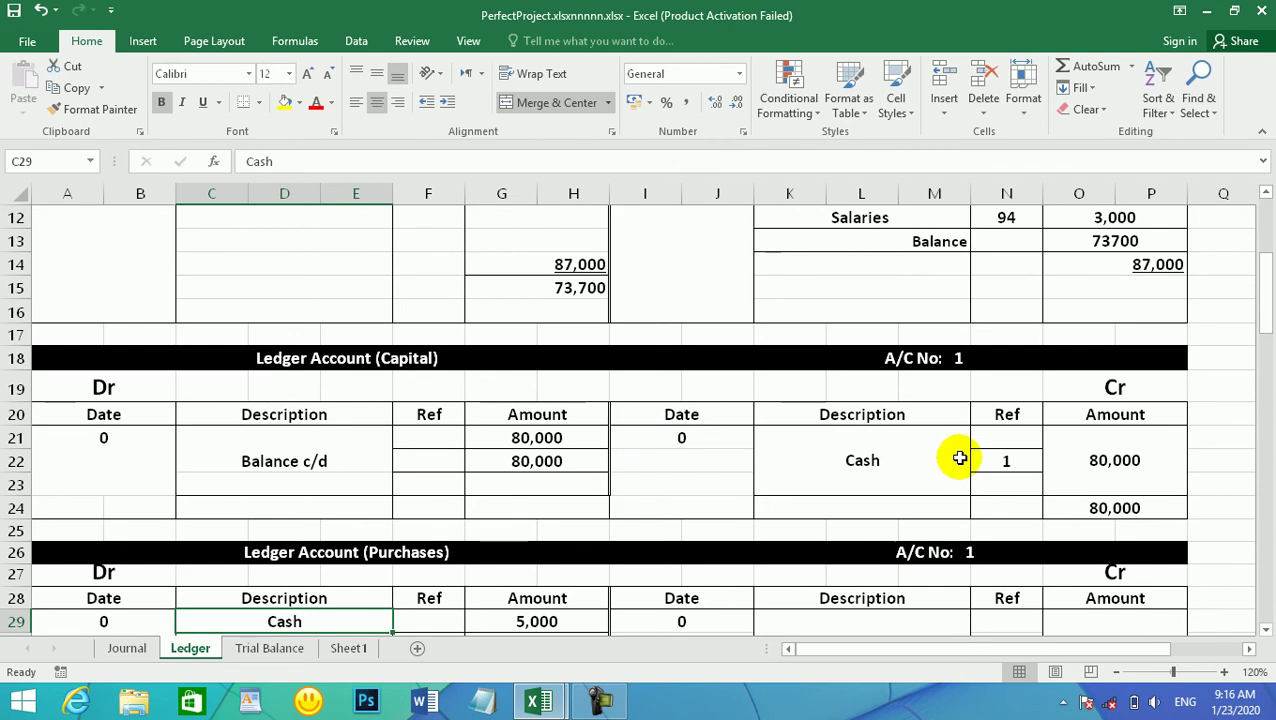
click(1081, 508)
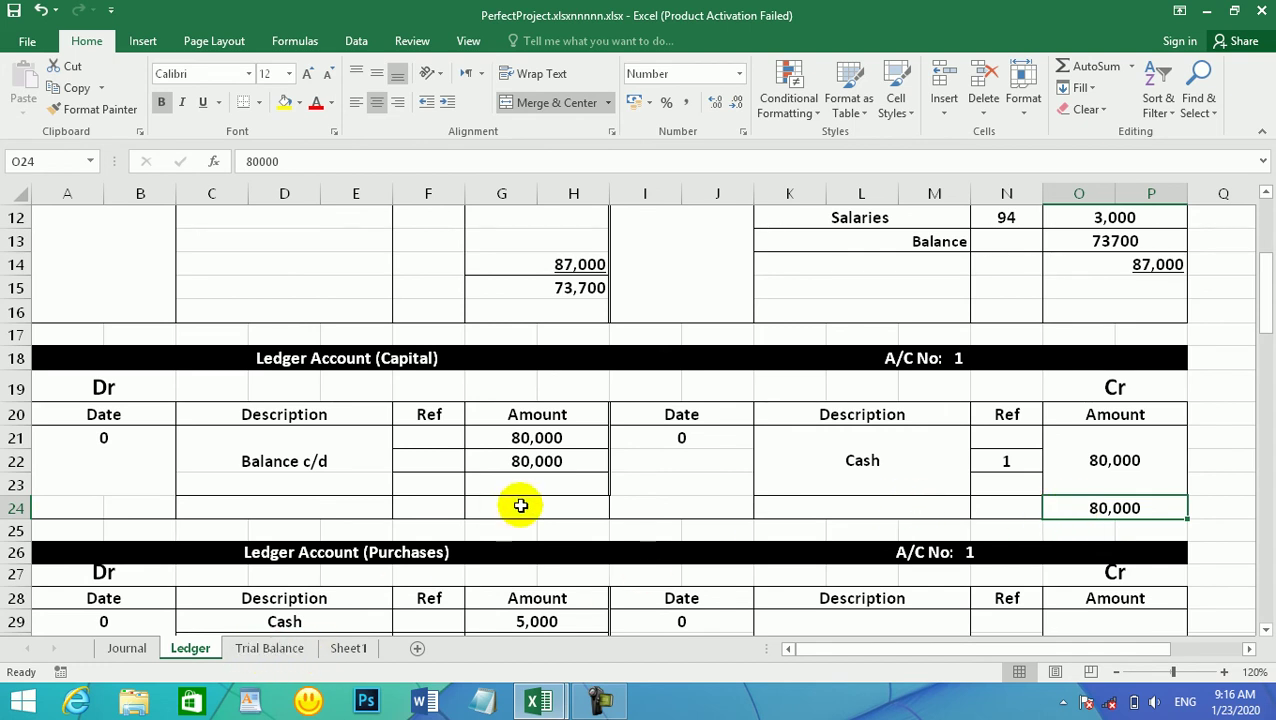
key(Up)
key(Up)
key(Down)
key(Down)
key(Up)
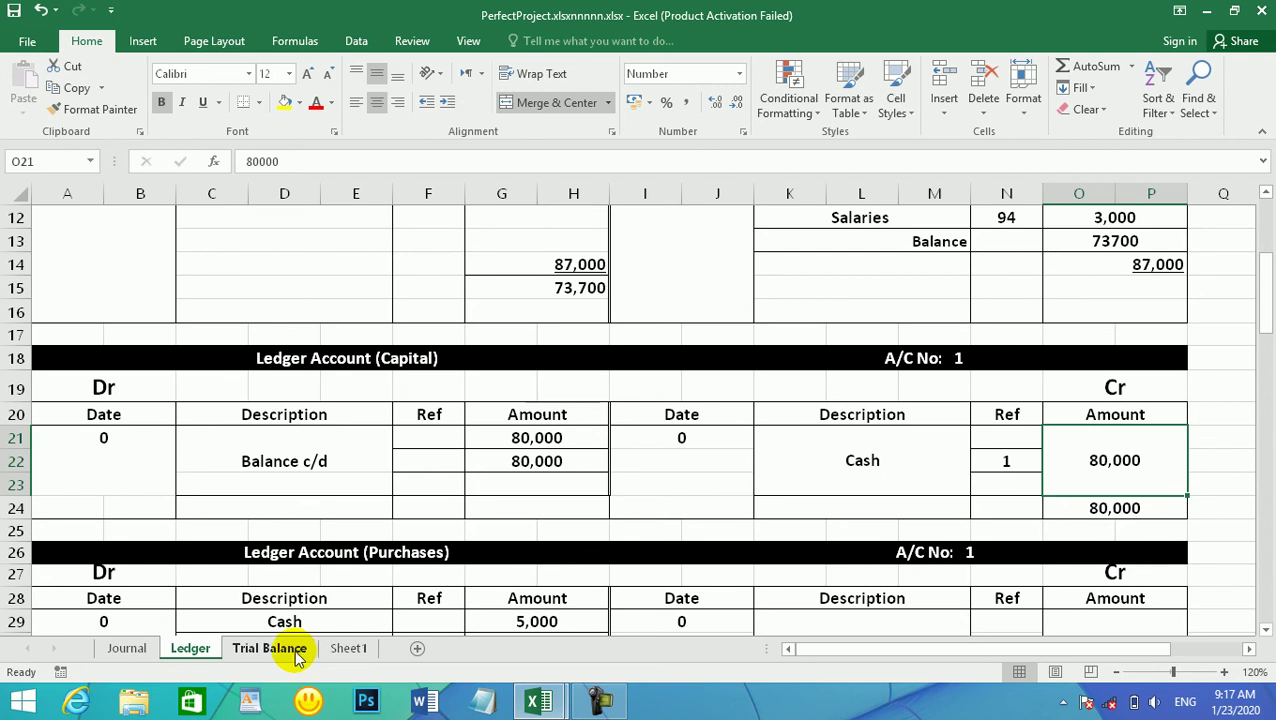
Enter Capital A/C as the account name in the second row of the Trial Balance sheet
click(298, 650)
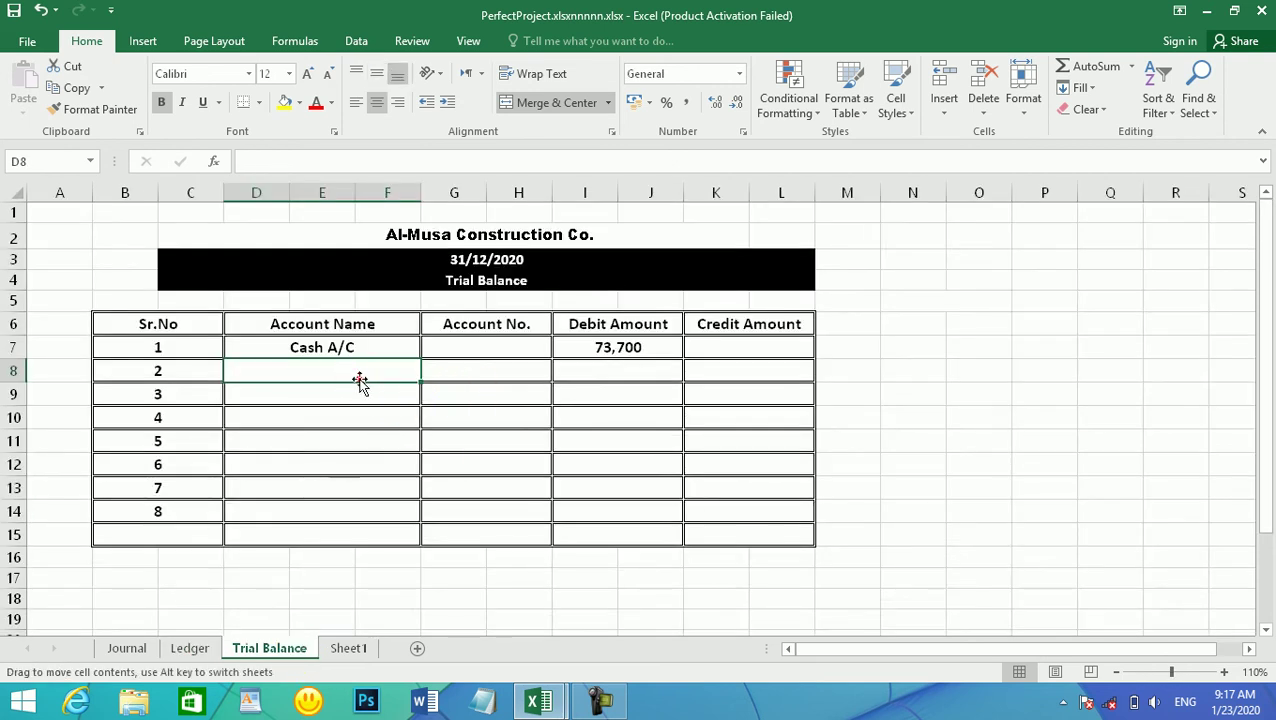
text(cA)
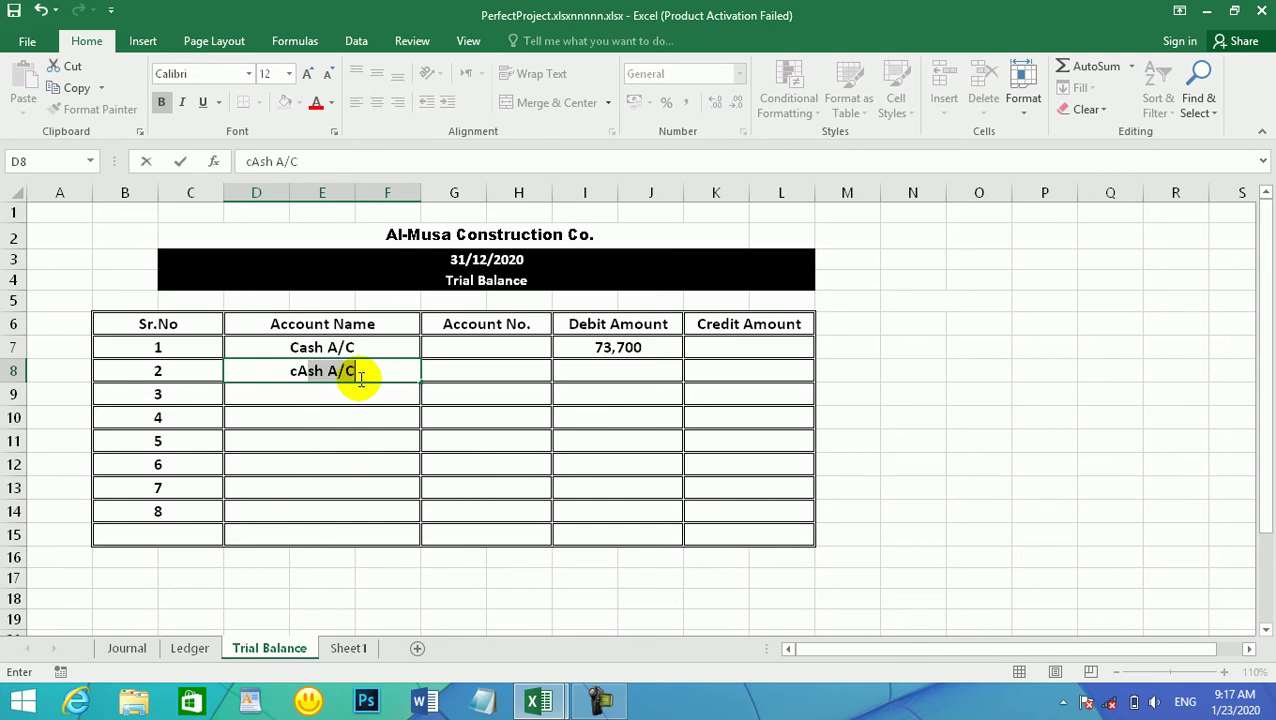
key(BackSpace)
key(BackSpace)
key(BackSpace)
text(Ca)
key(BackSpace)
key(BackSpace)
key(BackSpace)
text(apital A/C)
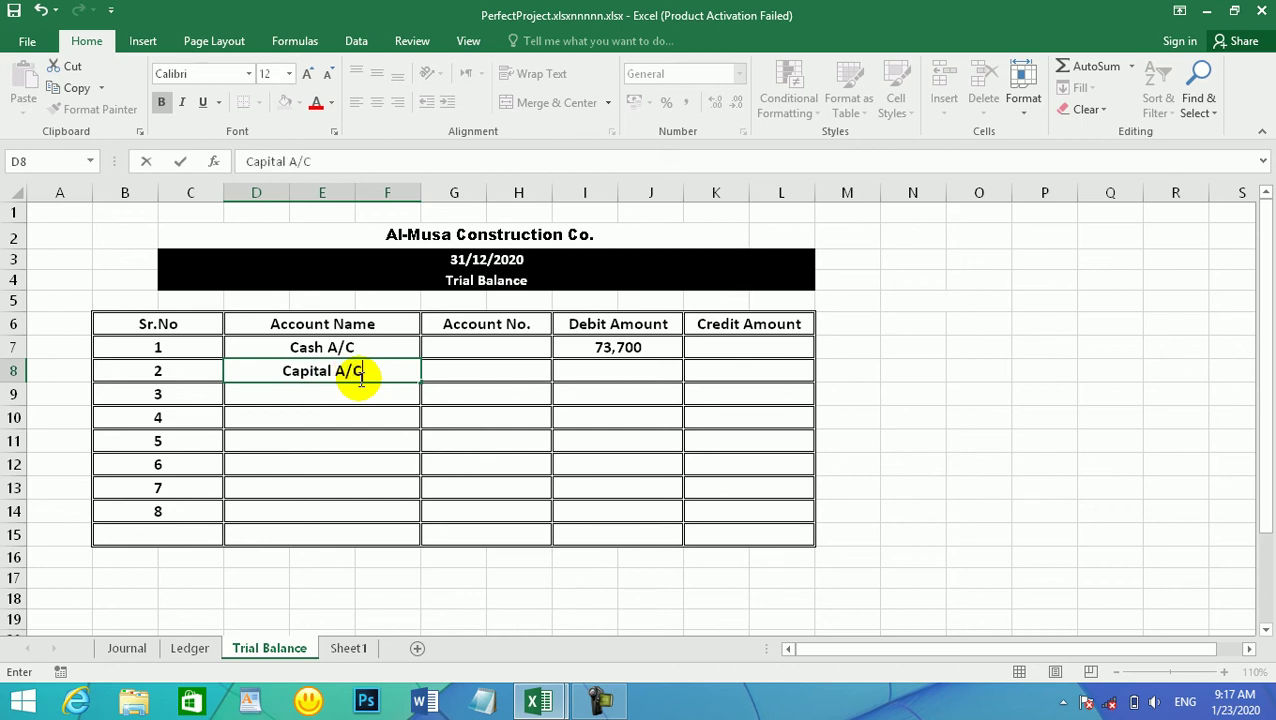
Enter 80,000 as the credit amount for Capital A/C in the Trial Balance
key(Tab)
key(Tab)
key(Tab)
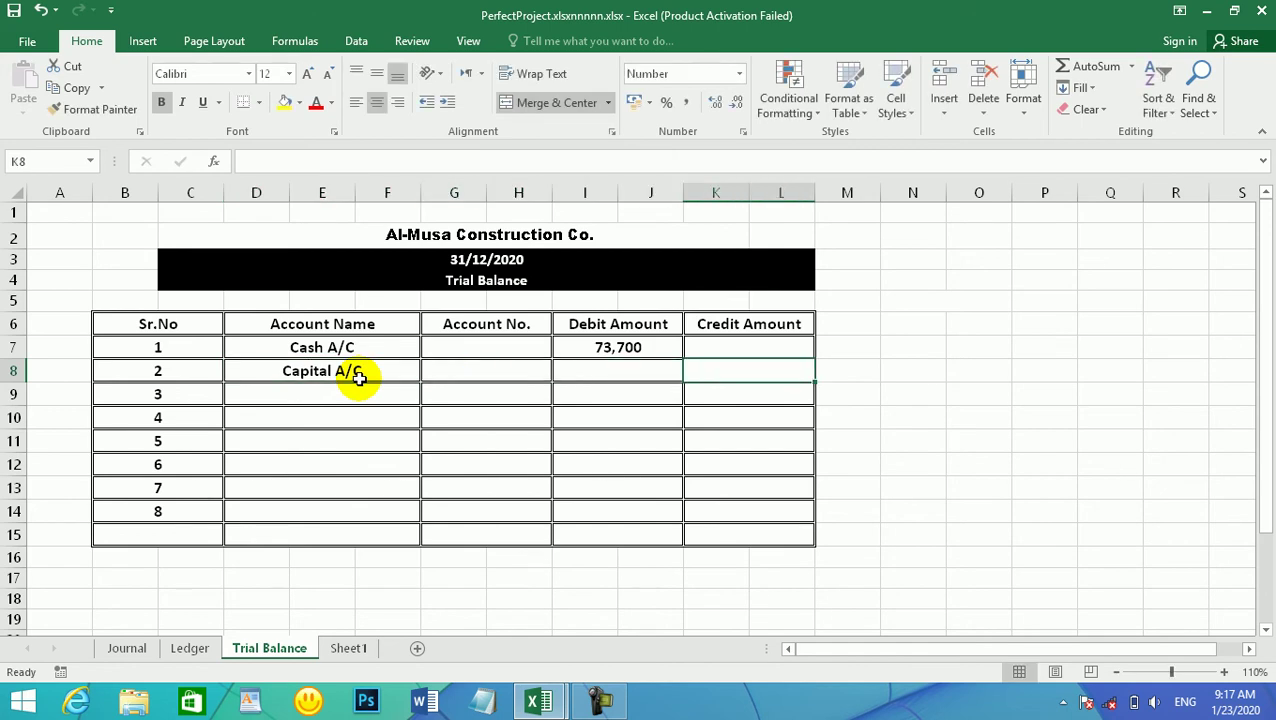
text(800)
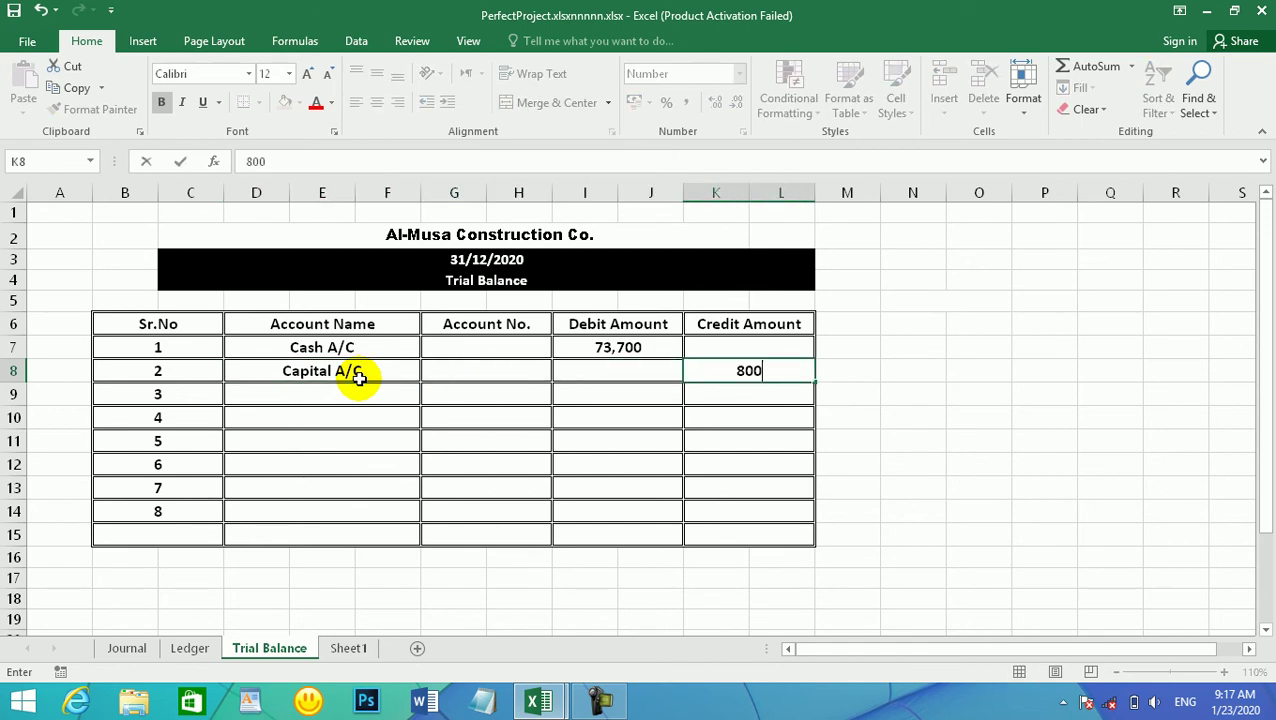
text(,0000)
key(Return)
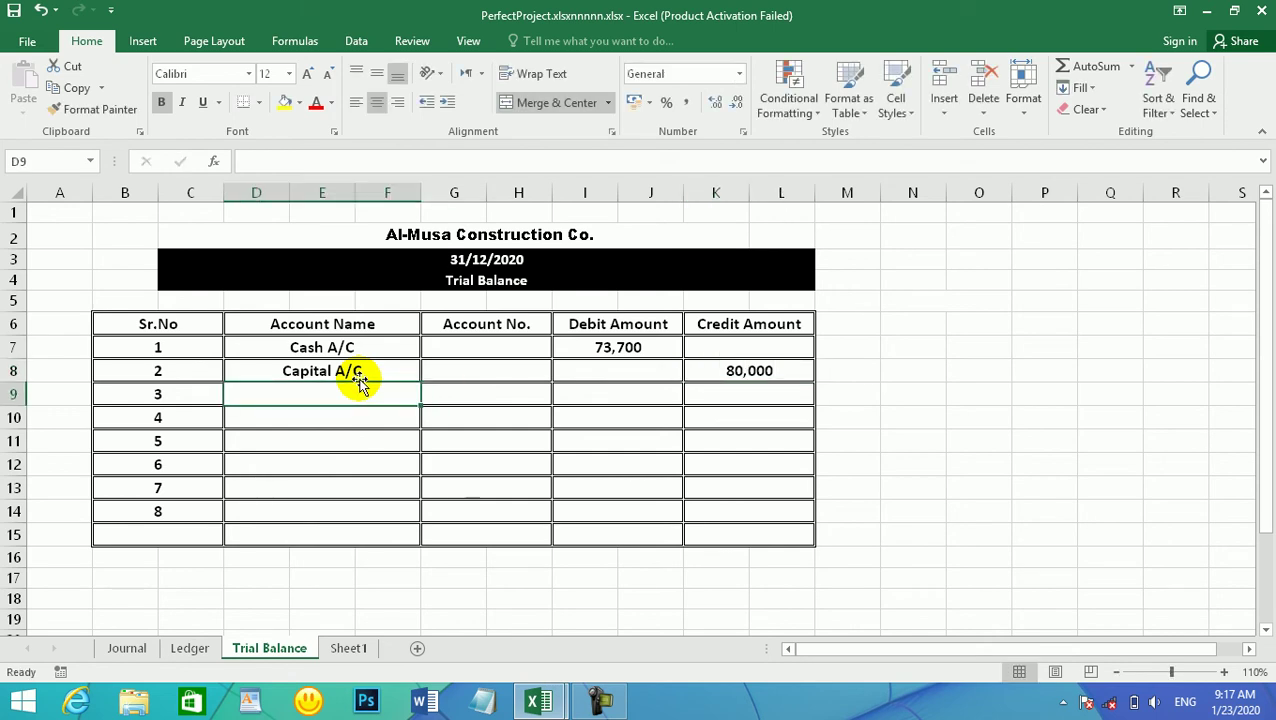
Examine the Purchases account in the Ledger sheet to determine its balance and whether it is debit or credit
click(189, 648)
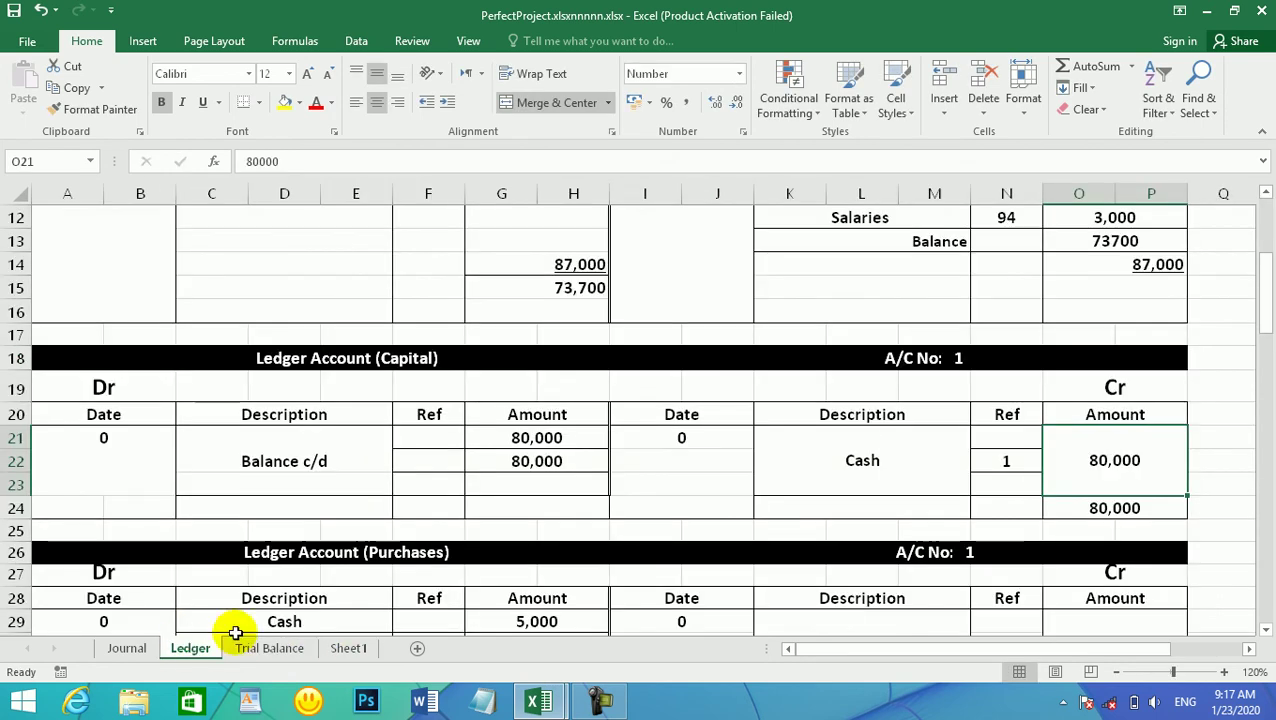
key(Up)
key(Down)
key(Down)
key(Down)
key(Down)
key(Down)
key(Down)
key(Down)
key(Down)
key(Down)
key(Down)
key(Down)
key(Down)
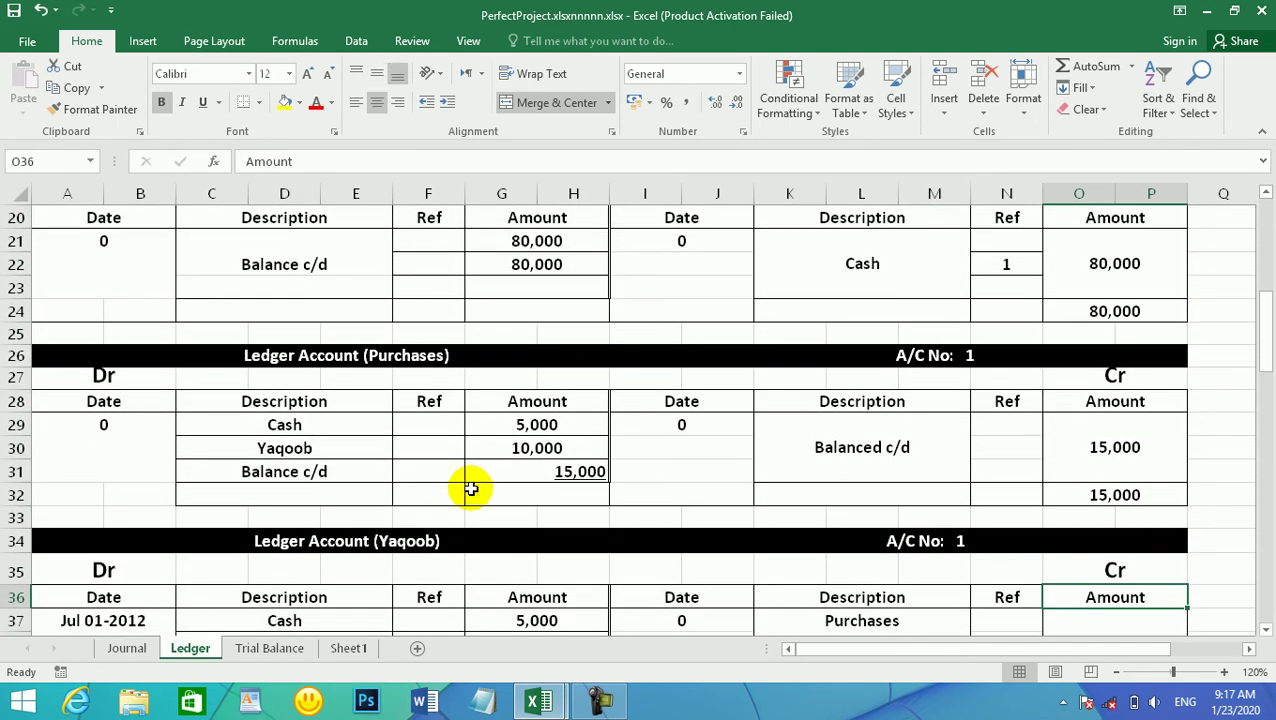
click(560, 473)
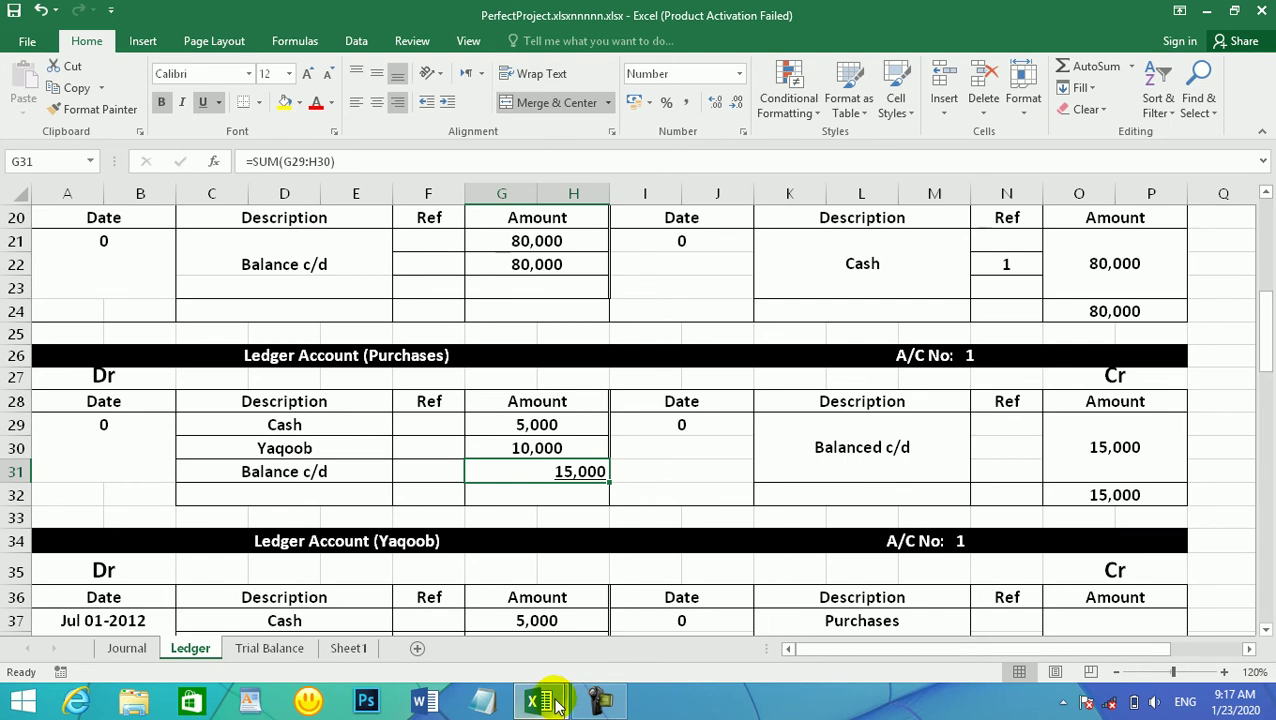
Consult the completed trial balance in the PerfectProject.xlsx workbook, and return to the Ledger sheet of the working file
mouse_move(558, 693)
click(652, 596)
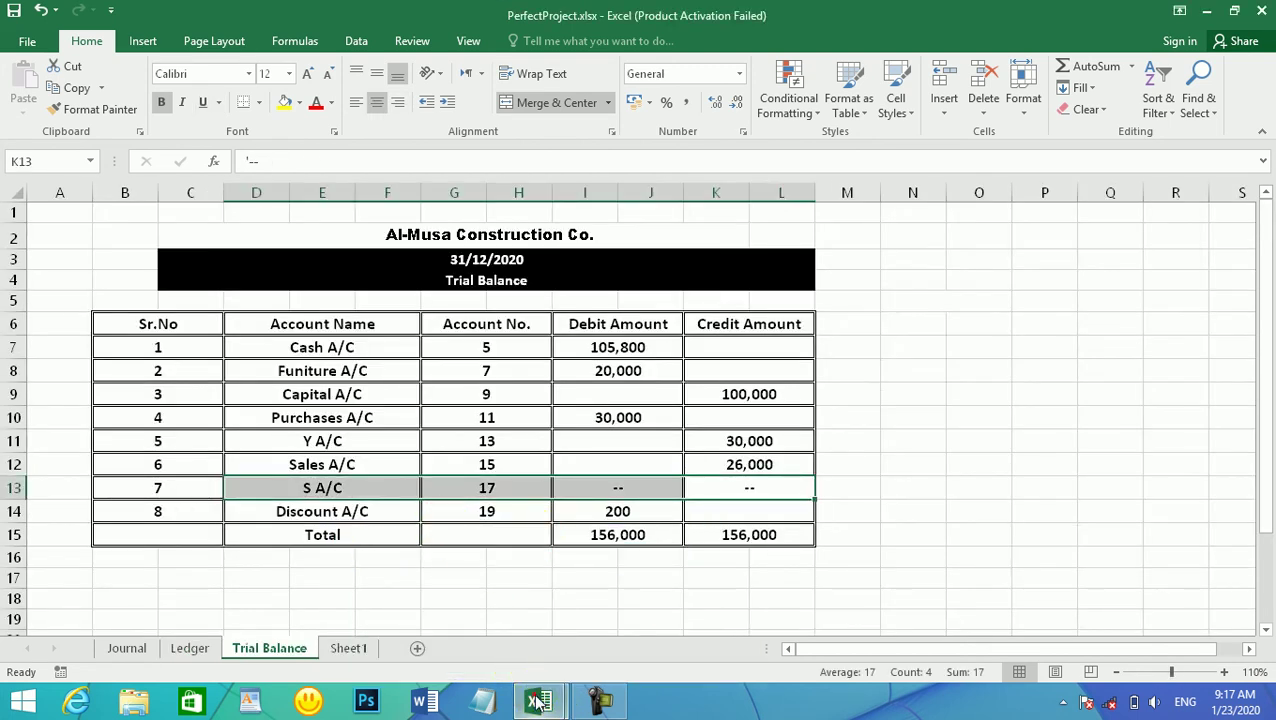
mouse_move(538, 700)
click(464, 620)
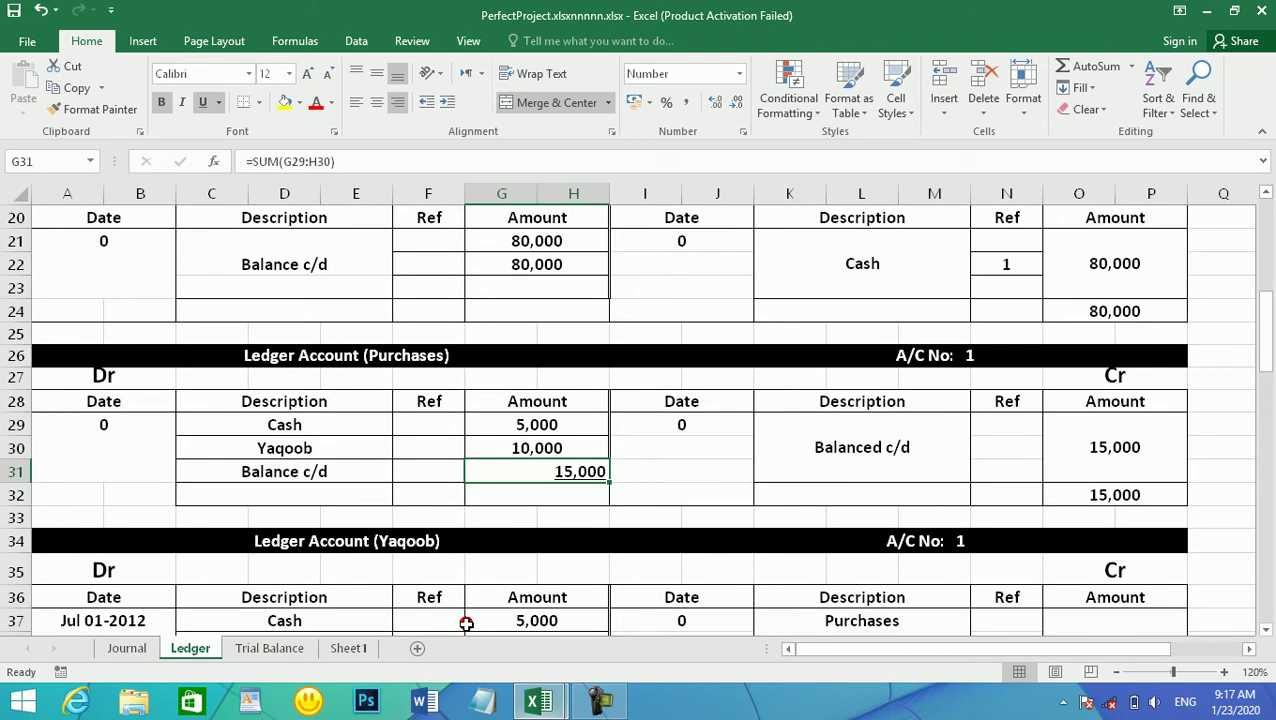
Enter Purchase A/C as the account name in the third row of the Trial Balance sheet
click(265, 648)
click(367, 390)
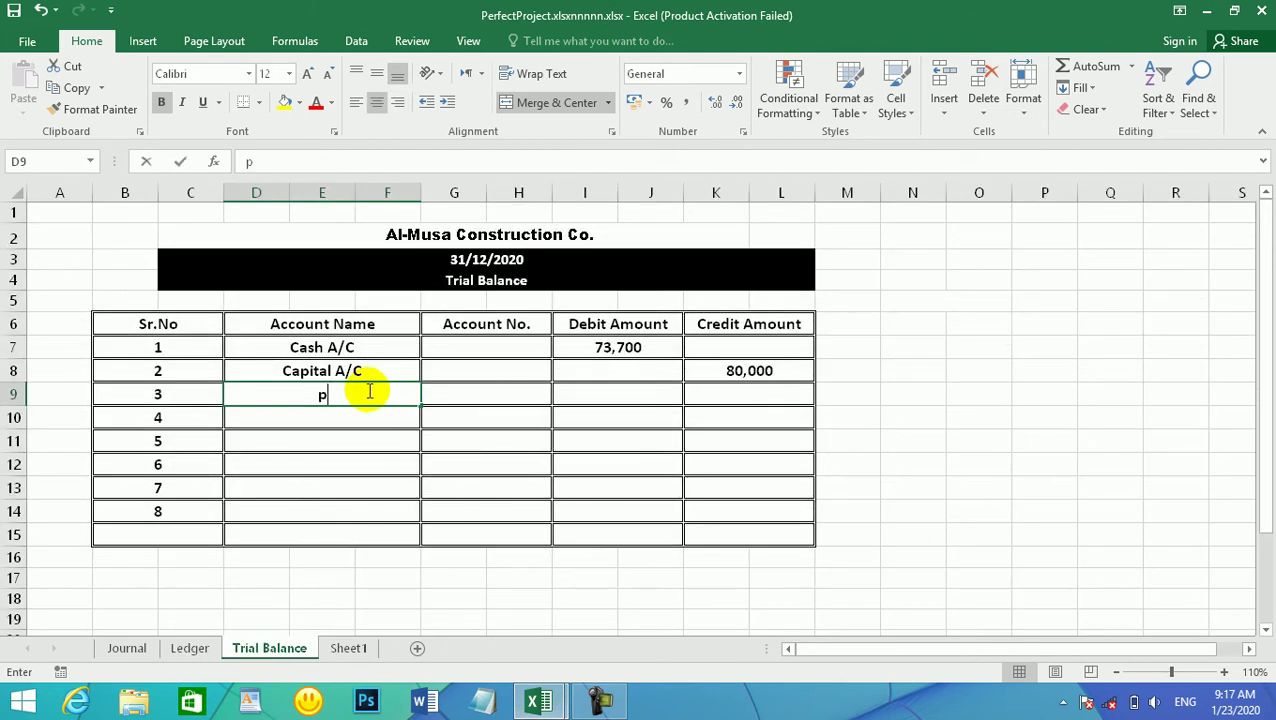
text(pURC)
key(BackSpace)
key(BackSpace)
key(BackSpace)
key(BackSpace)
text(P)
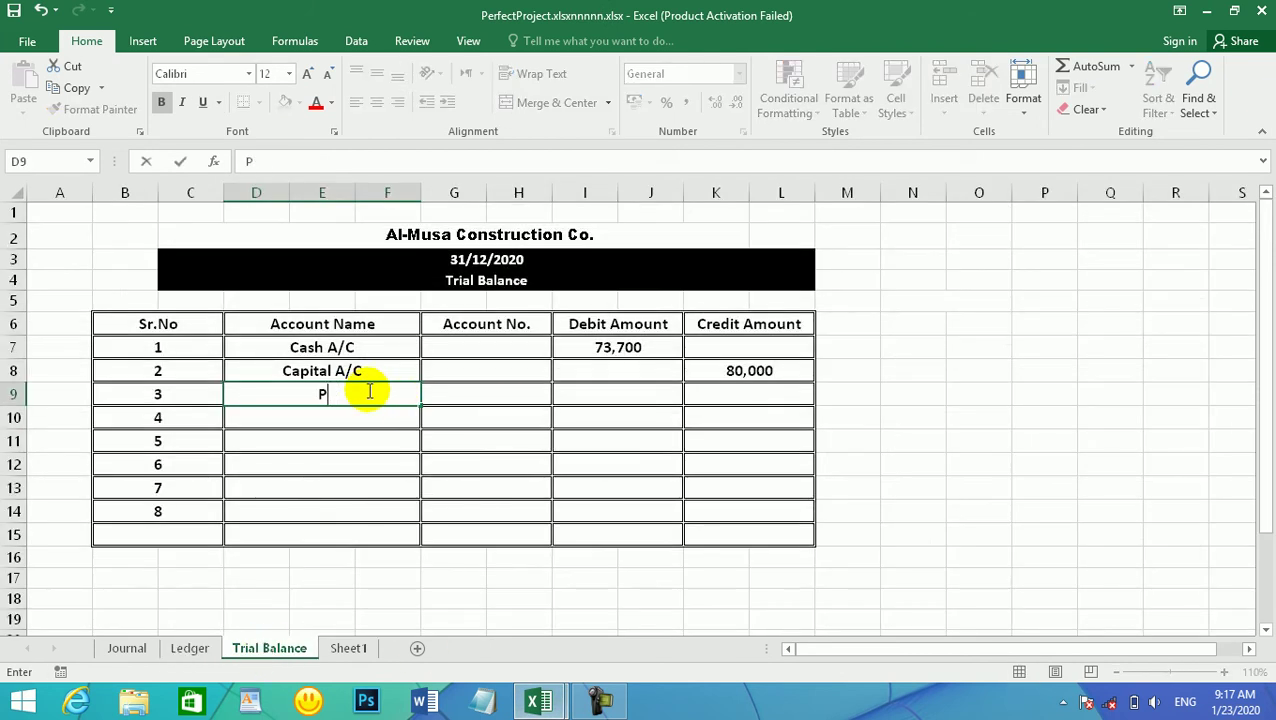
text(urchase )
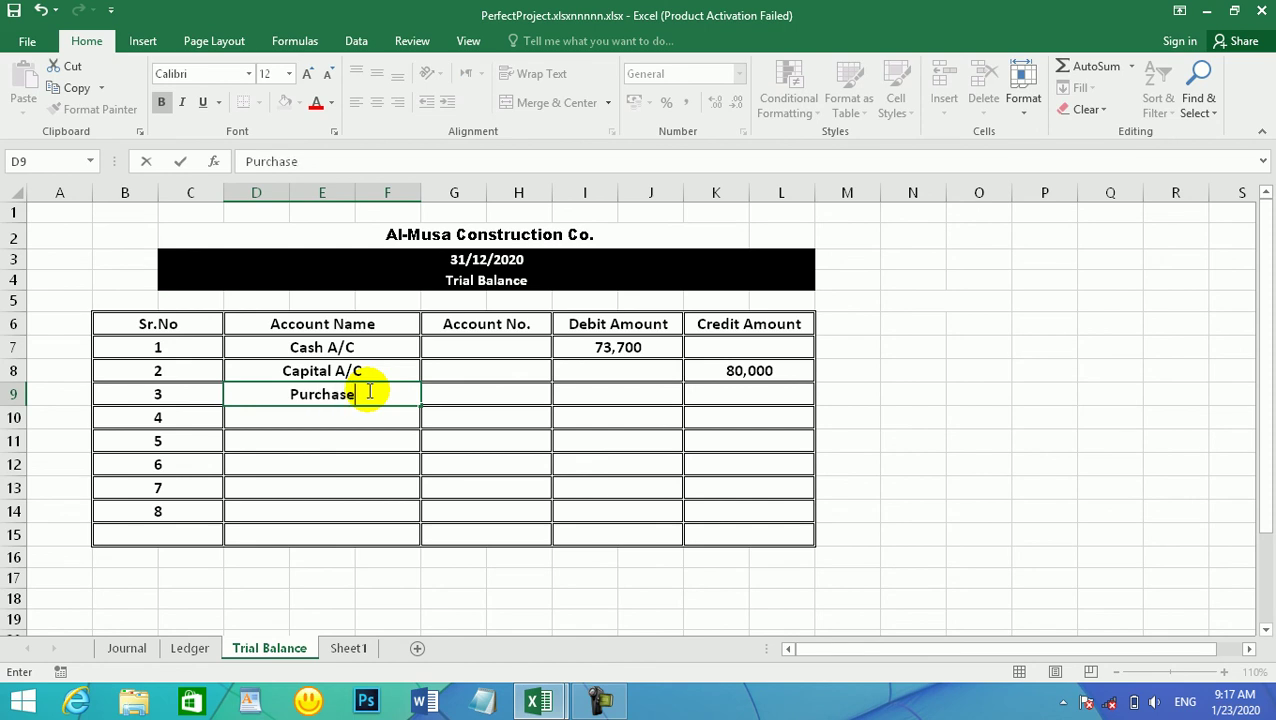
text(A)
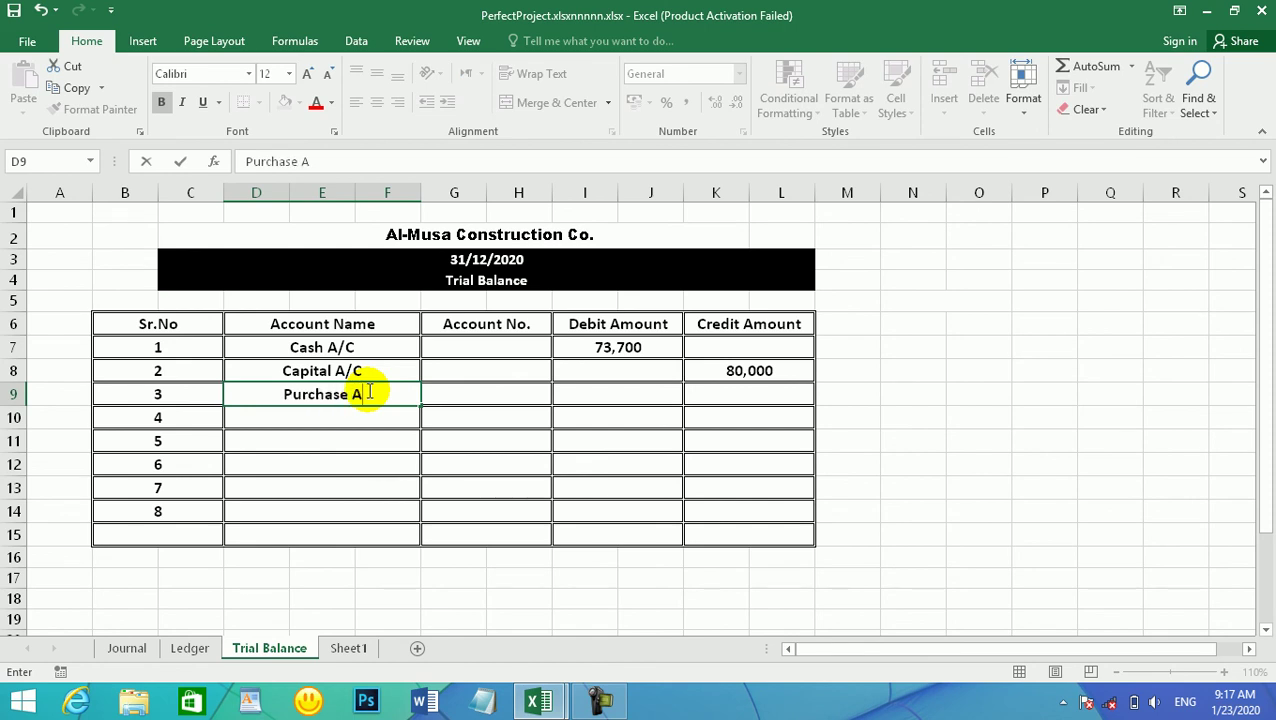
text(/C)
key(Tab)
key(Tab)
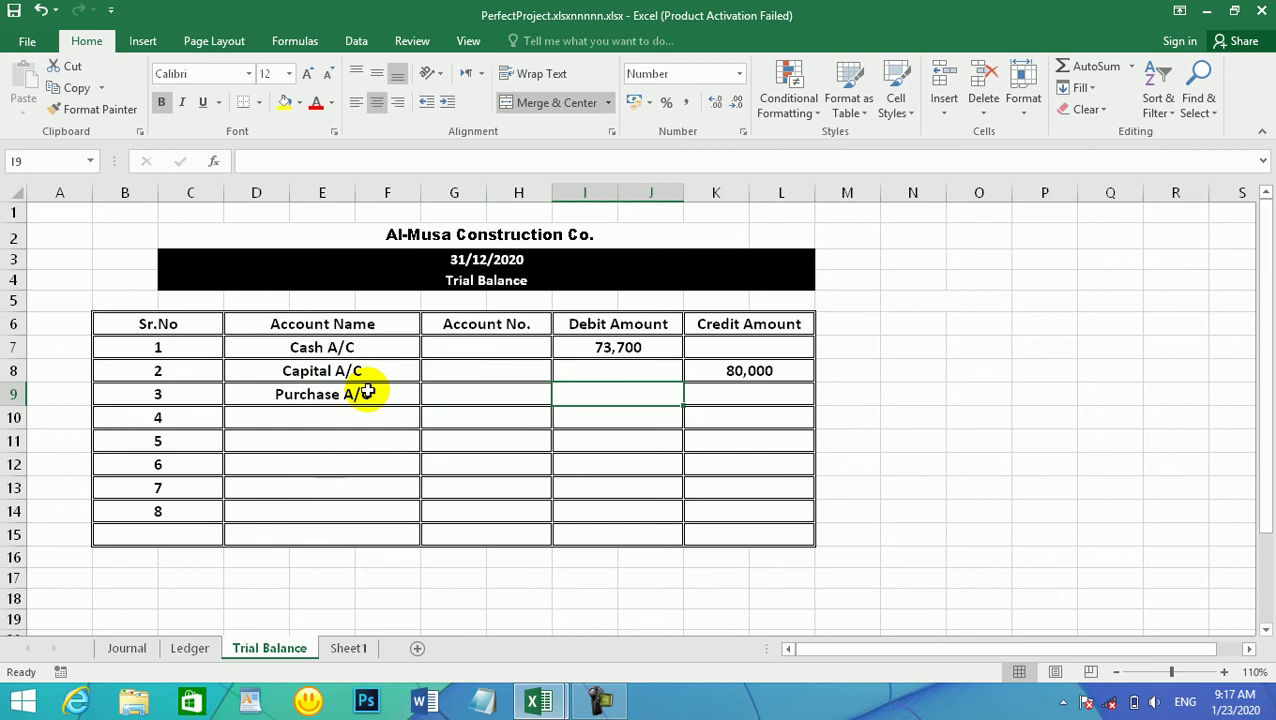
key(shift+Tab)
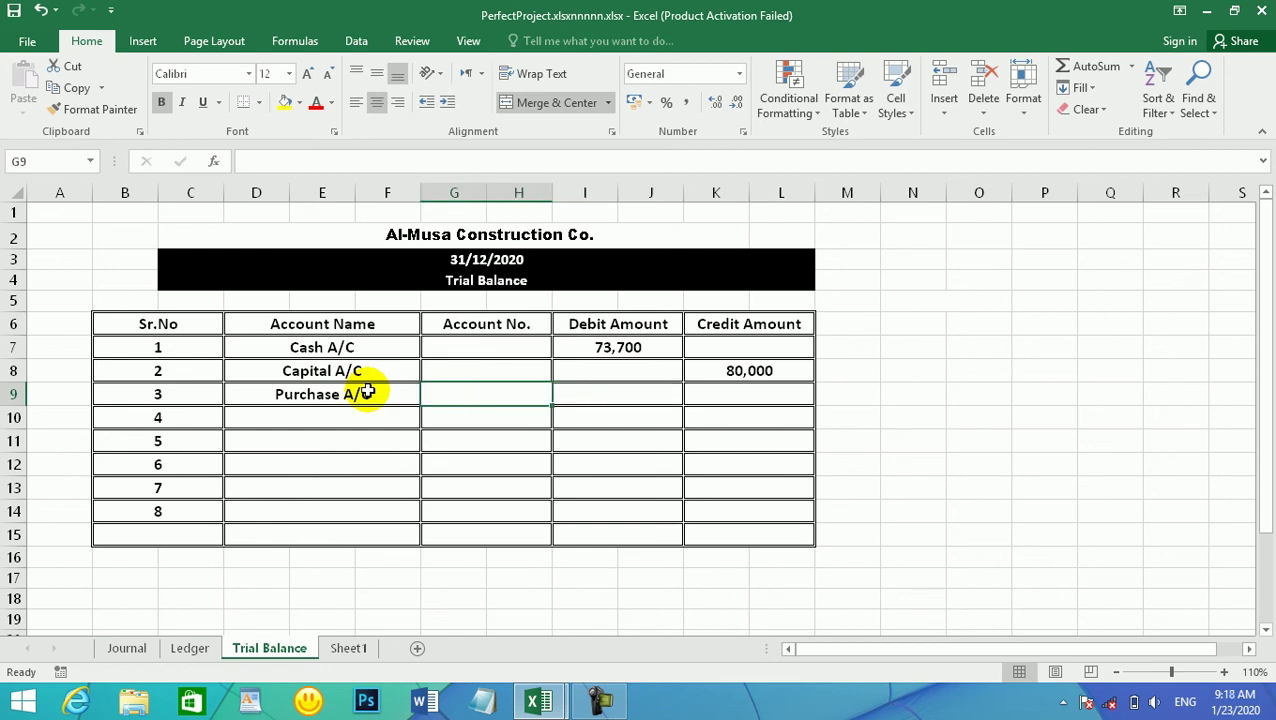
text(1)
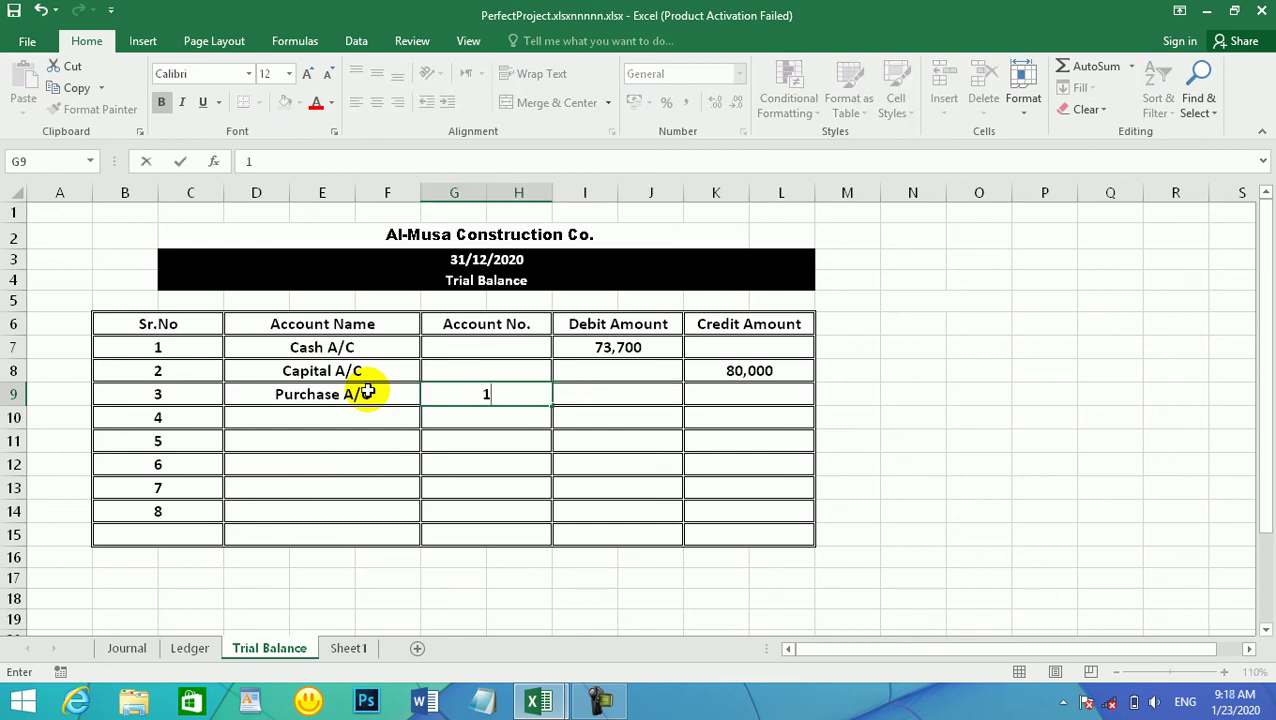
key(Escape)
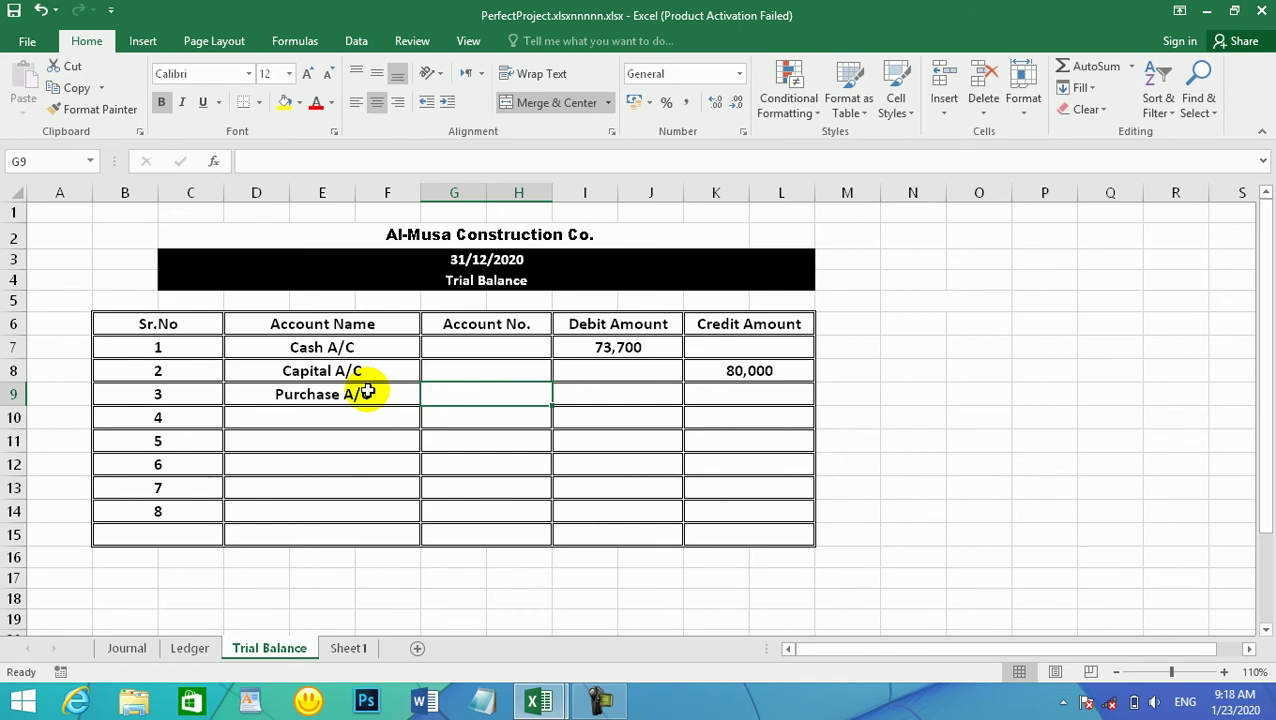
key(Tab)
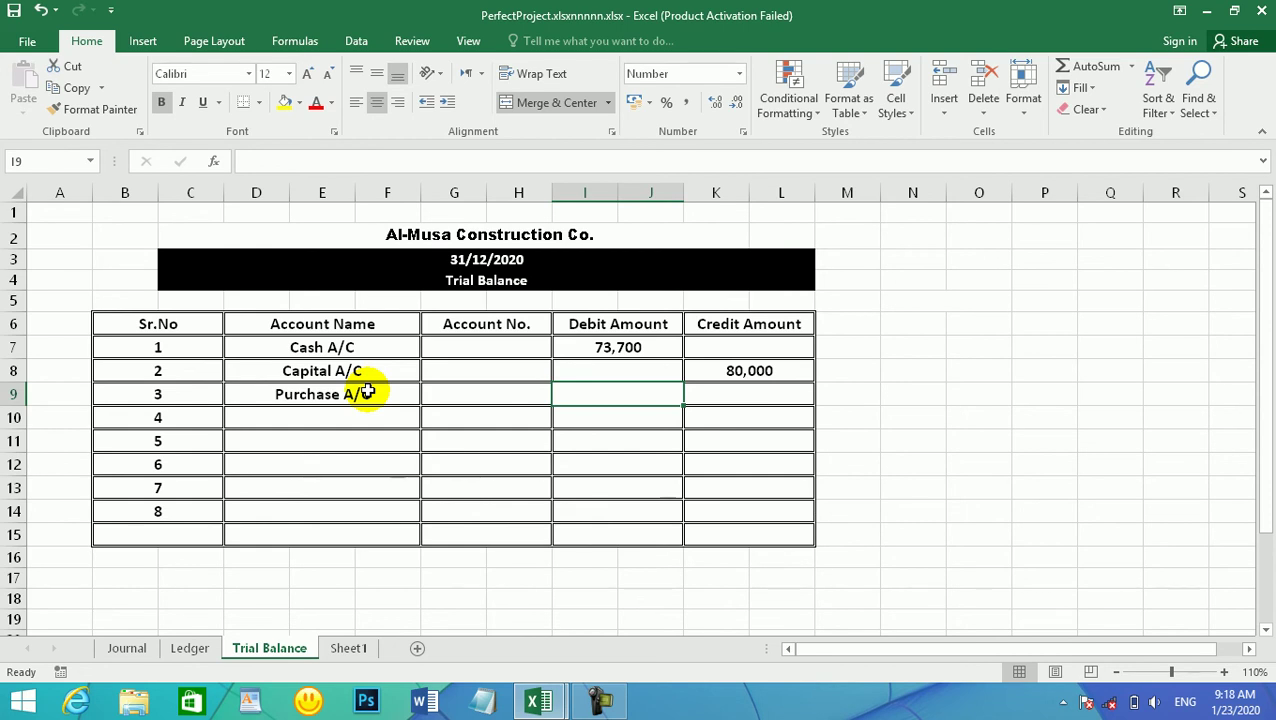
Recheck the Purchases balance in the Ledger and enter 15,000 as the debit amount for Purchase A/C in the Trial Balance
click(189, 648)
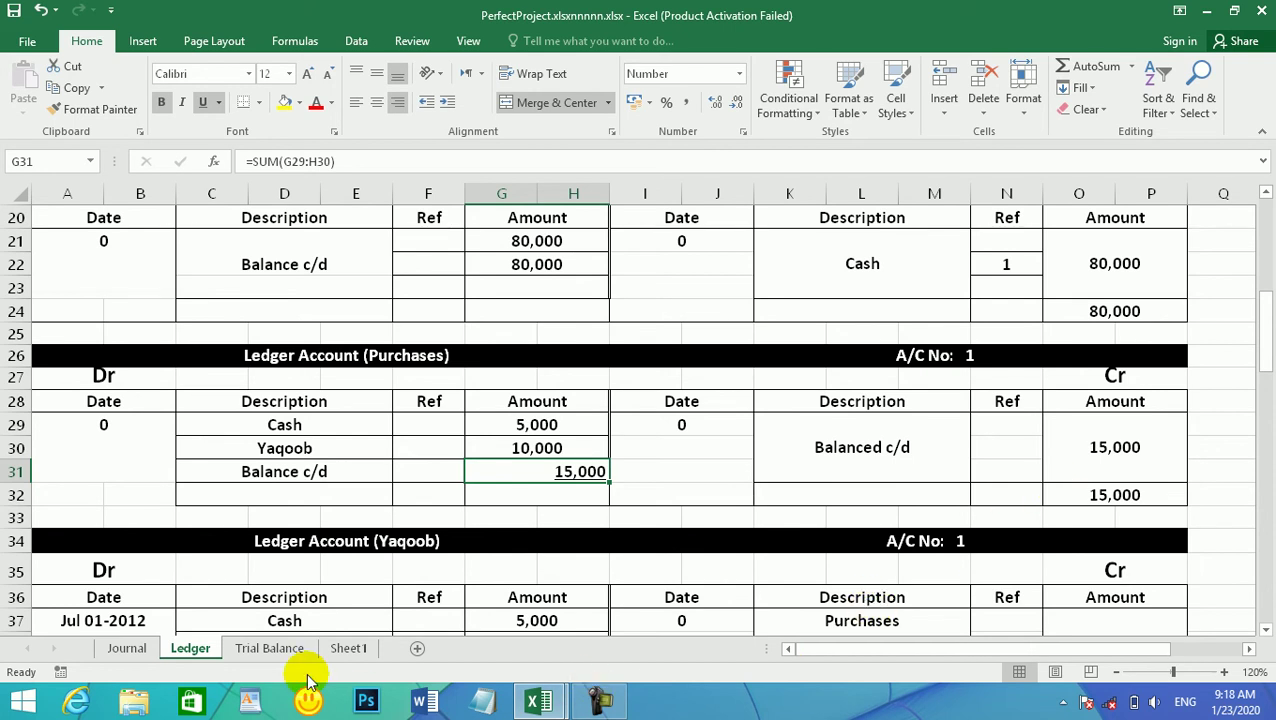
click(270, 650)
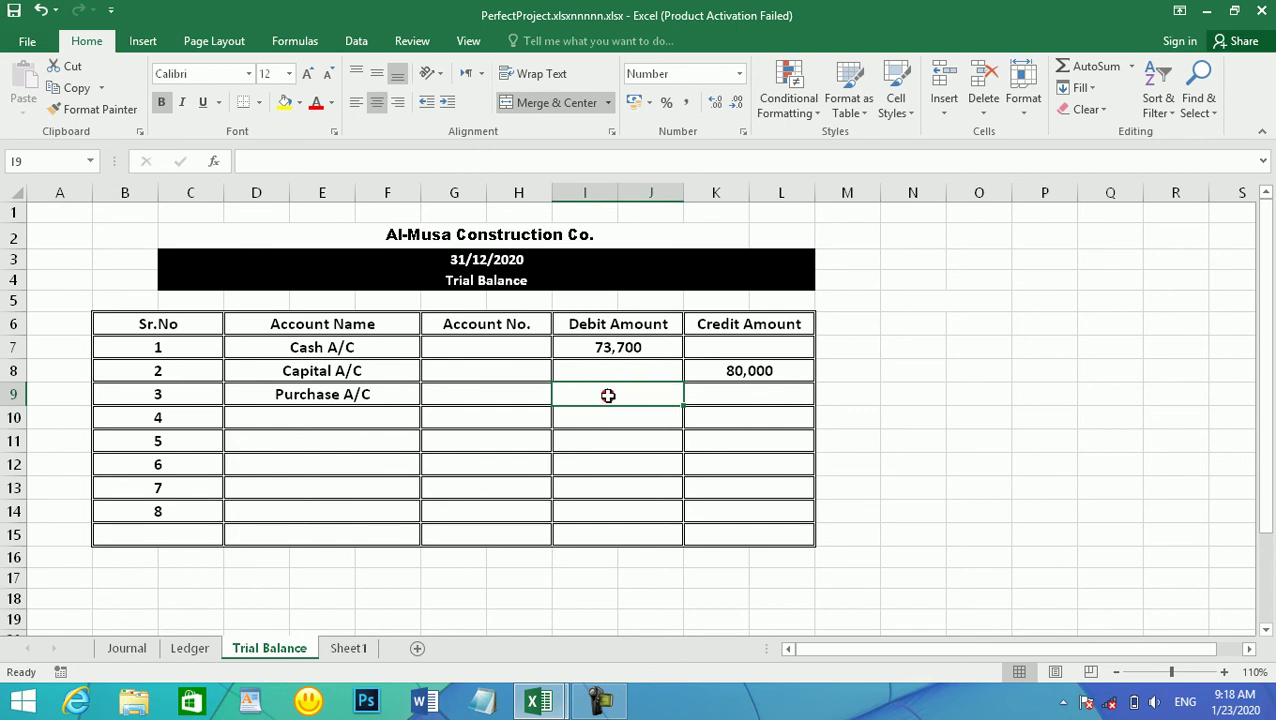
click(609, 467)
click(642, 397)
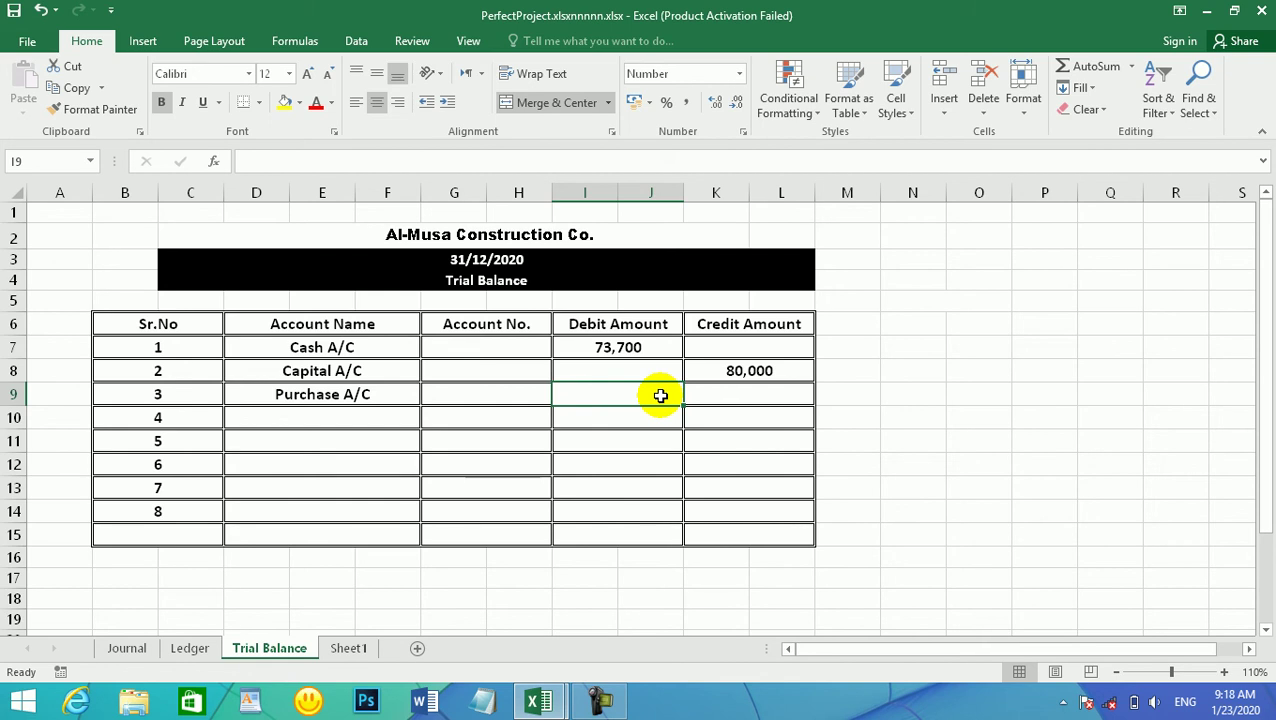
text(15000)
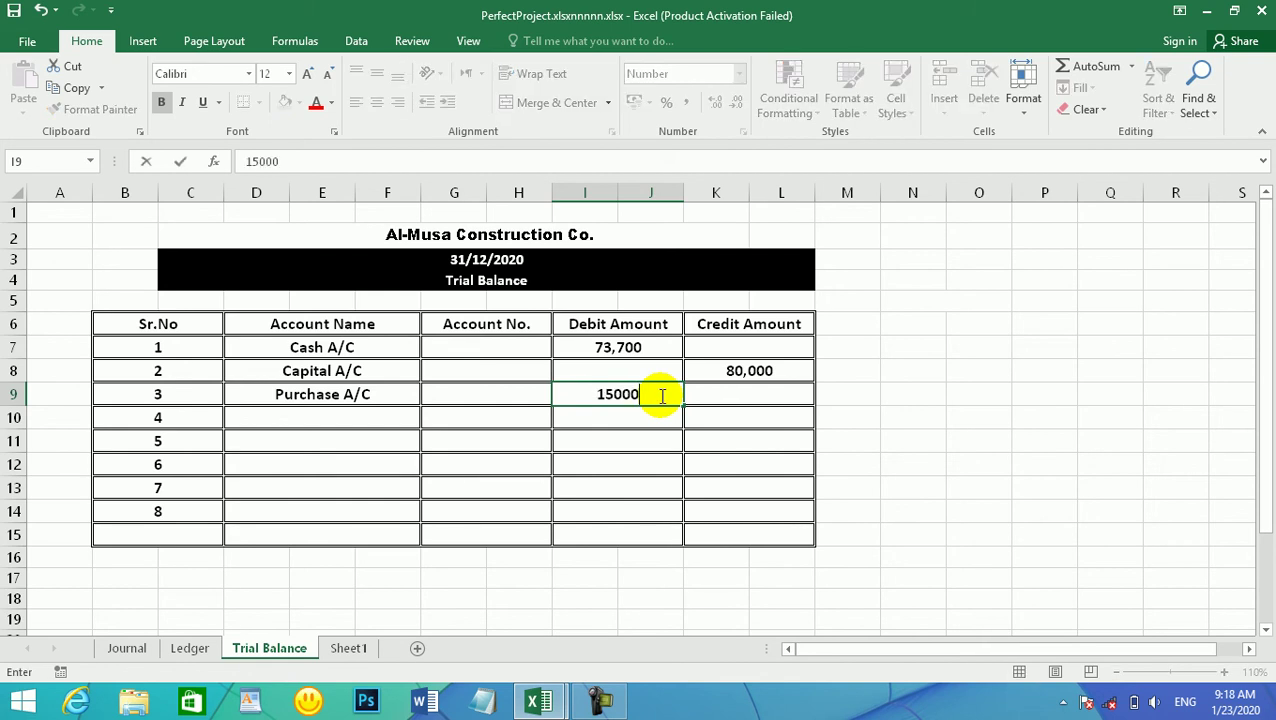
key(Return)
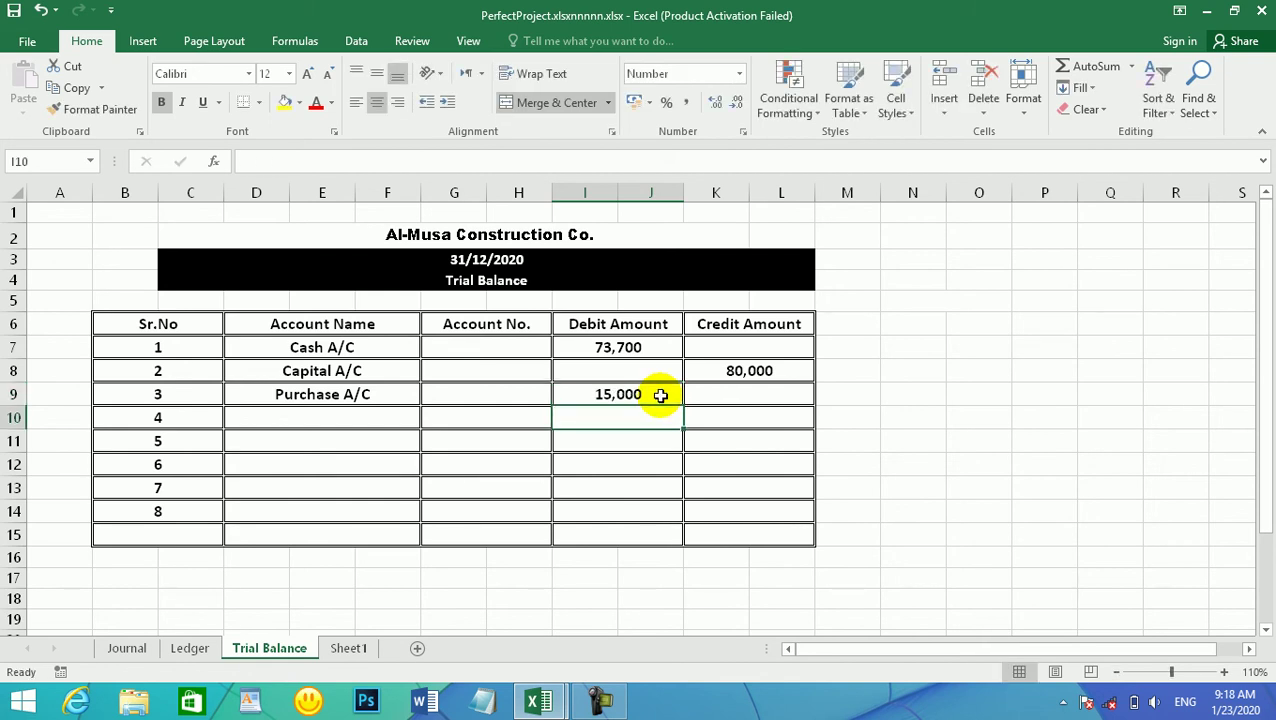
Examine the supplier's account below Purchases in the Ledger sheet, checking its cash, purchase return and balance entries on the debit side
click(209, 650)
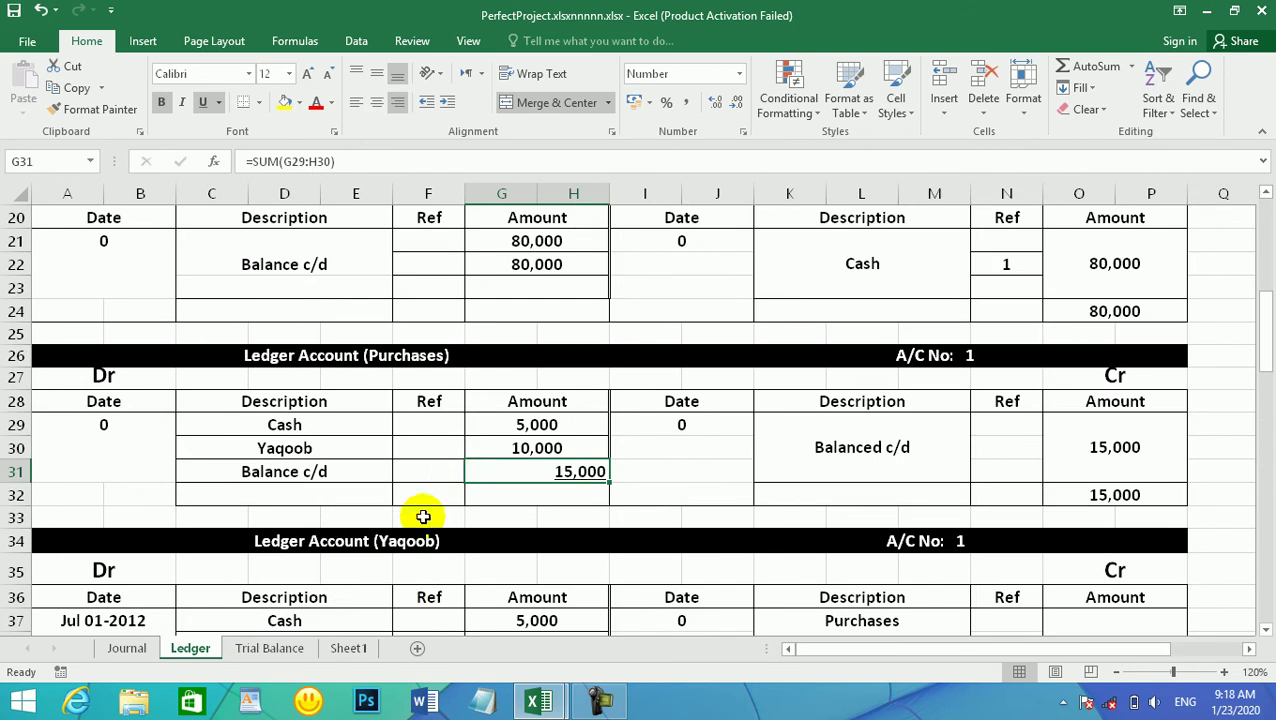
key(Down)
key(Down)
key(Down)
key(Down)
key(Down)
key(Down)
key(Down)
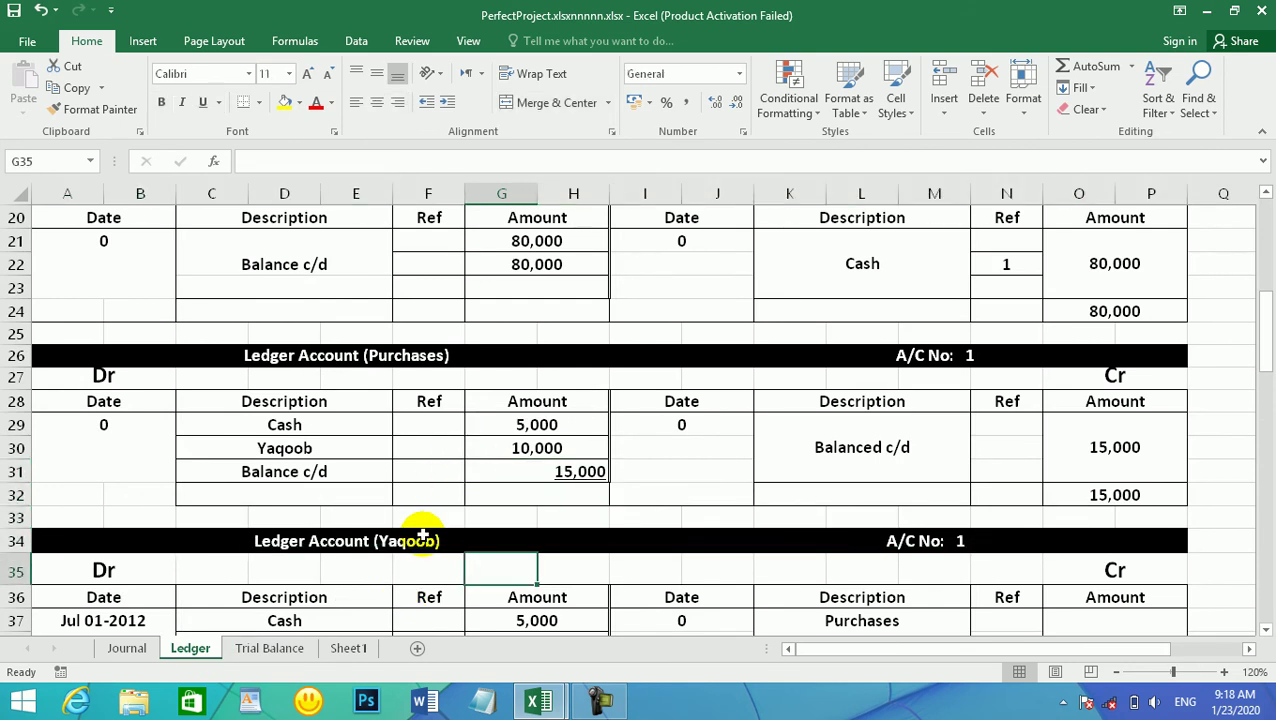
key(Down)
key(Down)
key(Down)
key(Down)
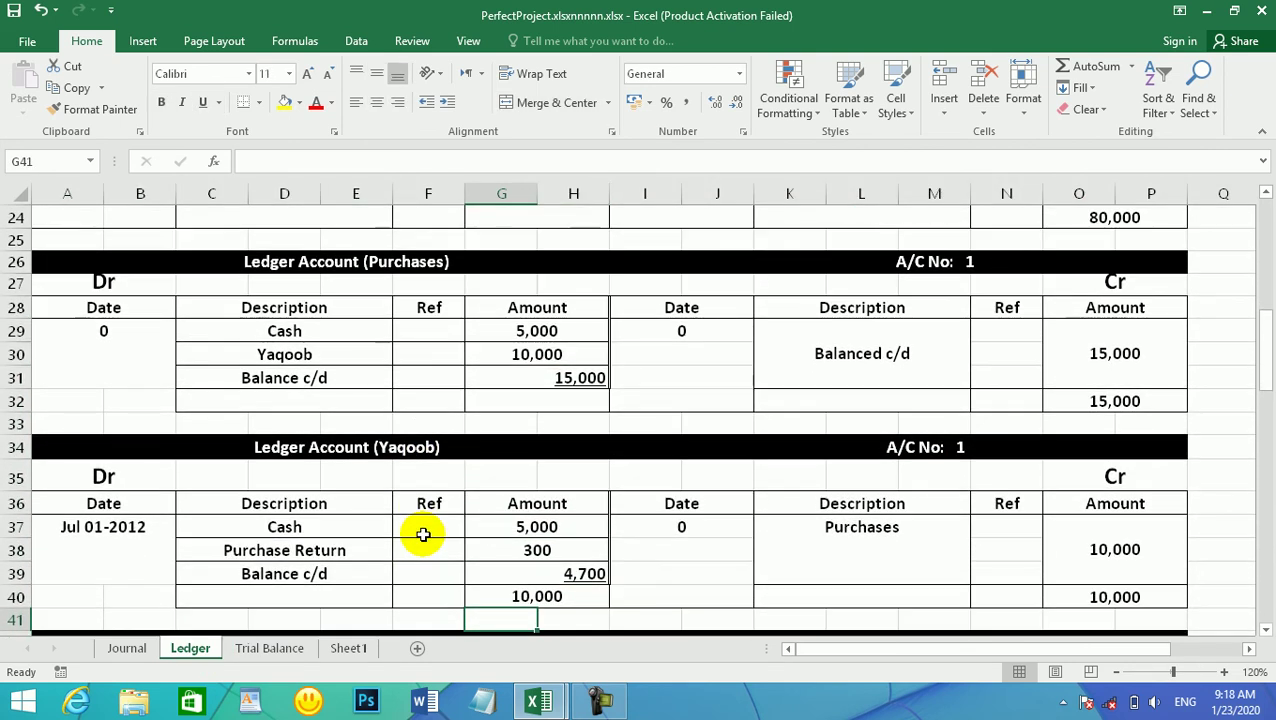
key(Down)
key(Down)
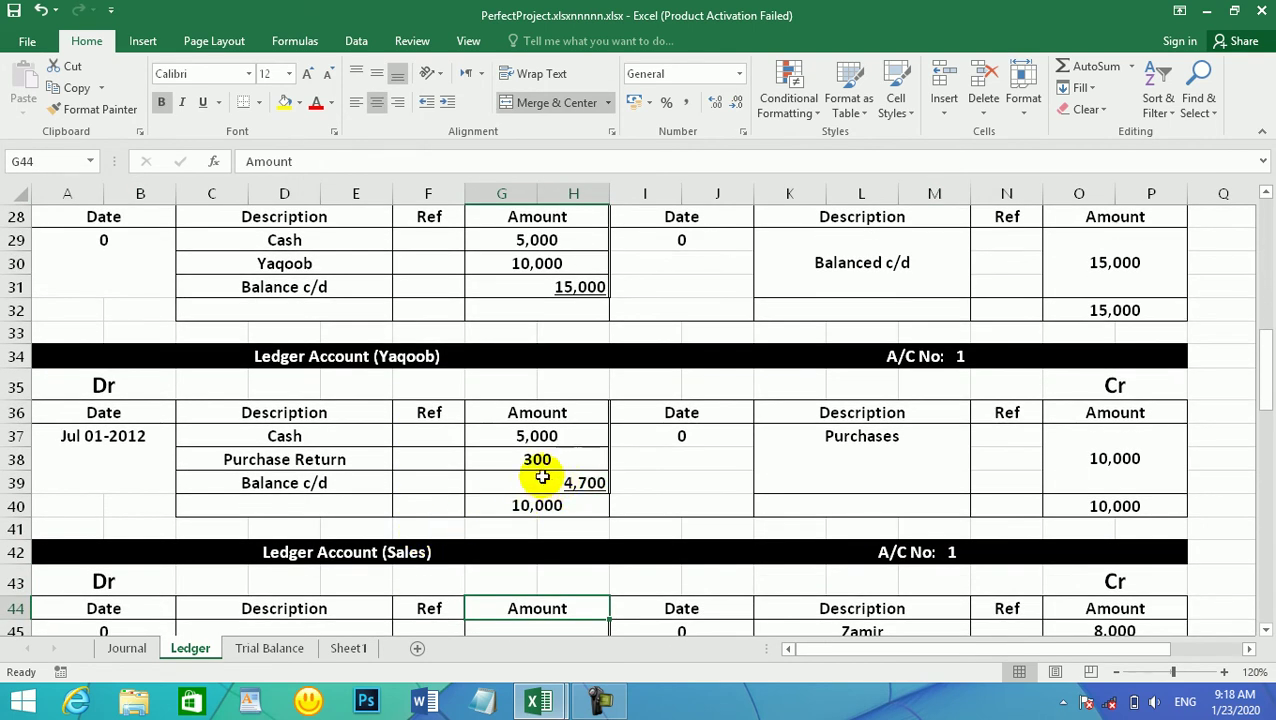
click(539, 438)
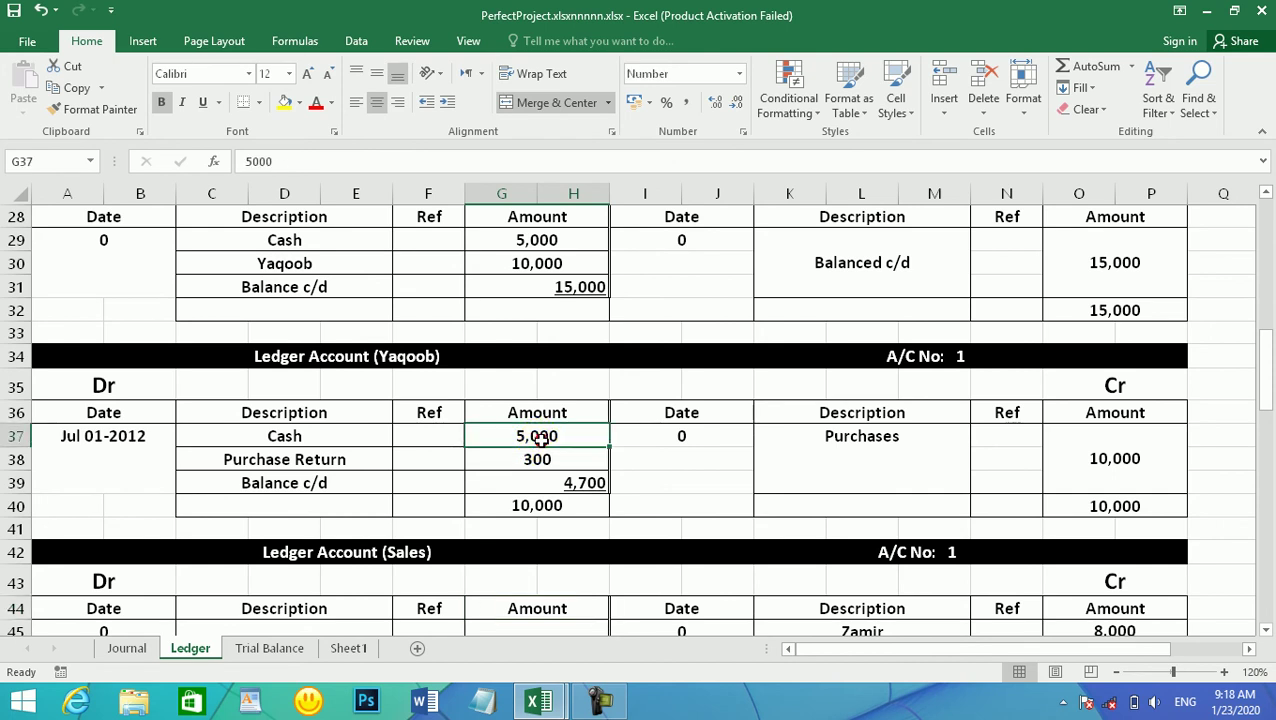
click(563, 488)
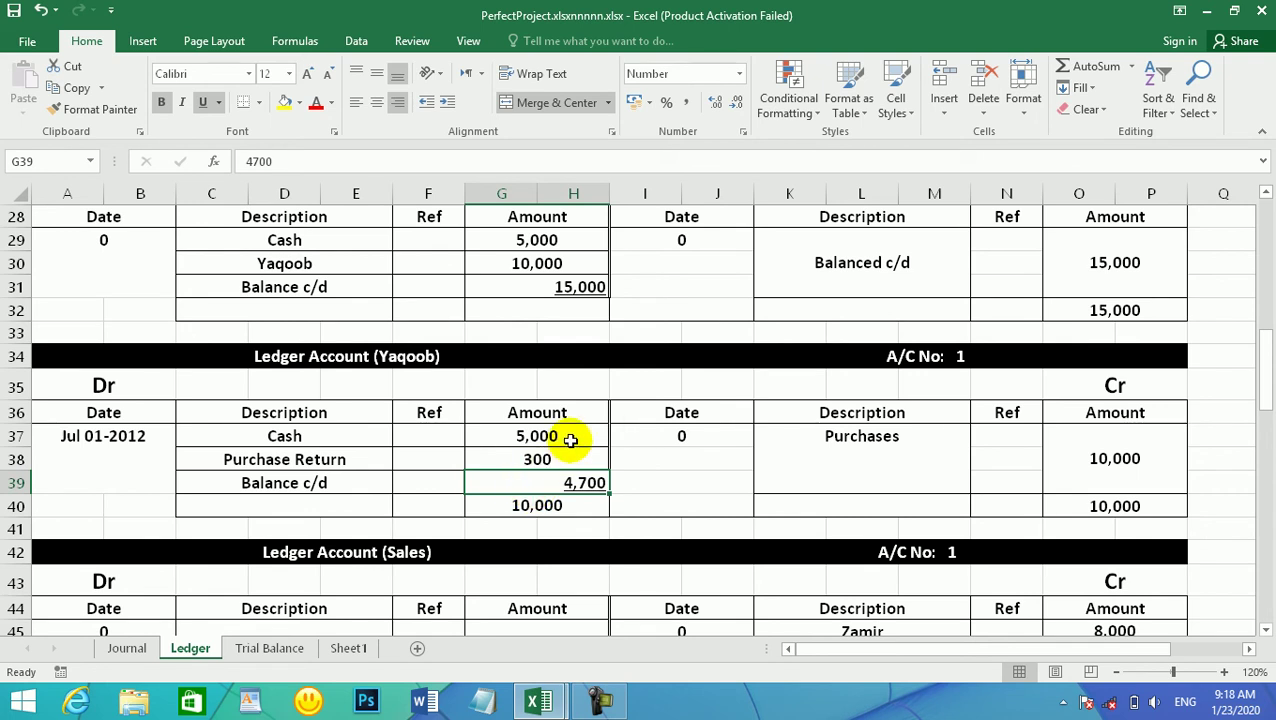
click(570, 437)
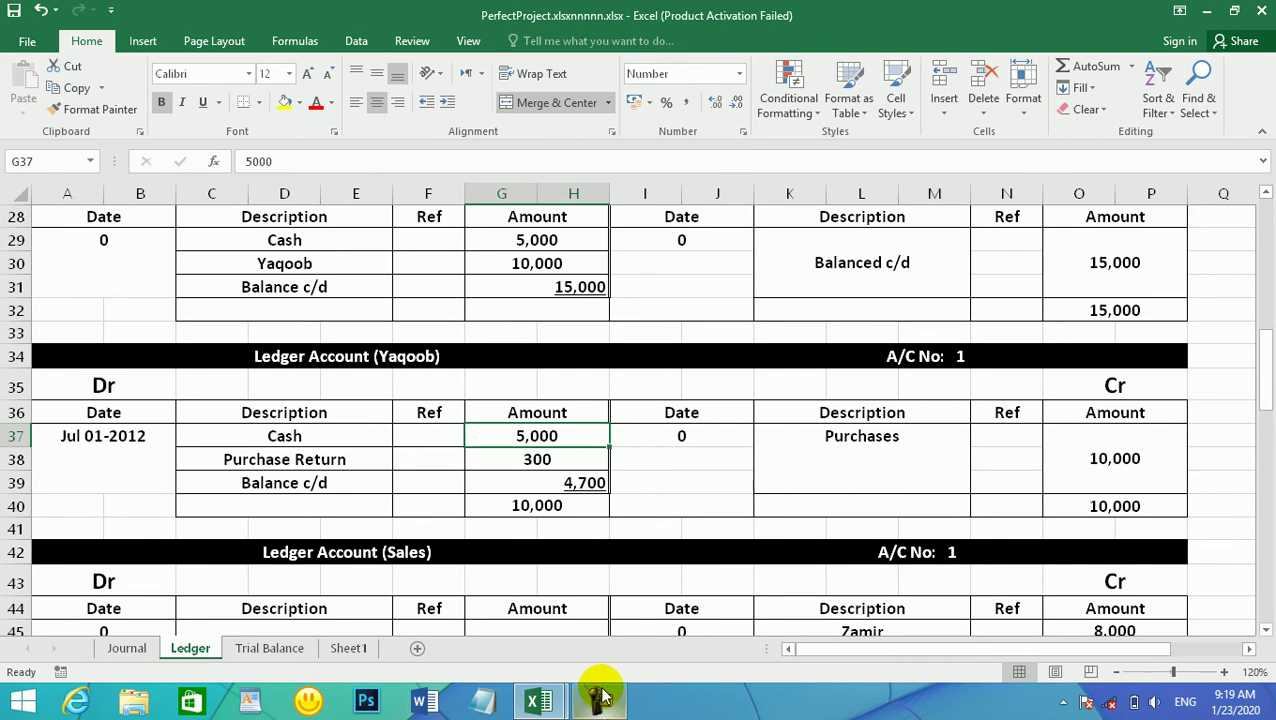
mouse_move(603, 695)
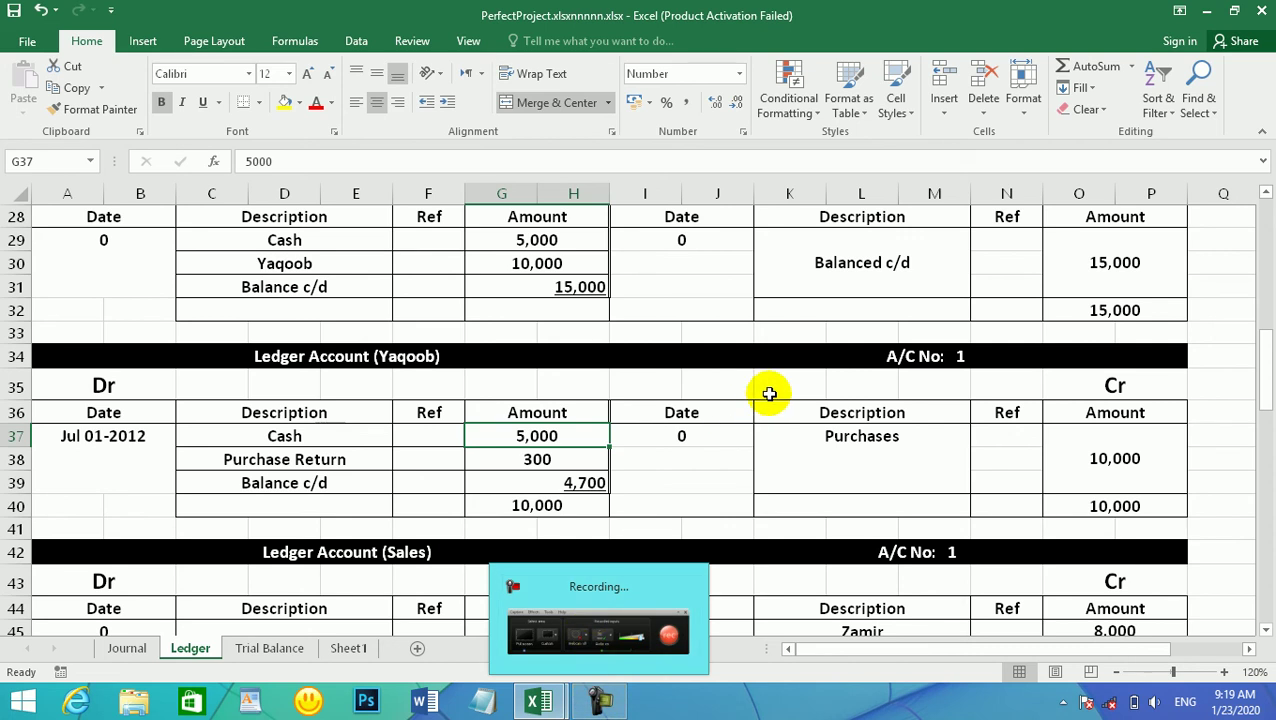
click(750, 356)
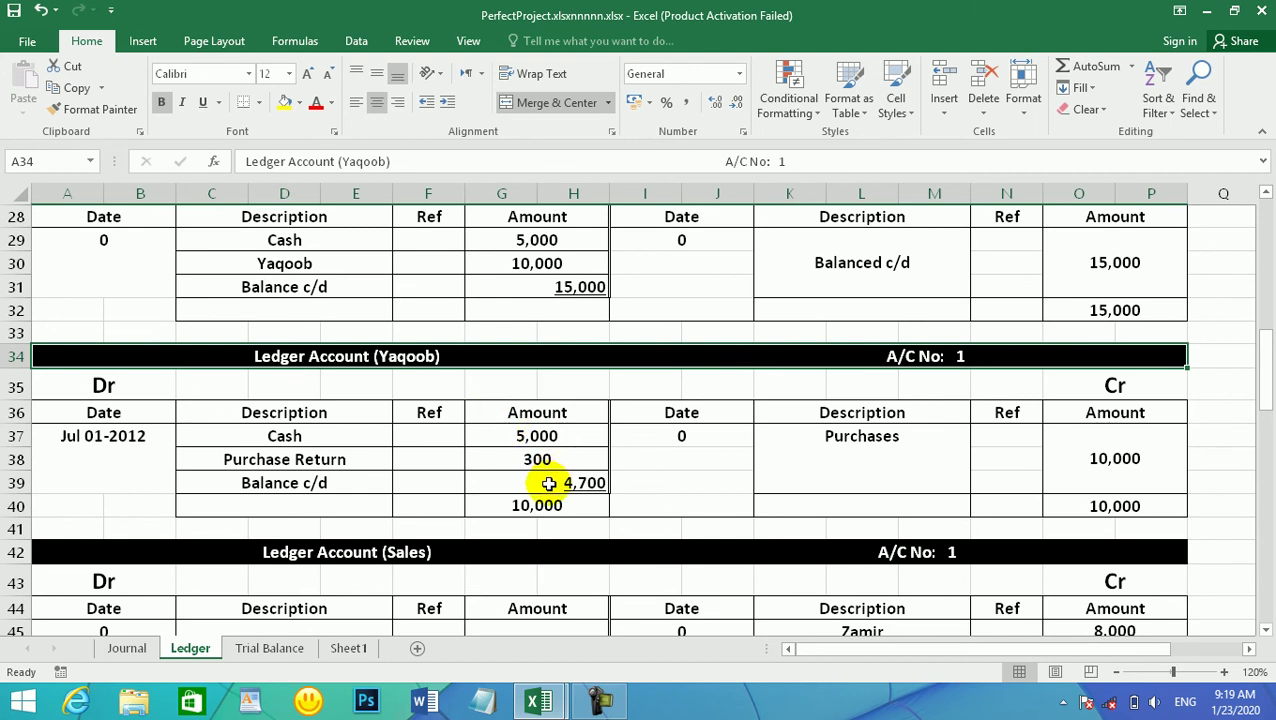
drag(545, 438, 549, 472)
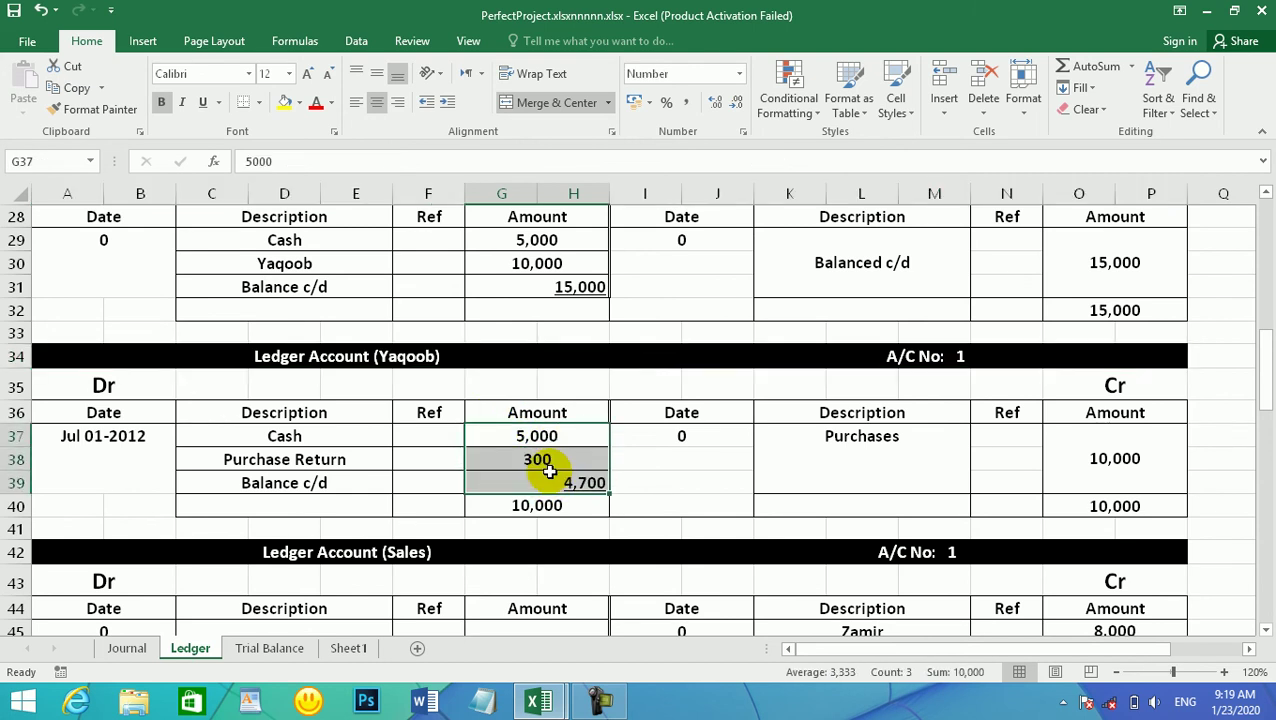
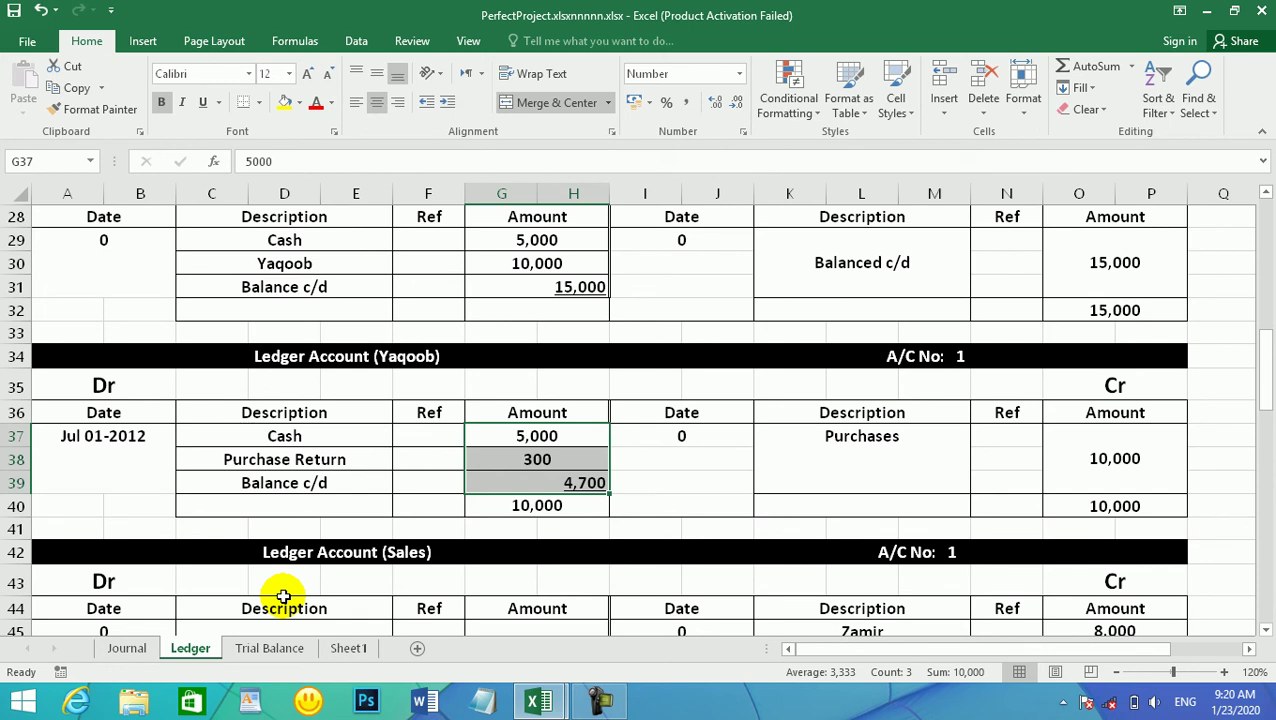
click(556, 482)
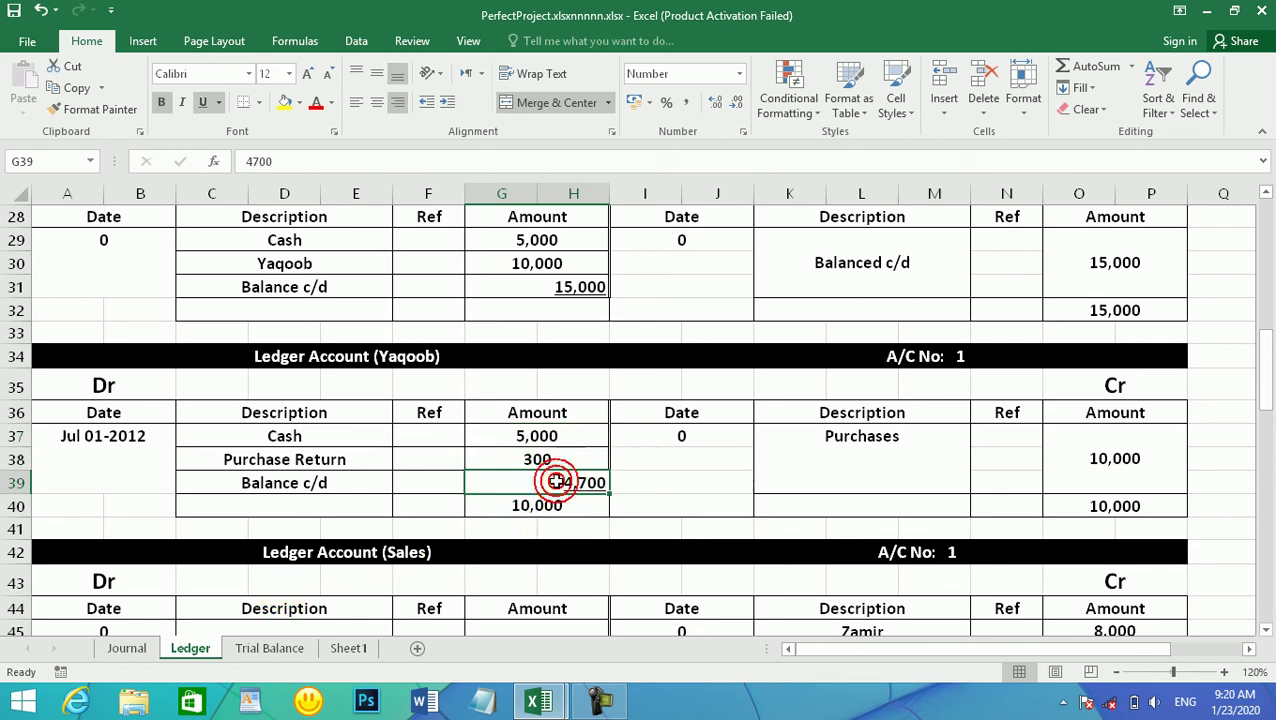
Unmerge the credit amount cell of the Purchases entry in the supplier's ledger account
click(1165, 481)
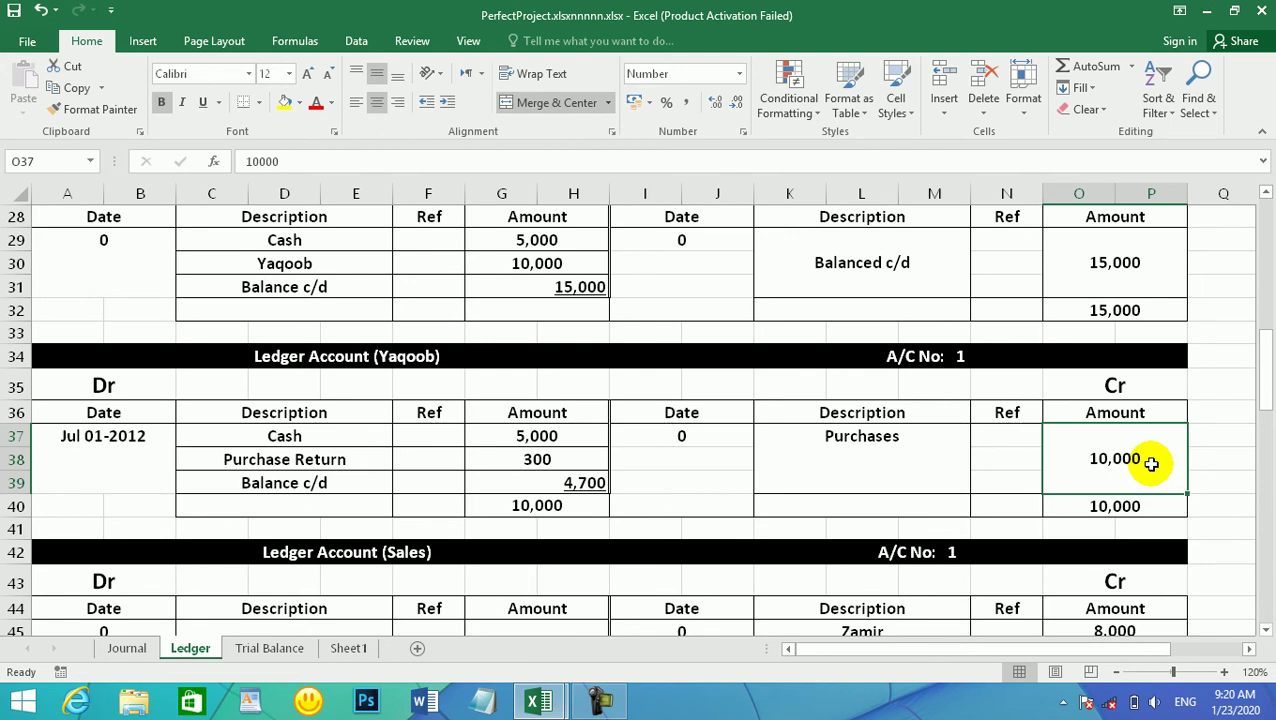
click(1125, 506)
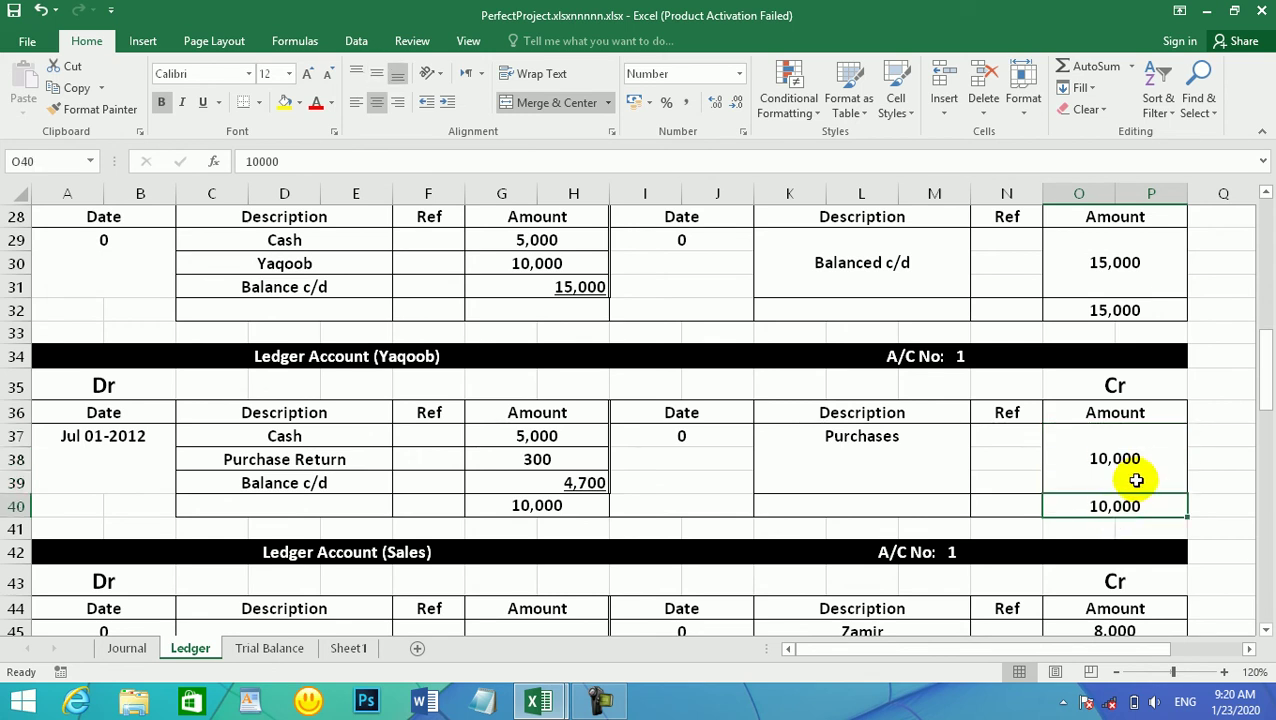
click(1132, 476)
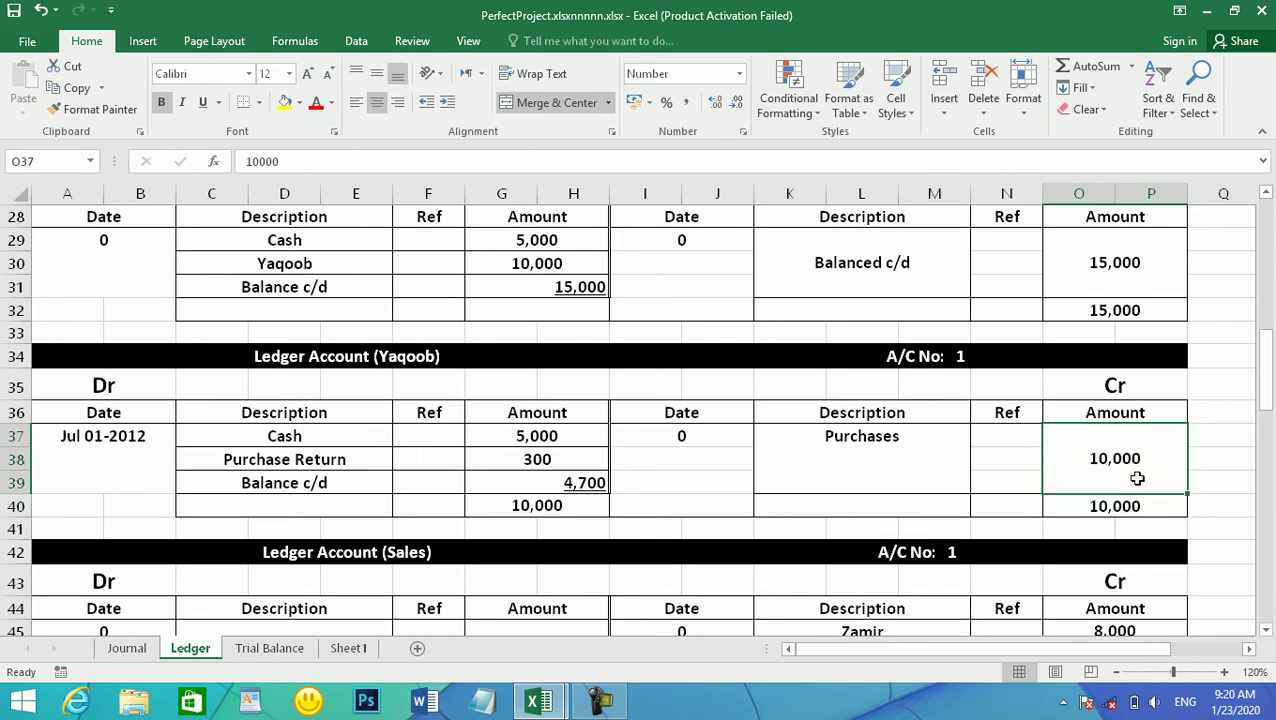
click(556, 102)
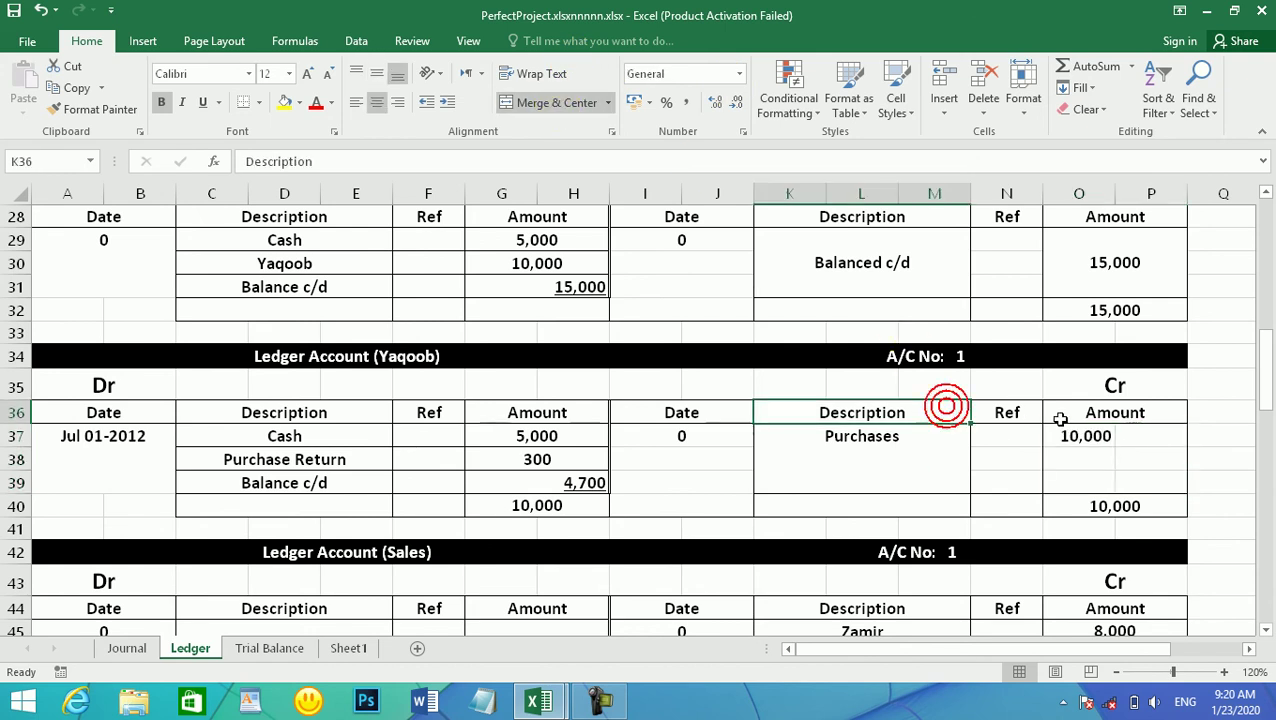
Merge and center the supplier's Purchases credit amount across O37:P38 and the empty credit amount cells beneath it, O39:P39
drag(1062, 436, 1134, 452)
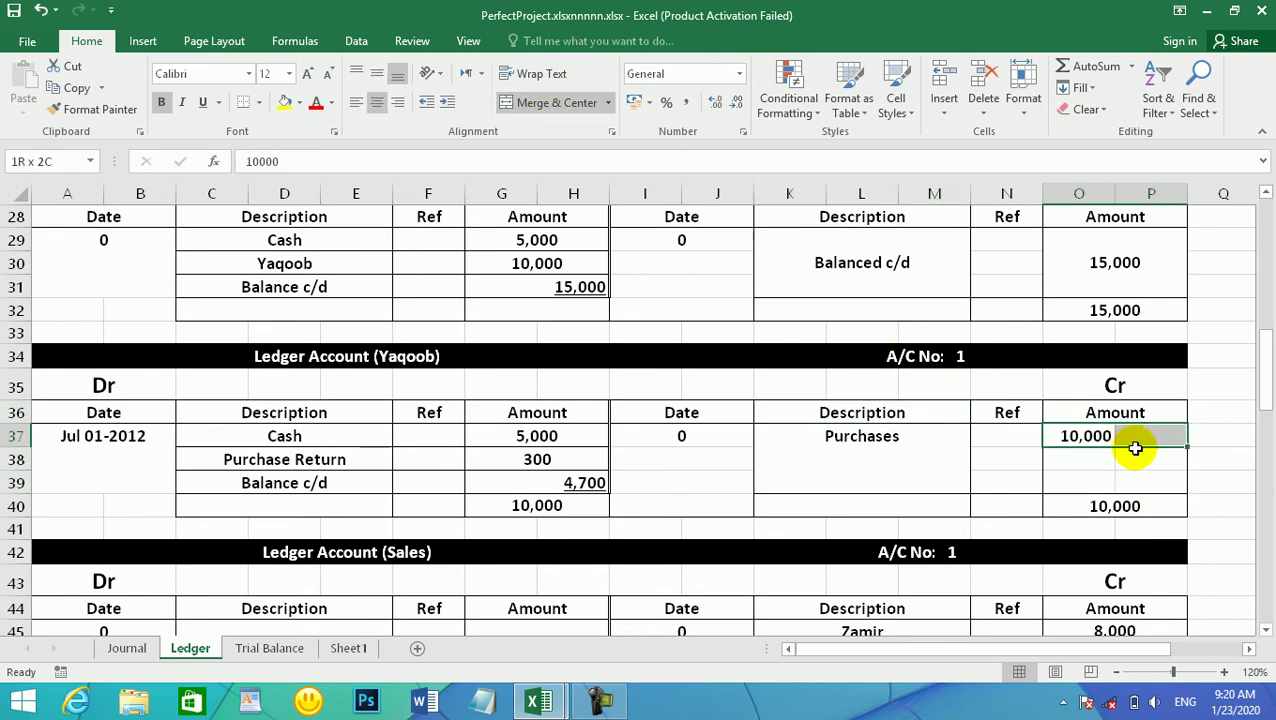
click(522, 100)
drag(1089, 487, 1139, 487)
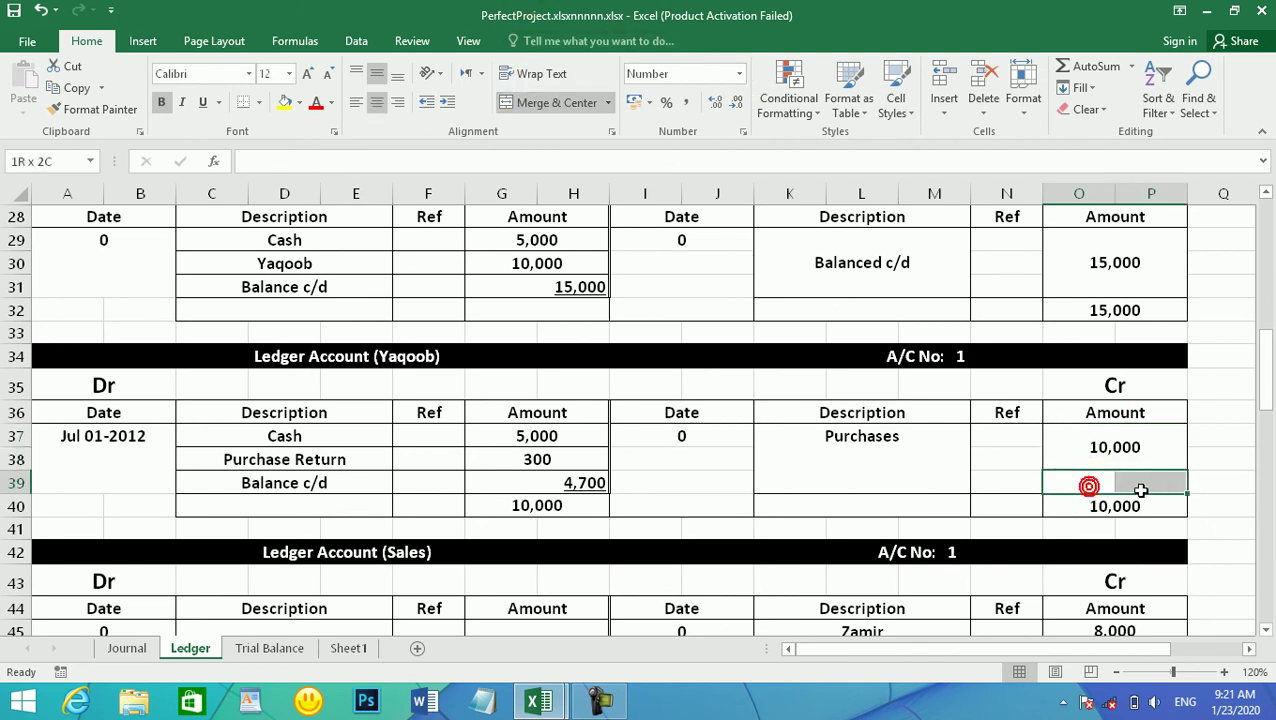
click(552, 105)
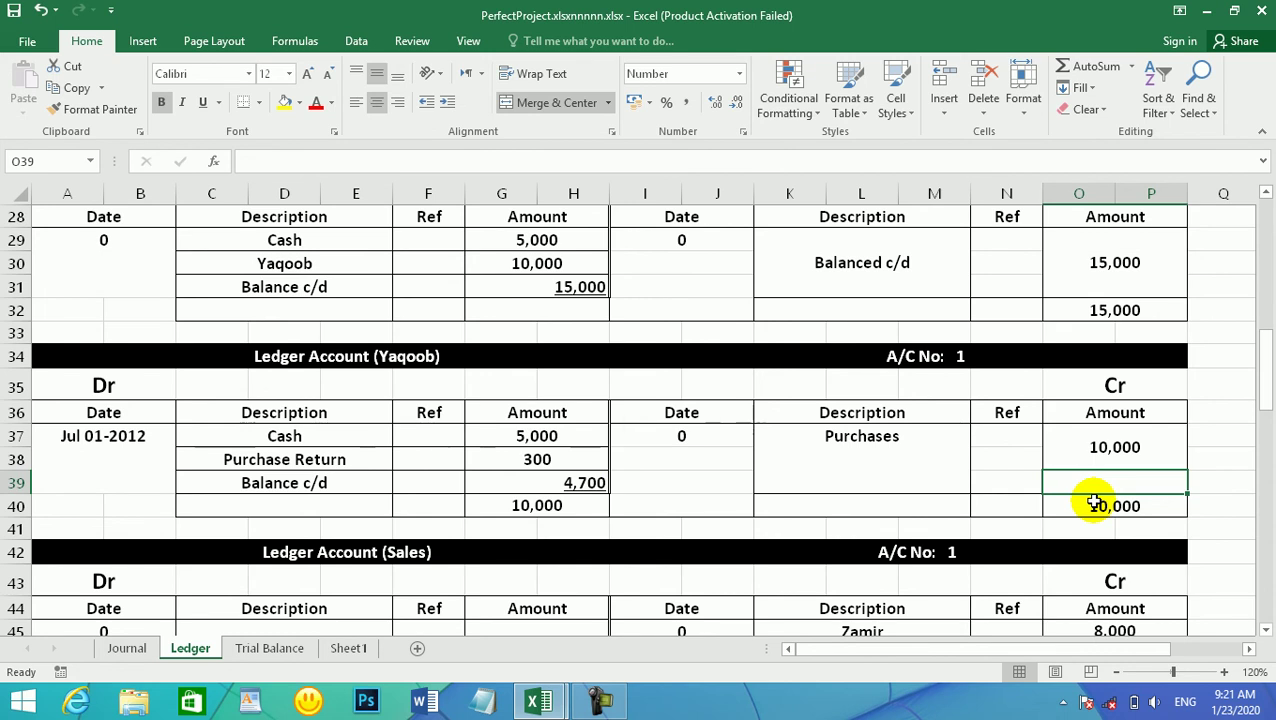
Enter 4,700 in the merged credit amount cell below the Purchases amount in the supplier's ledger account
text(4700)
key(Return)
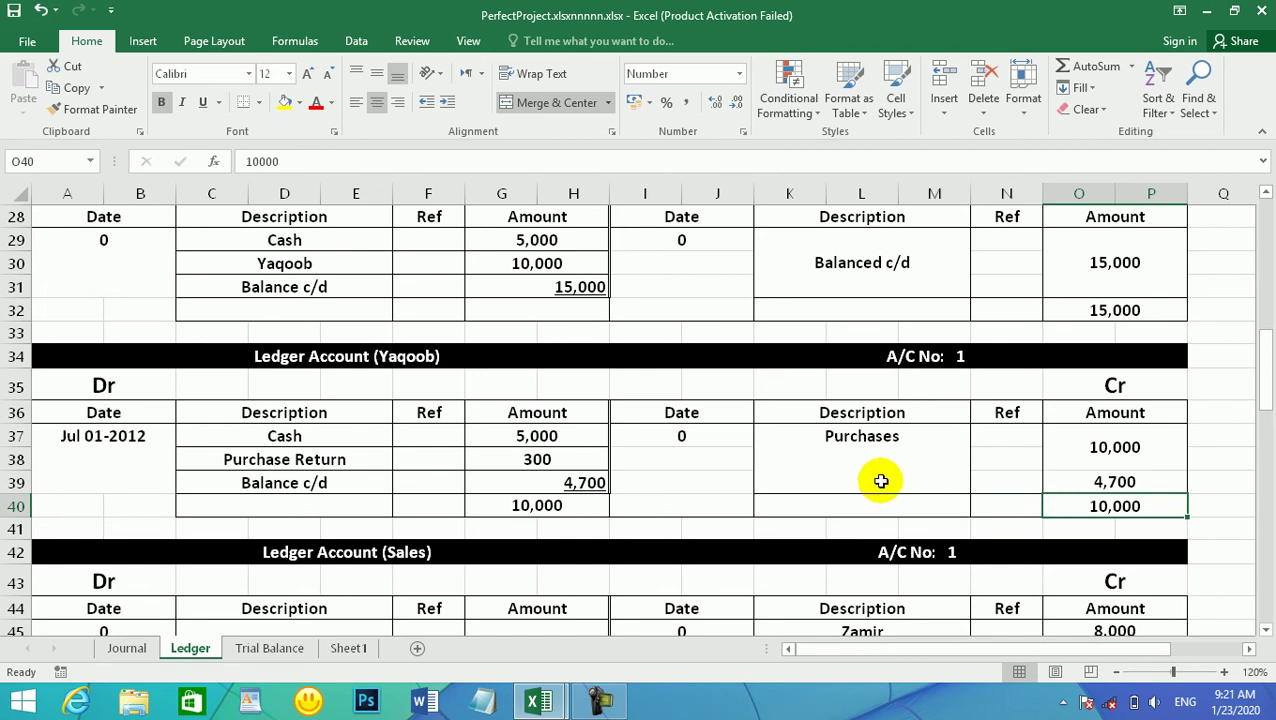
click(994, 490)
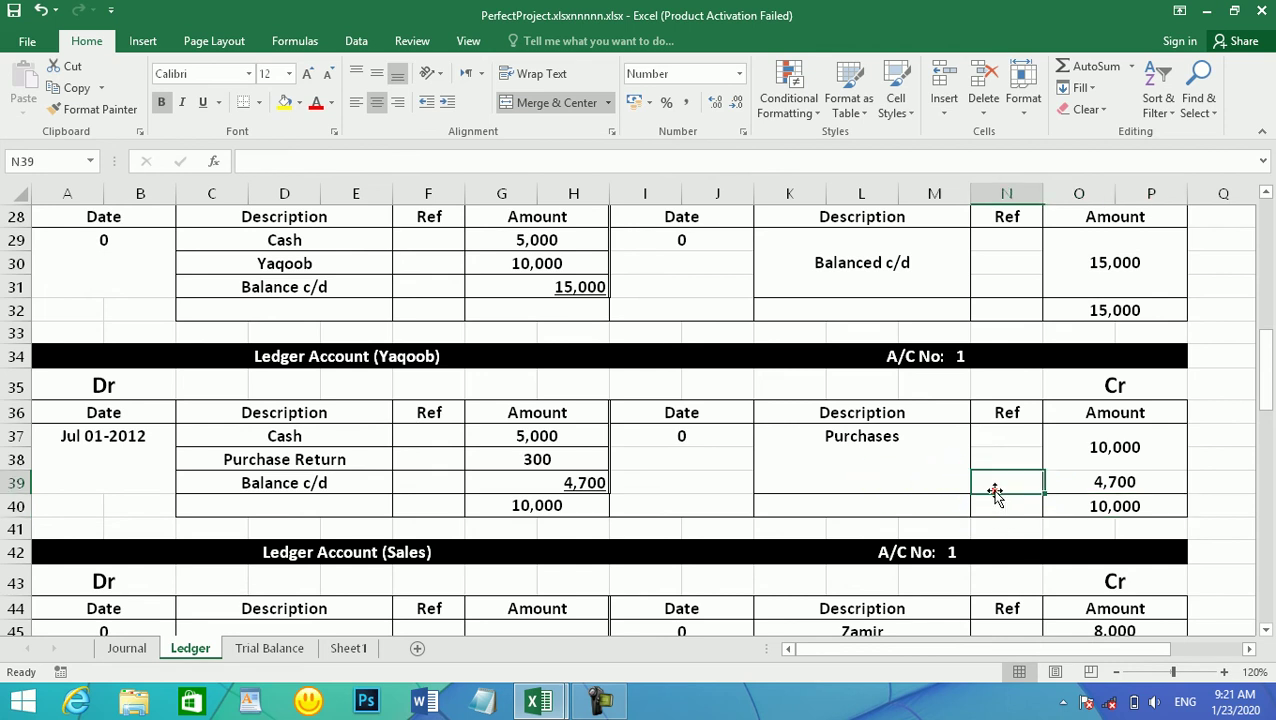
click(1095, 485)
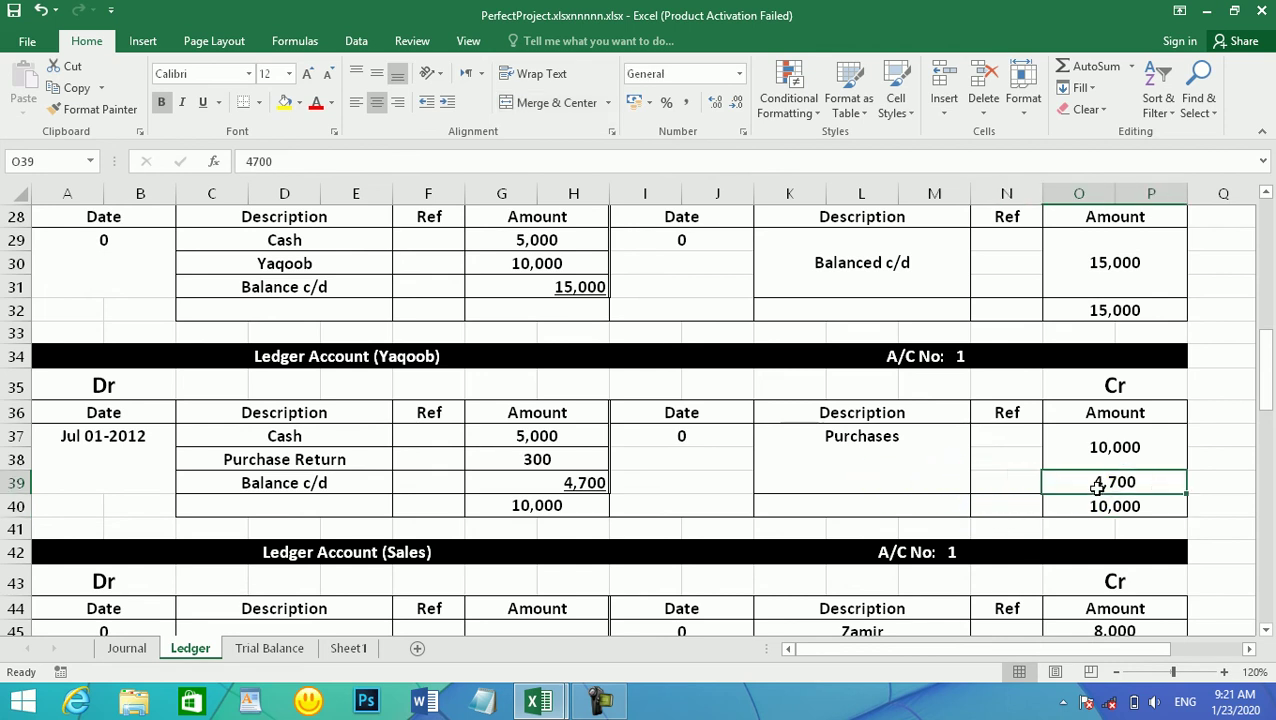
Enter the supplier's name as the fourth account in the Trial Balance sheet, with 4700 as its credit amount
click(262, 648)
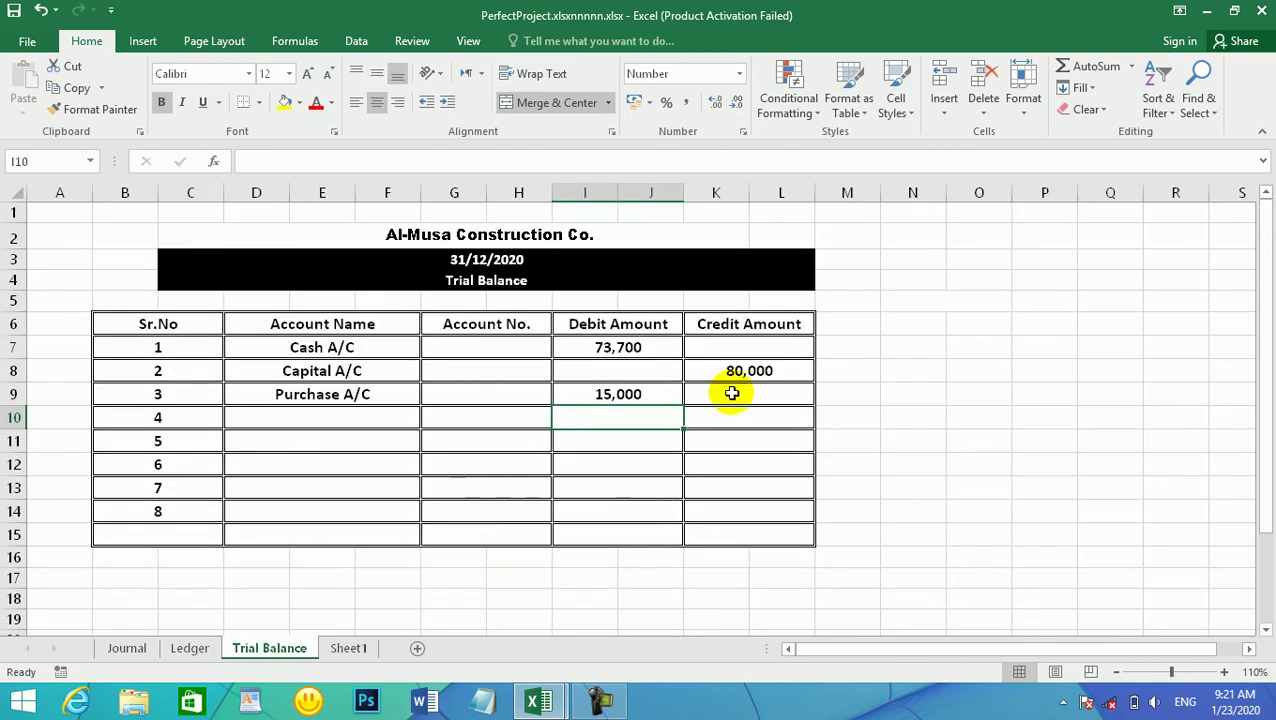
click(363, 420)
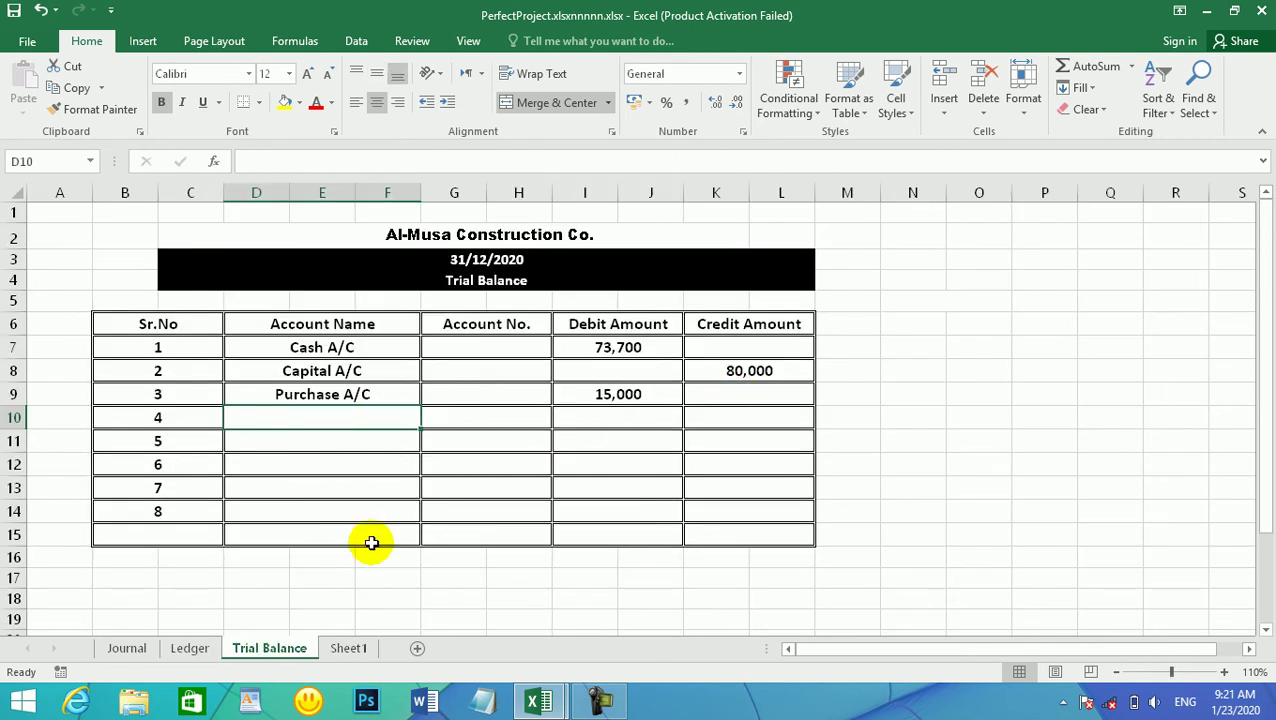
click(190, 648)
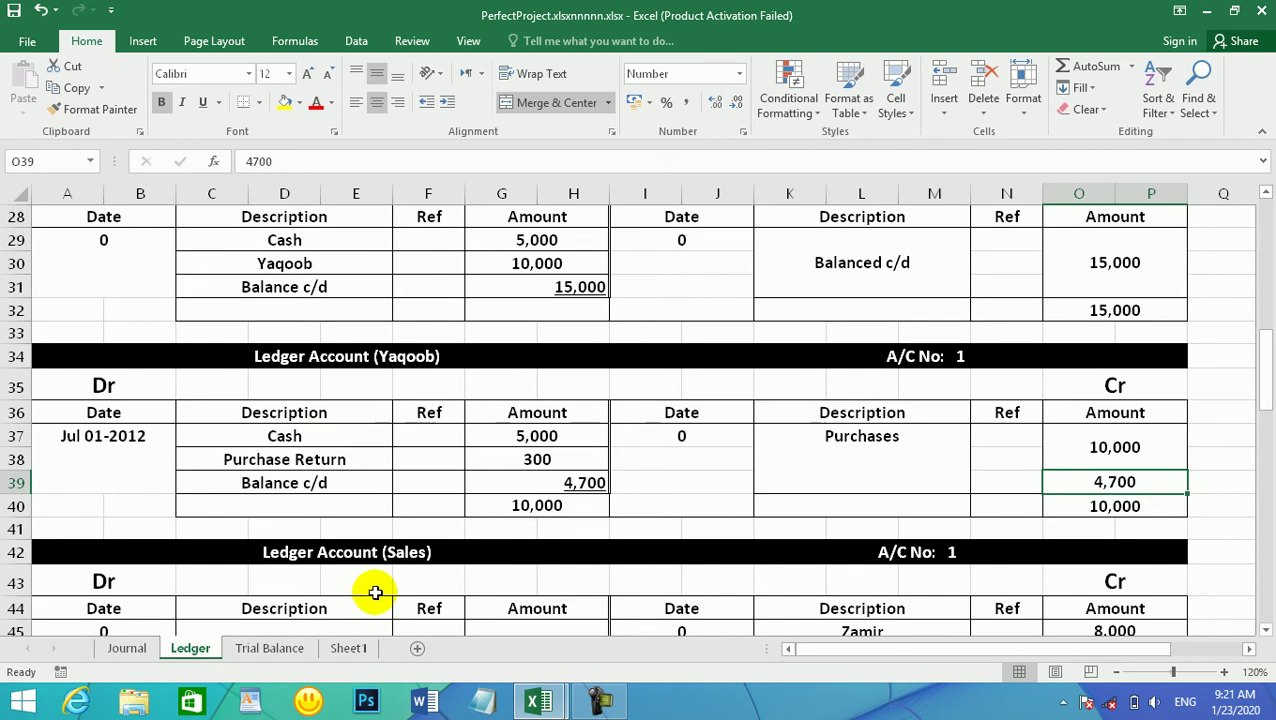
click(268, 648)
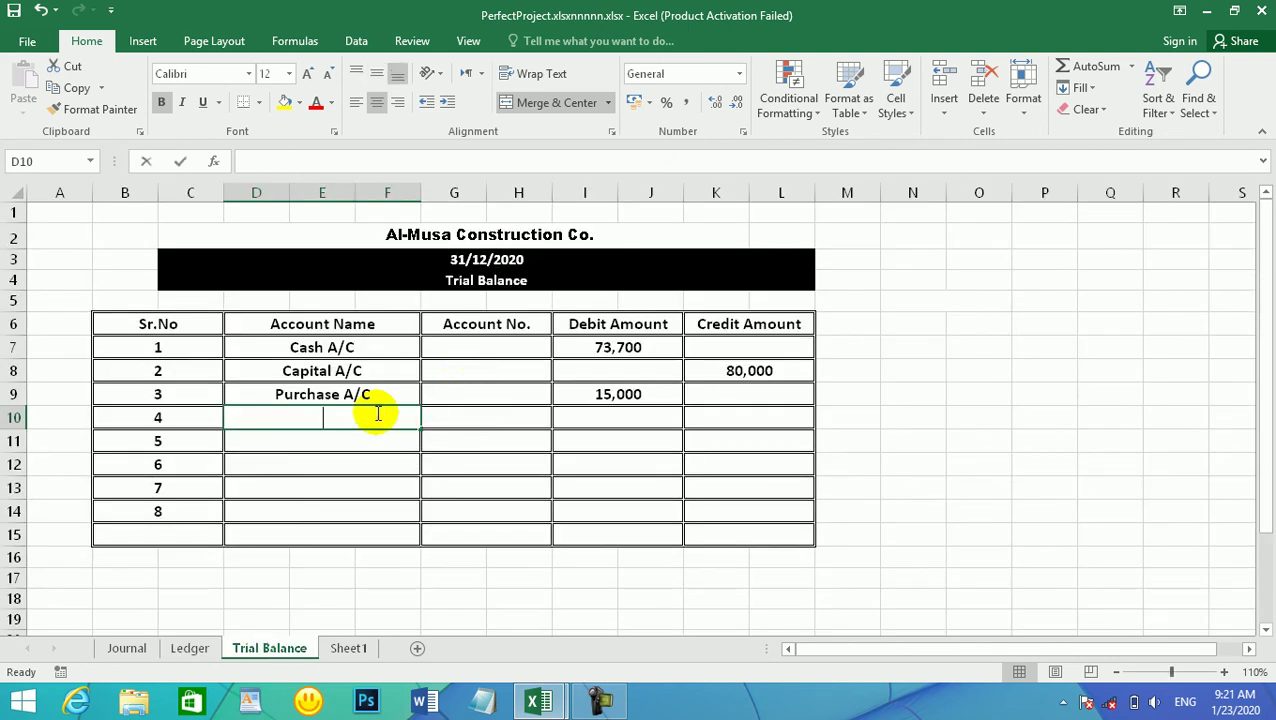
text(Yaqoob)
key(Tab)
key(Tab)
key(Tab)
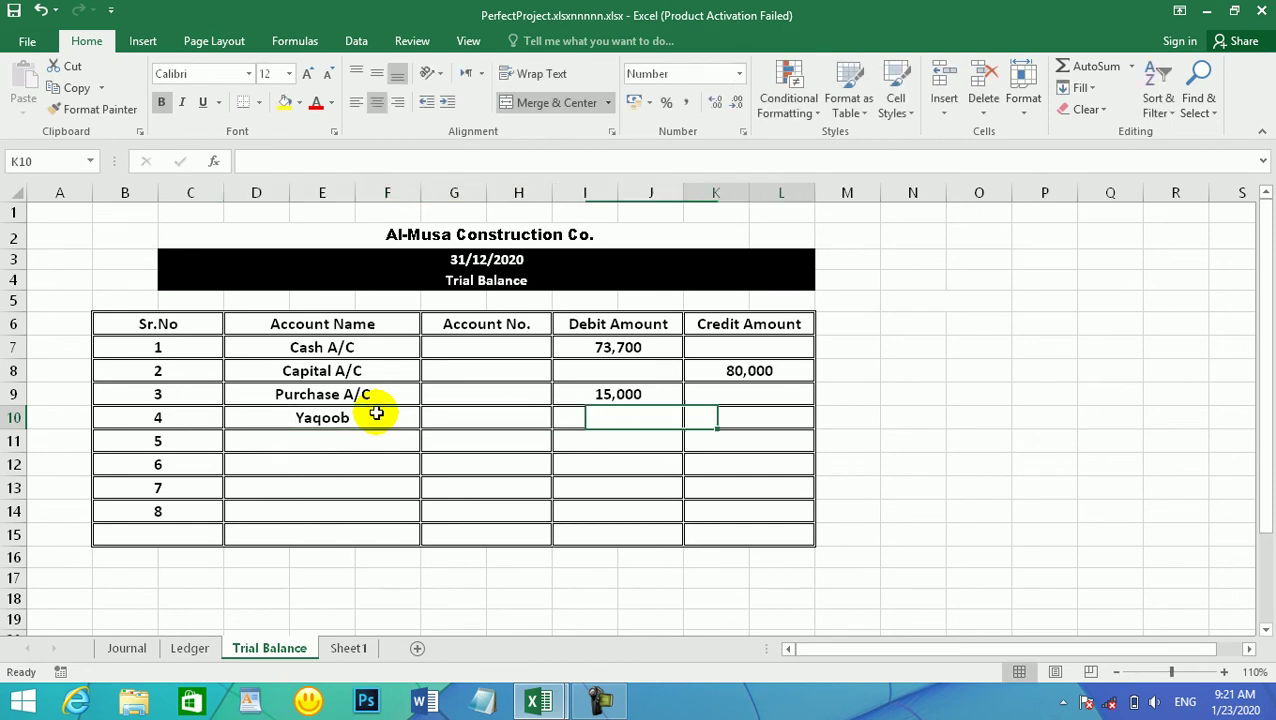
text(4700)
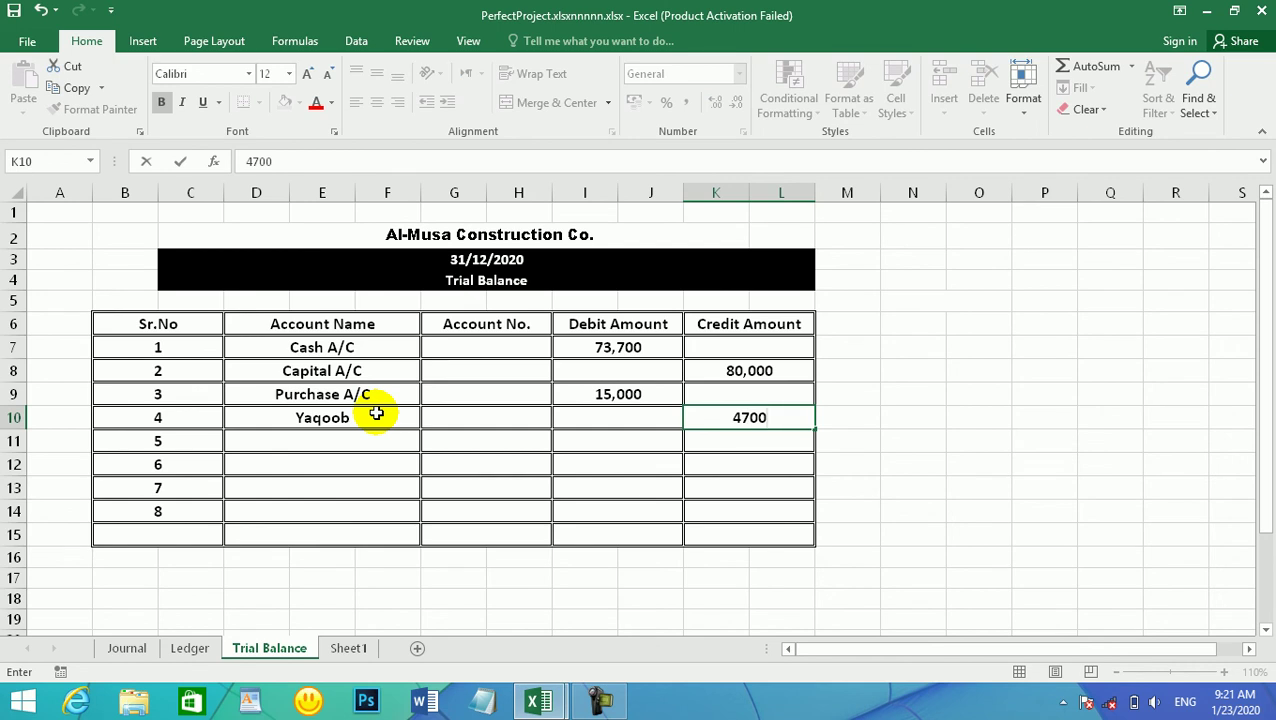
key(Return)
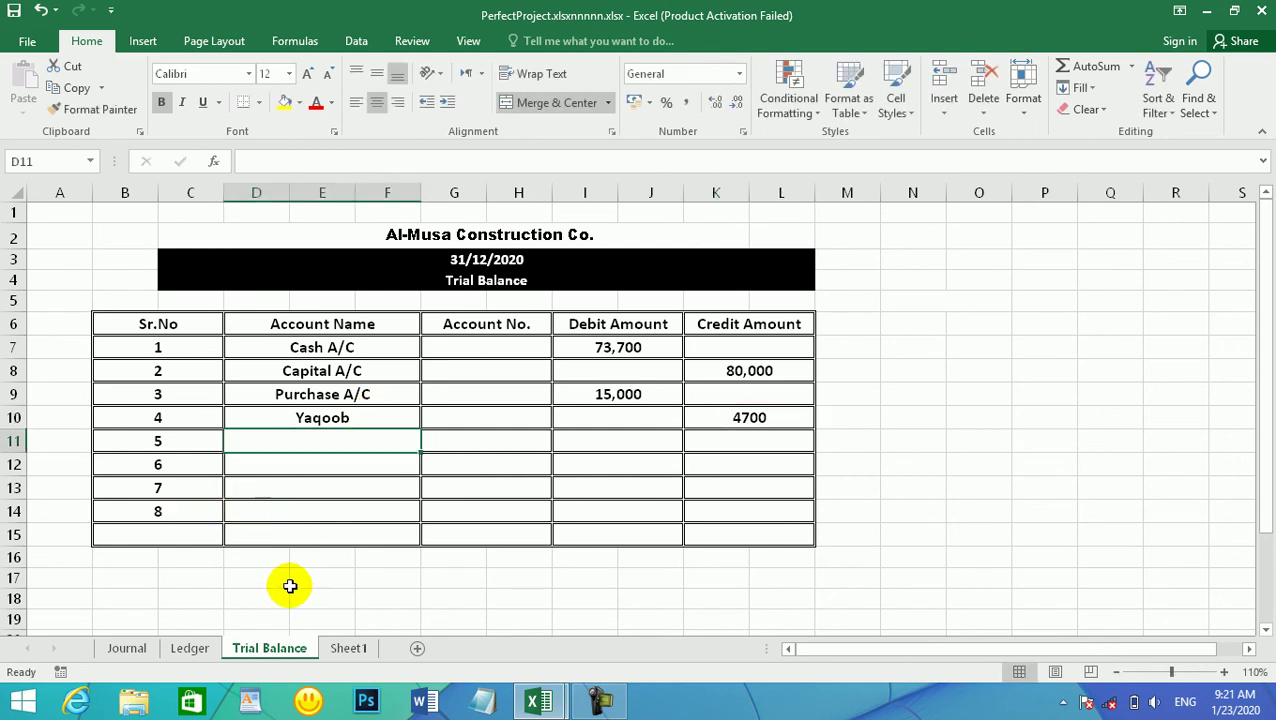
Examine the Sales account in the Ledger sheet, checking its credit entries and balance
click(203, 650)
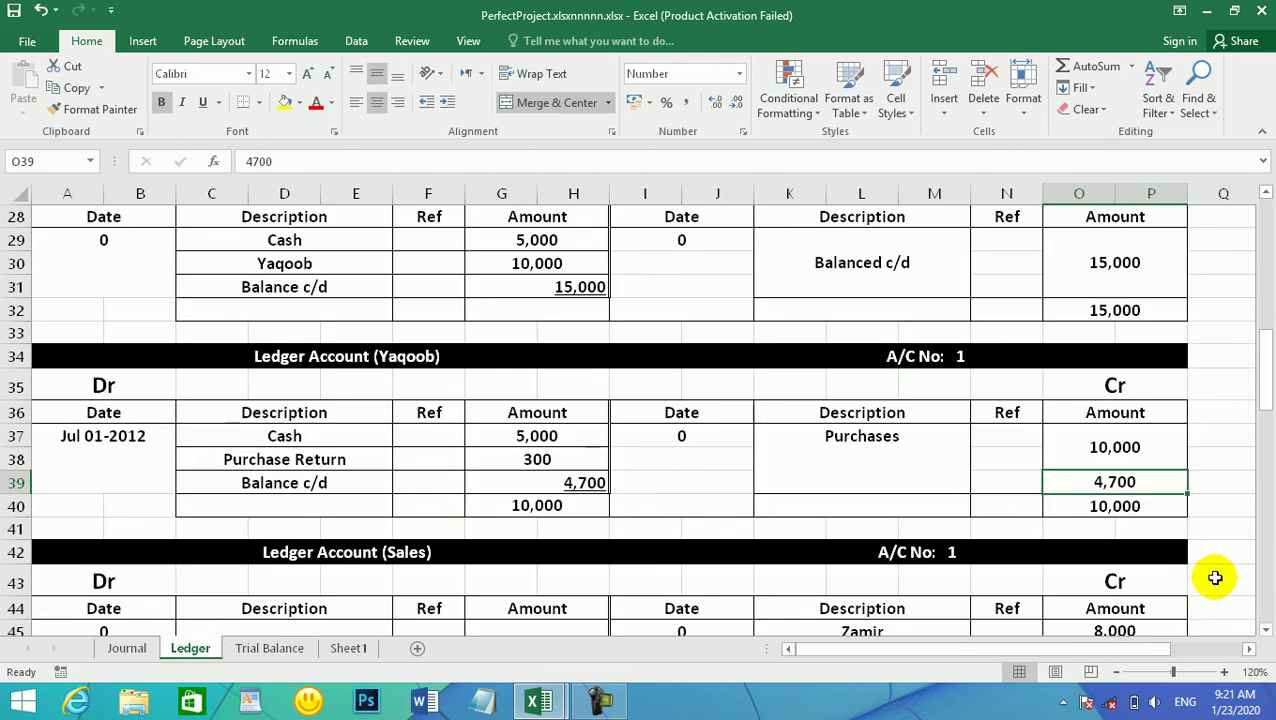
click(1265, 630)
click(1265, 630)
click(1265, 630)
click(1265, 630)
click(1265, 630)
click(1265, 630)
click(1265, 630)
click(1265, 630)
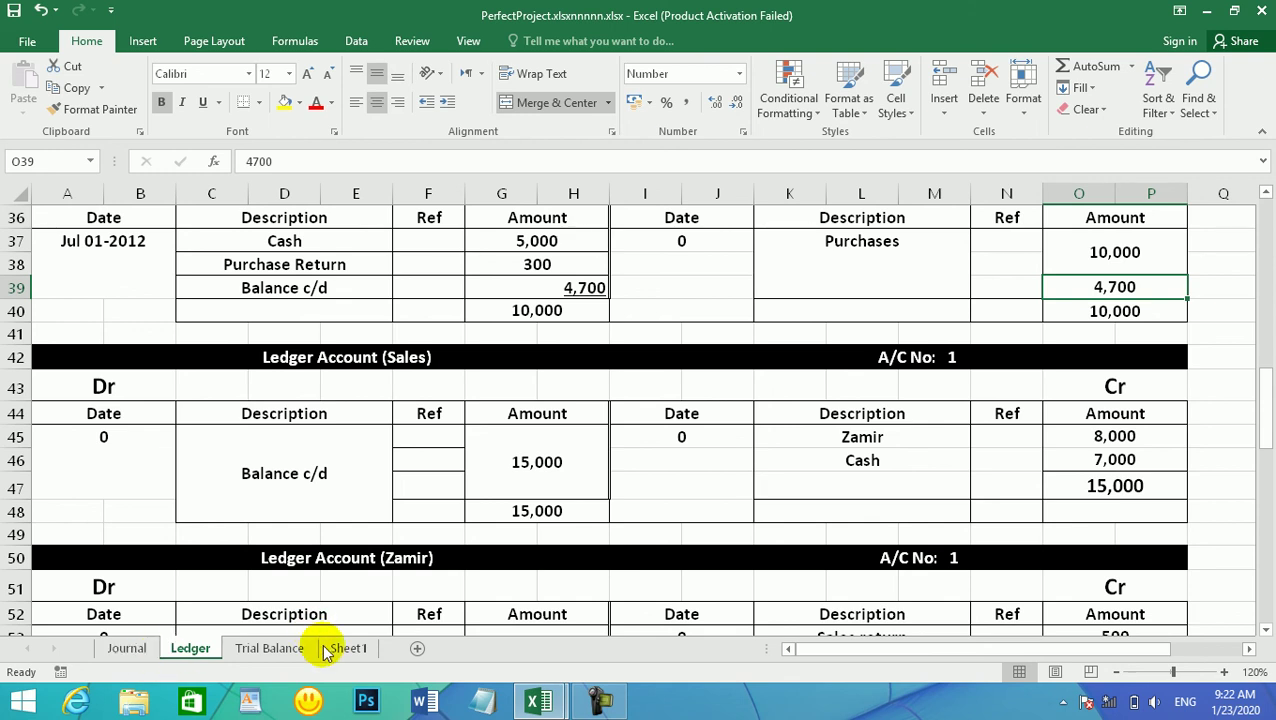
Enter Sales as the fifth account in the Trial Balance sheet, with 15,000 as its credit amount
click(268, 650)
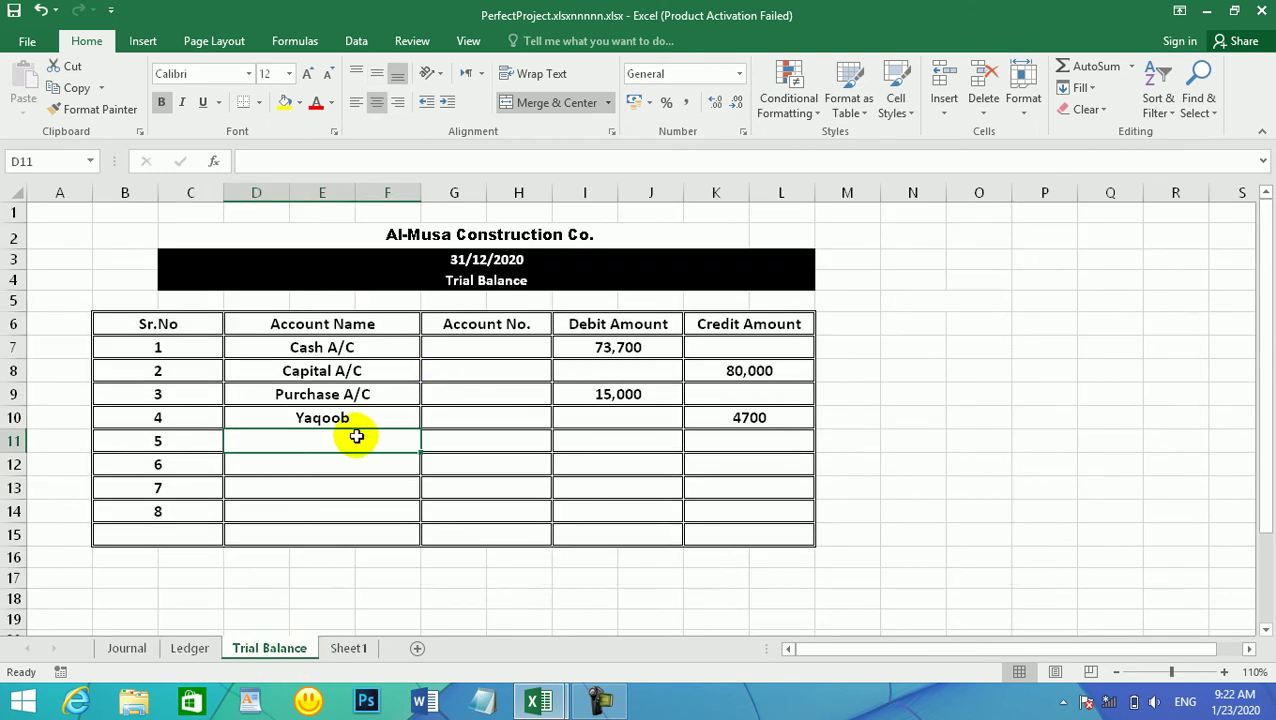
text(Sales)
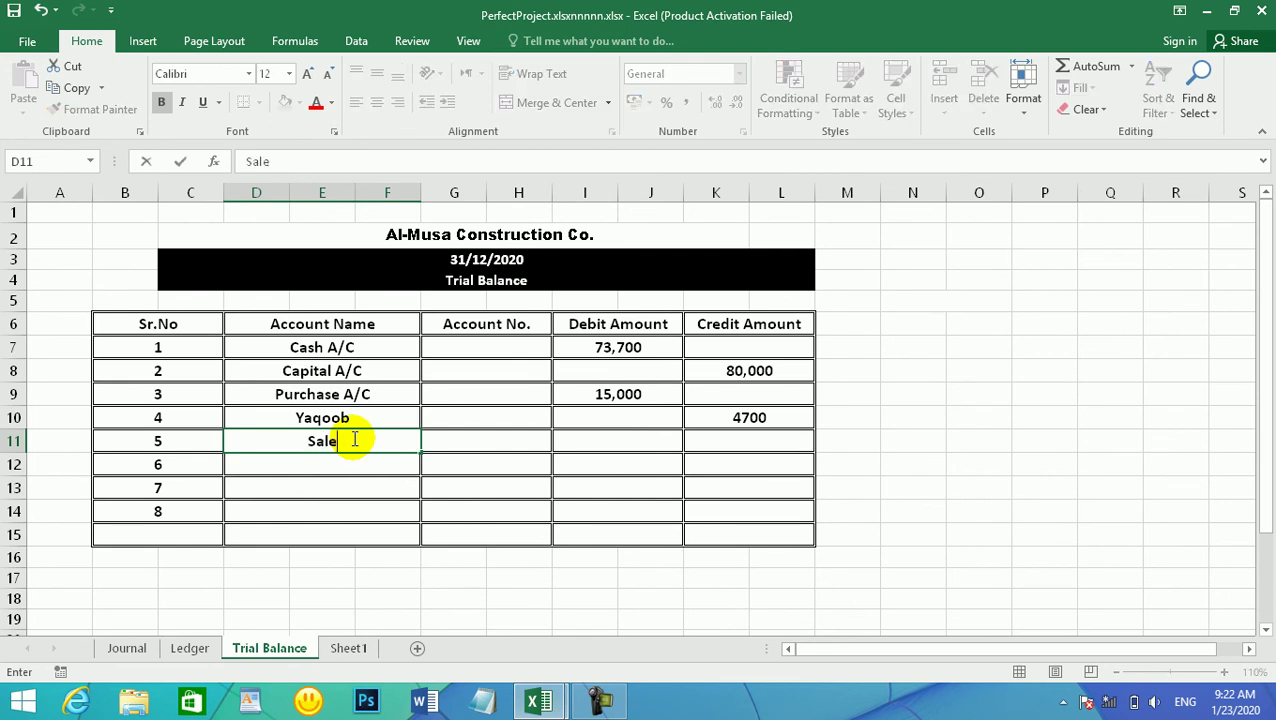
key(Tab)
key(Tab)
key(Tab)
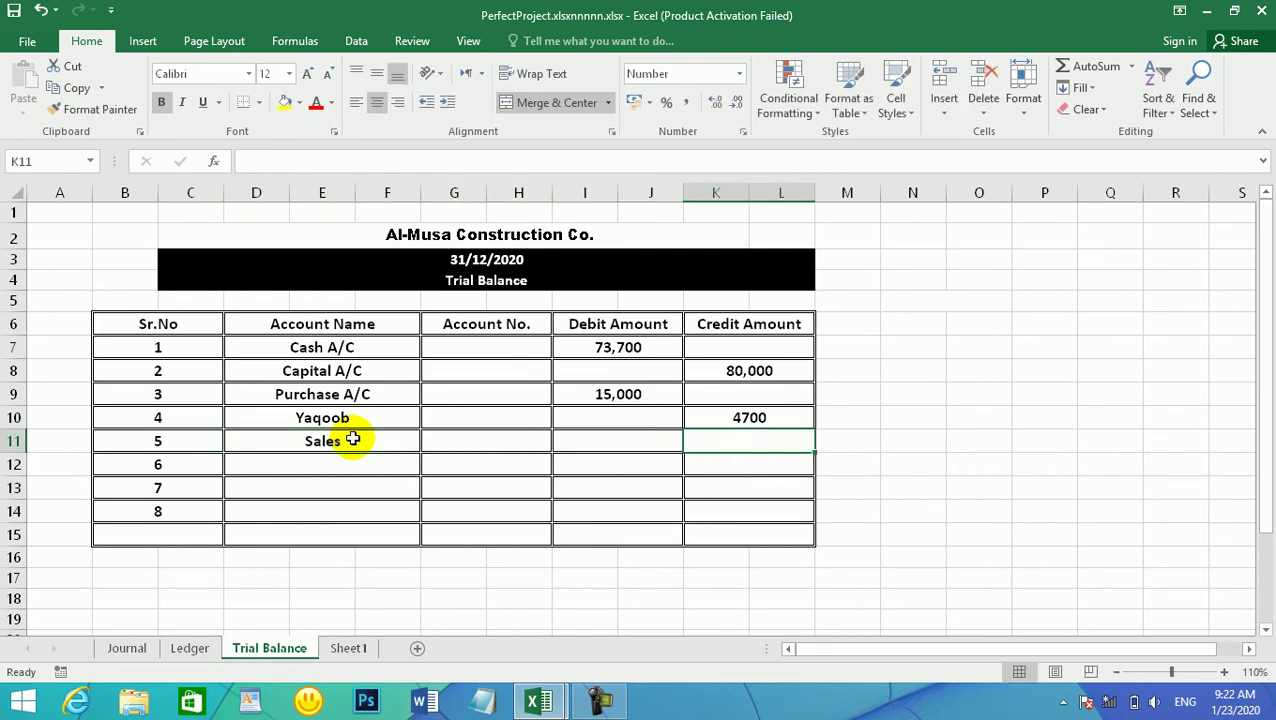
text(15000)
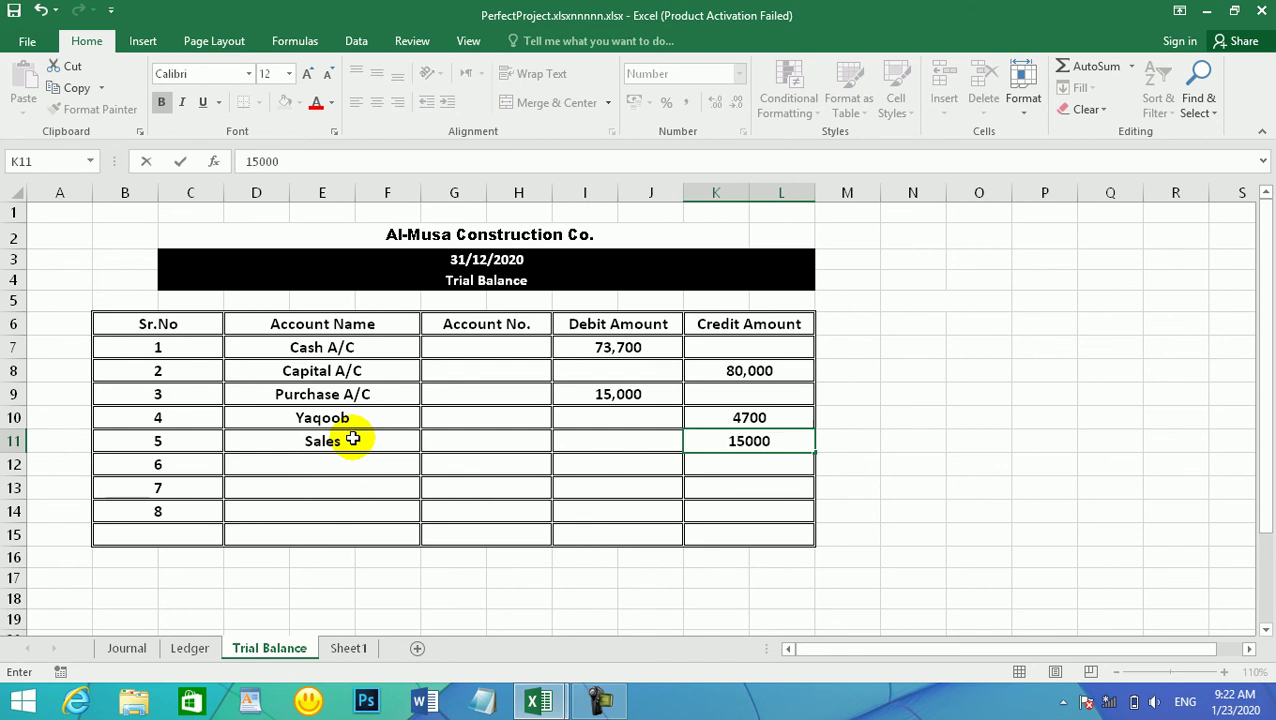
key(Return)
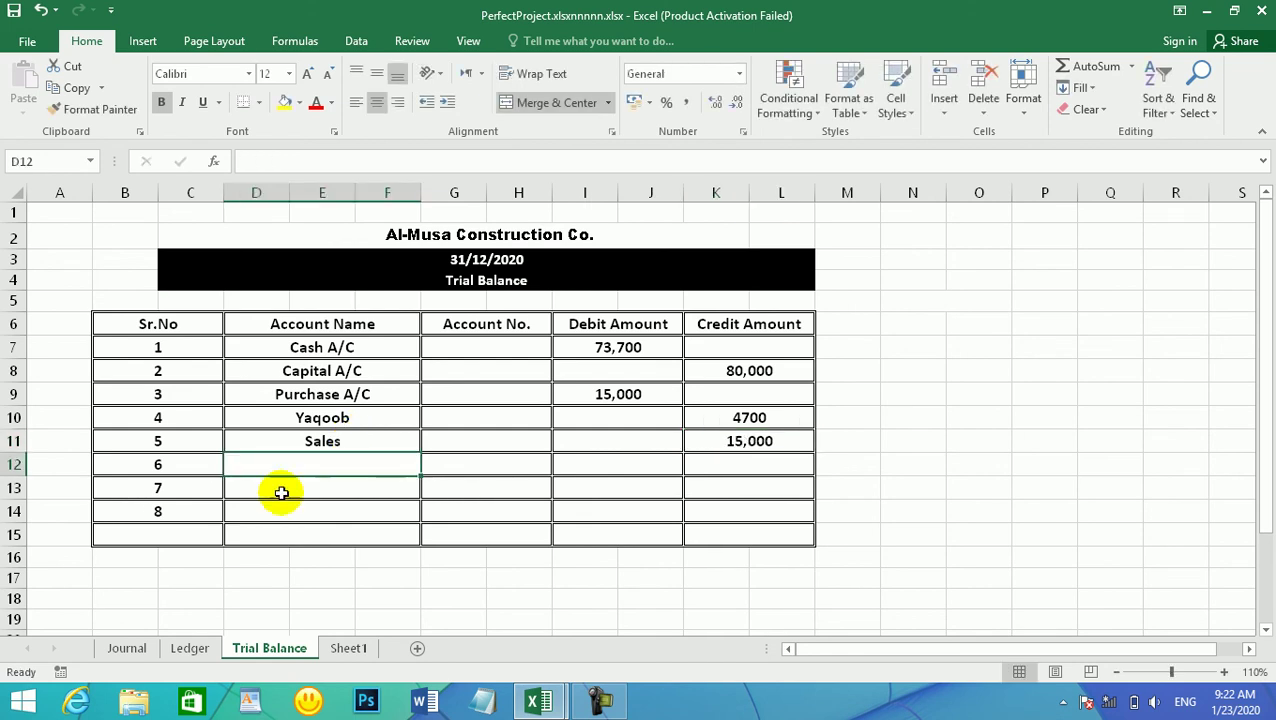
Look up the account below Sales in the Ledger and enter the customer's name as the sixth account in the Trial Balance
click(200, 652)
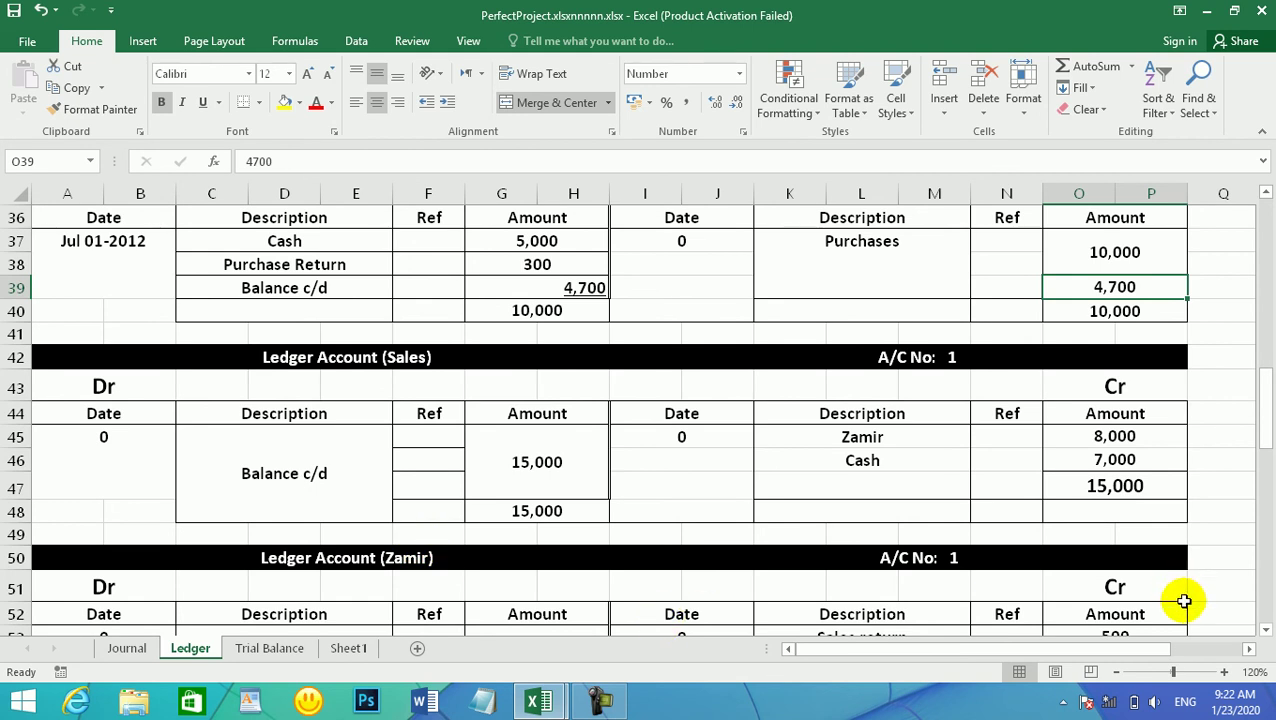
click(1267, 628)
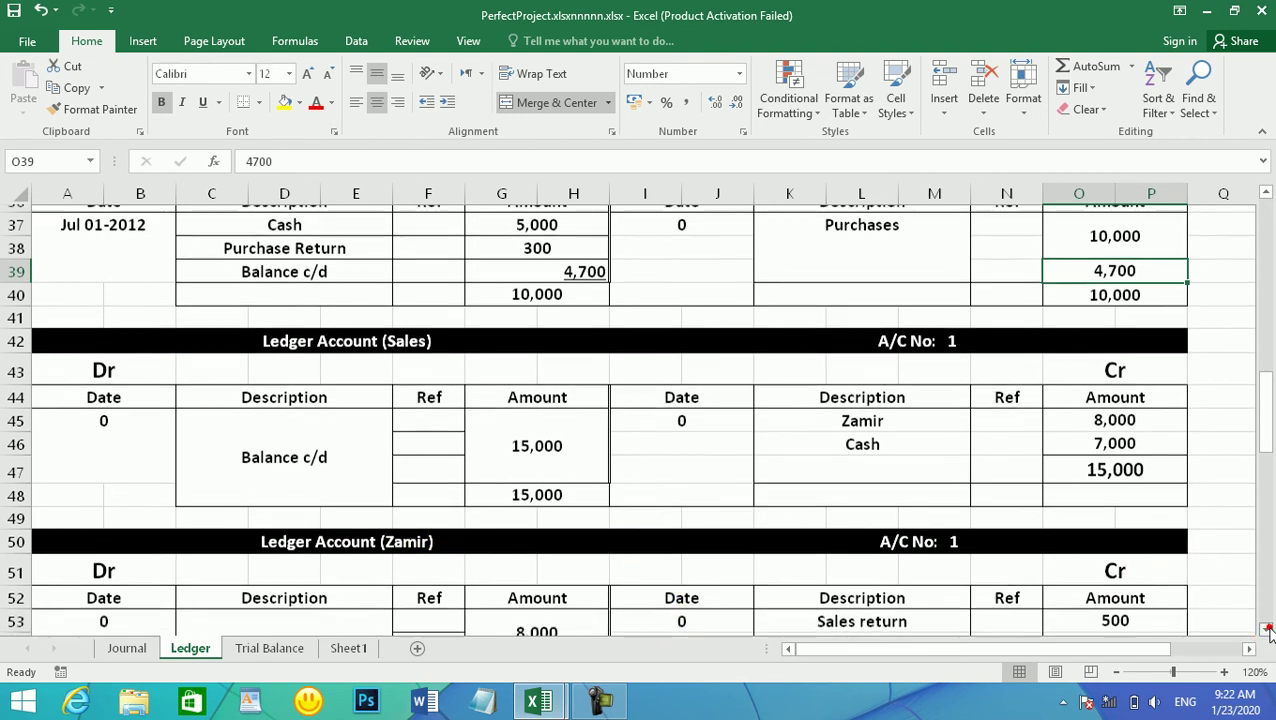
click(1267, 628)
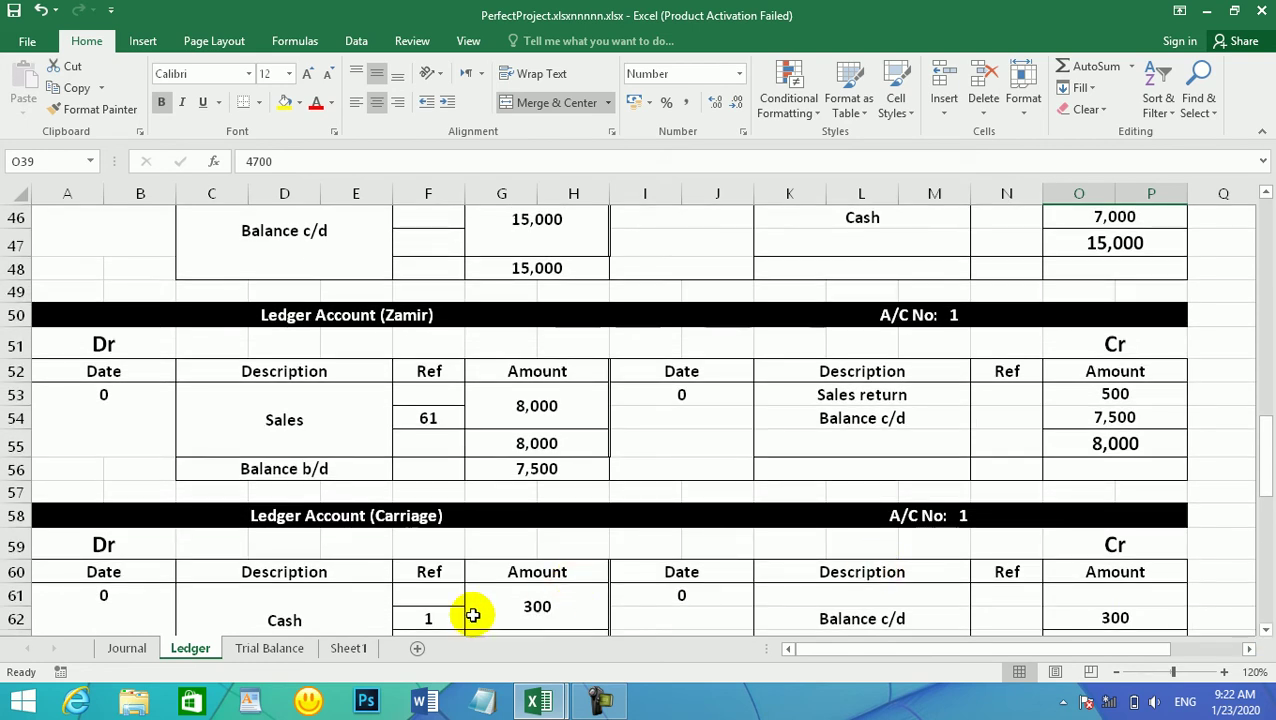
click(270, 648)
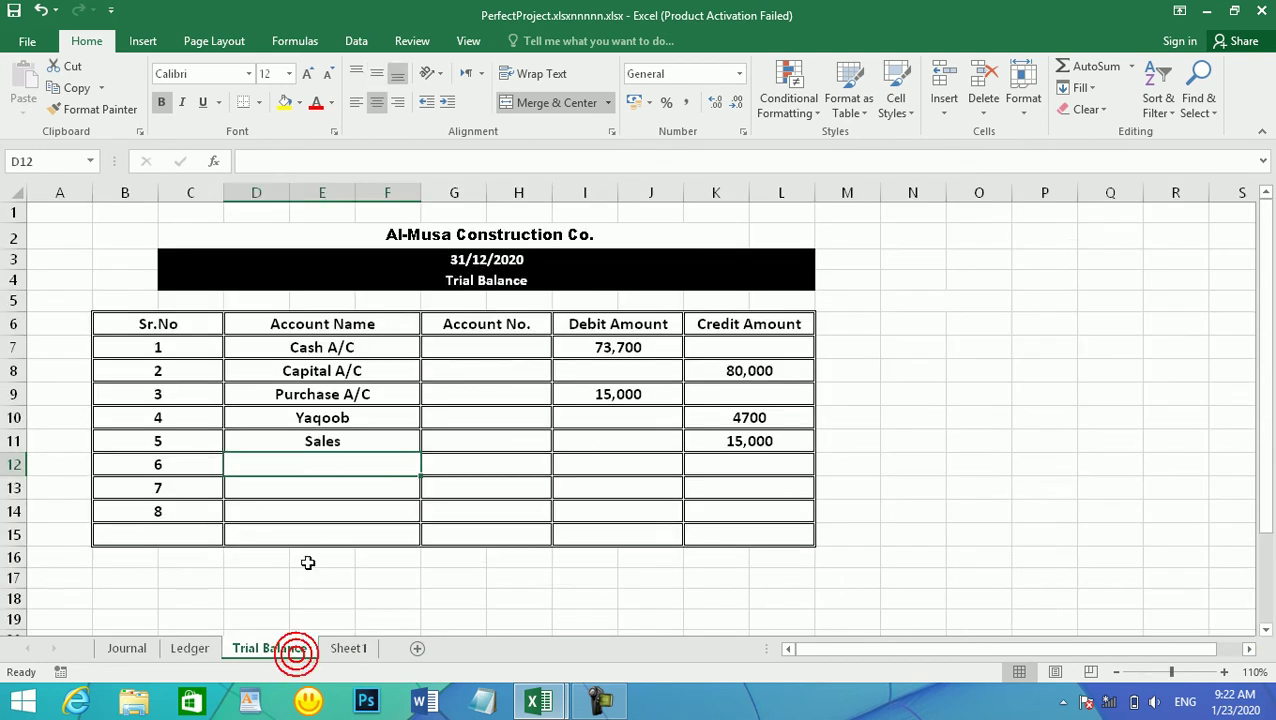
double_click(332, 466)
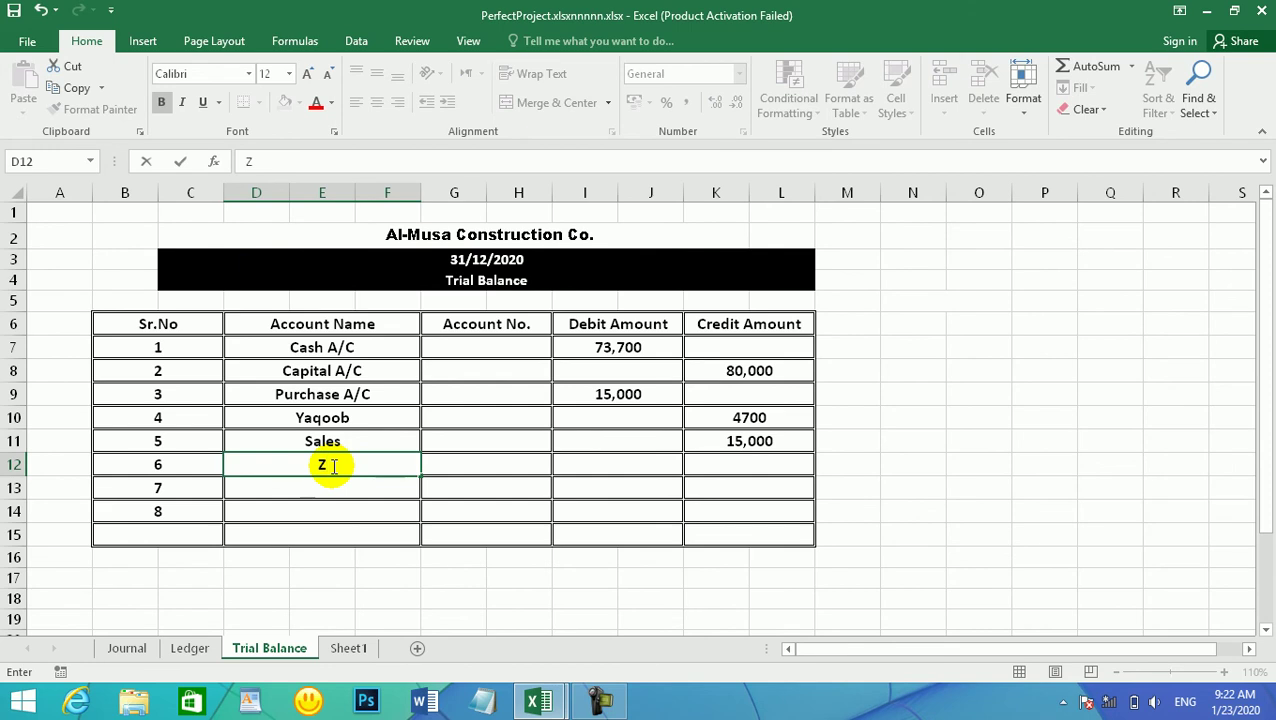
text(Z)
key(BackSpace)
text(Zamir)
key(BackSpace)
key(BackSpace)
key(BackSpace)
text(mir)
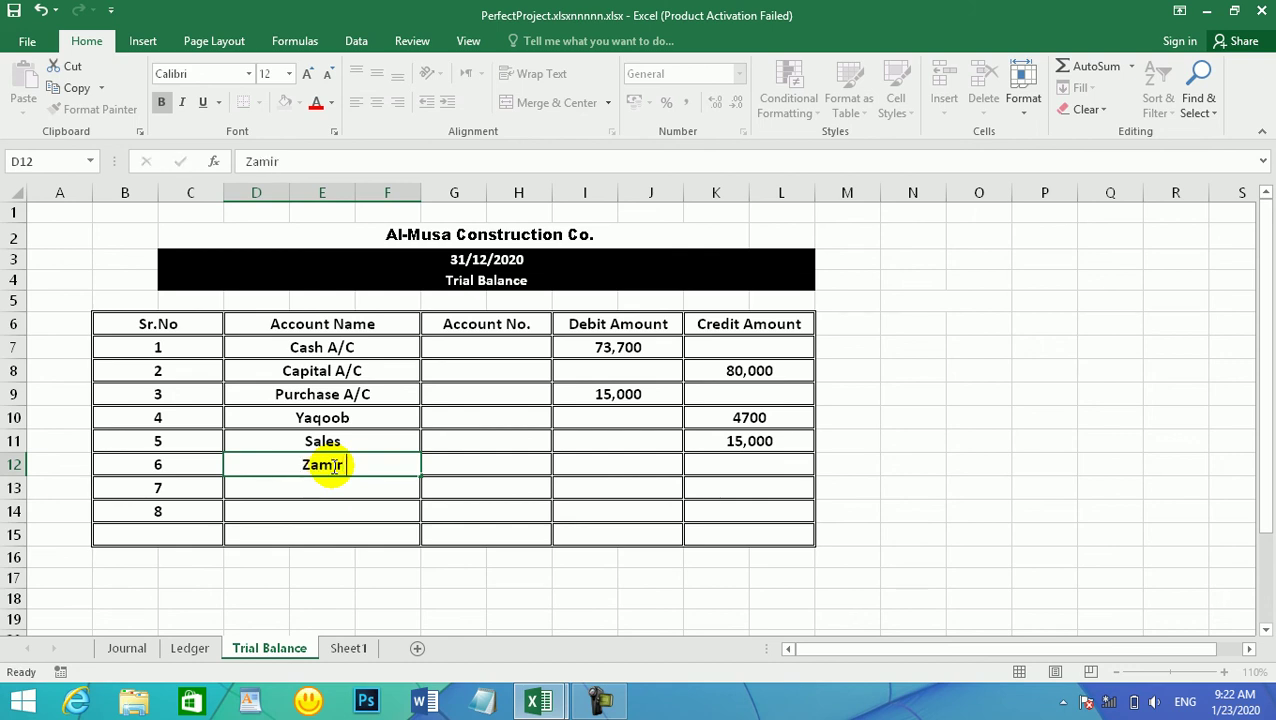
key(Tab)
key(Tab)
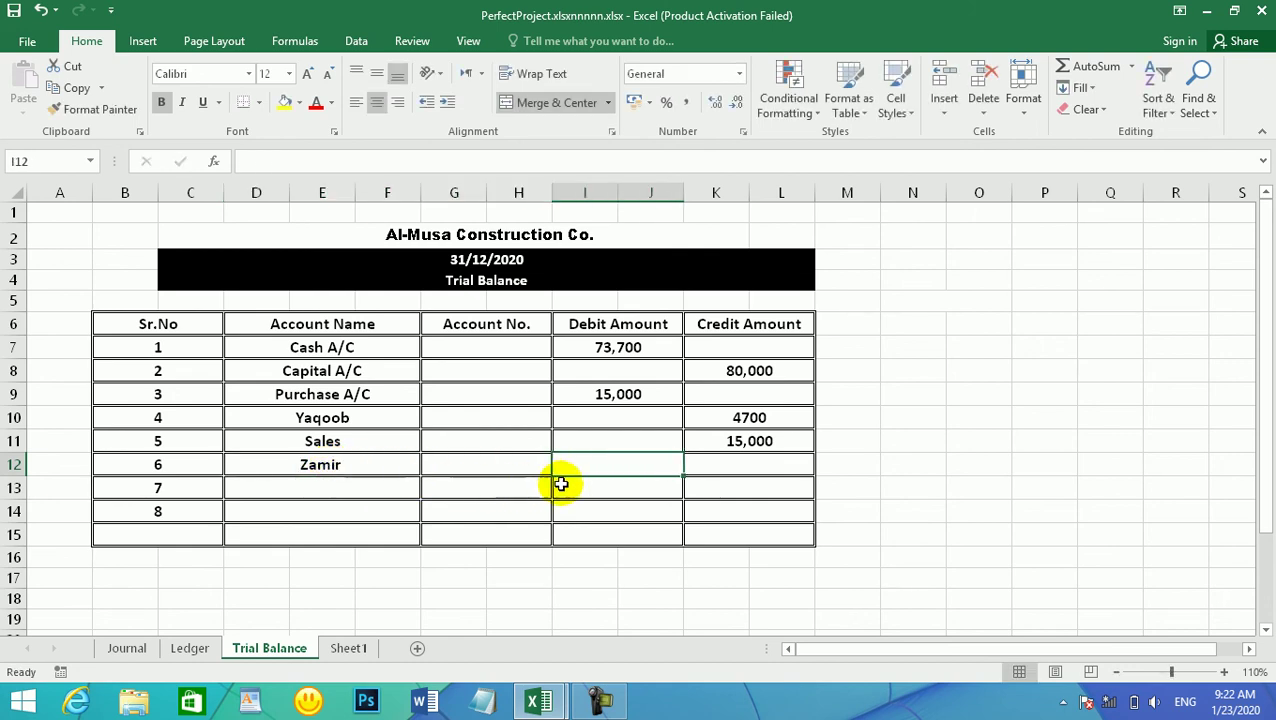
Check the customer's sales and balance b/d amounts in the Ledger and enter 7500 as the customer's debit amount in the Trial Balance
click(182, 650)
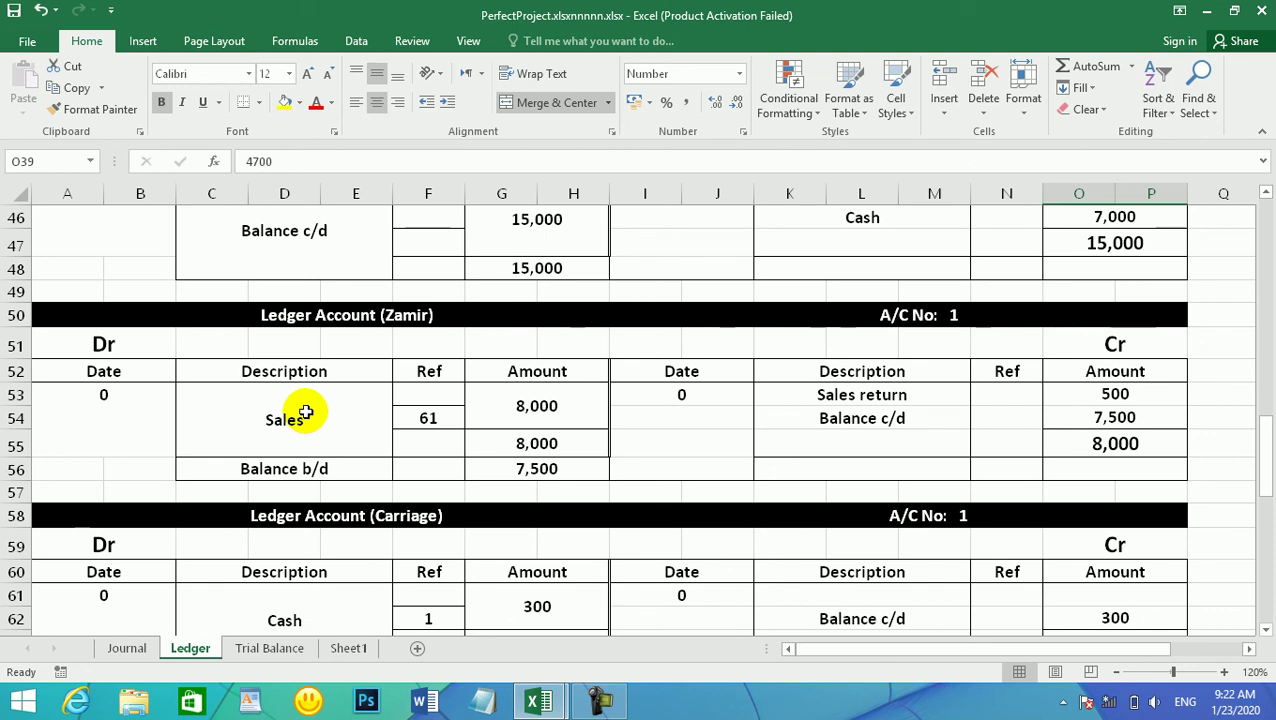
click(513, 400)
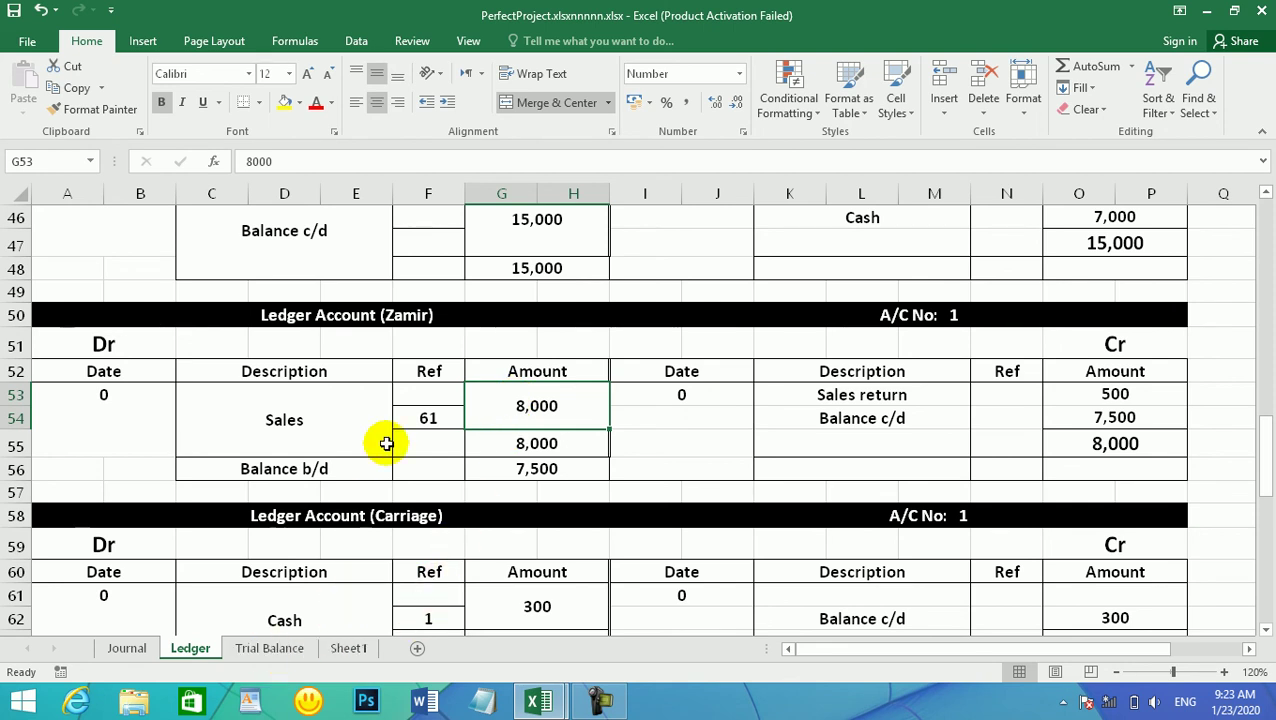
click(541, 468)
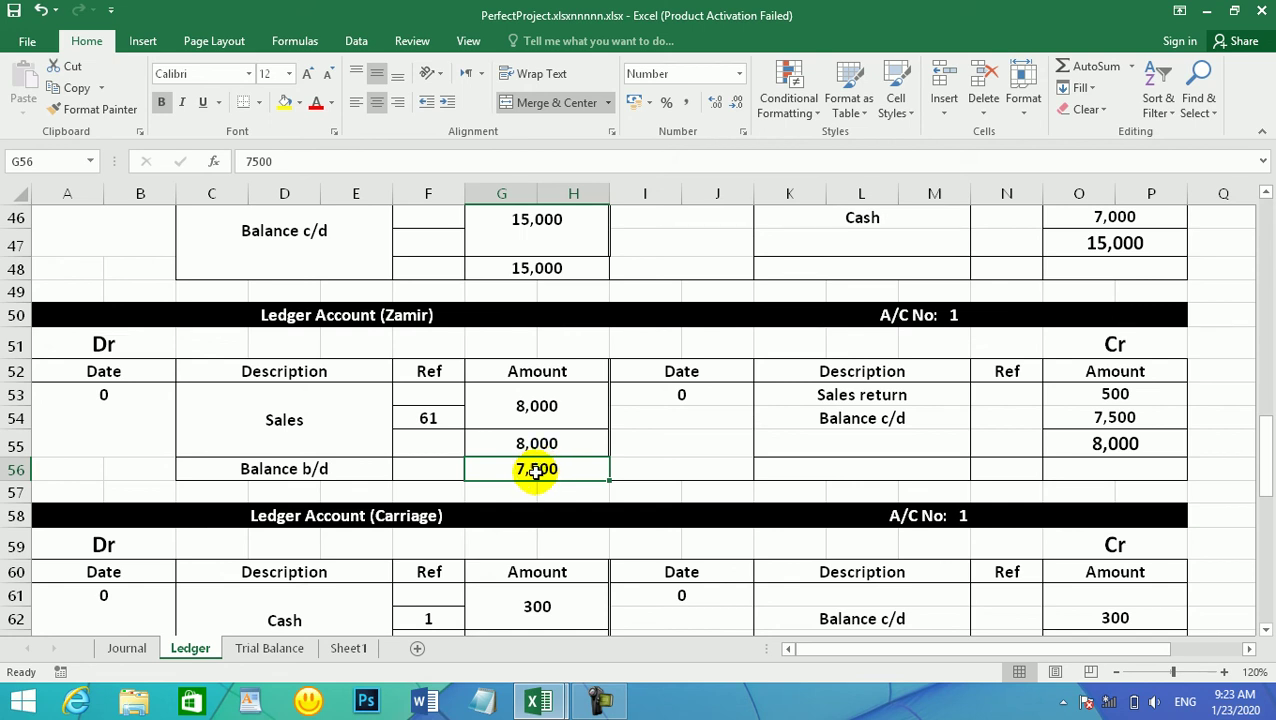
click(285, 648)
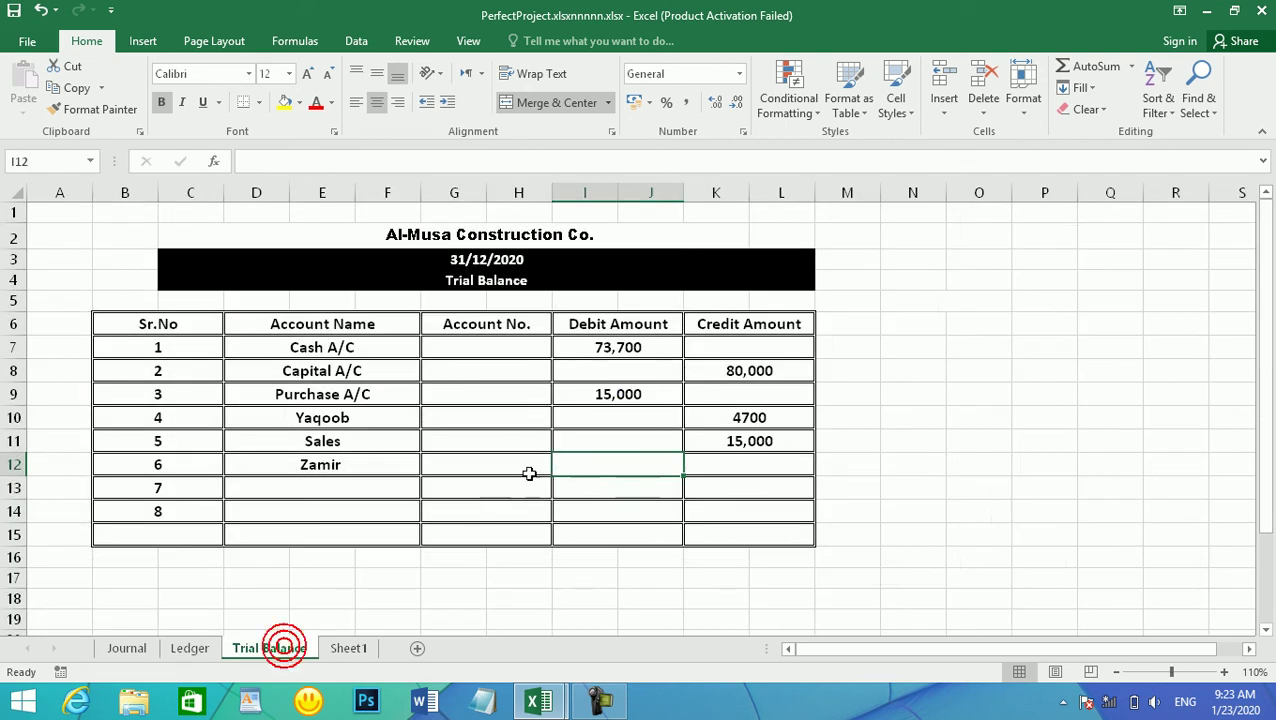
click(591, 462)
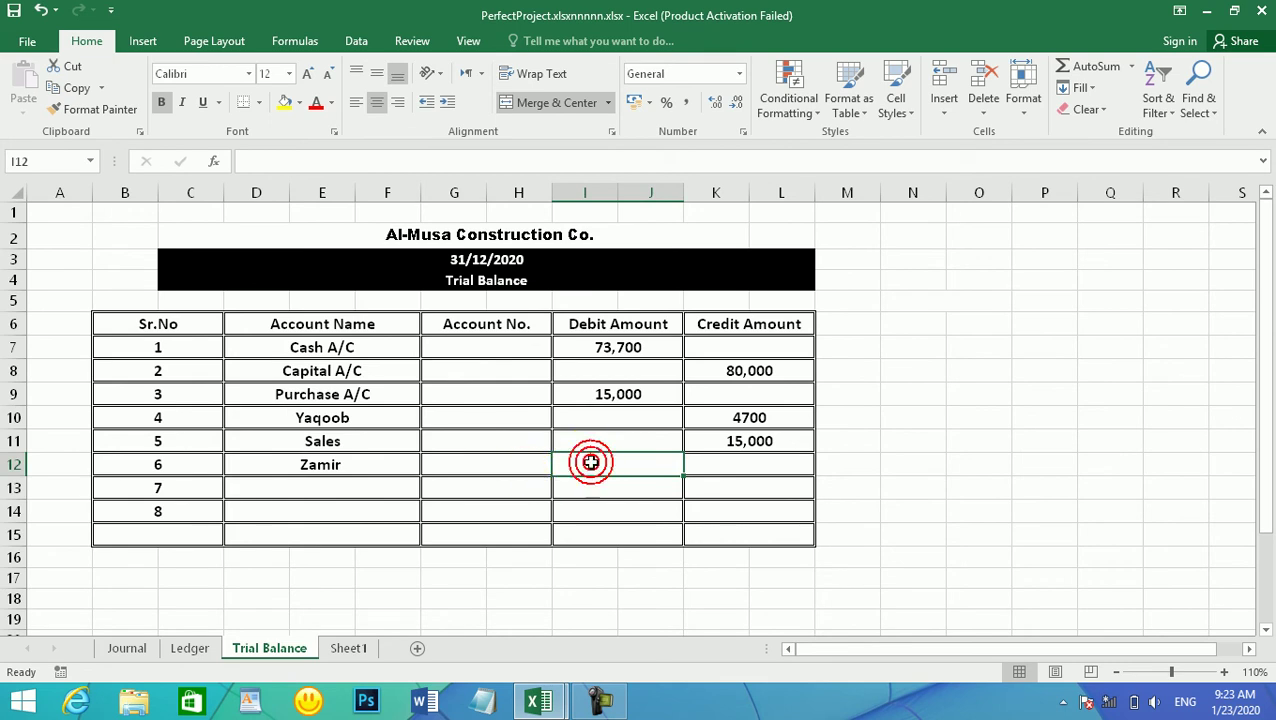
text(7)
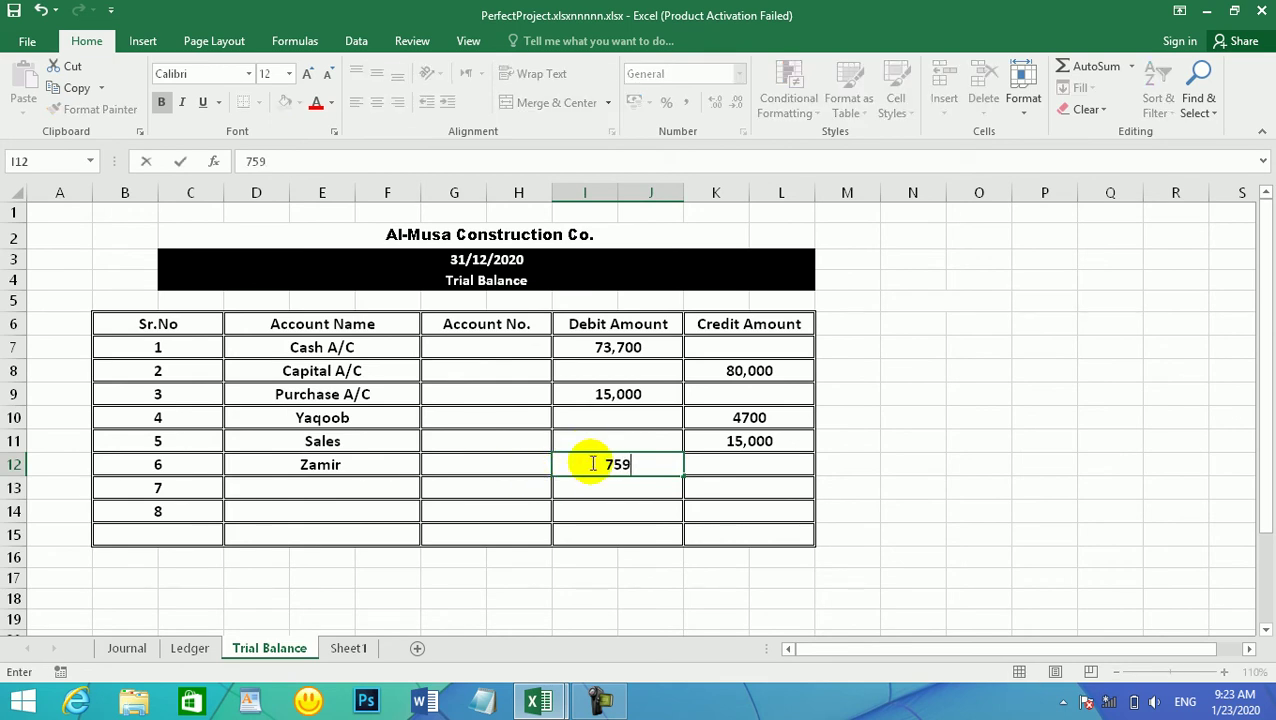
text(500)
key(Return)
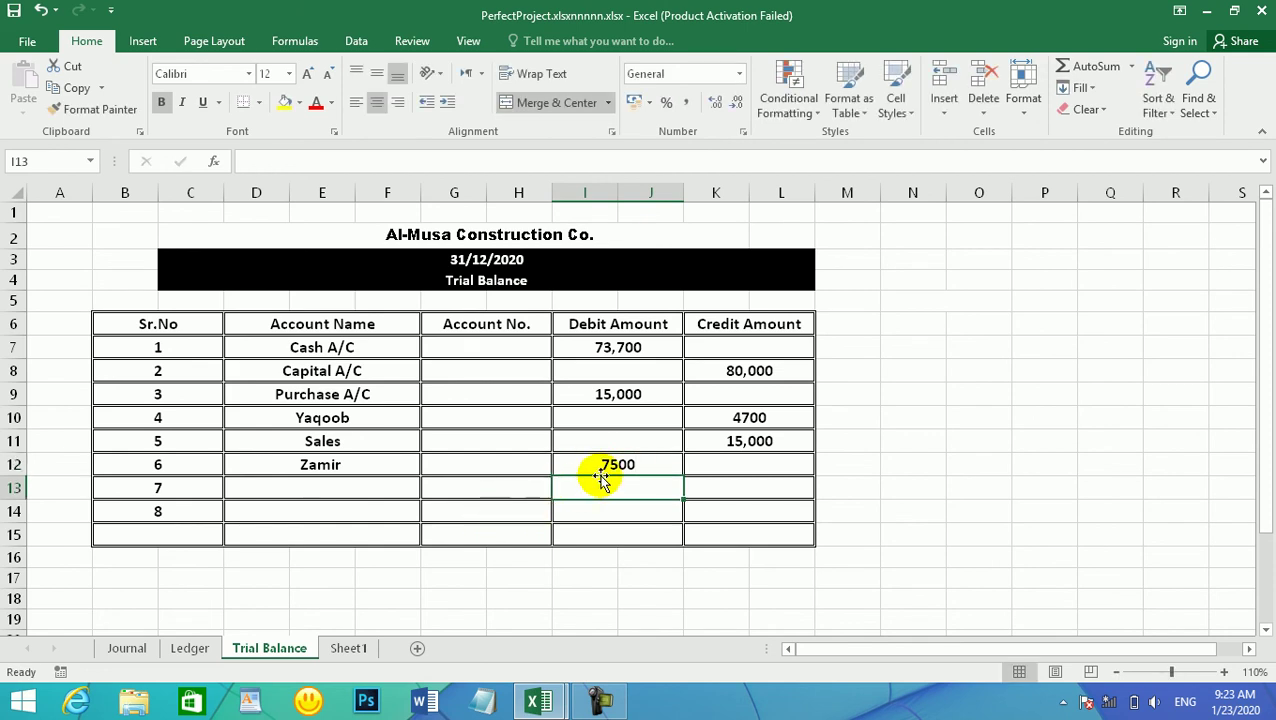
Look up the account below the sixth one in the Ledger and enter Carriage as the seventh account in the Trial Balance
click(191, 649)
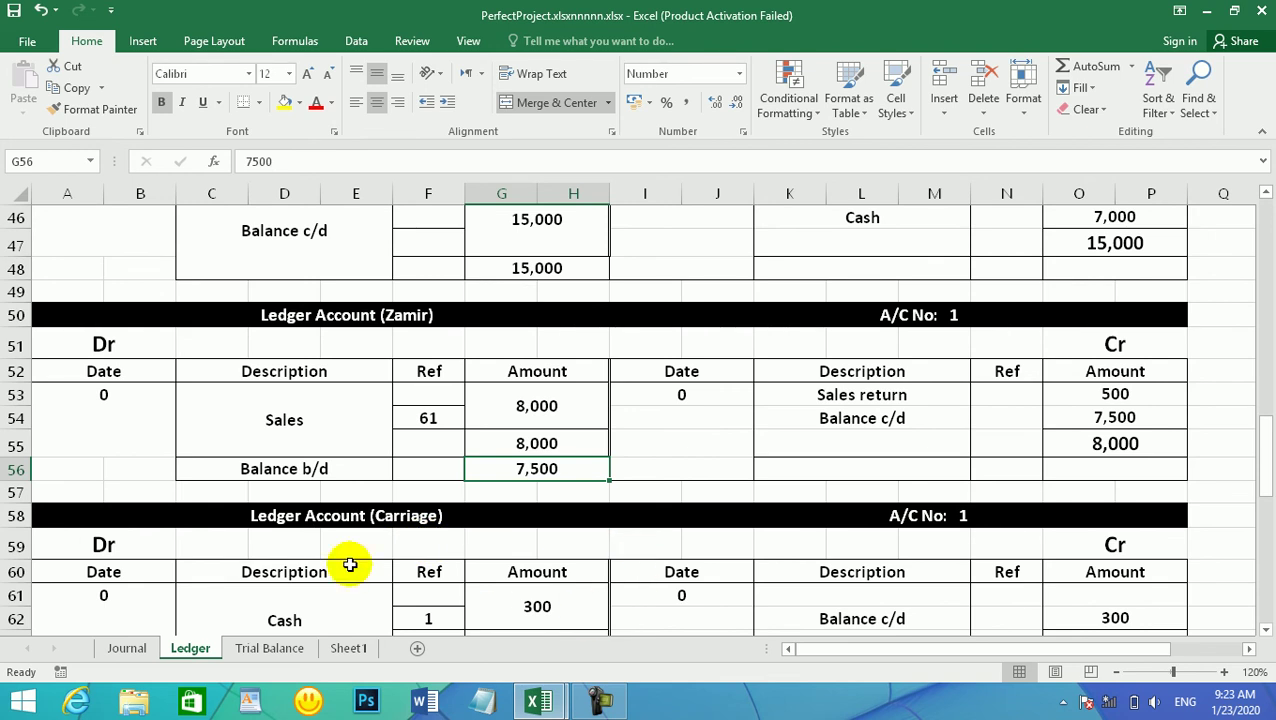
click(285, 648)
click(346, 486)
click(346, 486)
text(Carriage)
click(346, 487)
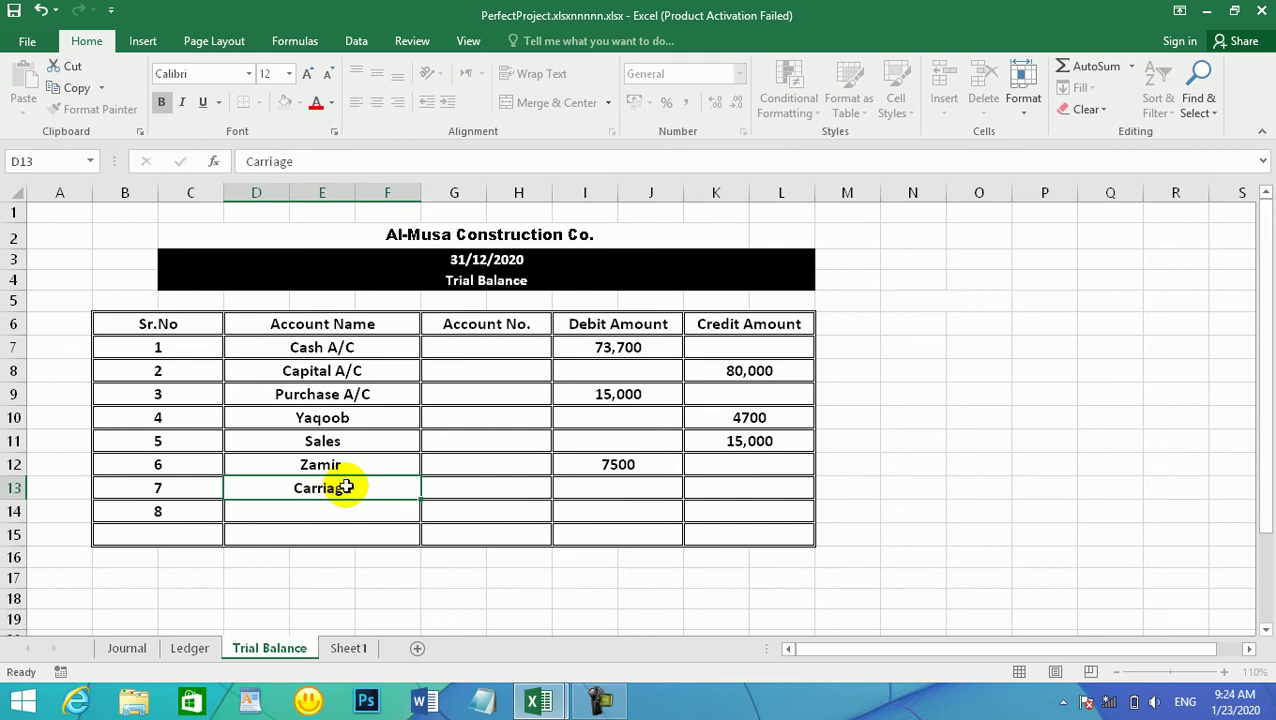
key(Tab)
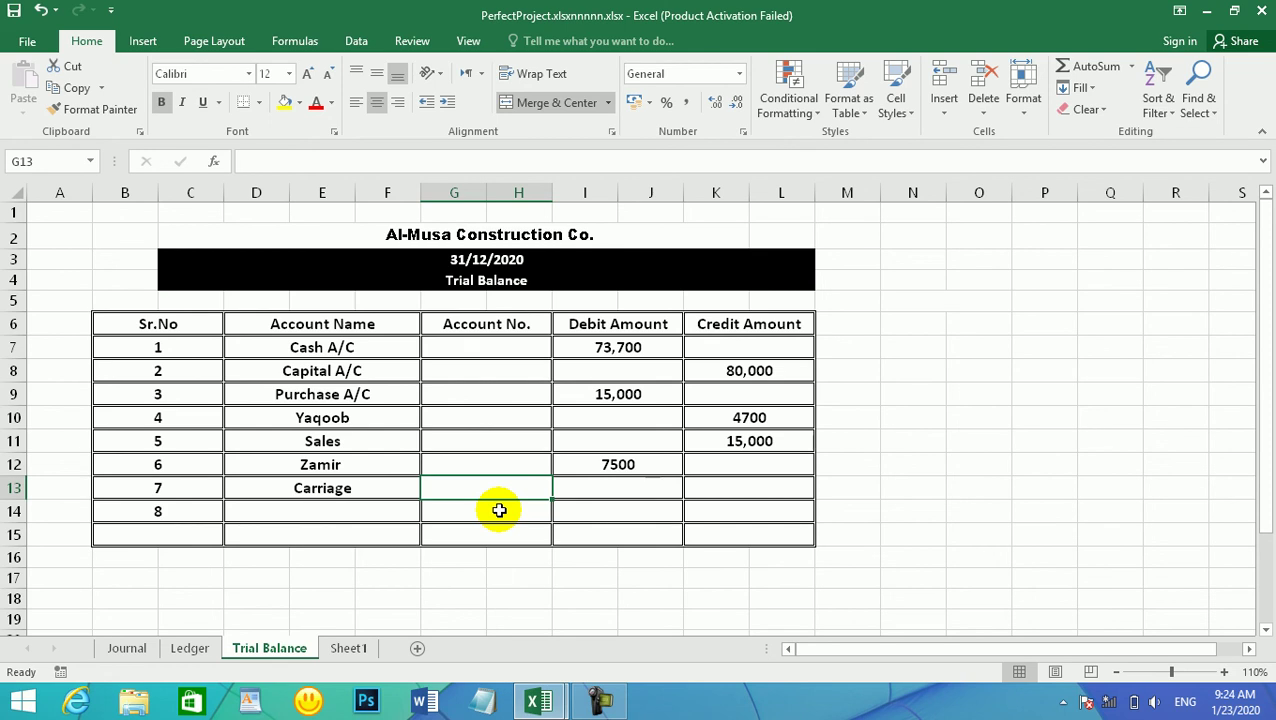
Check the Carriage account's debit amount in the Ledger and enter 300 as its debit amount in the Trial Balance
click(186, 649)
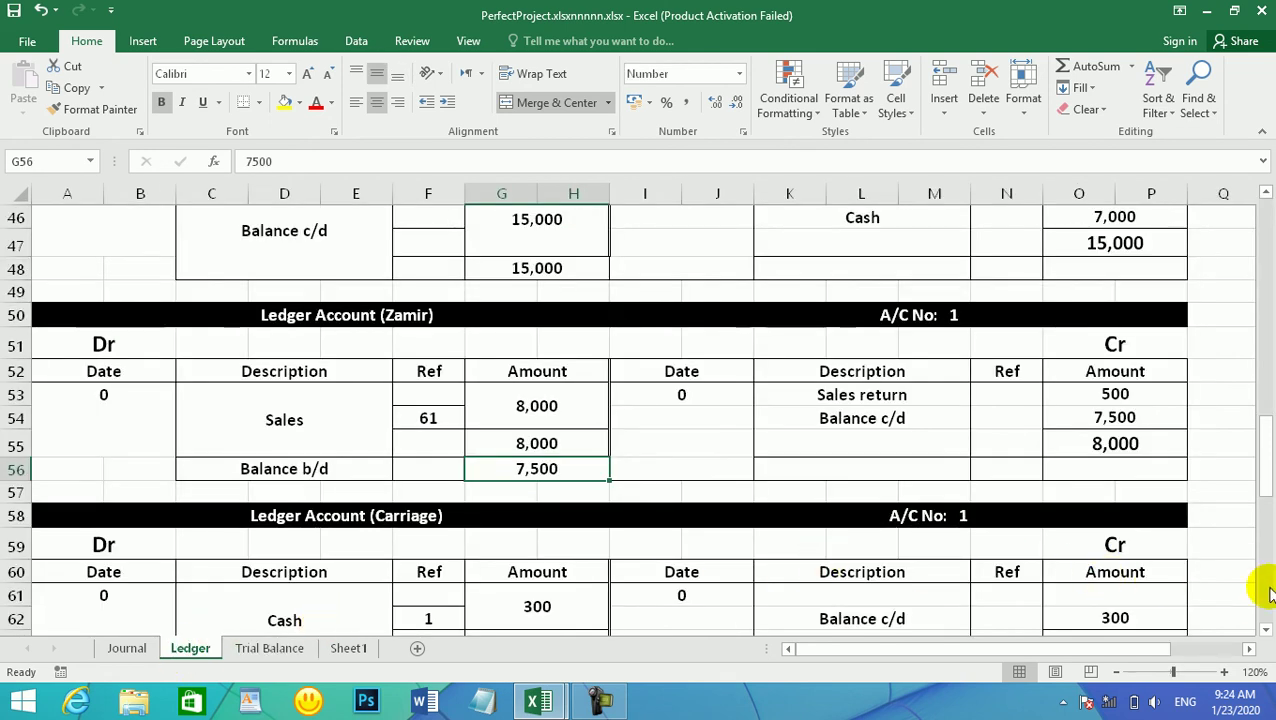
click(1266, 630)
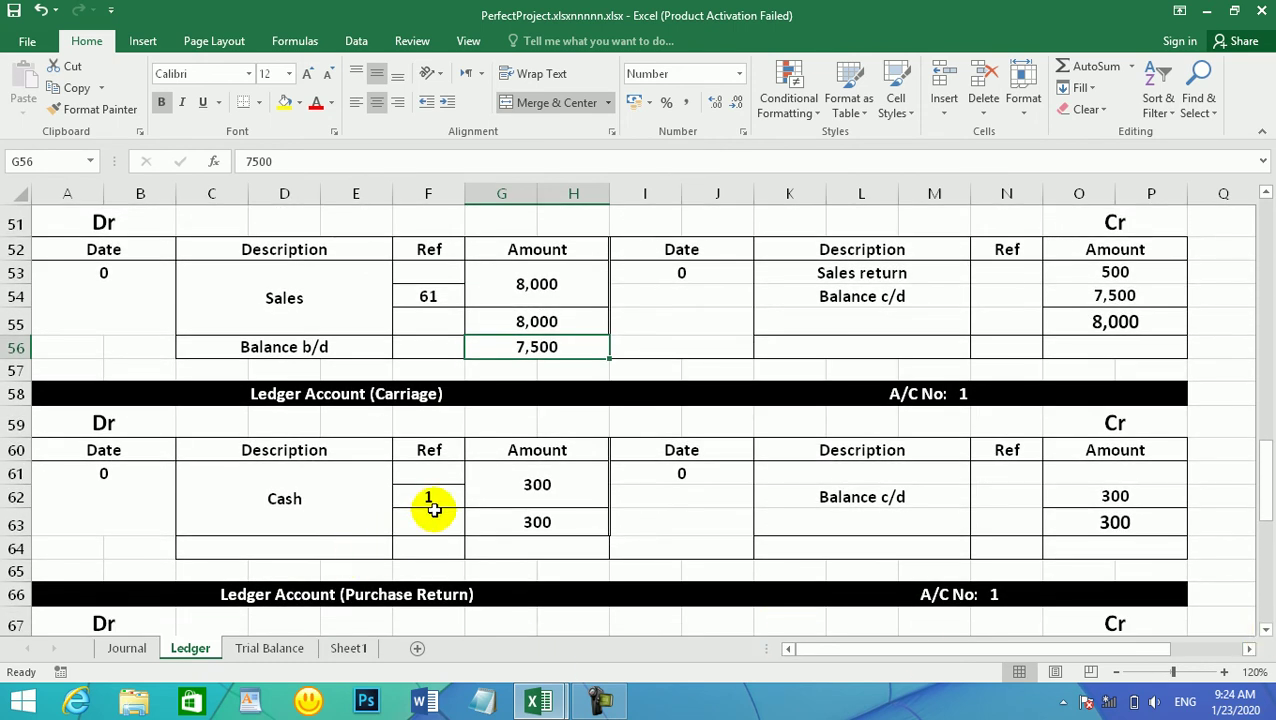
click(510, 495)
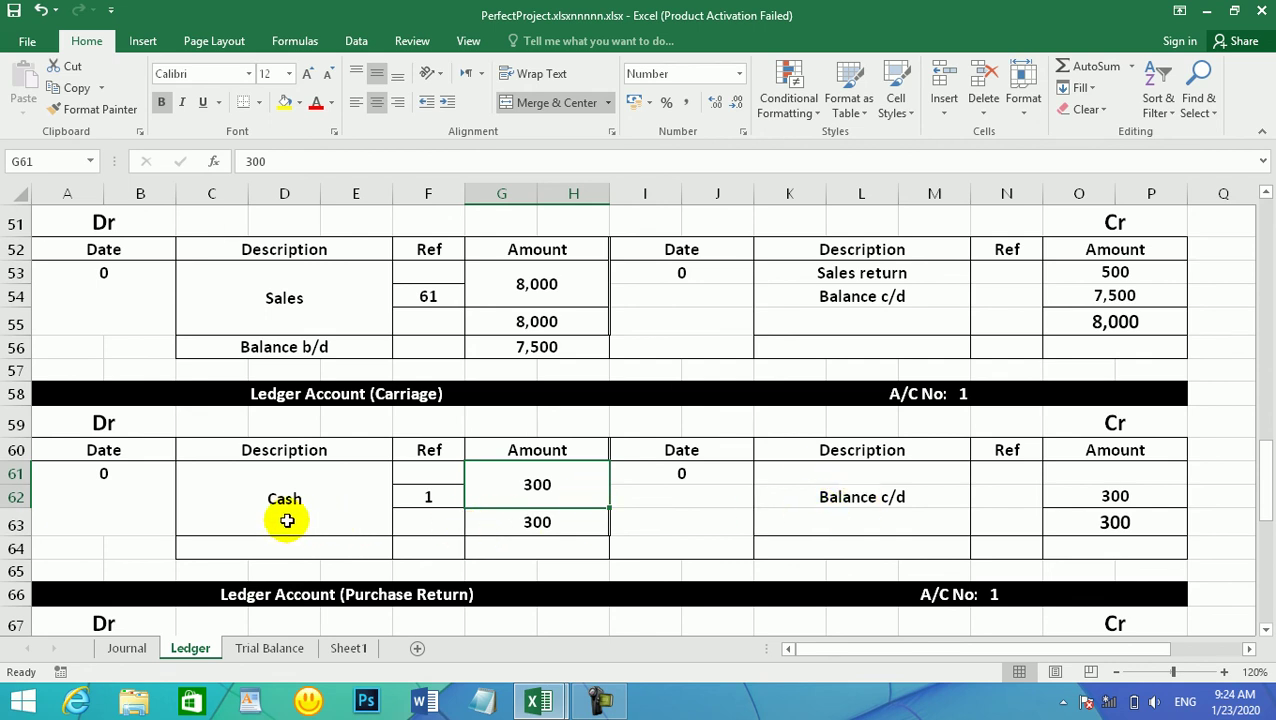
click(272, 648)
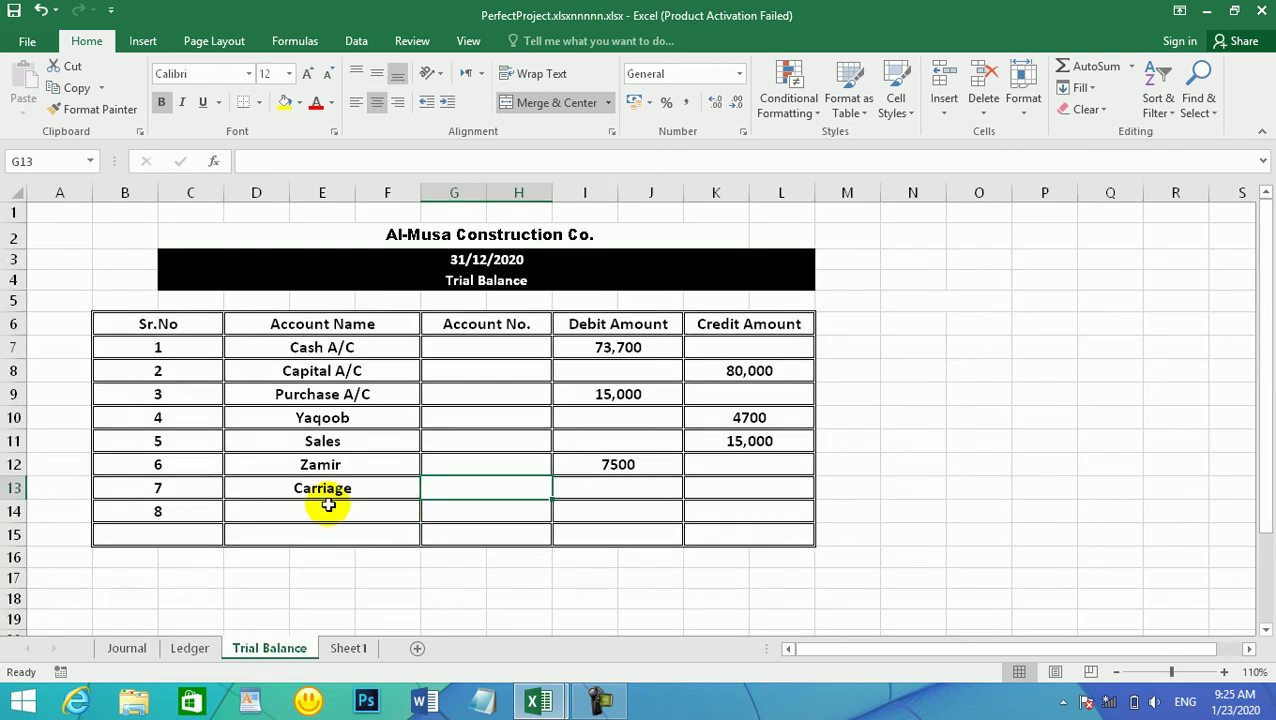
click(615, 487)
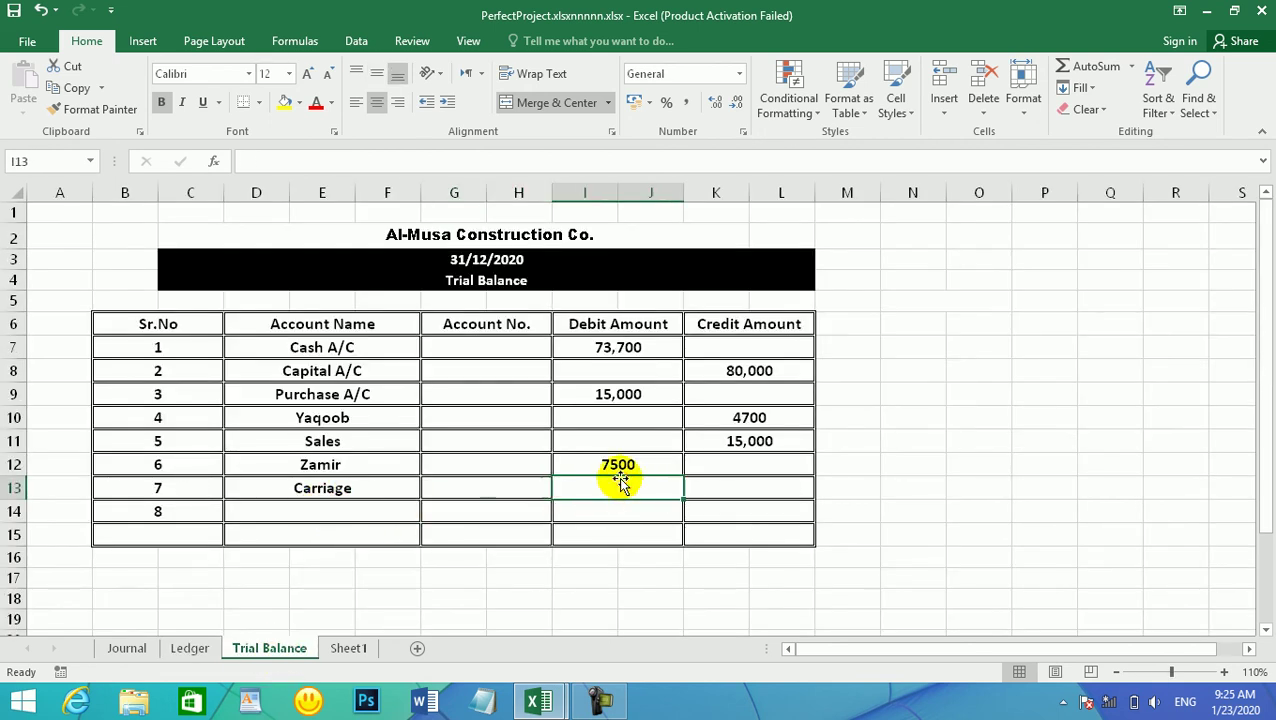
text(300)
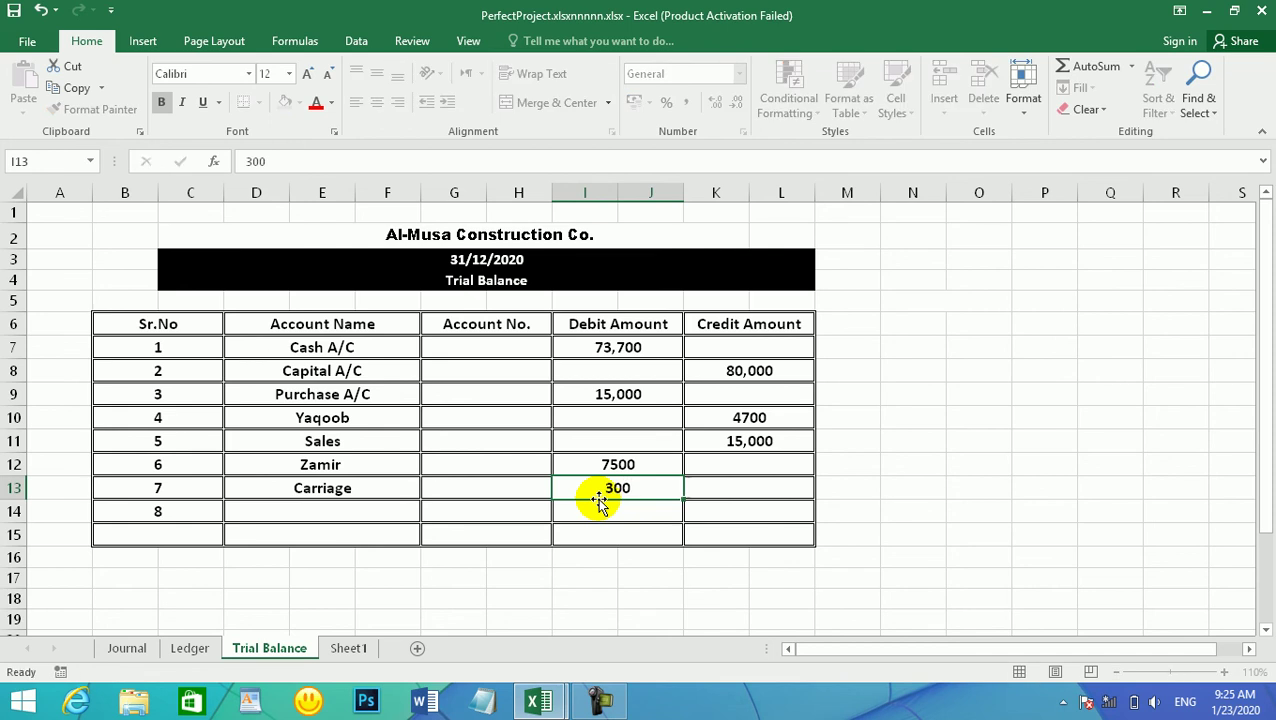
key(Return)
Examine the accounts below Carriage in the Ledger sheet, checking the names and amounts of Purchase Return and Sales Return
click(185, 648)
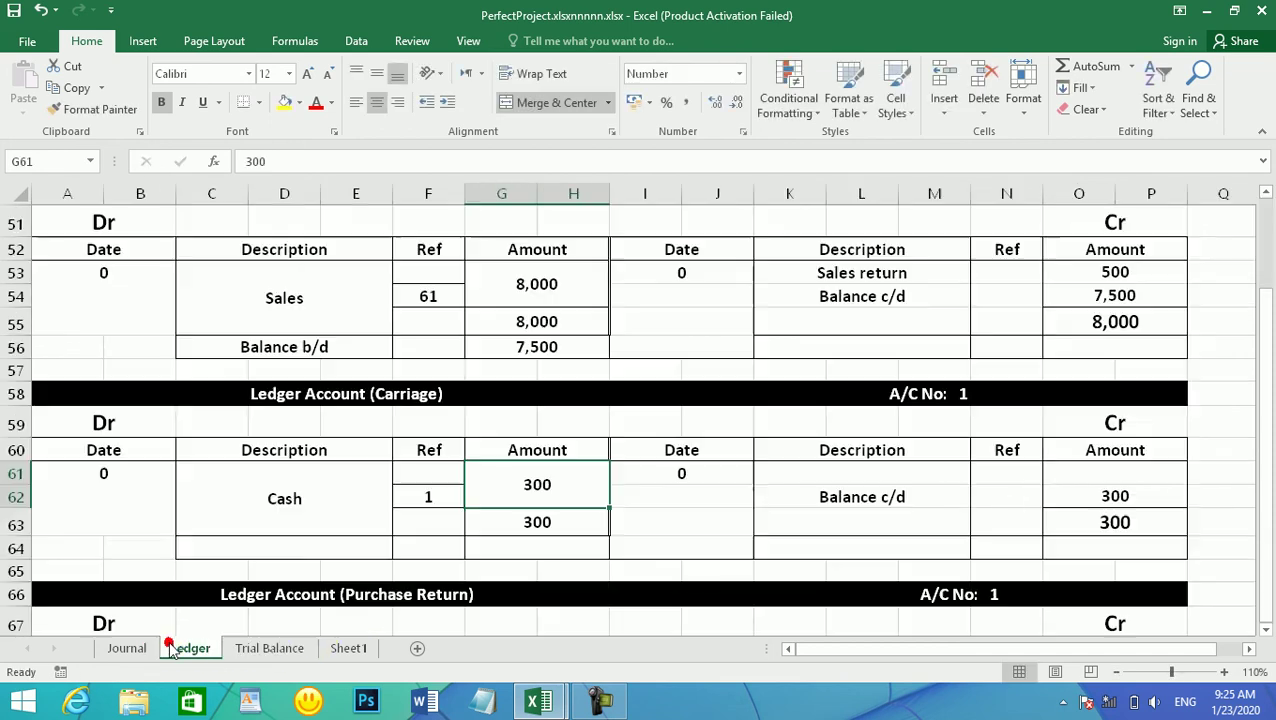
key(Down)
key(Down)
key(Down)
key(Down)
key(Down)
key(Down)
key(Down)
key(Down)
key(Down)
key(Down)
key(Down)
key(Down)
key(Down)
key(Down)
key(Down)
key(Down)
key(Down)
key(Up)
key(Up)
key(Up)
key(Up)
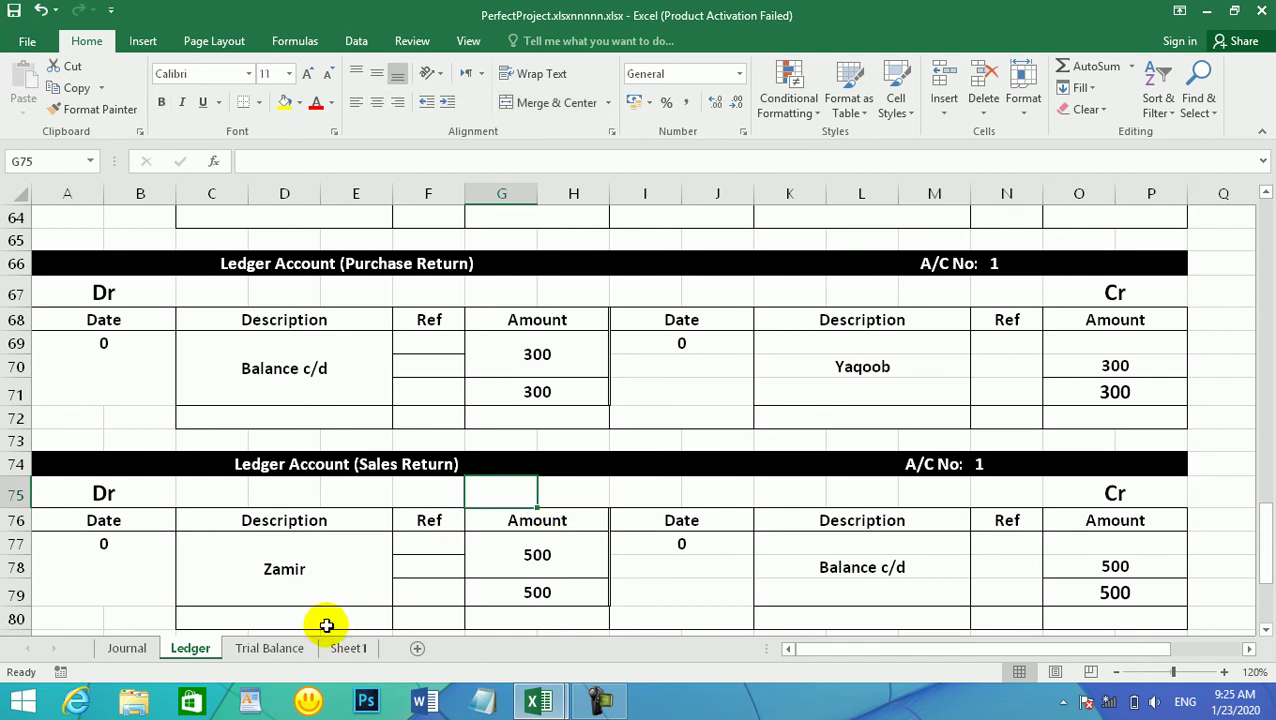
Enter Purcahse Return as the eighth account in the Trial Balance sheet, with 300 as its debit amount
click(269, 648)
click(327, 511)
click(327, 511)
text(Purcahse Return)
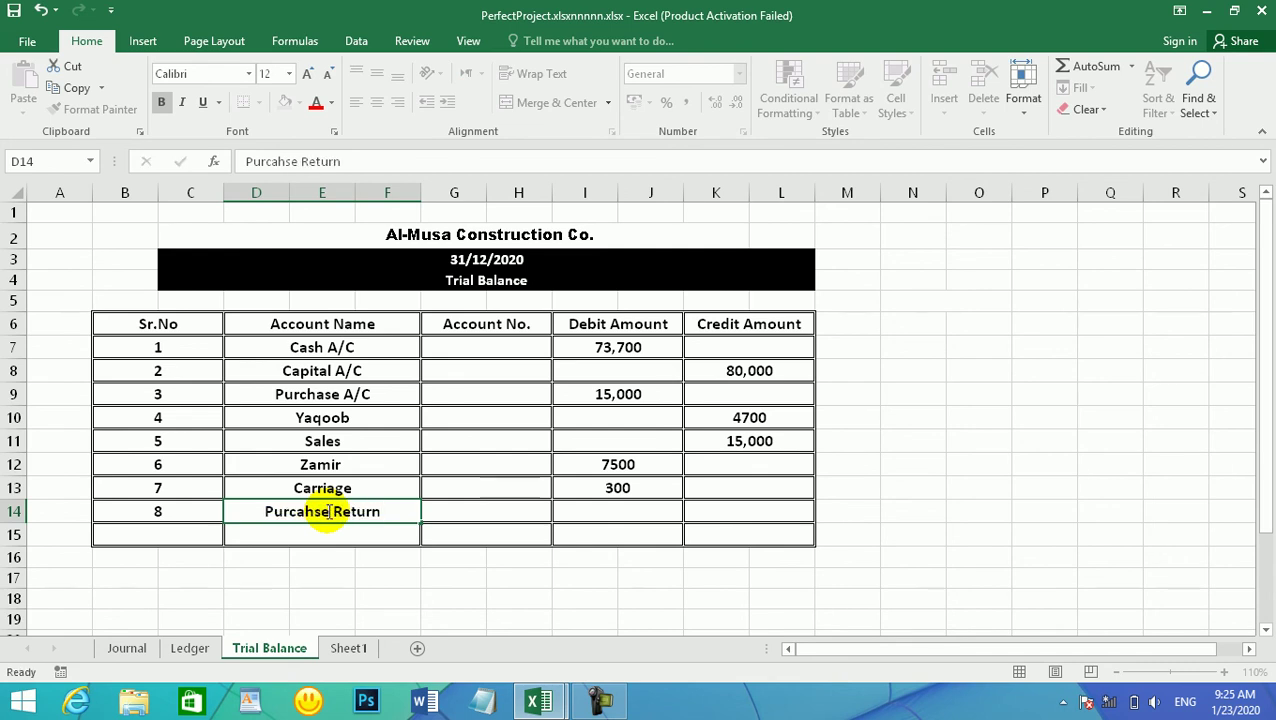
key(Tab)
key(Tab)
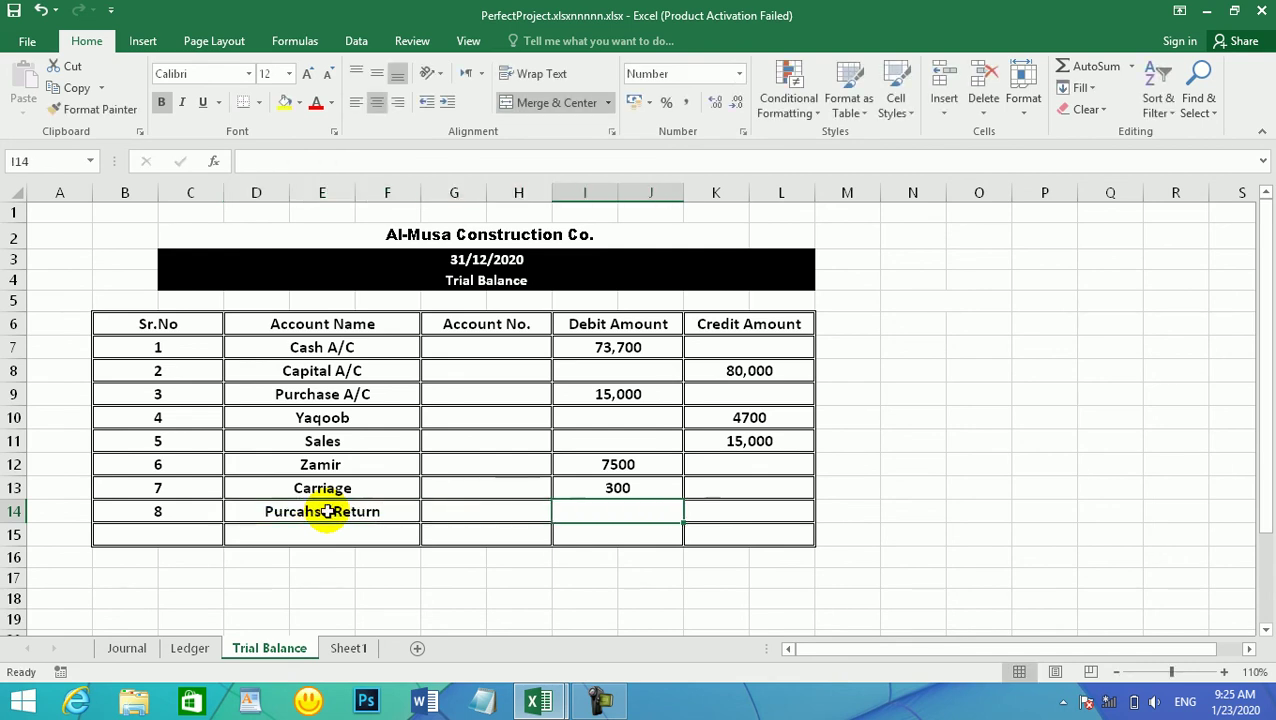
text(300)
key(Return)
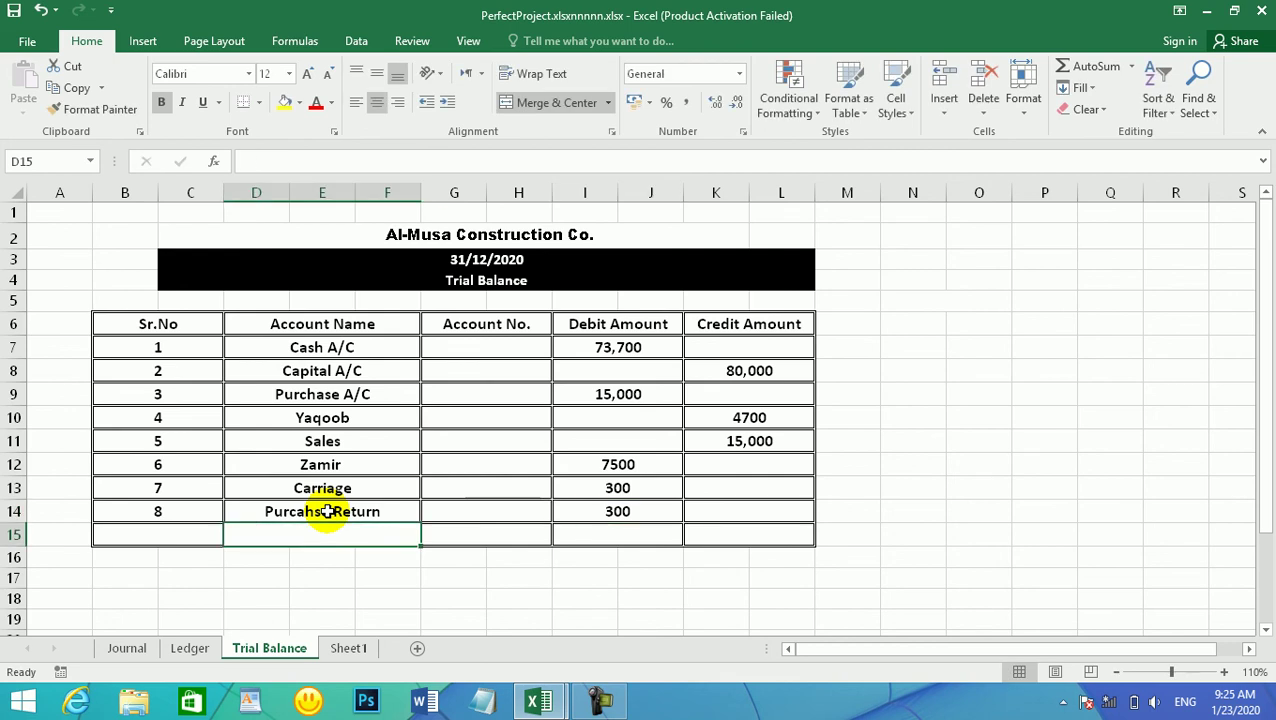
Examine the remaining accounts at the end of the Ledger sheet, checking the Salaries Expenses debit total
click(188, 652)
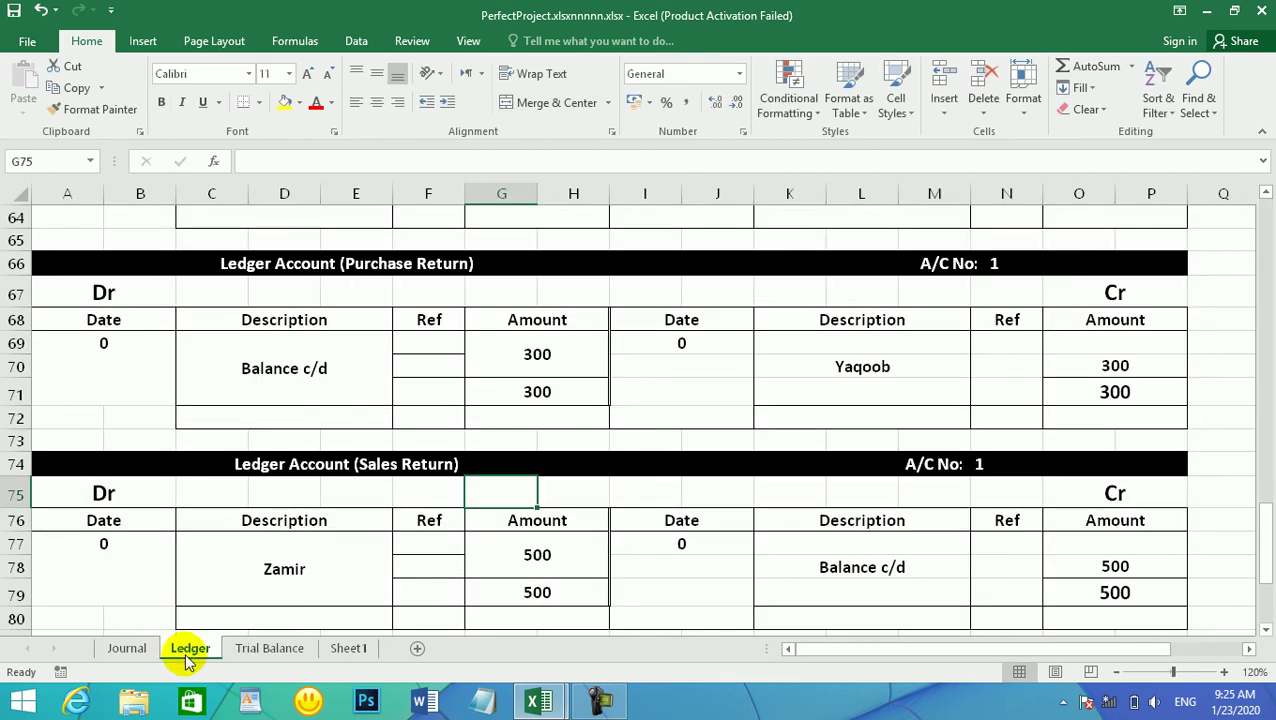
key(Down)
key(Down)
key(Down)
key(Down)
key(Down)
key(Down)
key(Down)
key(Down)
key(Down)
key(Down)
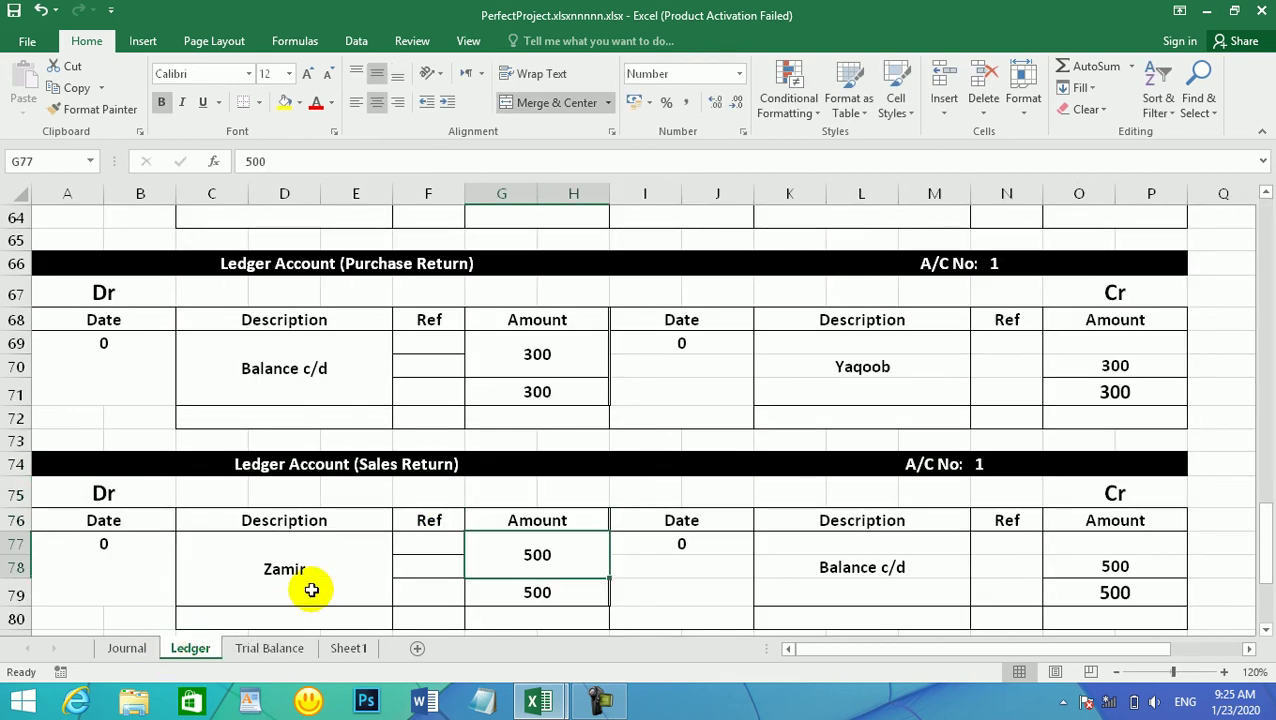
key(Down)
key(Down)
key(Down)
key(Down)
key(Down)
key(Down)
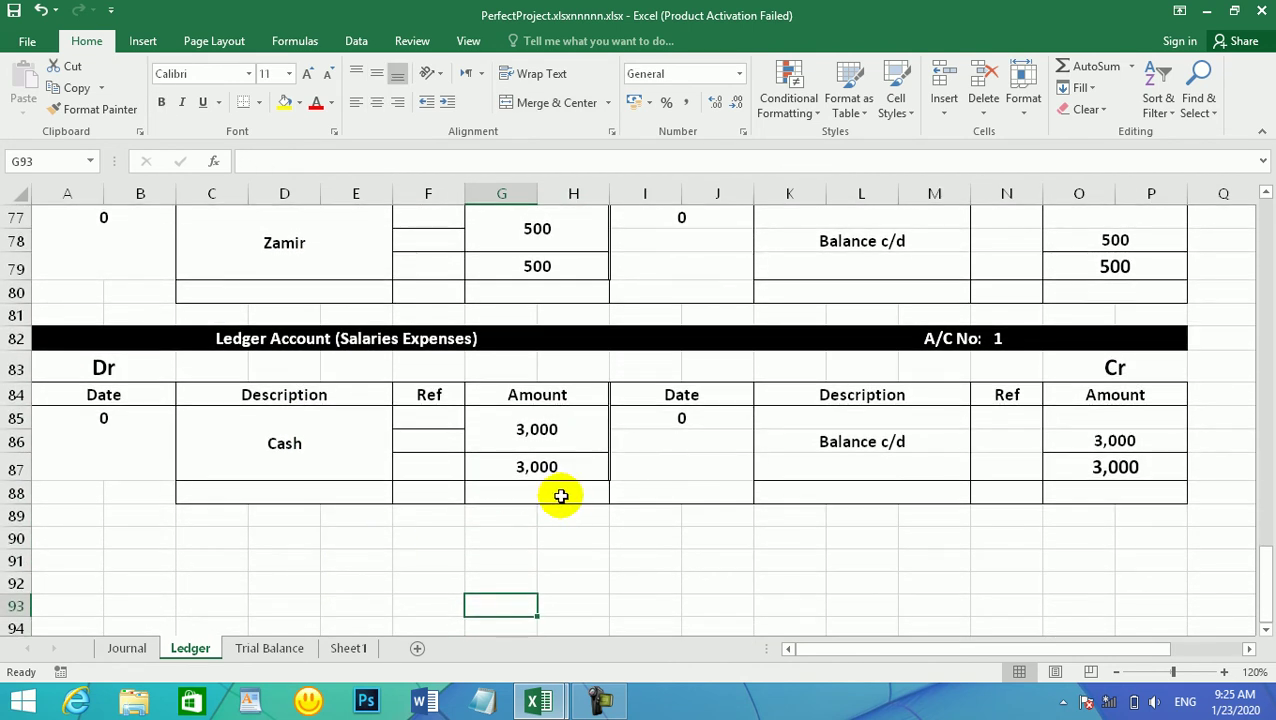
click(545, 466)
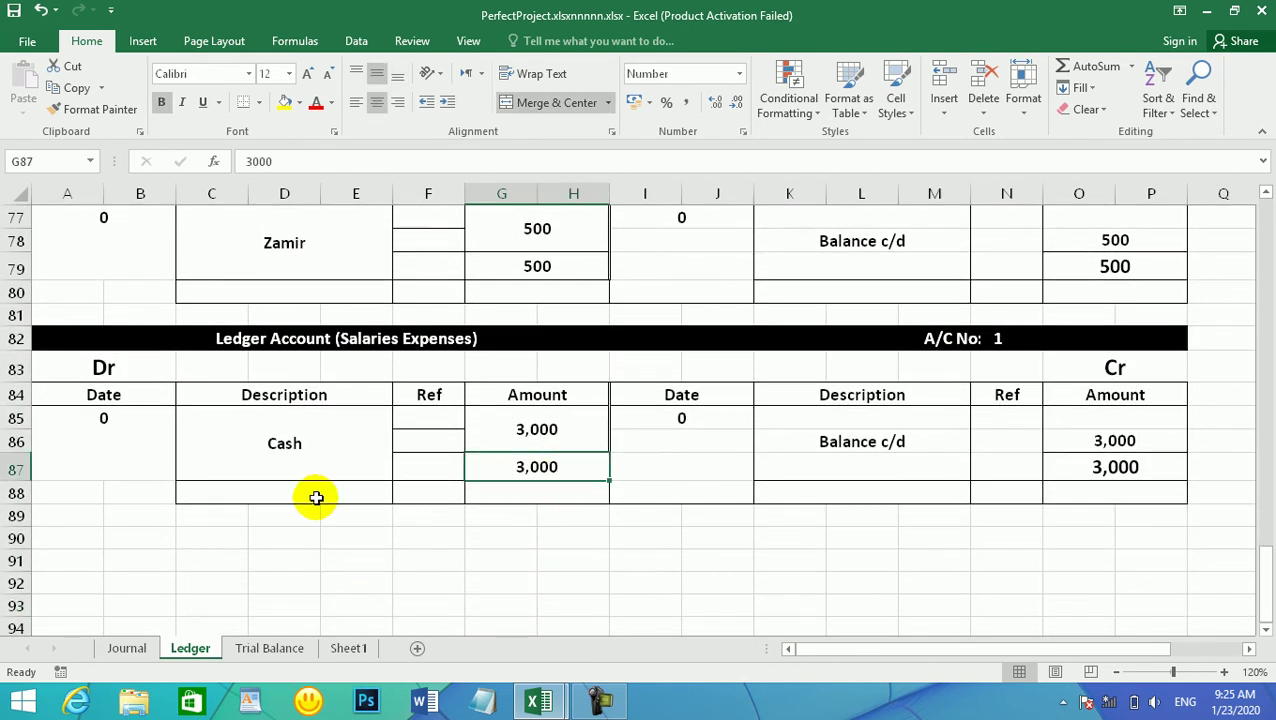
Enter Salaries Expenses in row 15 of the Trial Balance sheet, with 3,000 as its debit amount
click(270, 648)
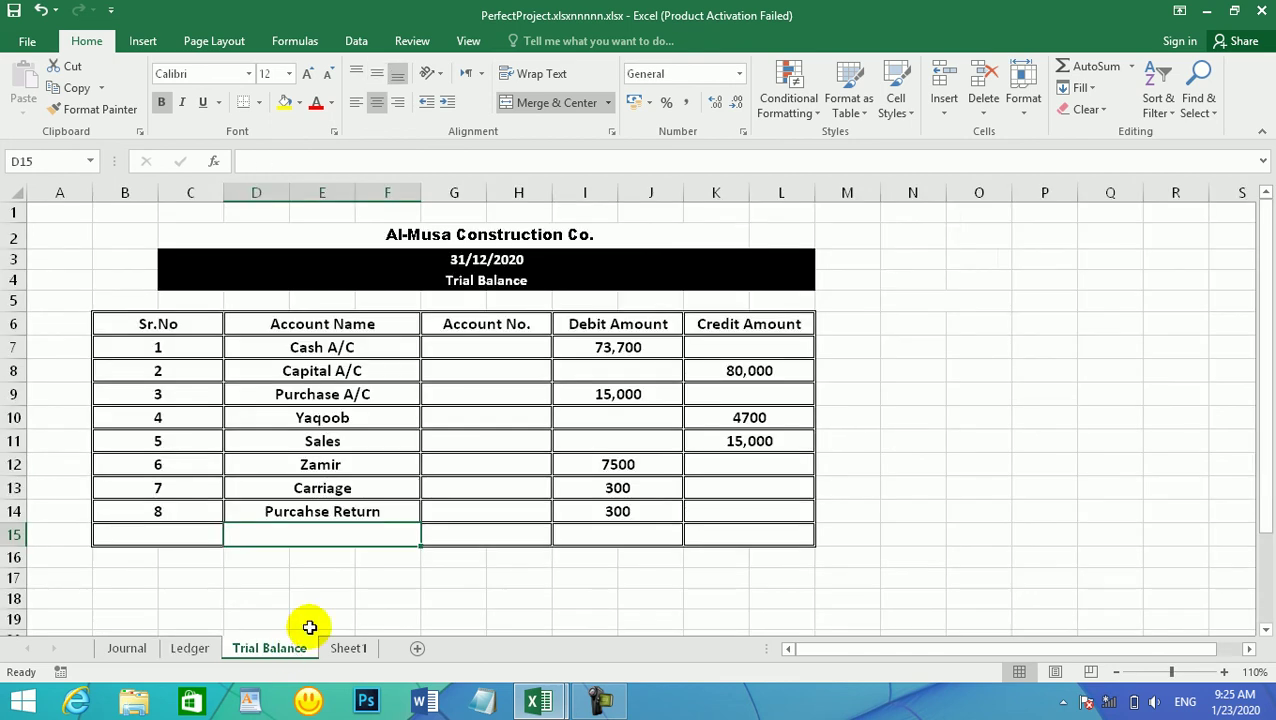
text(S)
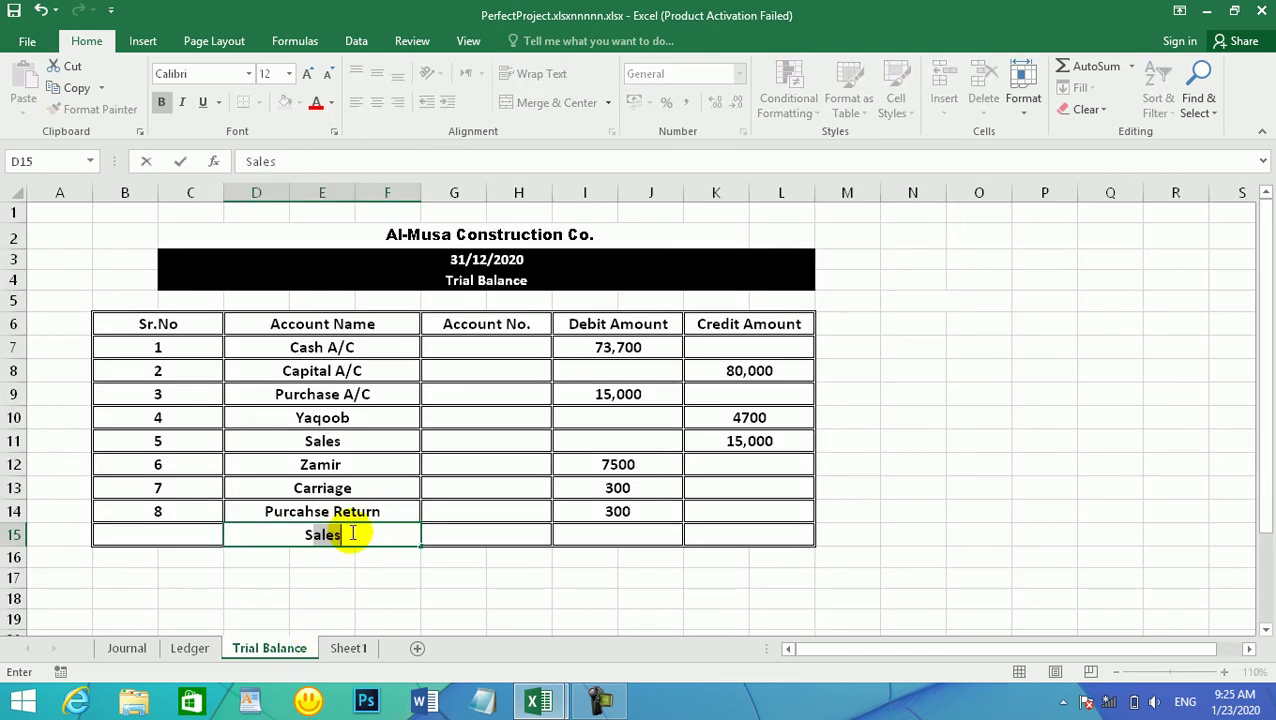
key(BackSpace)
text(ales)
key(BackSpace)
key(BackSpace)
text(aries)
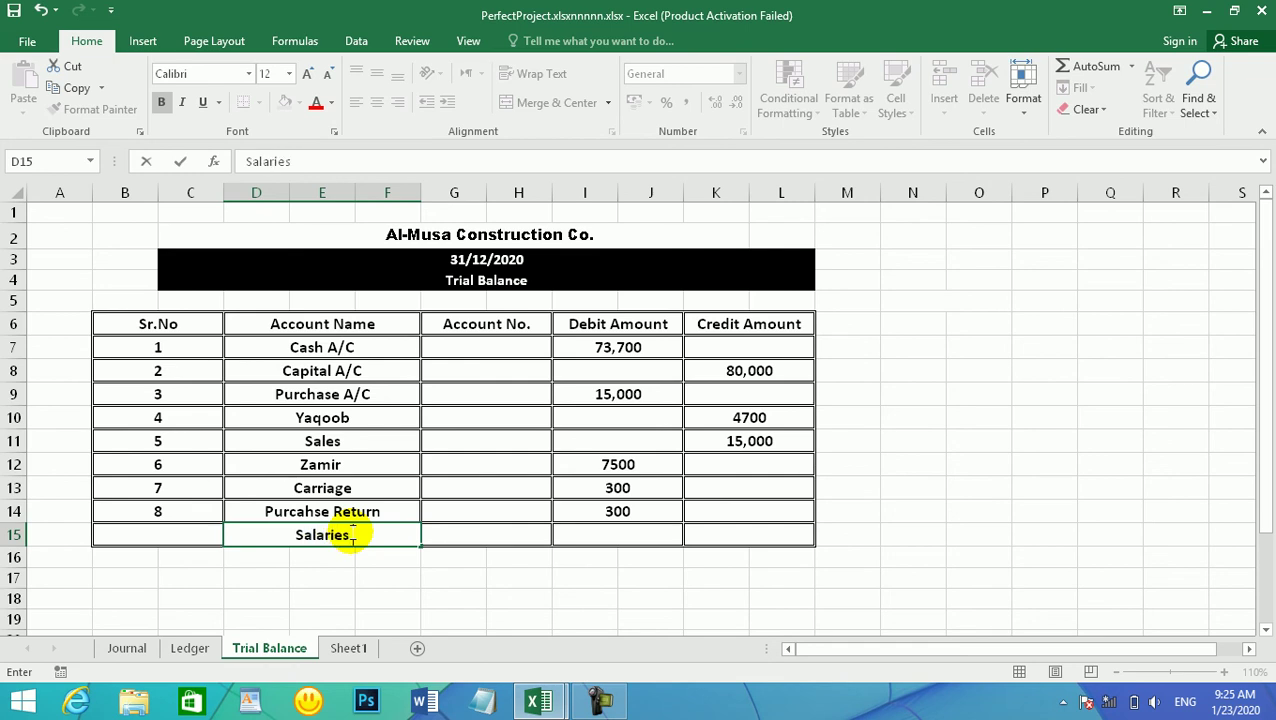
text( Expenses)
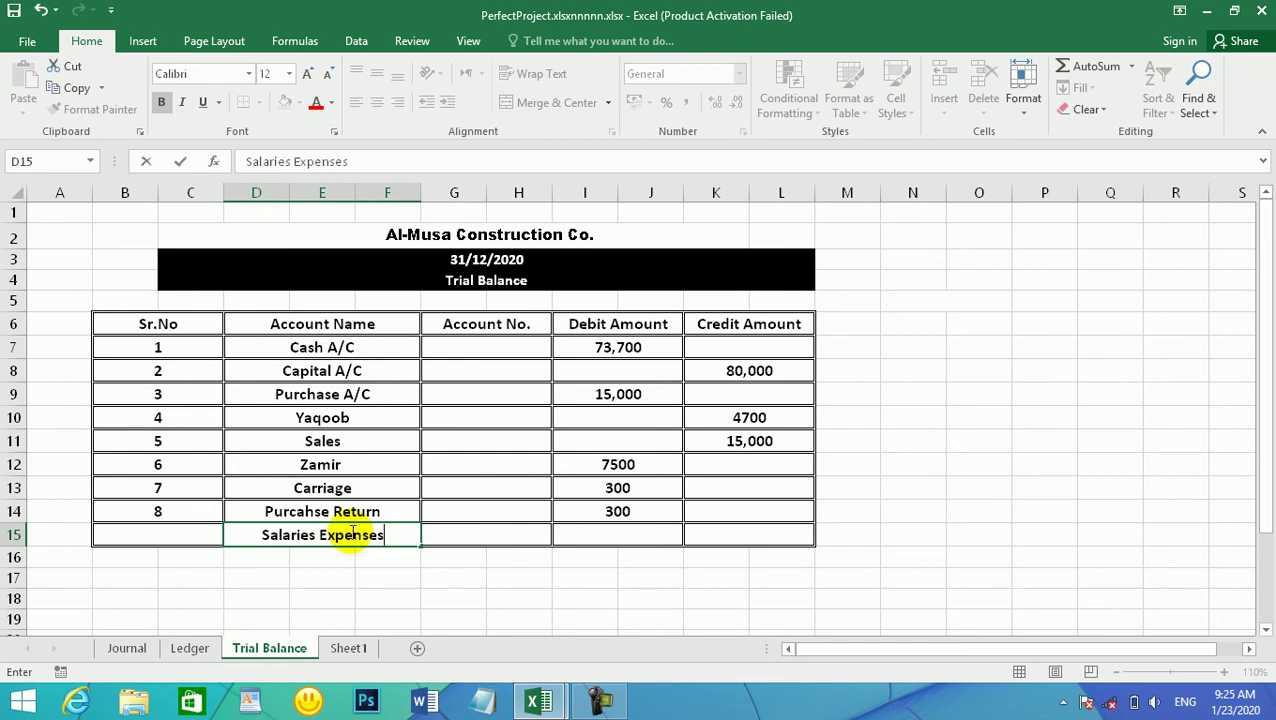
key(Tab)
key(Tab)
text(3)
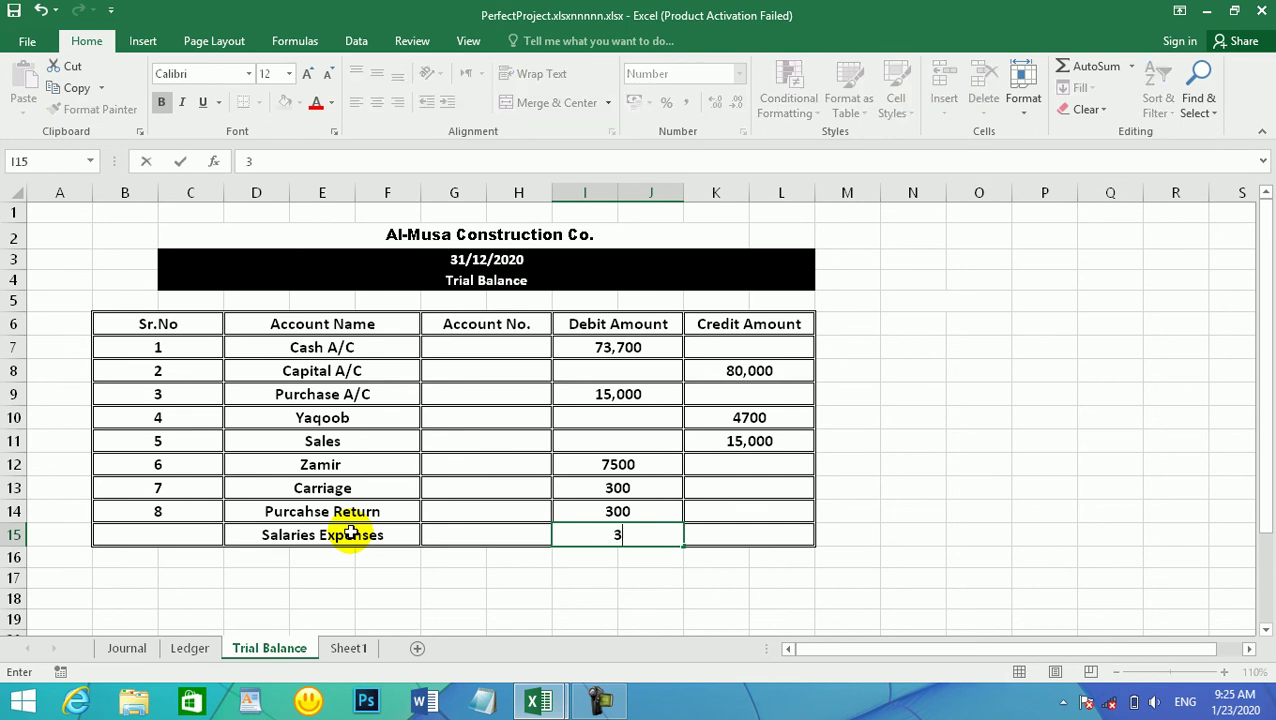
key(Return)
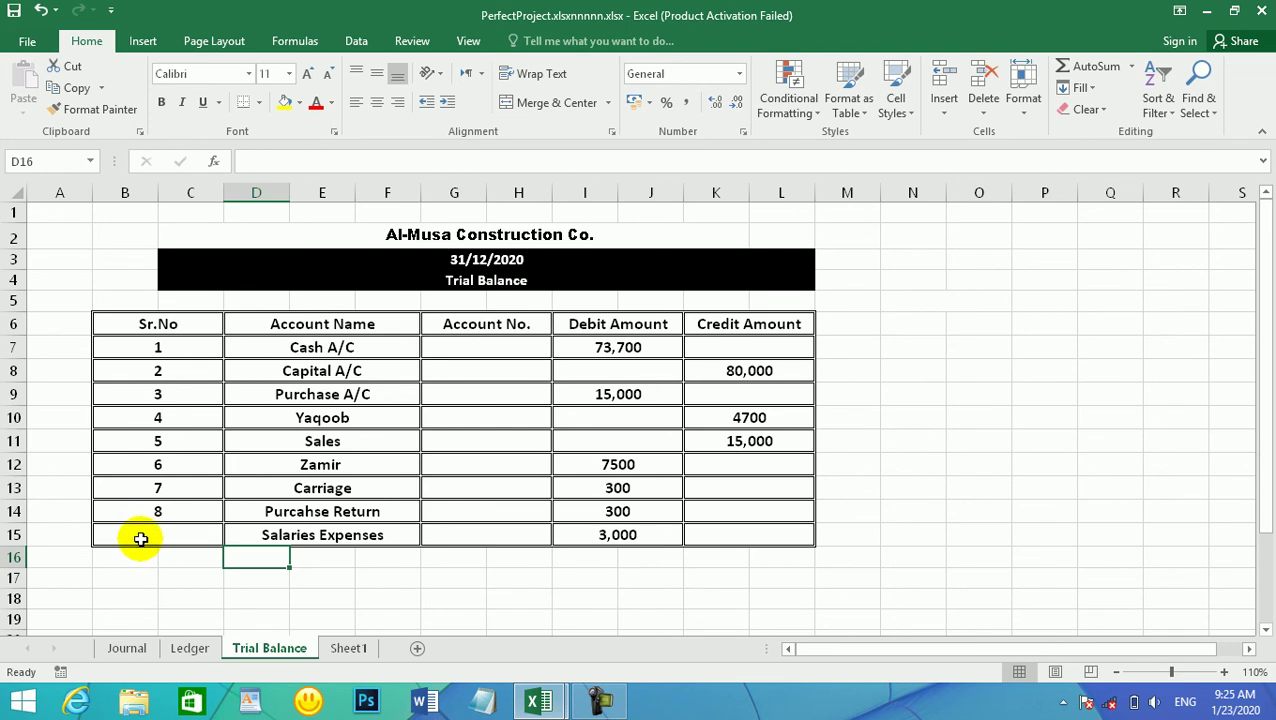
click(128, 555)
drag(128, 555, 430, 561)
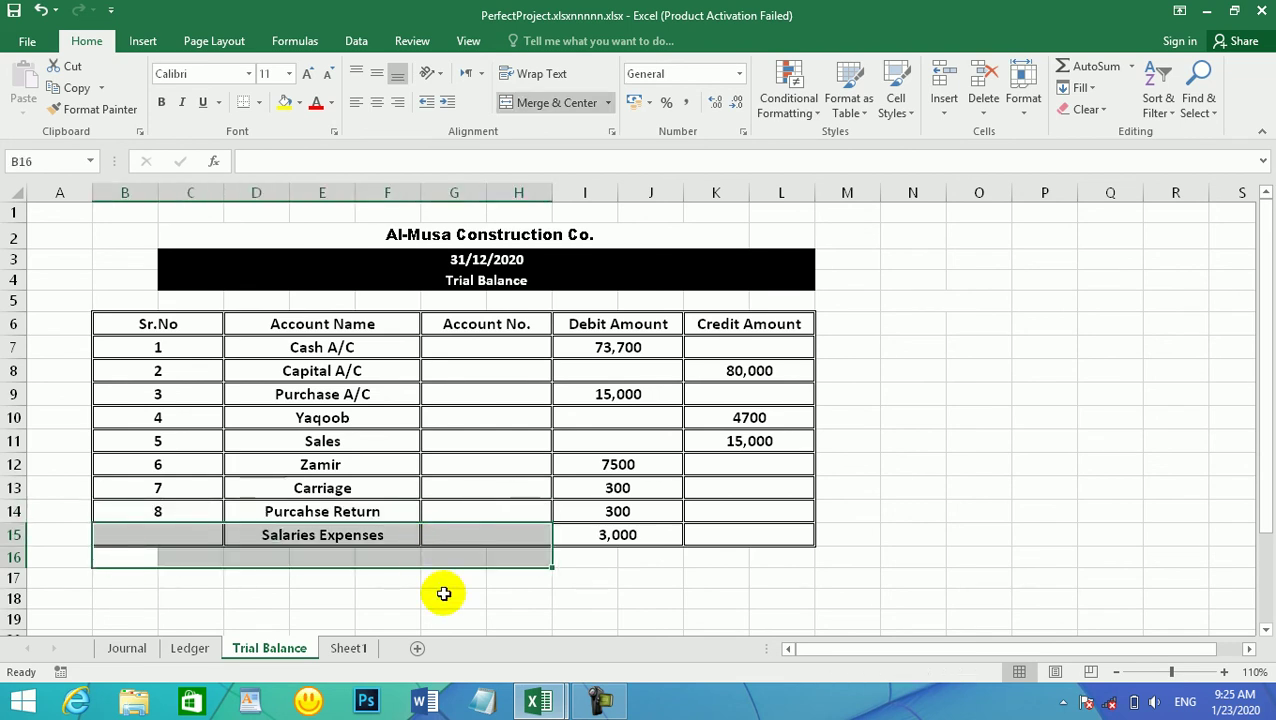
click(450, 598)
Add a table row below Salaries Expenses by applying double-line borders to all cells in B16:L16
drag(142, 558, 477, 550)
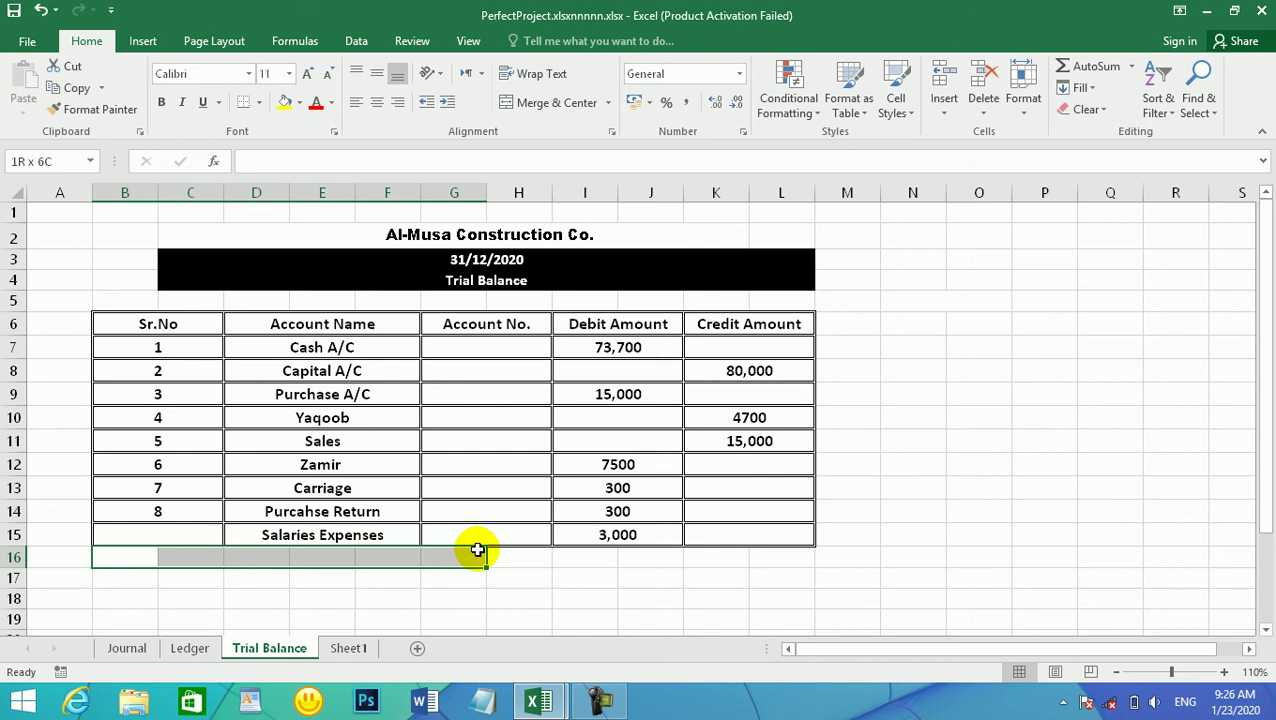
drag(477, 550, 774, 552)
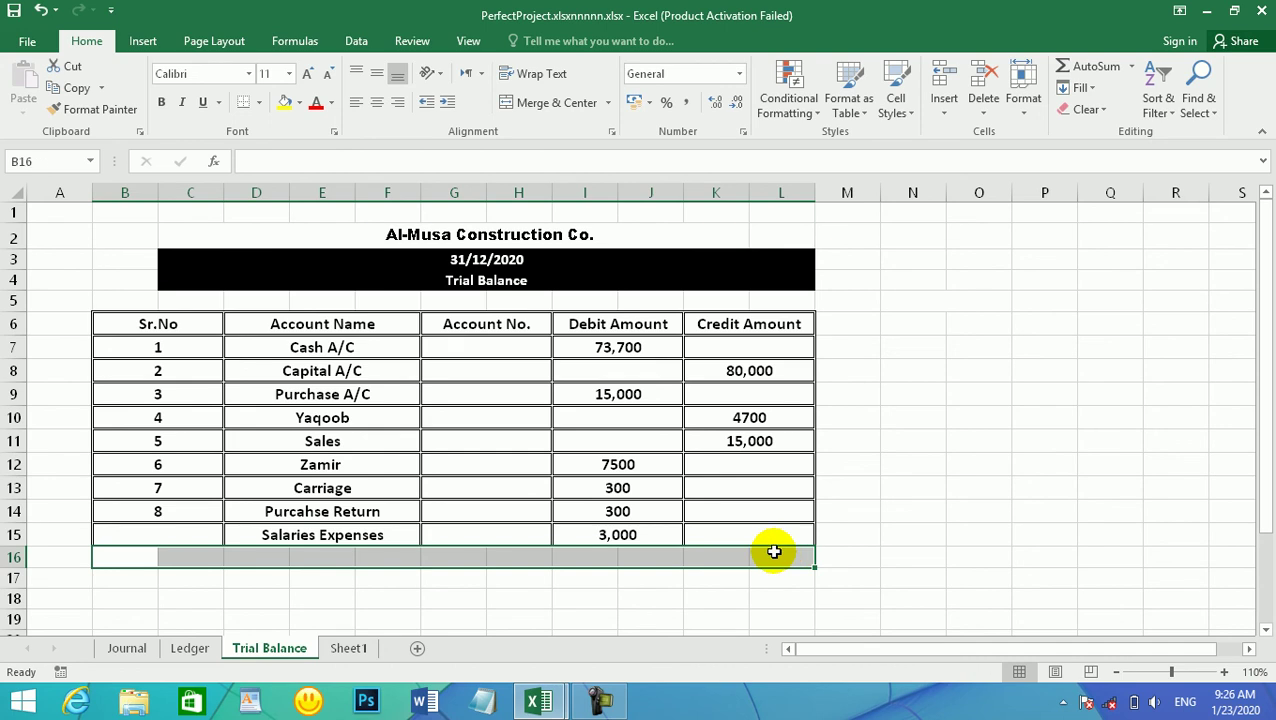
click(258, 103)
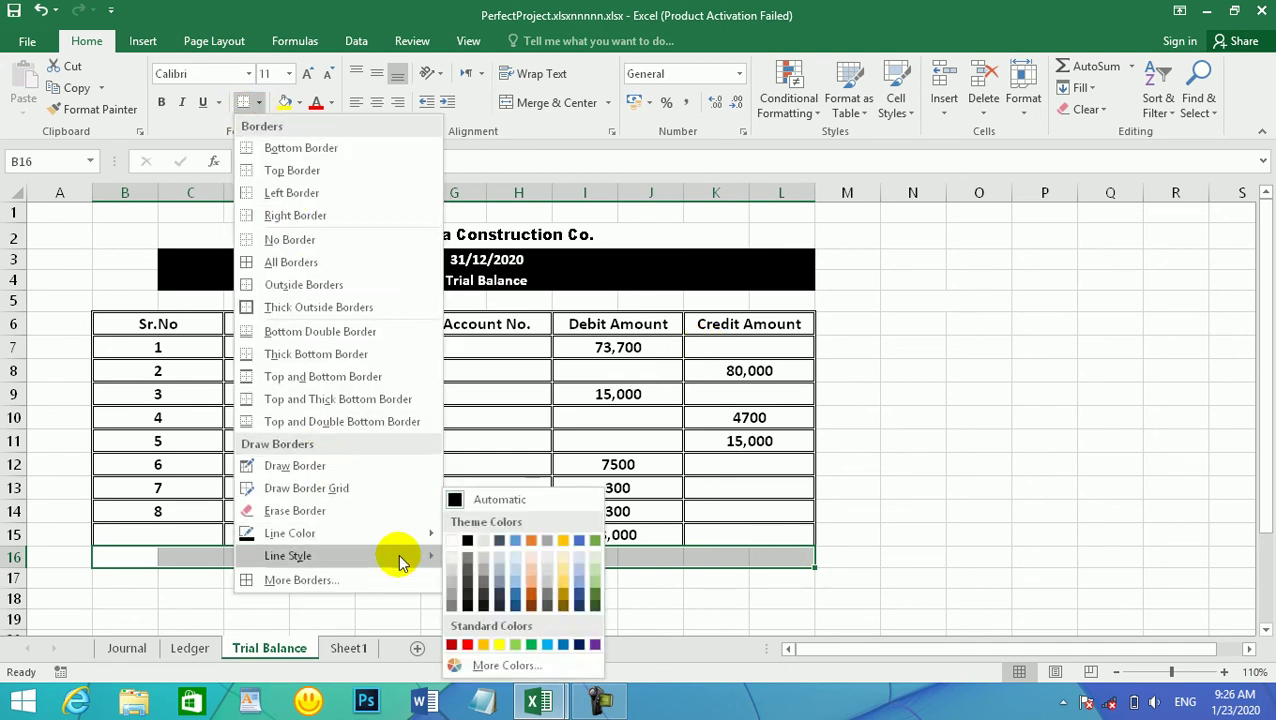
mouse_move(406, 560)
click(478, 517)
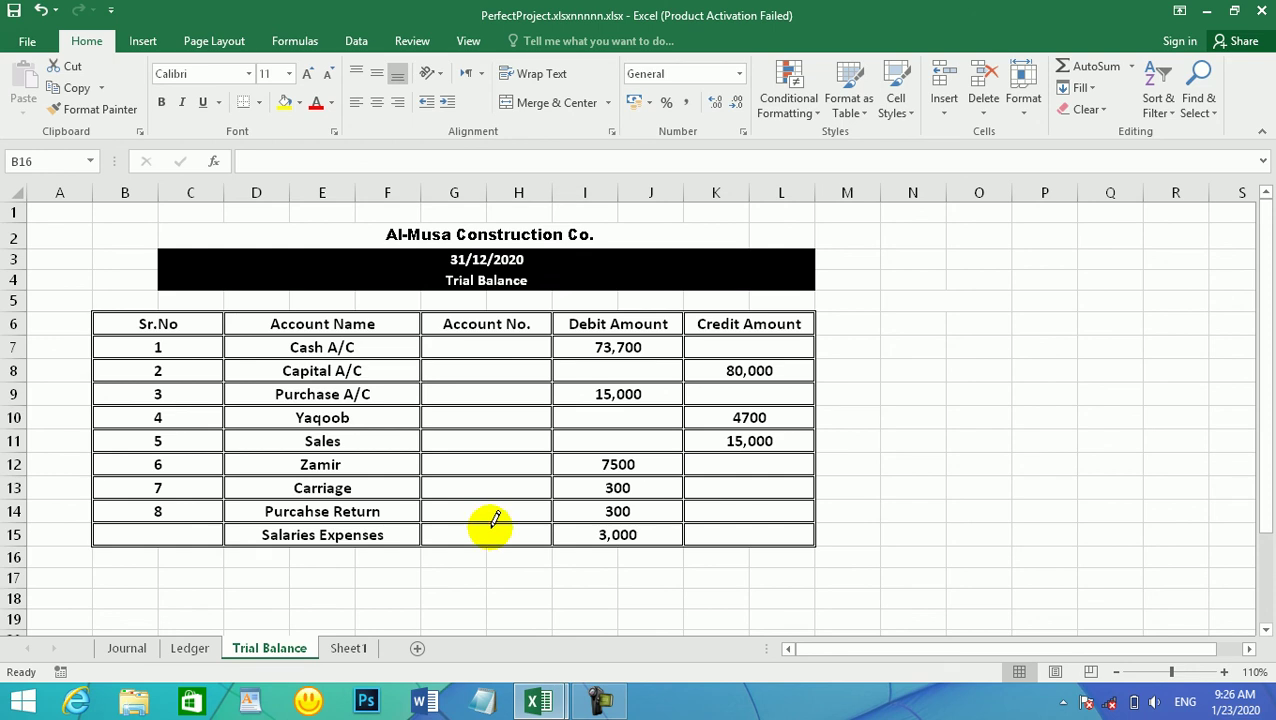
key(Escape)
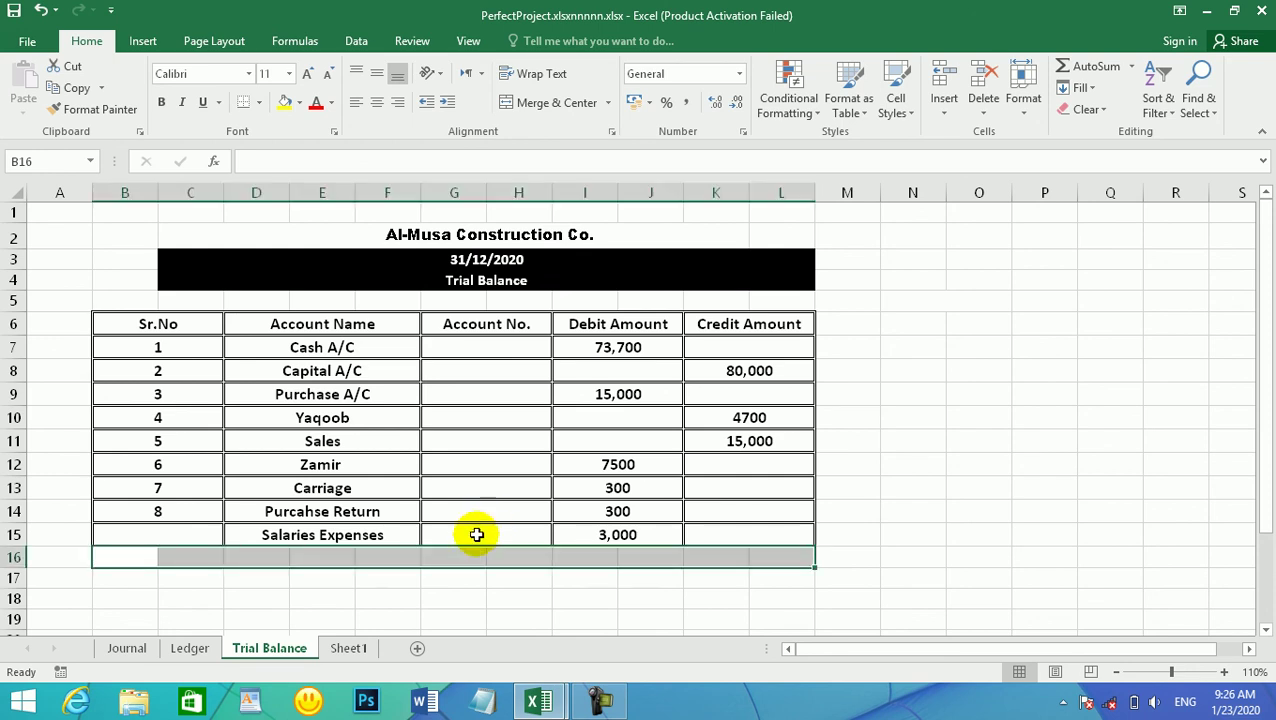
click(263, 103)
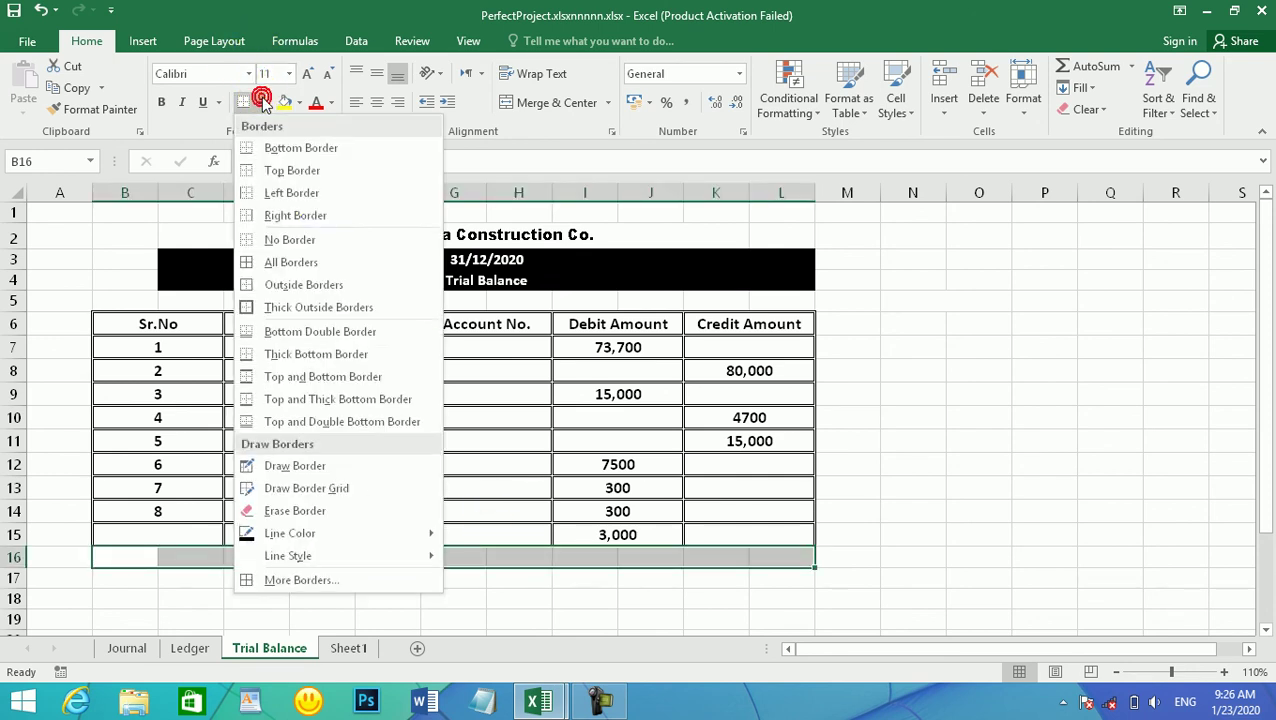
click(287, 259)
click(326, 598)
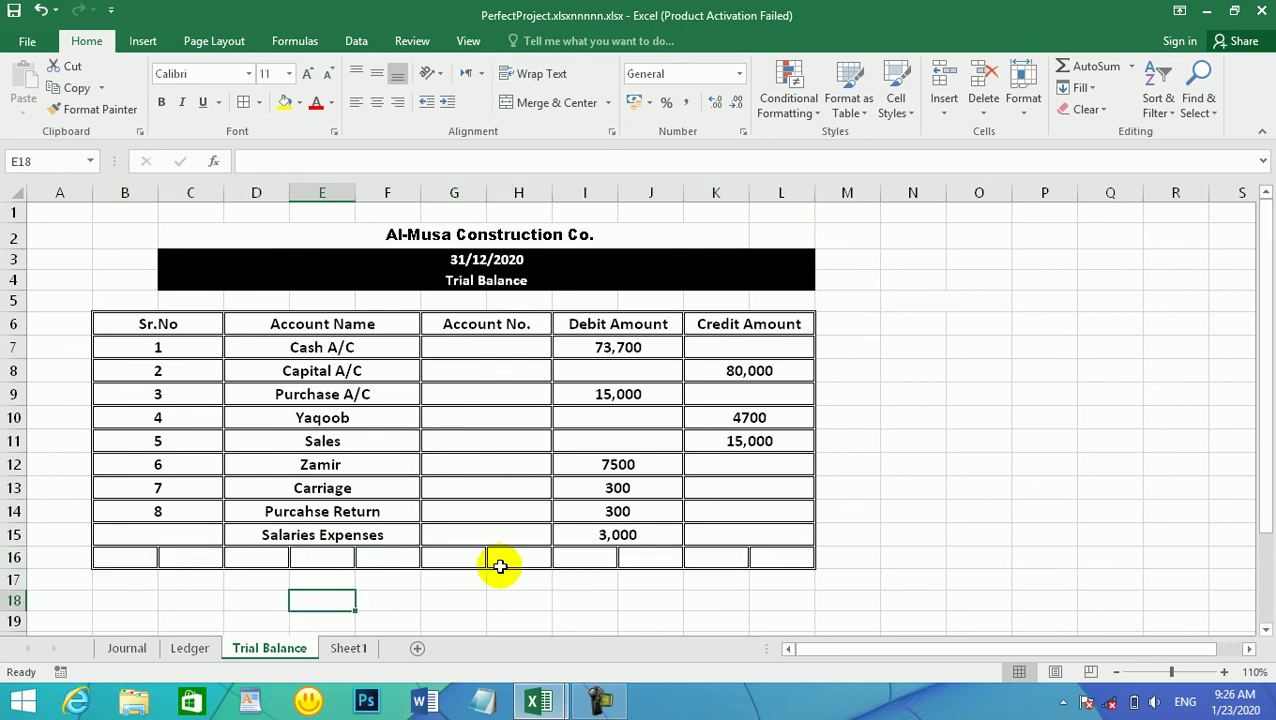
Merge and center cells B16:C16 and D16:F16 to match the serial number and account name columns
drag(131, 558, 180, 558)
click(540, 102)
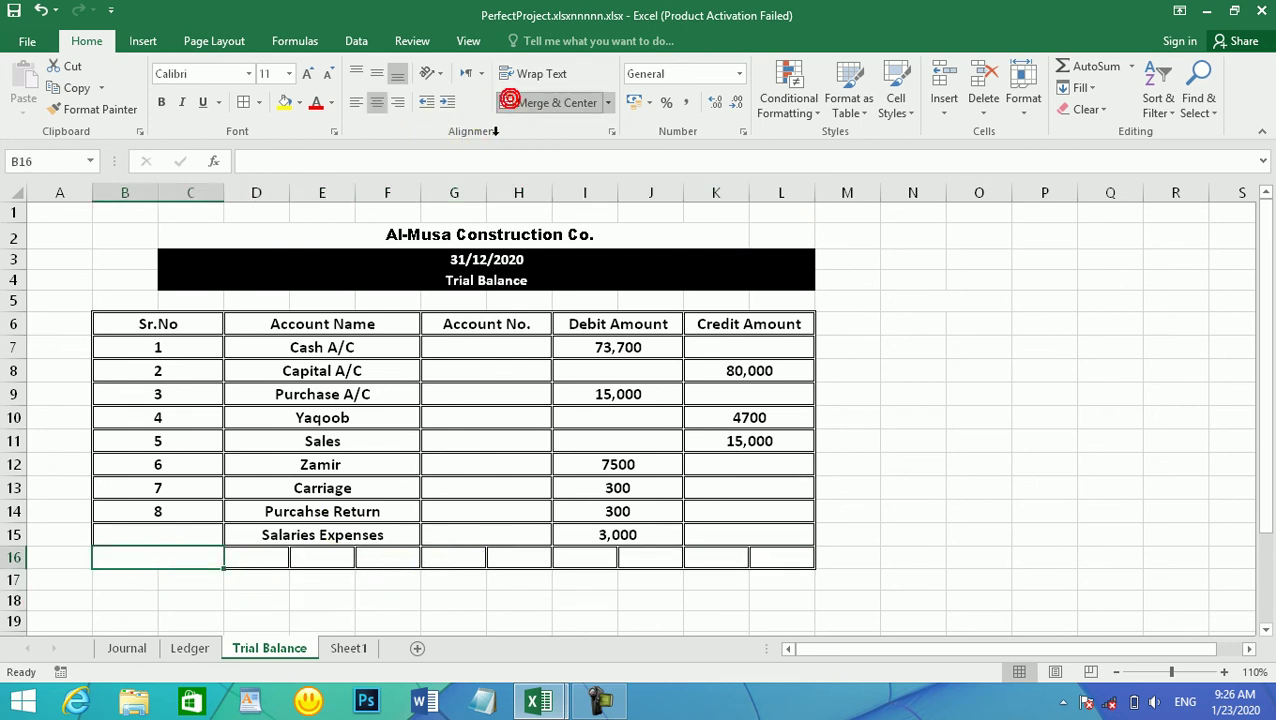
drag(267, 557, 373, 558)
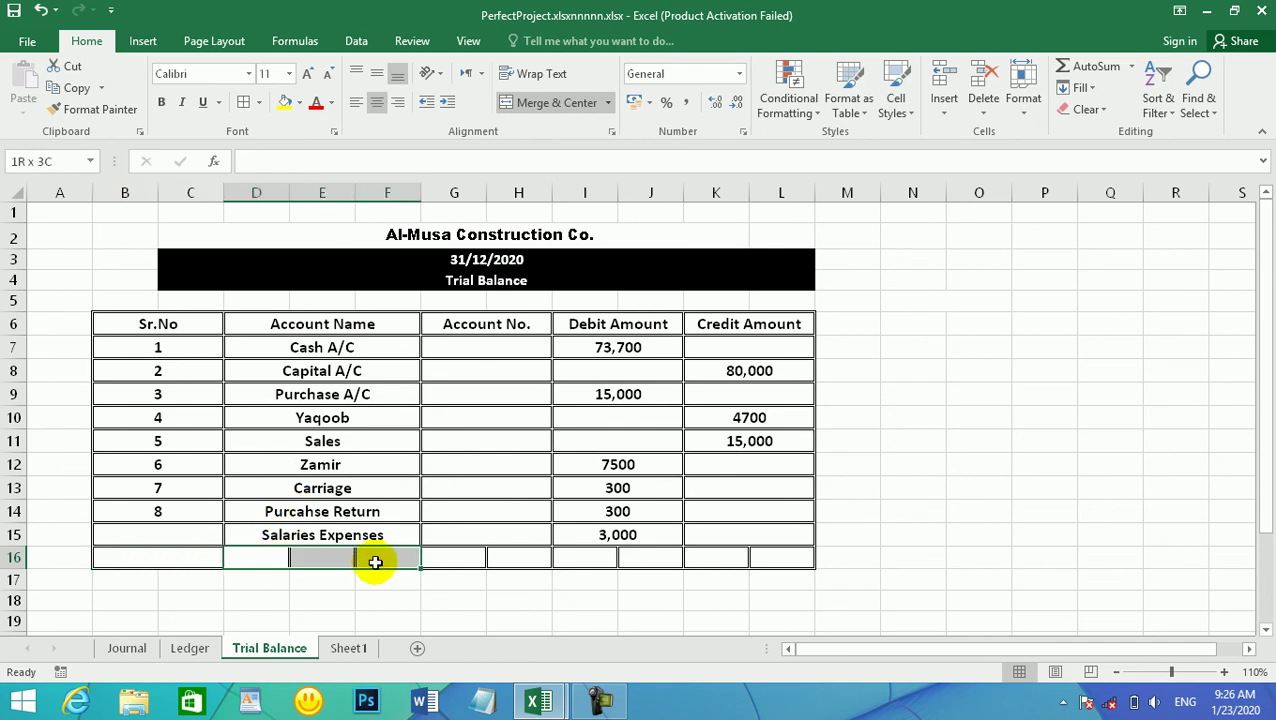
click(562, 106)
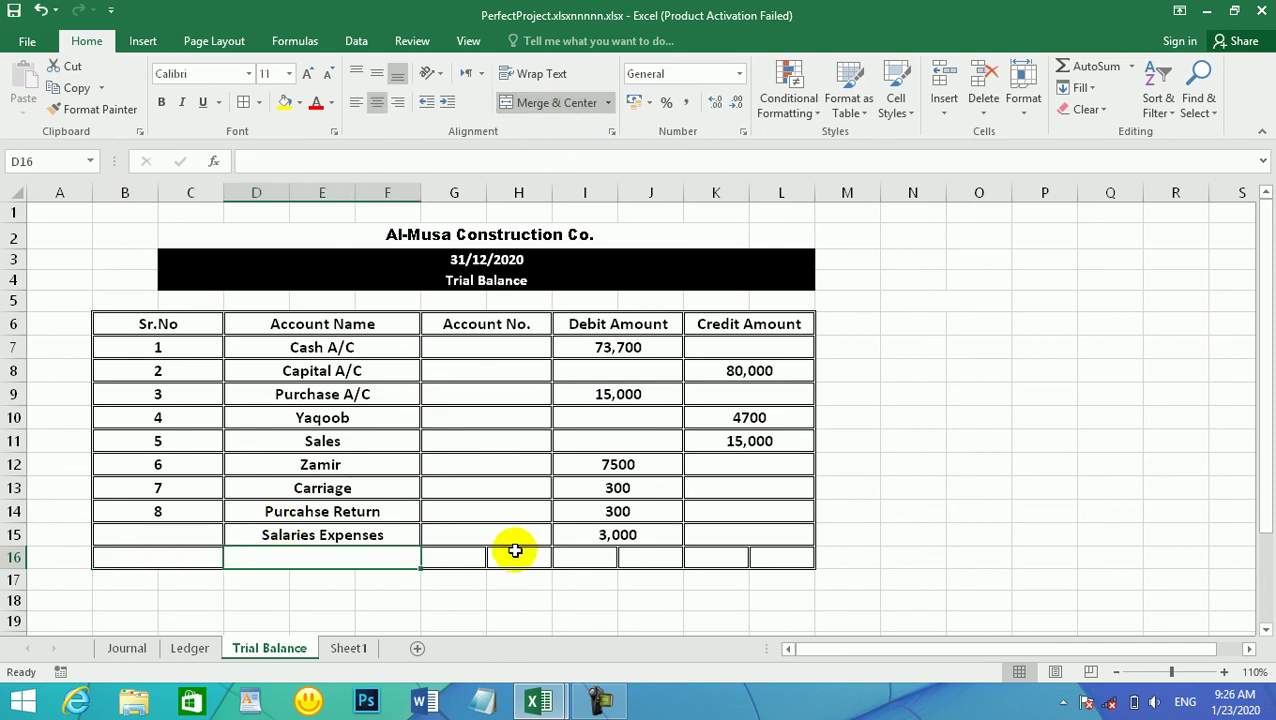
Merge and center G16:H16, I16:J16 and K16:L16 to match the account number, debit and credit columns
drag(464, 553, 632, 555)
click(520, 103)
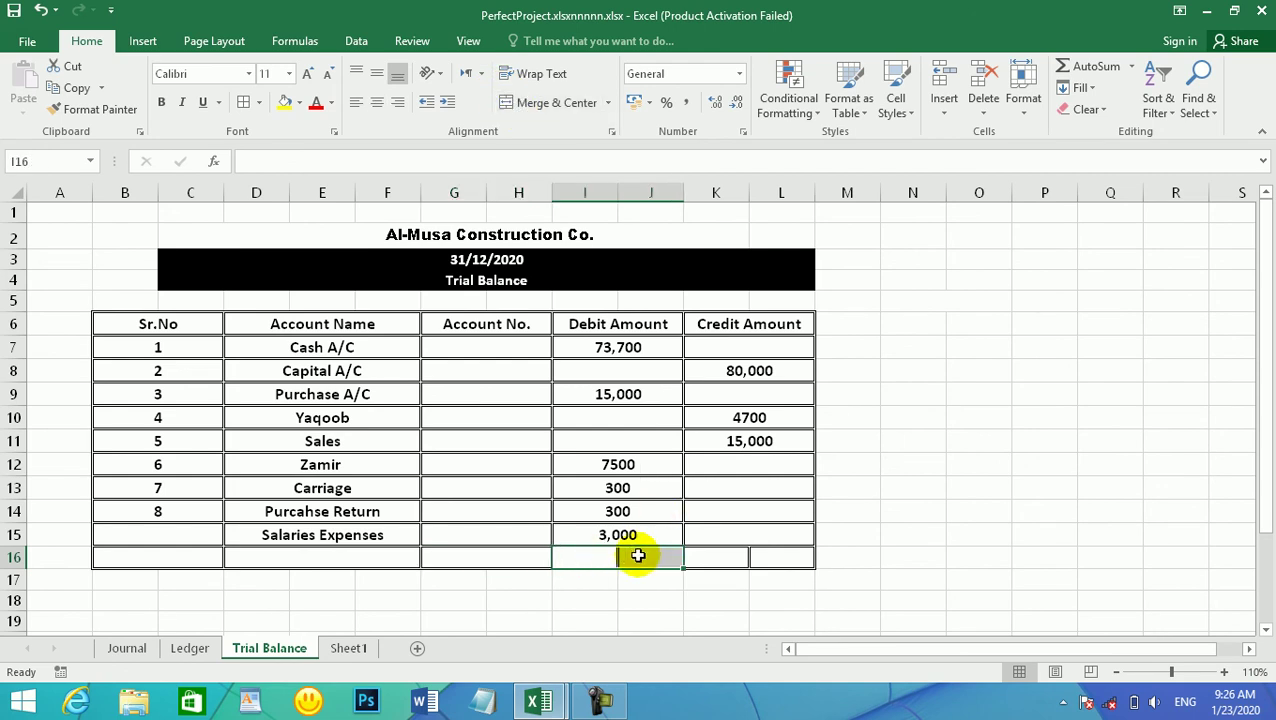
click(526, 103)
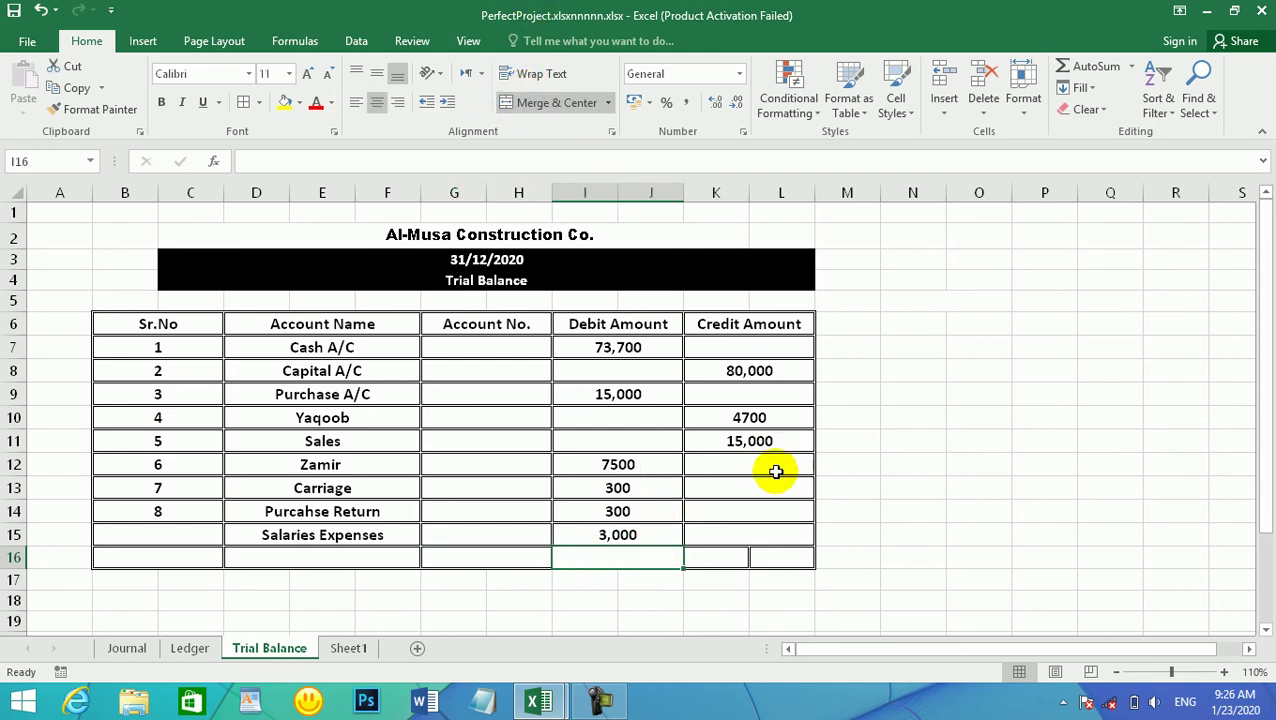
click(724, 555)
drag(724, 555, 769, 555)
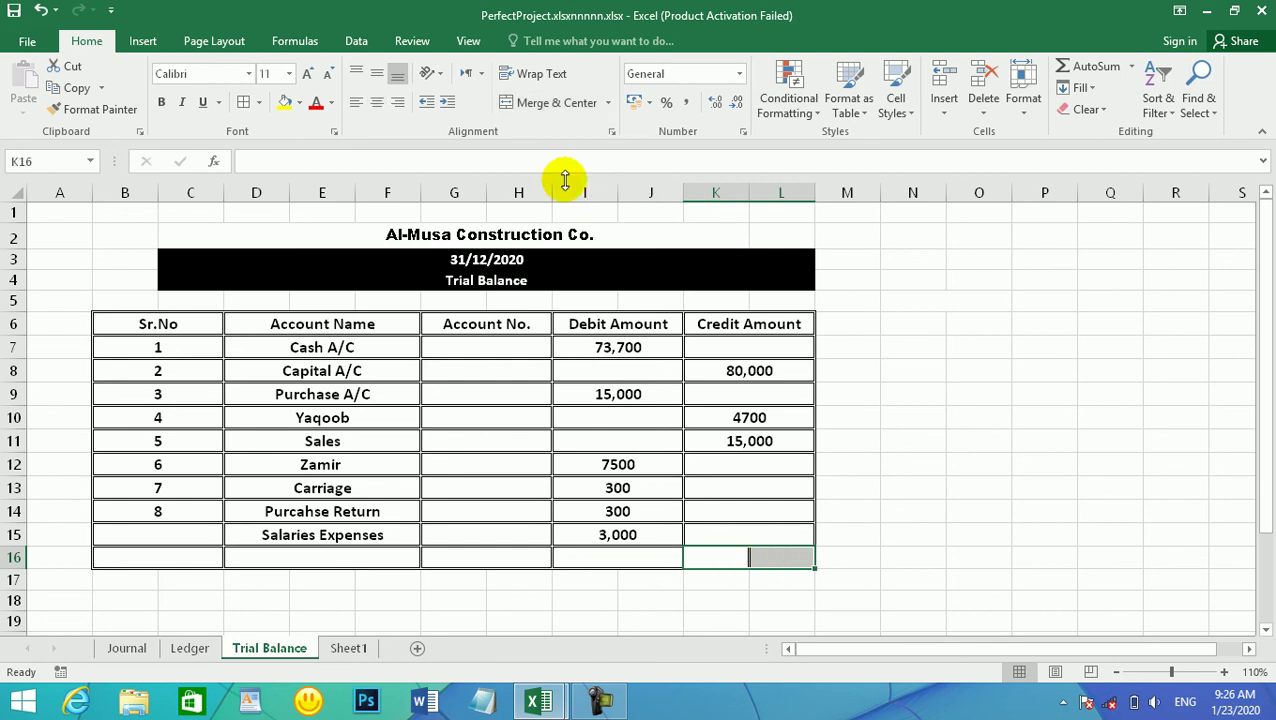
Merge and center D16:H16 across the account name and number columns and label it Total
click(350, 556)
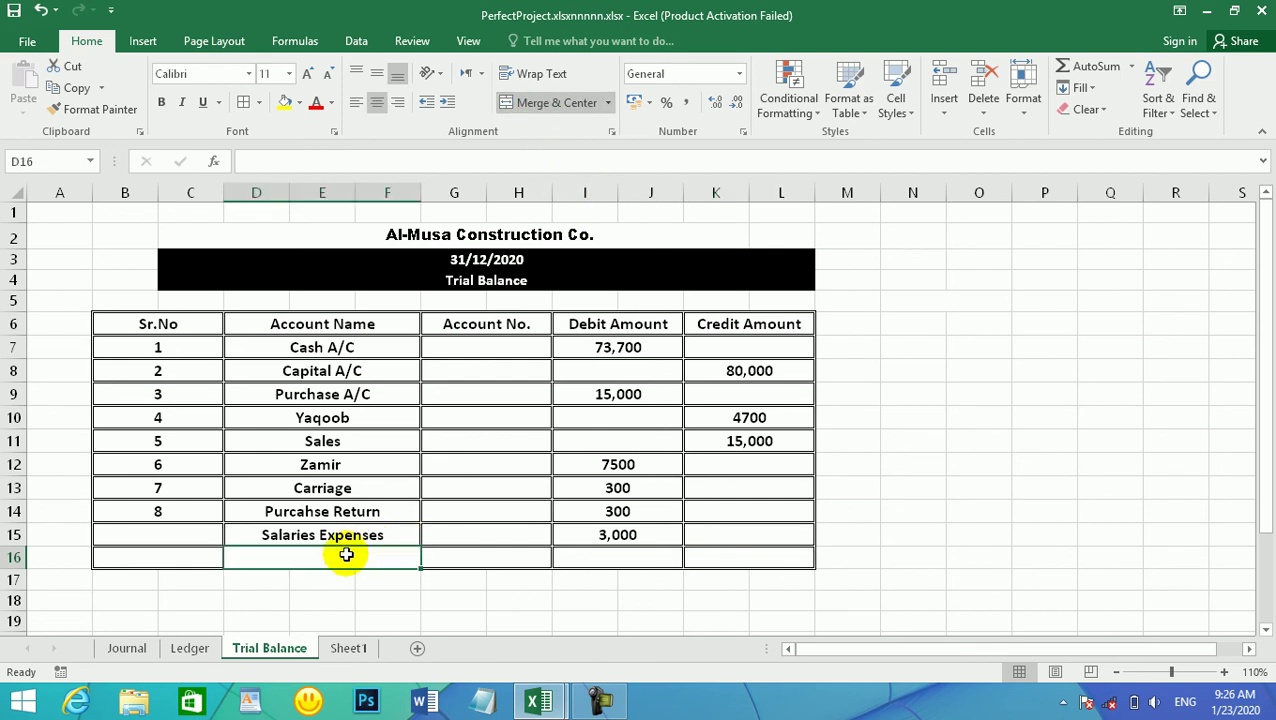
click(405, 598)
click(364, 553)
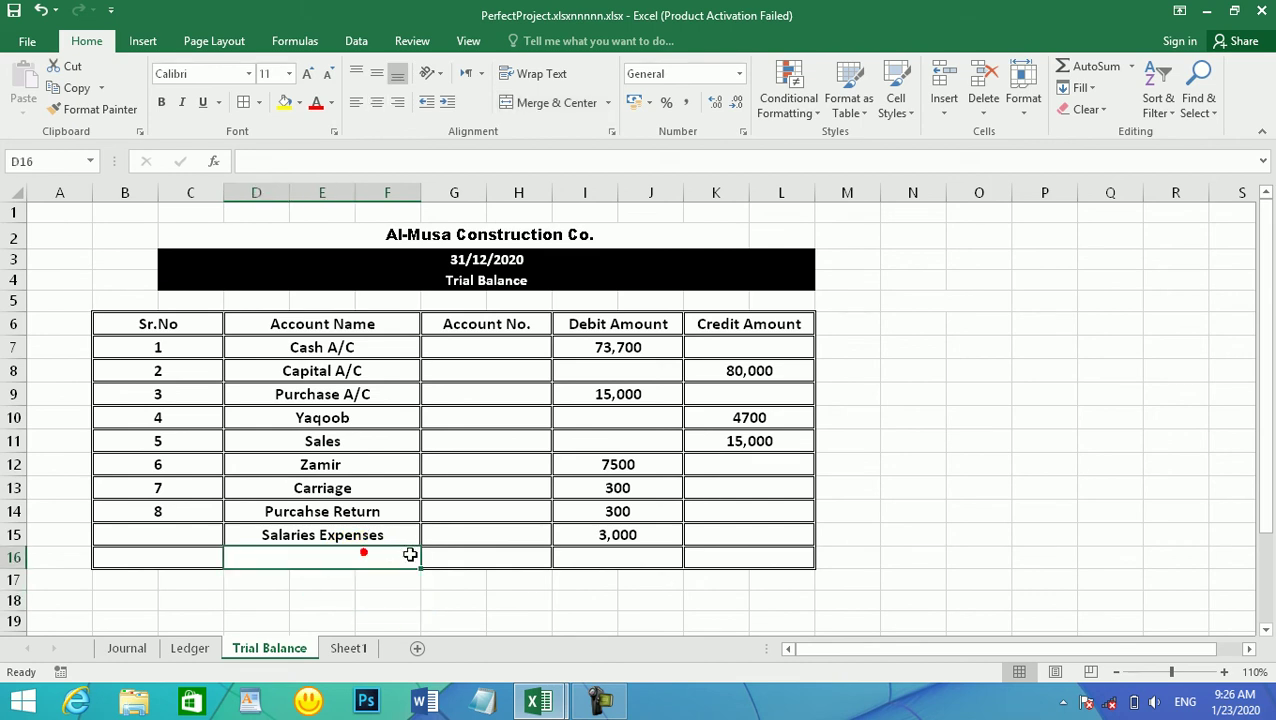
drag(387, 552, 500, 556)
click(545, 104)
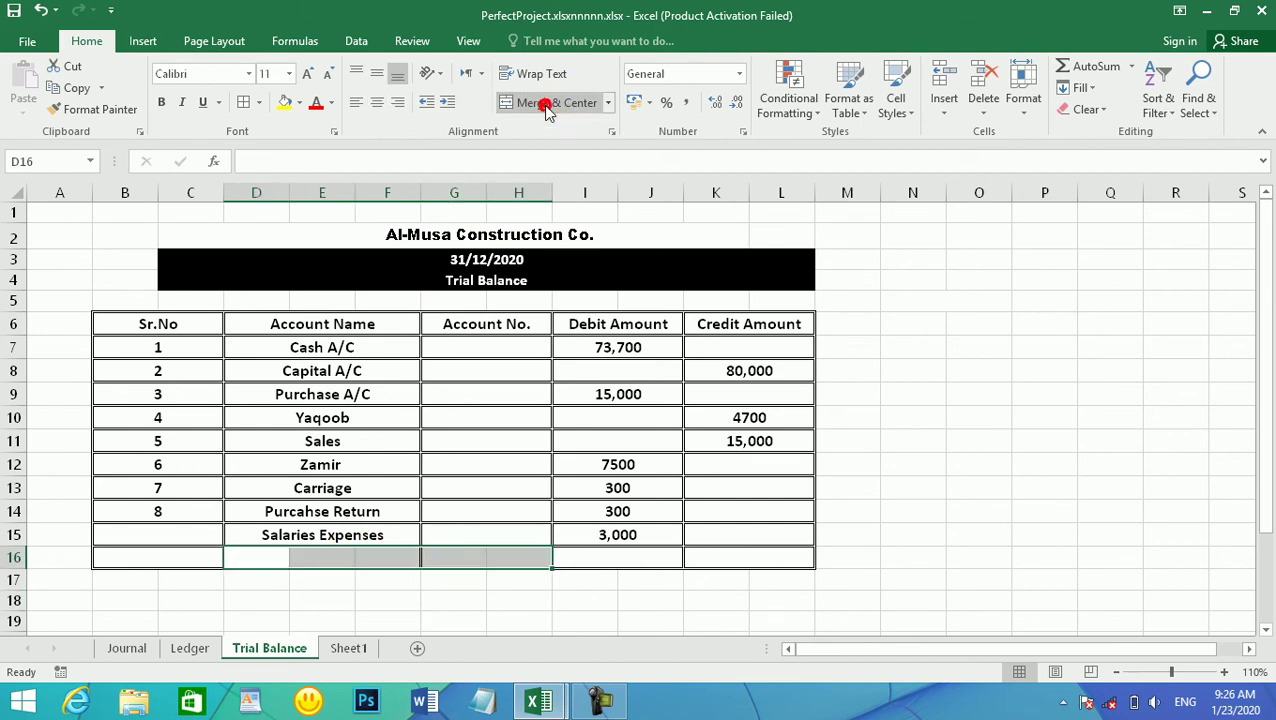
click(543, 105)
text(Total)
key(Tab)
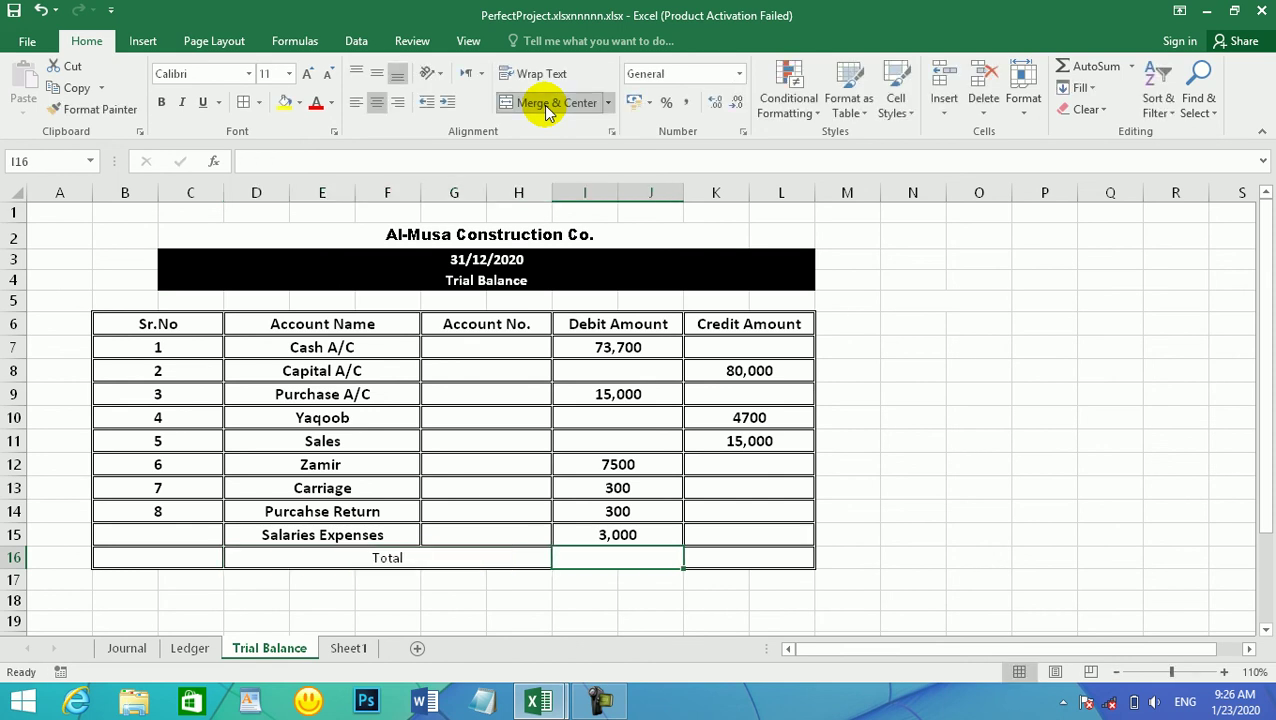
text(=)
key(BackSpace)
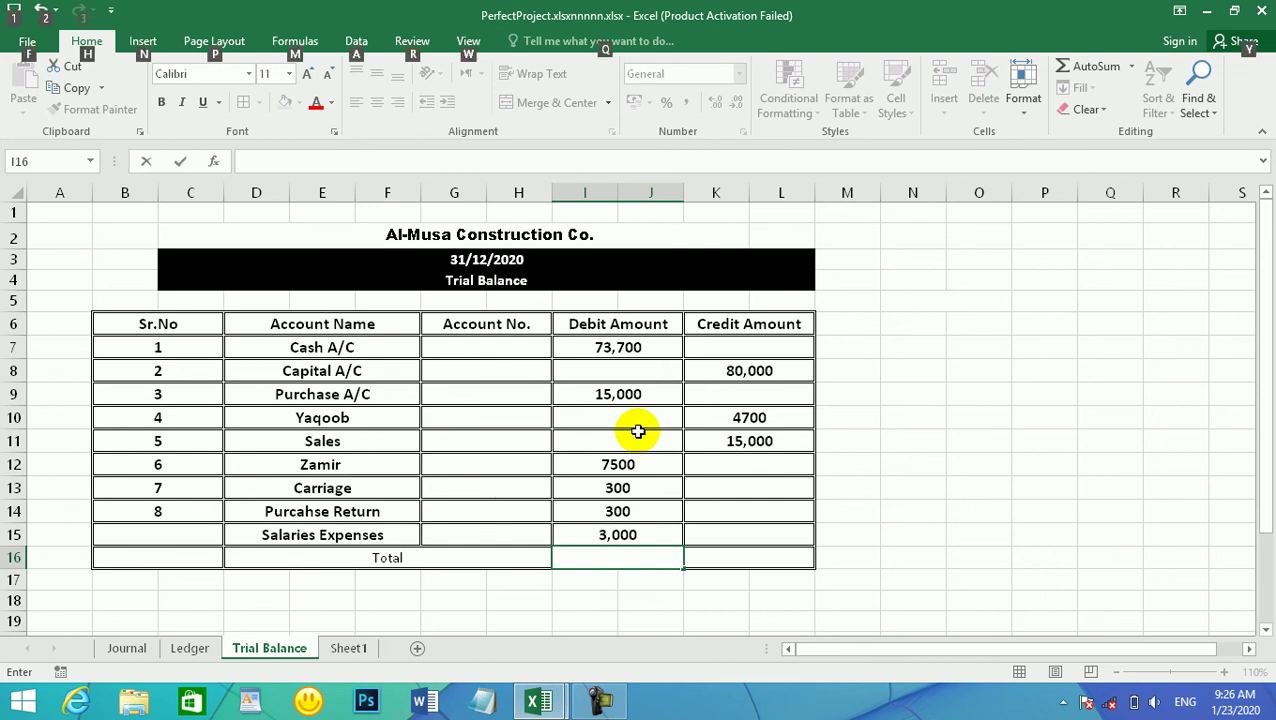
key(Escape)
Add a SUM formula to the Total row's debit cell, covering the debit amounts in rows 7 to 15
click(648, 563)
text(=s)
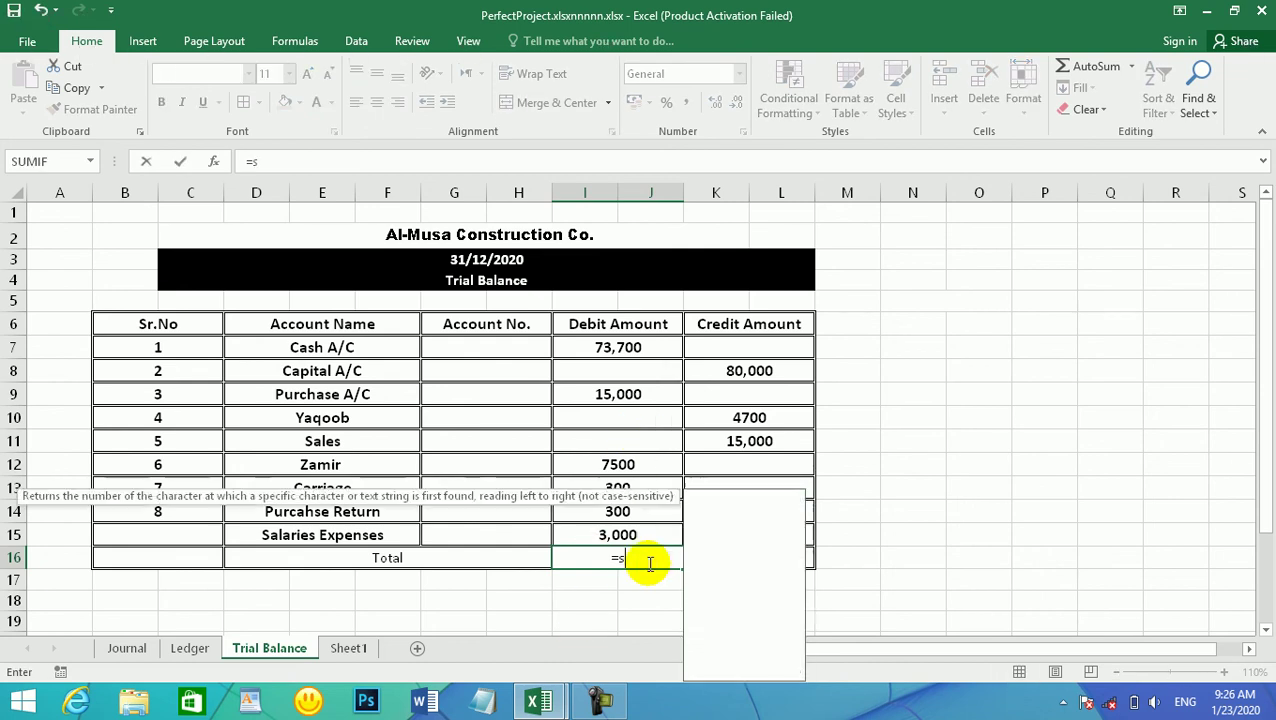
text(um()
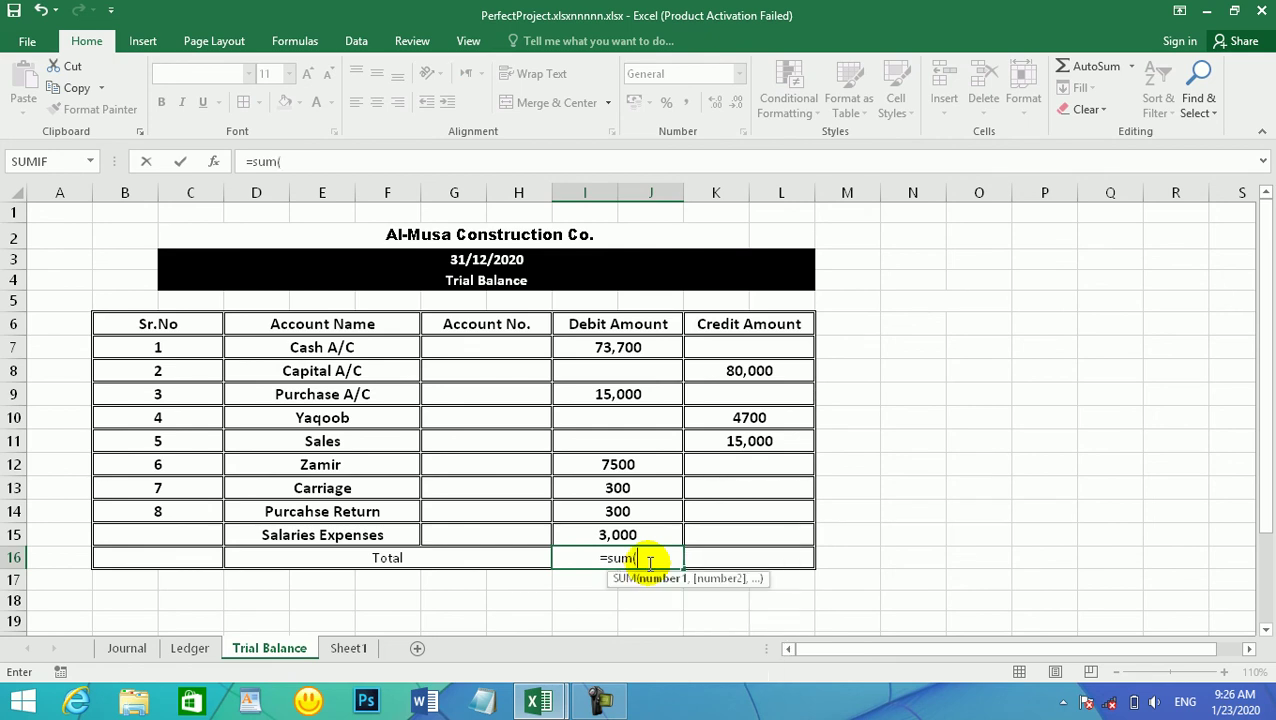
drag(630, 535, 640, 347)
text())
key(Return)
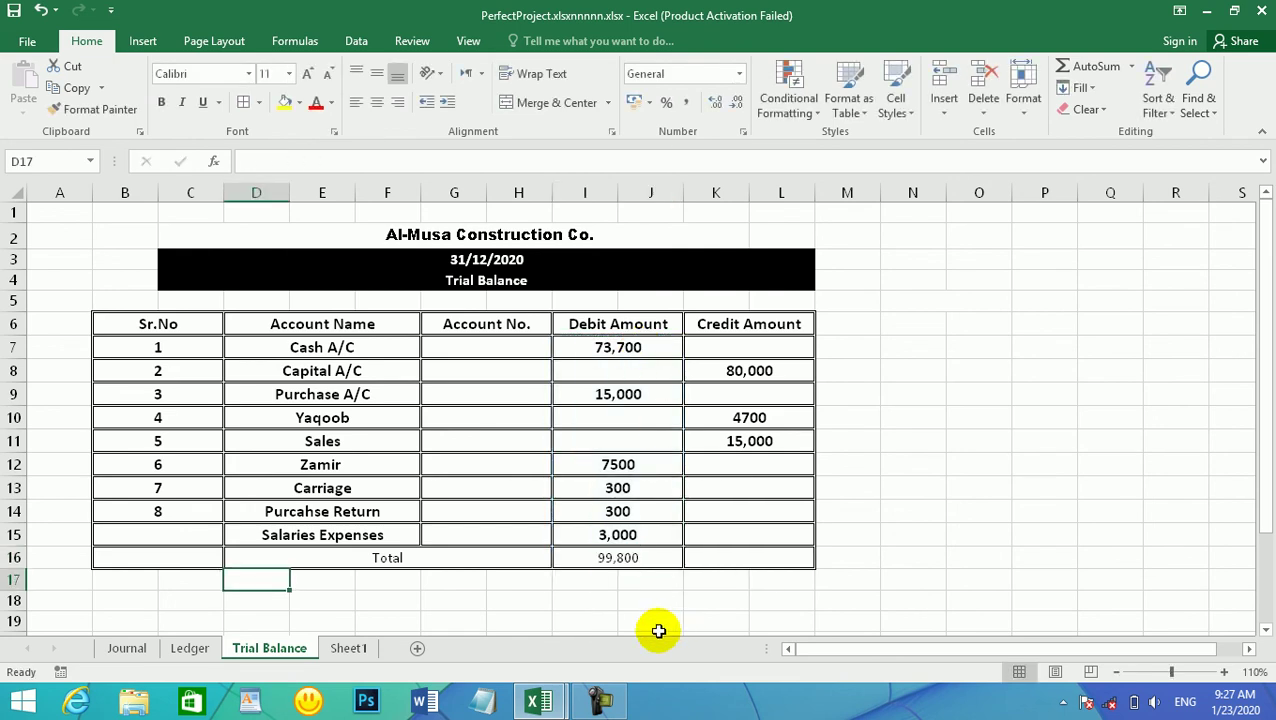
Enter =sum(K7:L11) in the Total row's credit cell, dismissing the low-battery notice
click(746, 556)
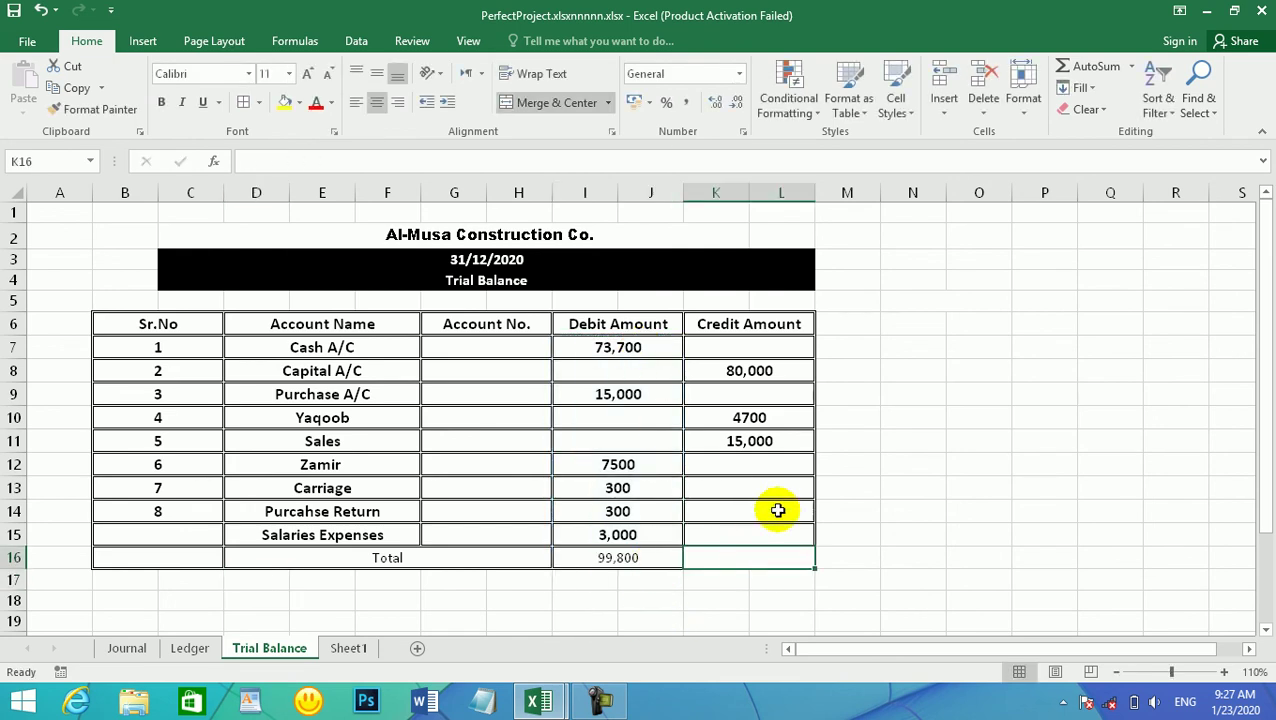
text(=sum)
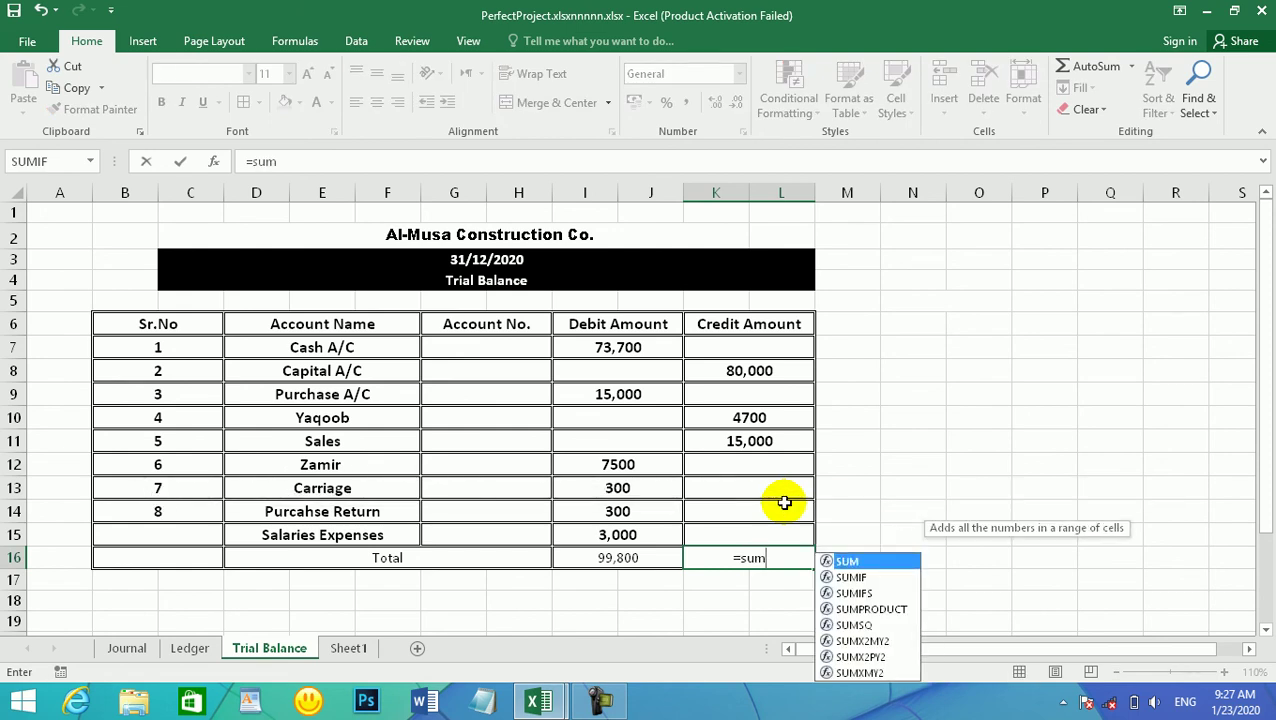
text(()
drag(760, 446, 768, 358)
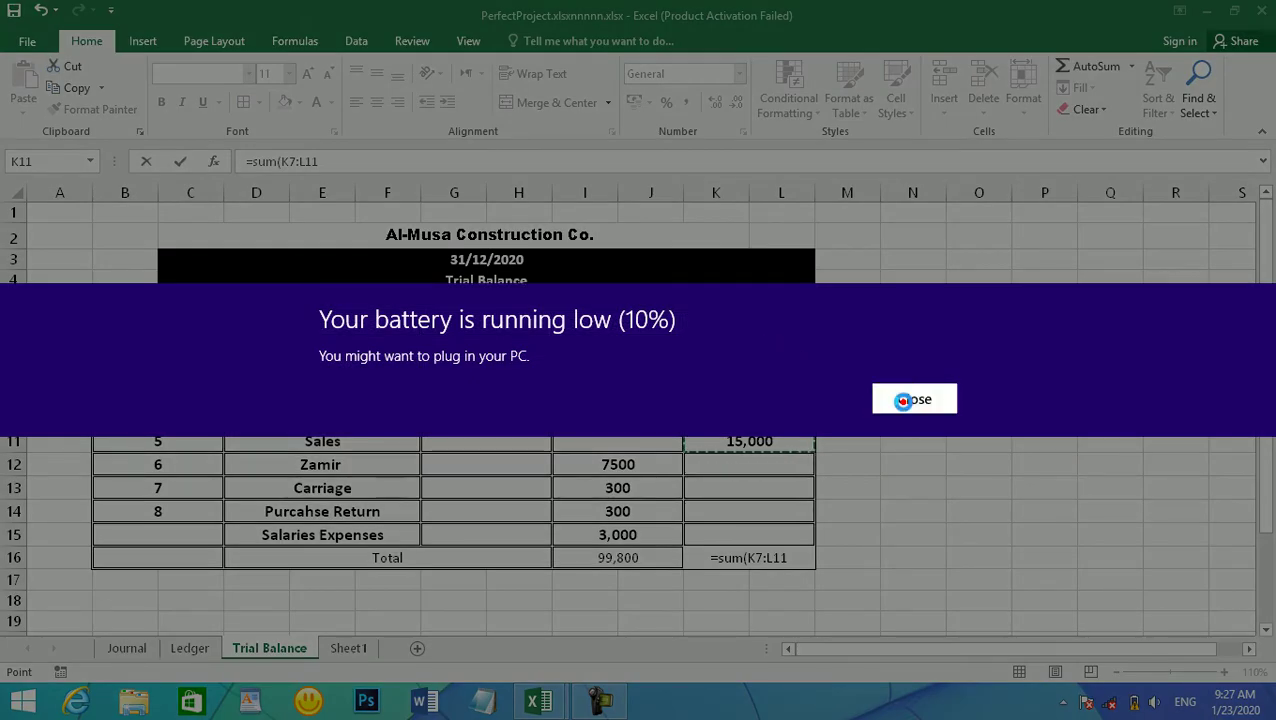
click(912, 399)
text())
key(Return)
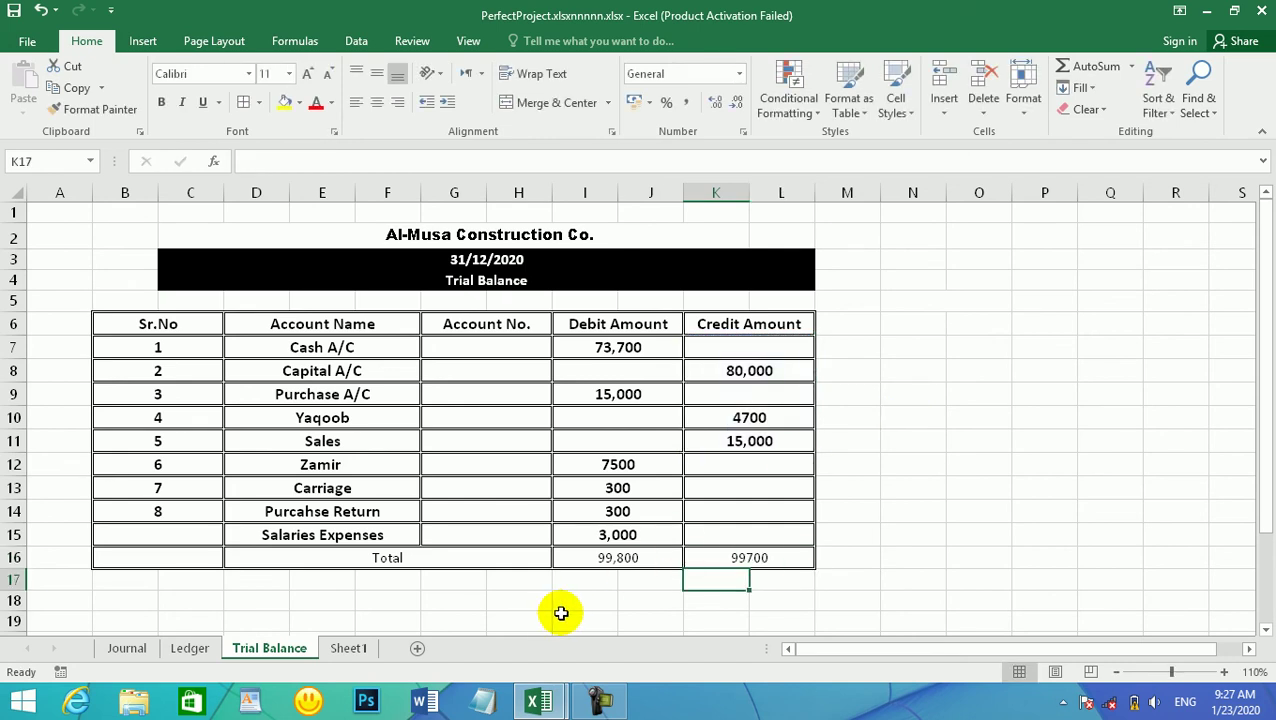
Review the trial balance credit amounts and check the Sales Return account's debit amount on the Ledger sheet
click(758, 557)
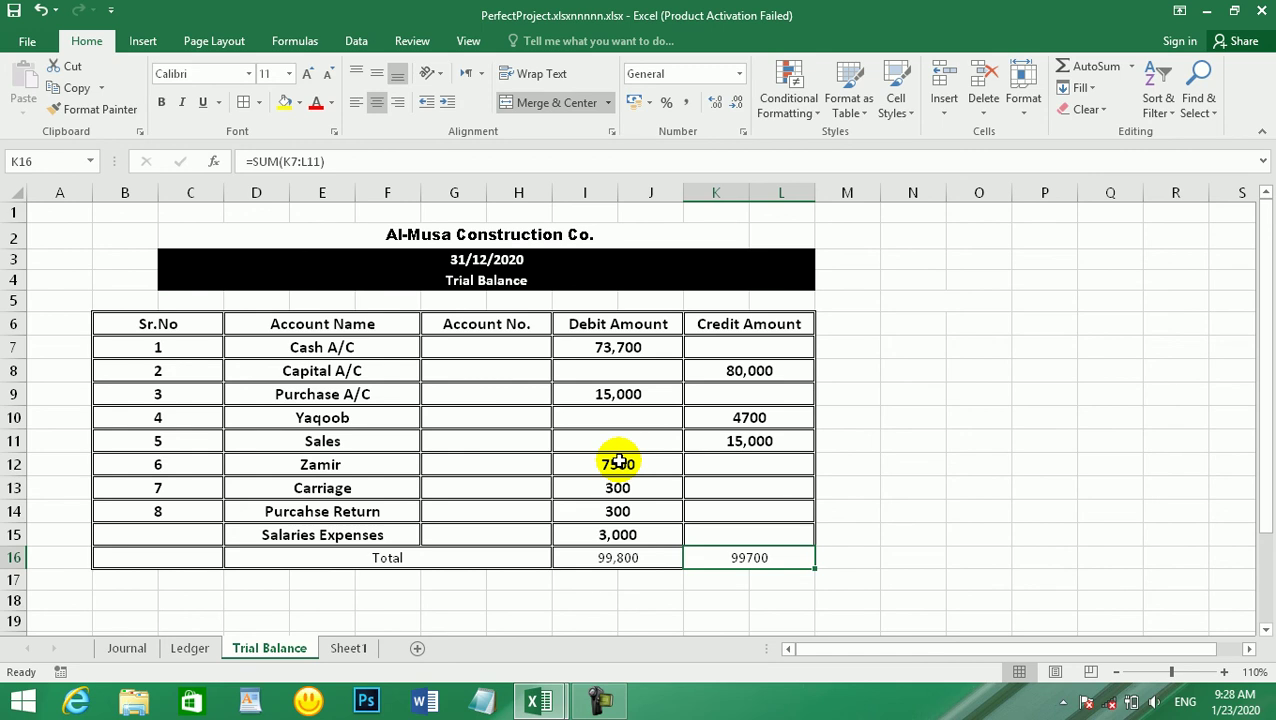
click(752, 464)
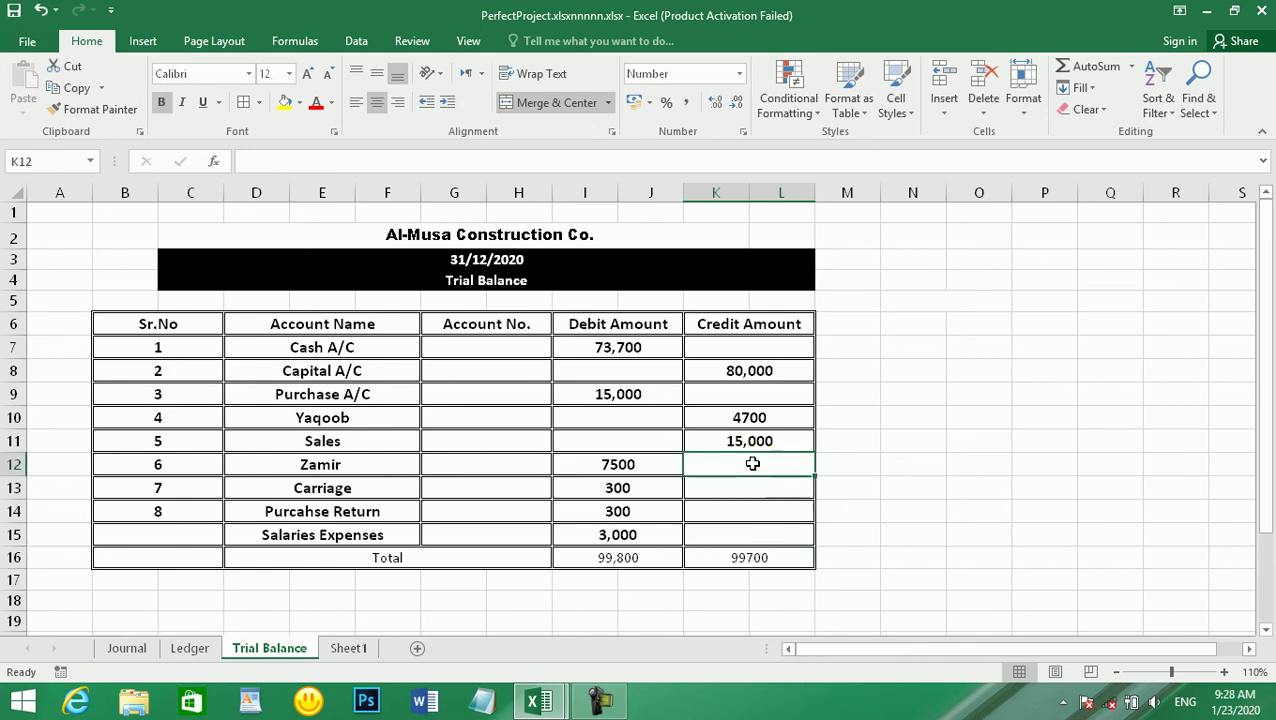
click(770, 414)
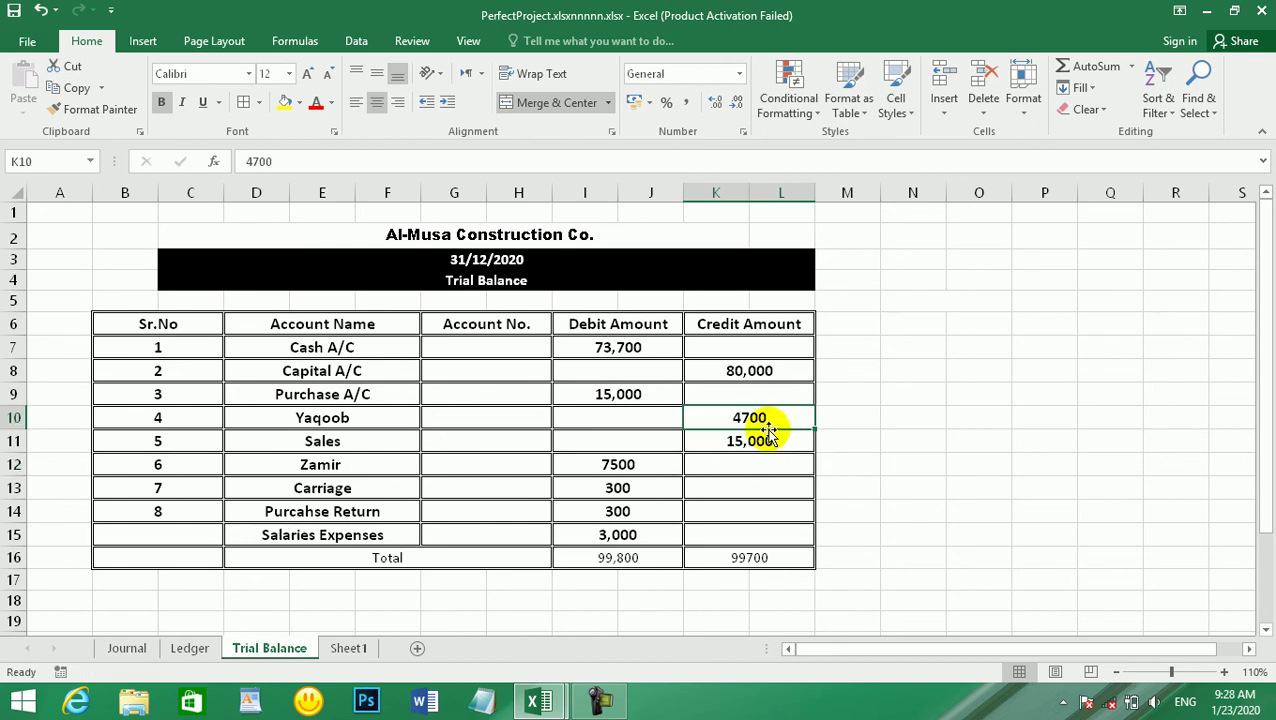
click(780, 363)
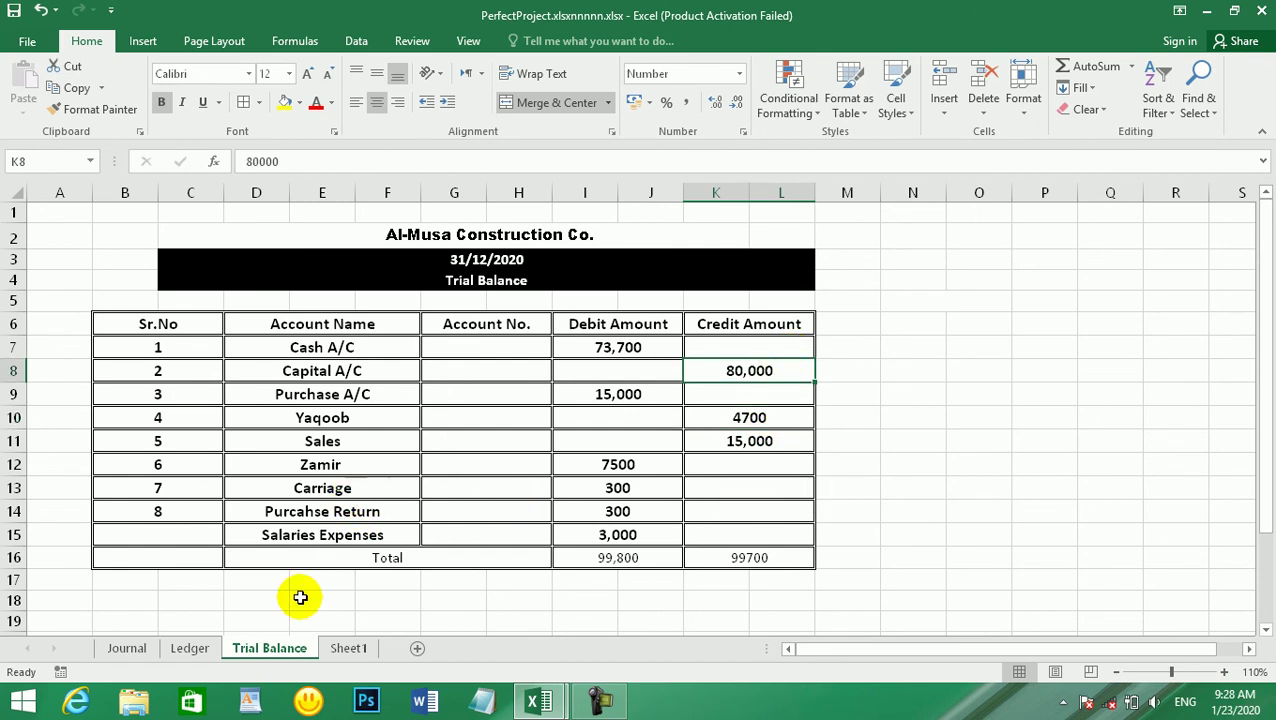
click(189, 648)
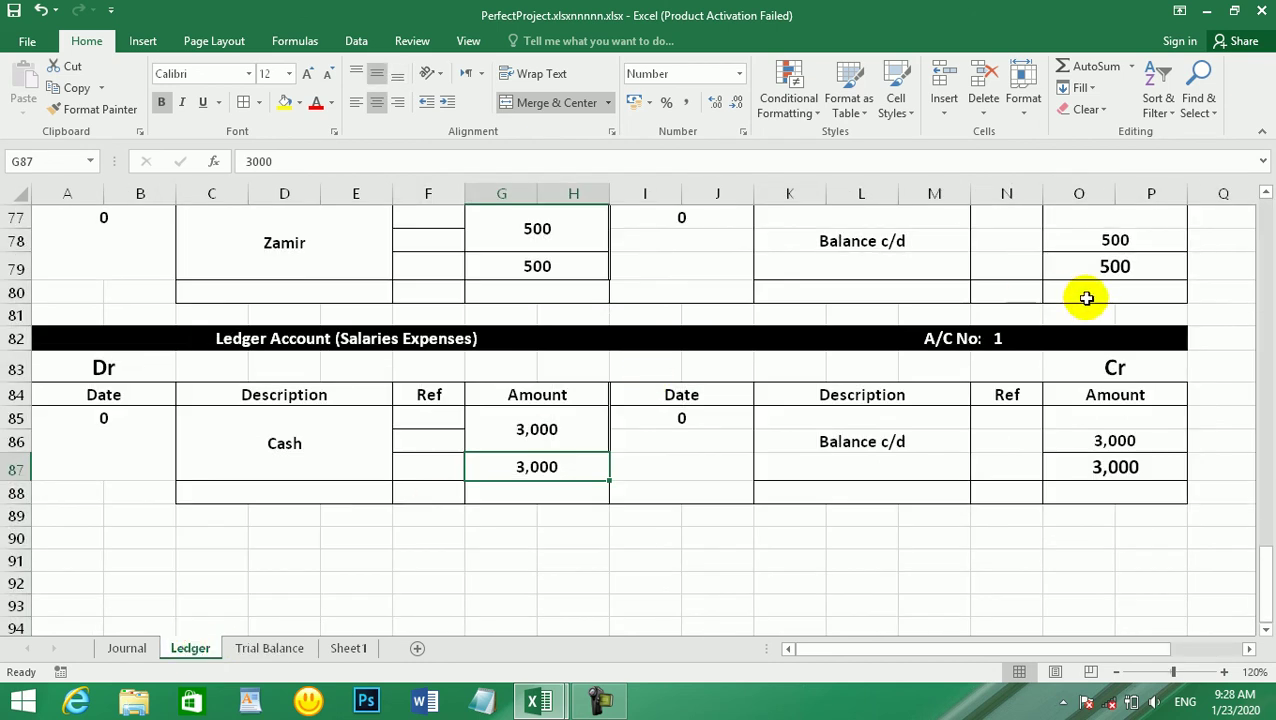
drag(1265, 550, 1262, 540)
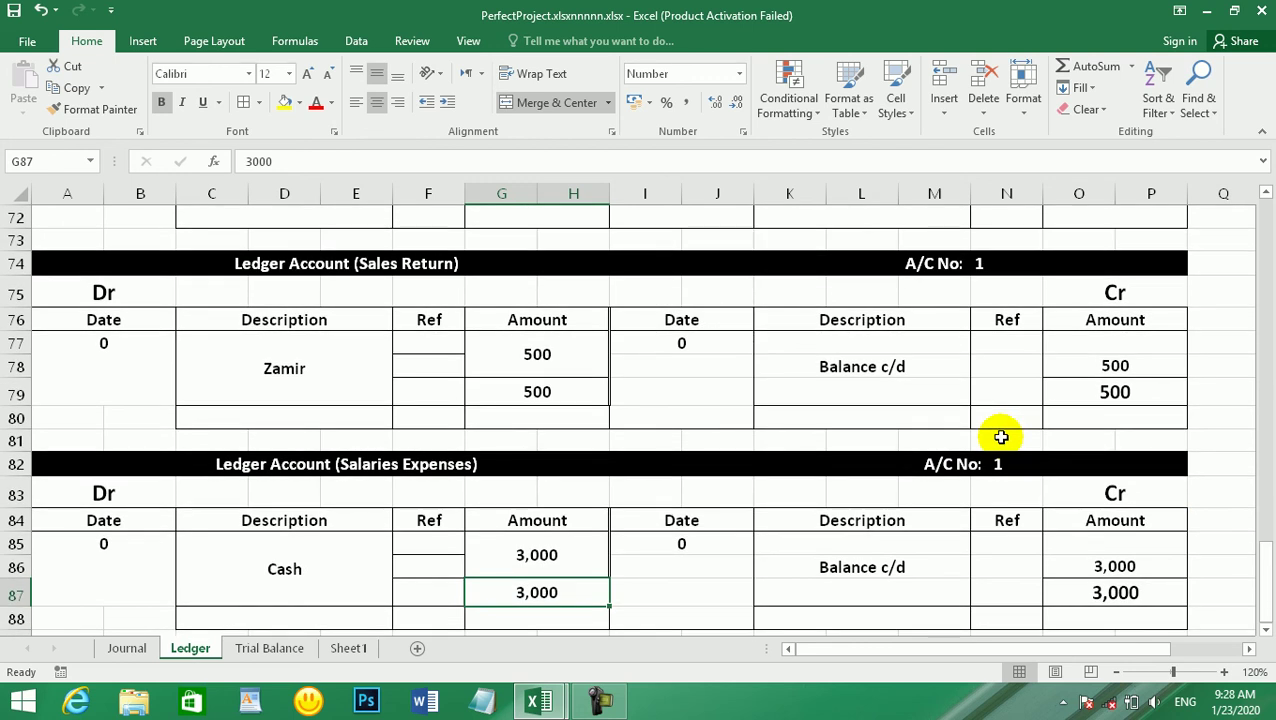
click(553, 382)
click(541, 354)
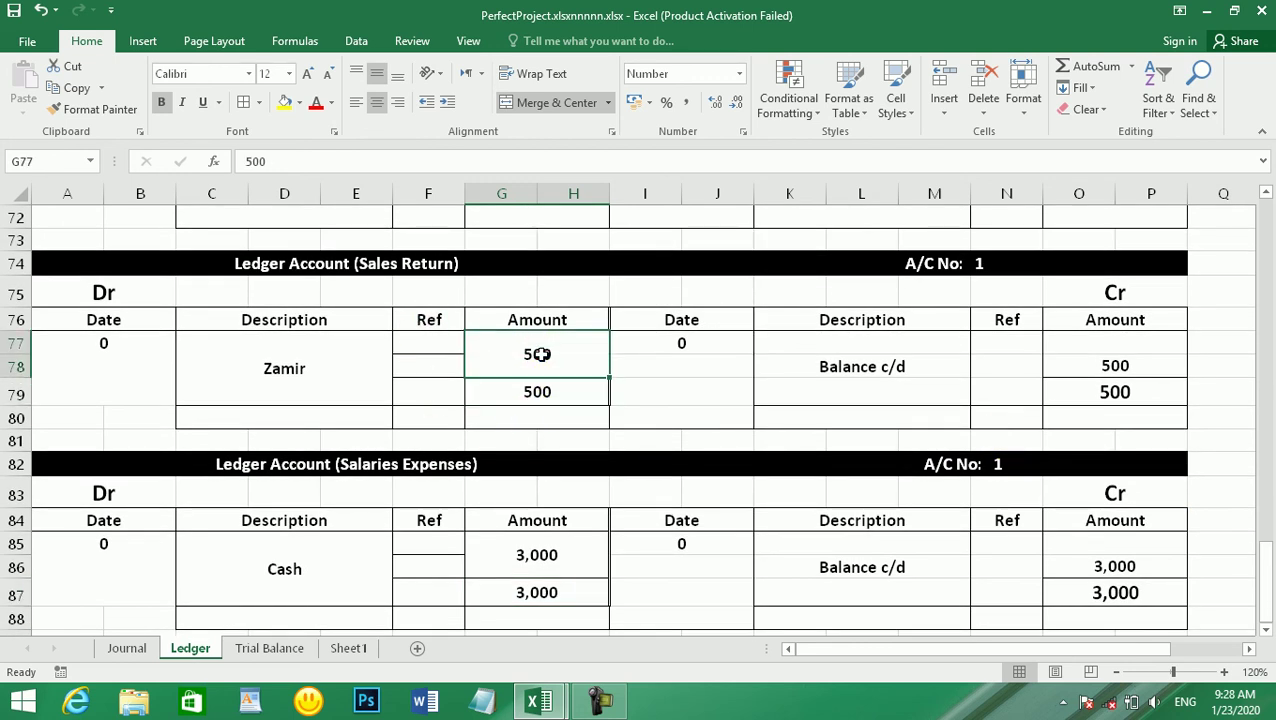
Insert a sheet row above Zamir in the Trial Balance sheet
click(276, 648)
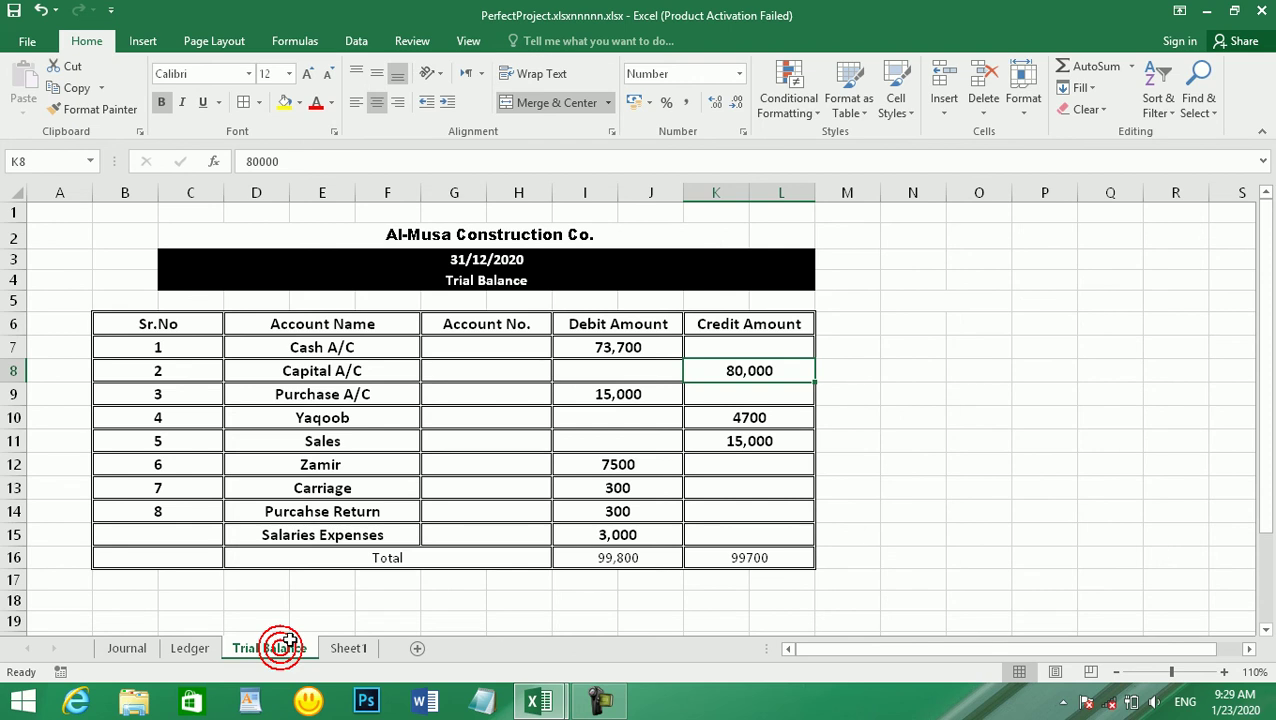
click(364, 458)
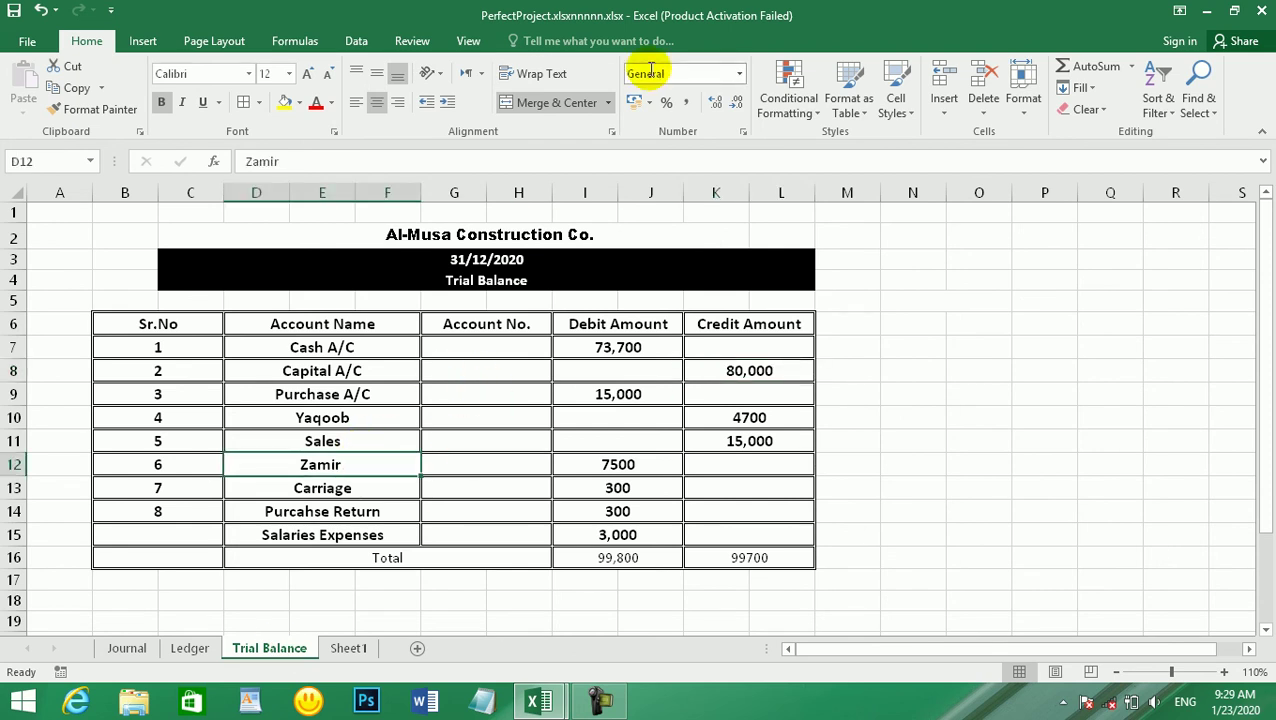
click(944, 110)
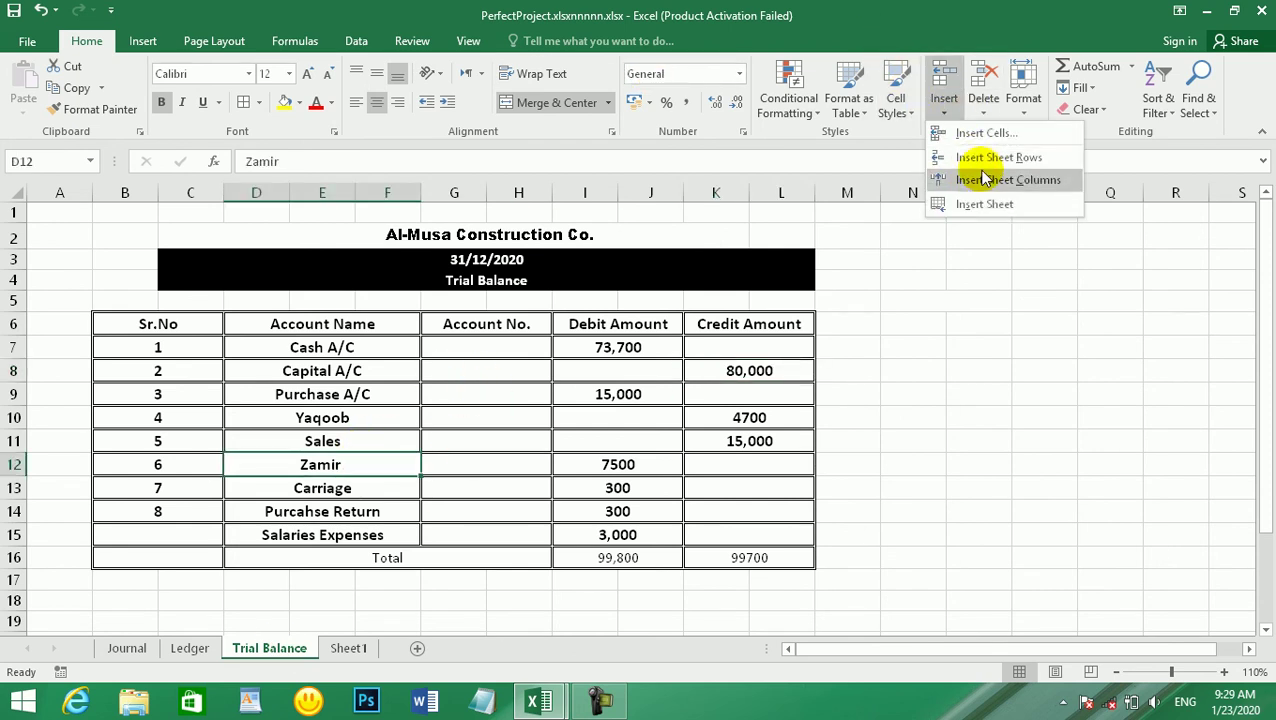
click(980, 158)
Merge and center B12:C12 in the blank row and enter serial number 6
drag(135, 464, 179, 464)
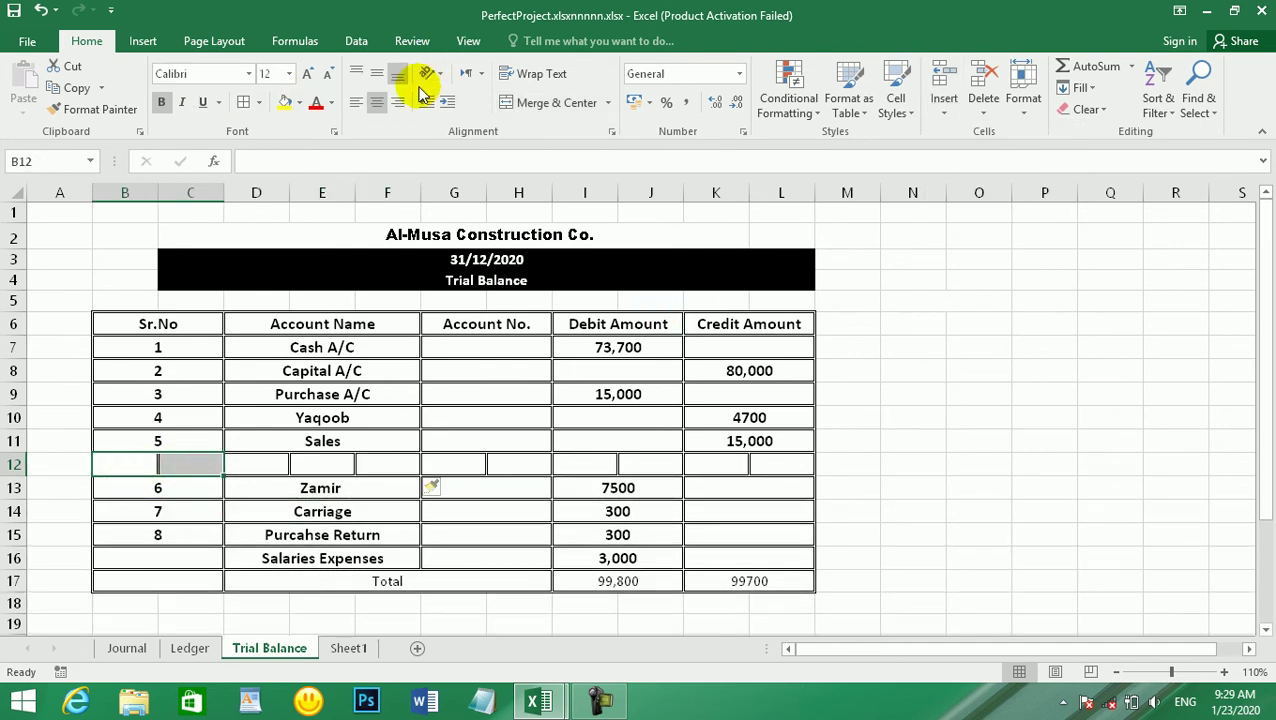
click(535, 103)
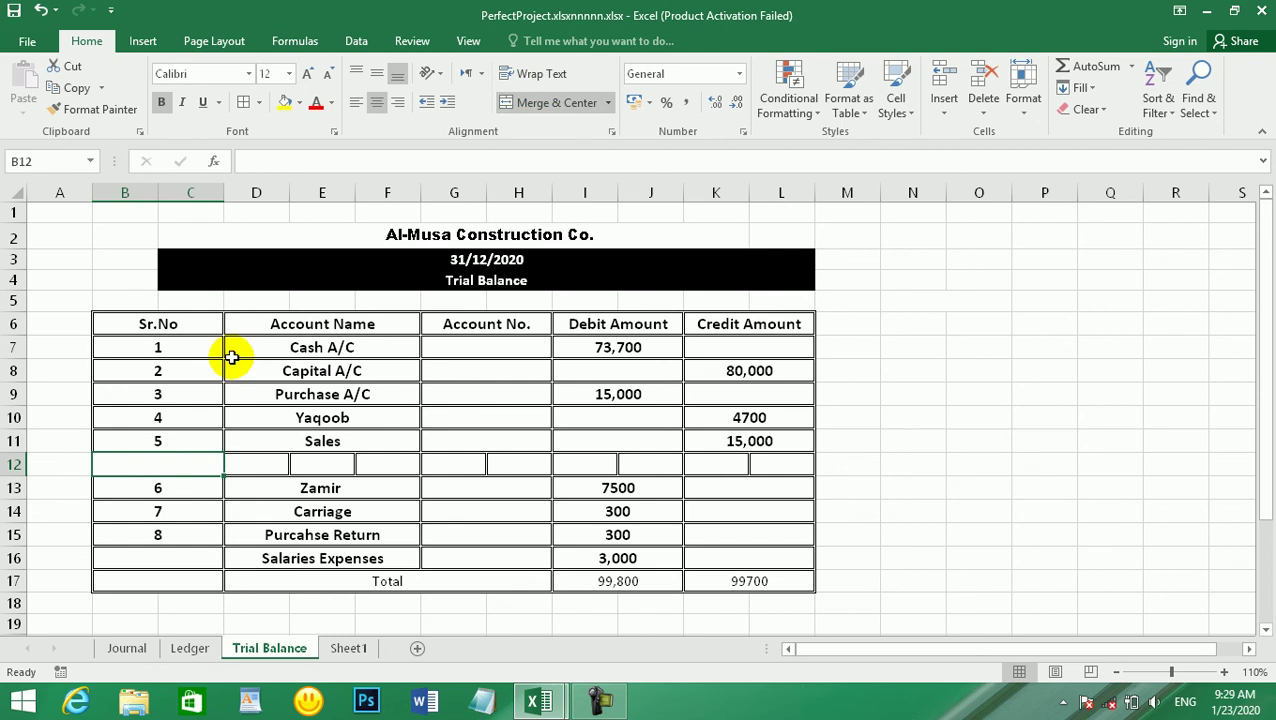
text(5)
key(BackSpace)
text(6)
key(Tab)
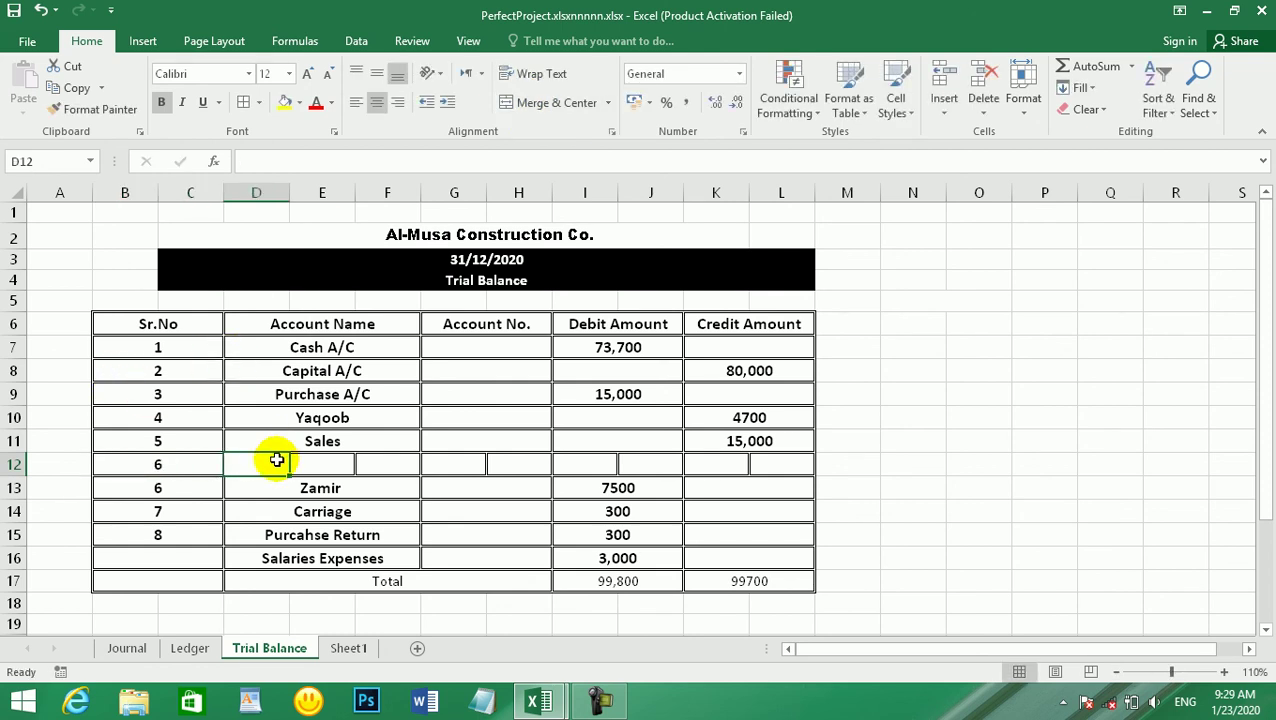
Merge and center D12:F12 and enter the account name Sales Return
drag(273, 461, 399, 464)
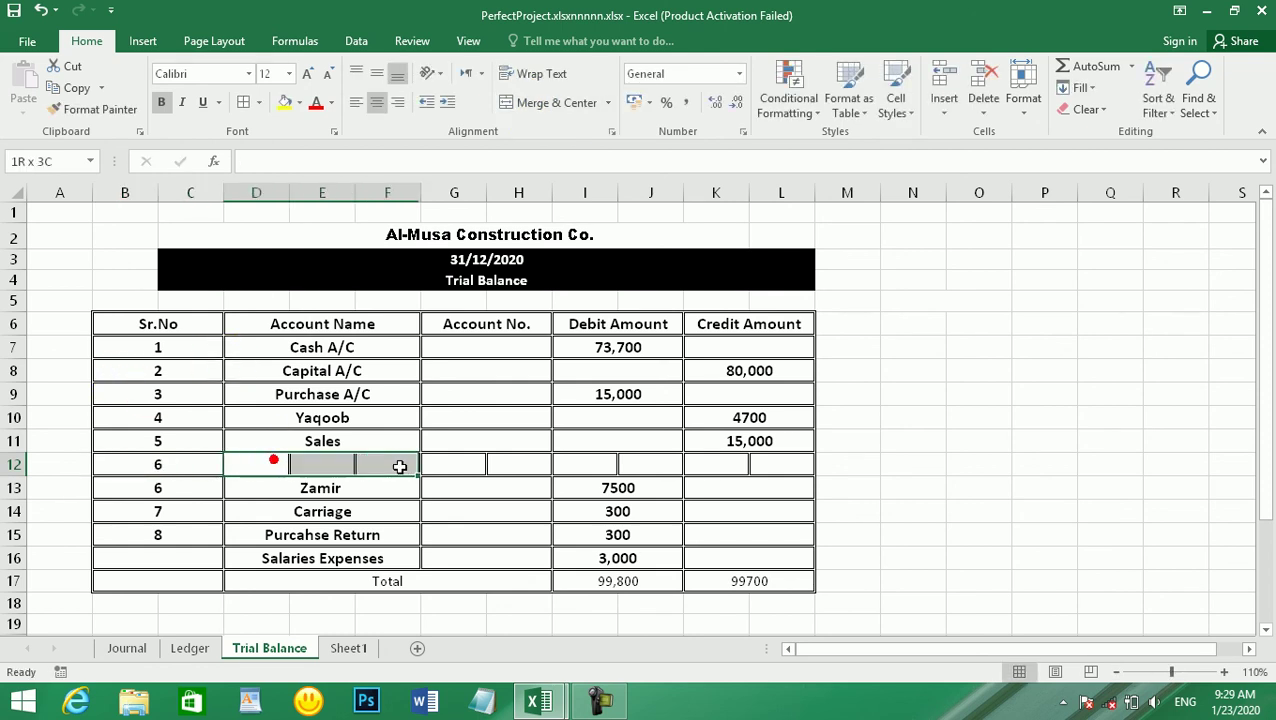
click(560, 102)
text(Sales)
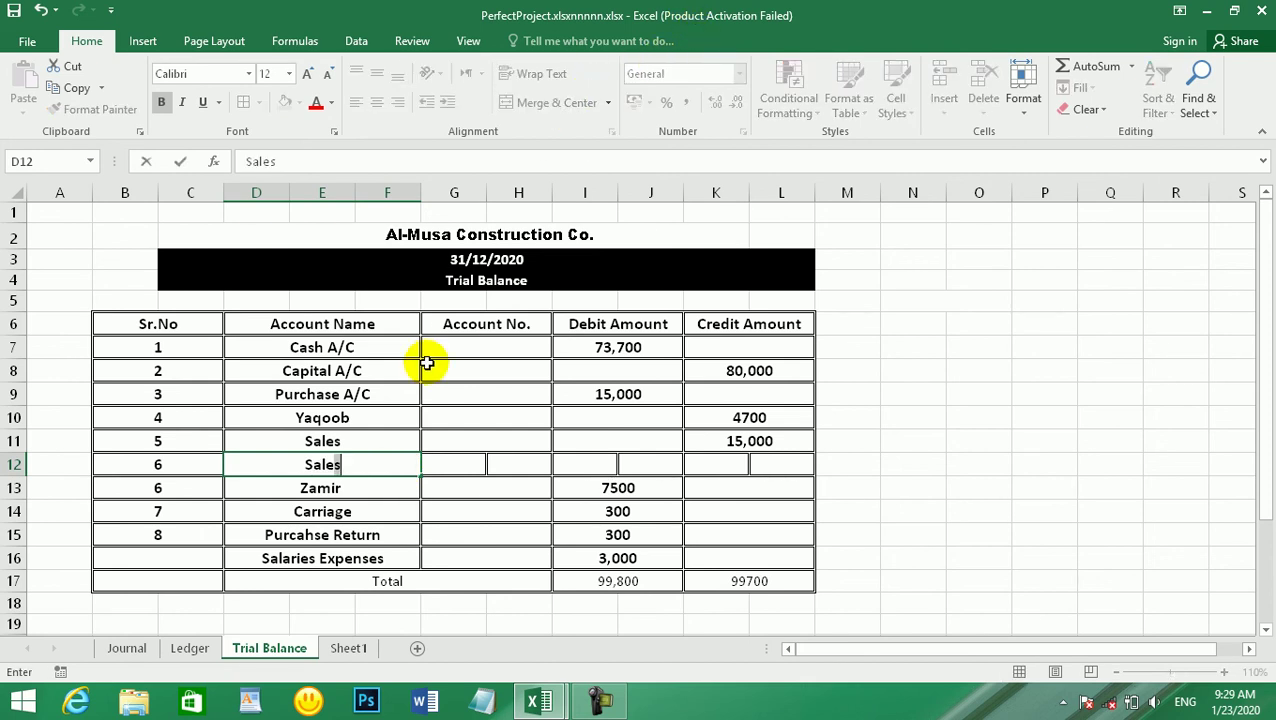
text( Ret)
key(BackSpace)
text(u)
key(BackSpace)
text(tru)
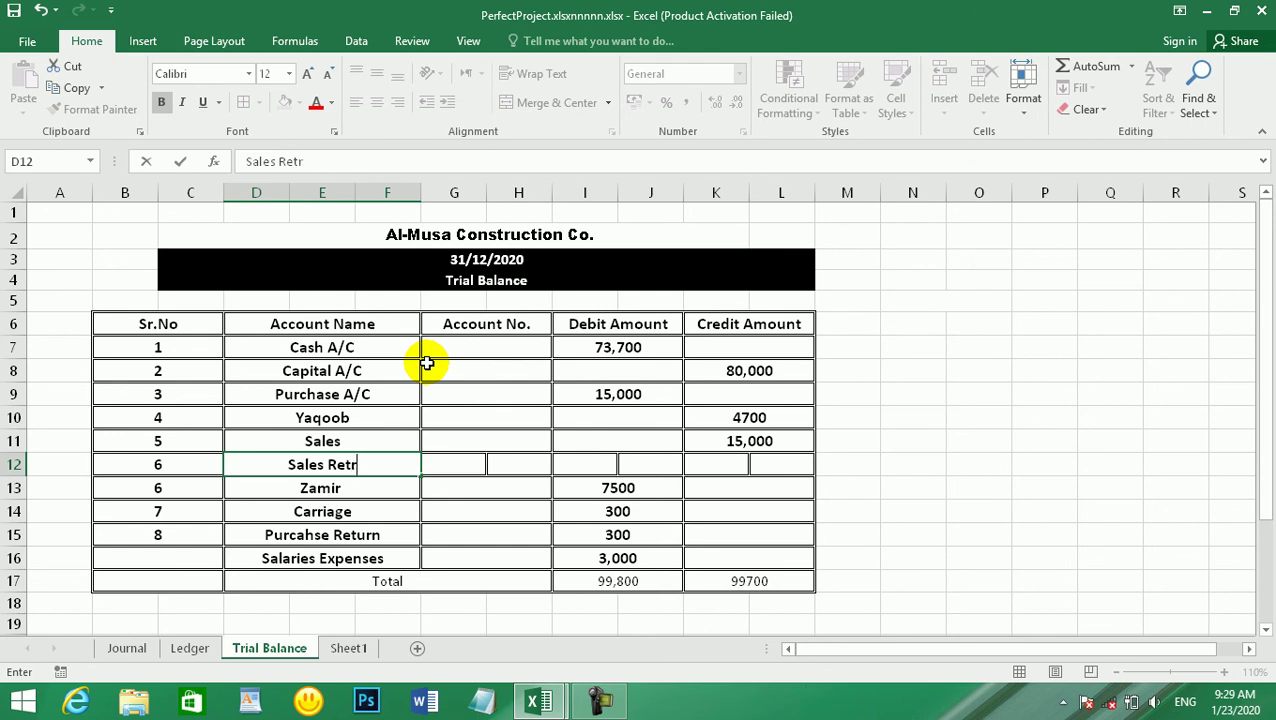
key(BackSpace)
key(BackSpace)
key(BackSpace)
text(turn)
key(Tab)
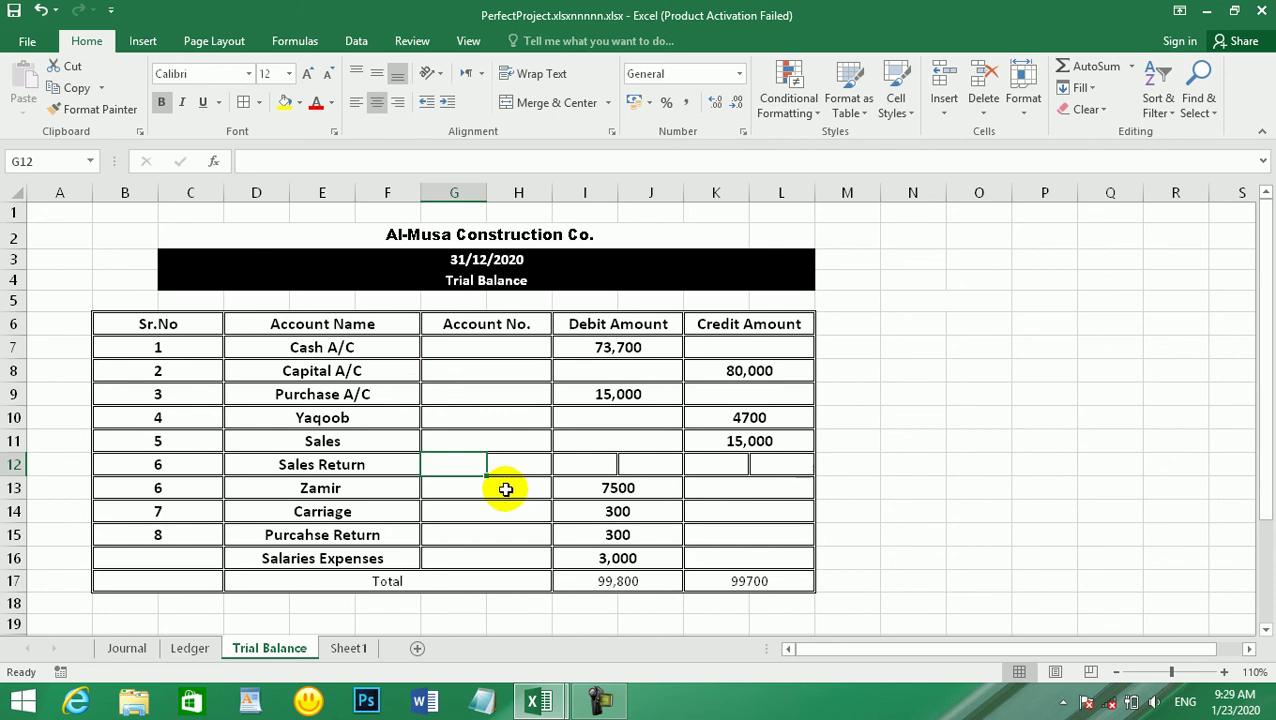
Merge and center G12:H12 and I12:J12 in the Sales Return row
drag(462, 460, 515, 463)
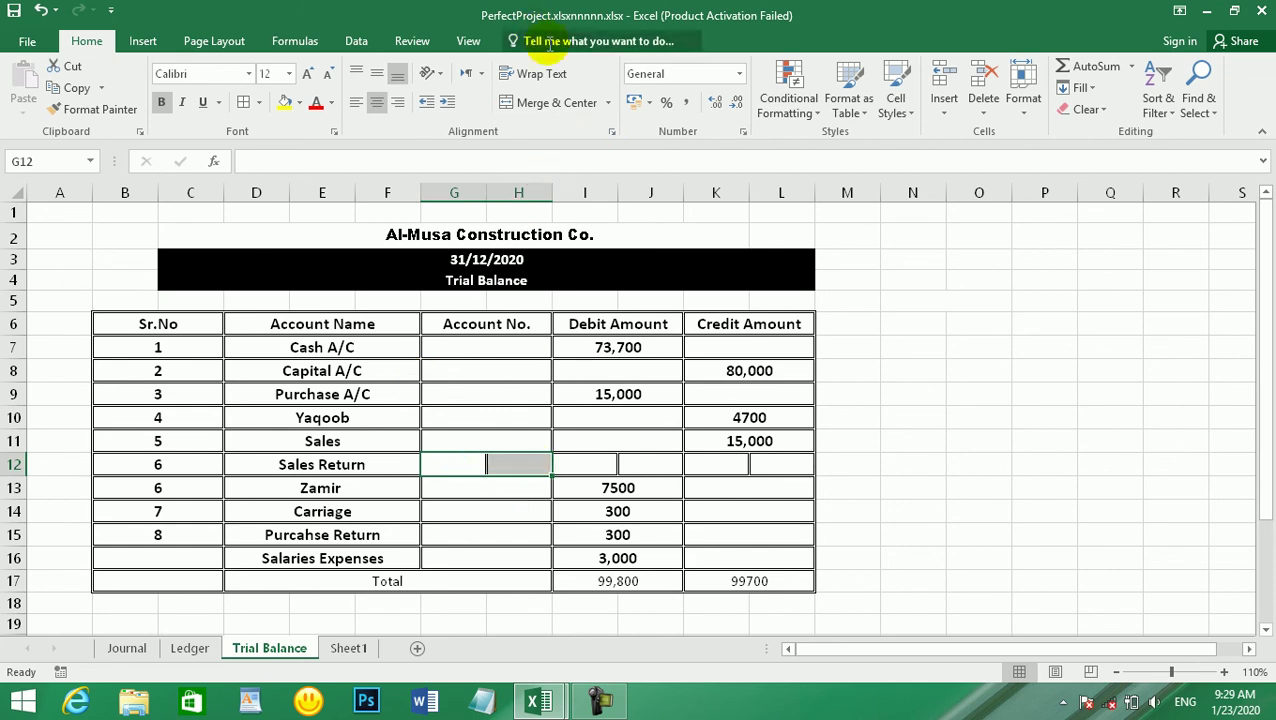
click(546, 103)
click(599, 463)
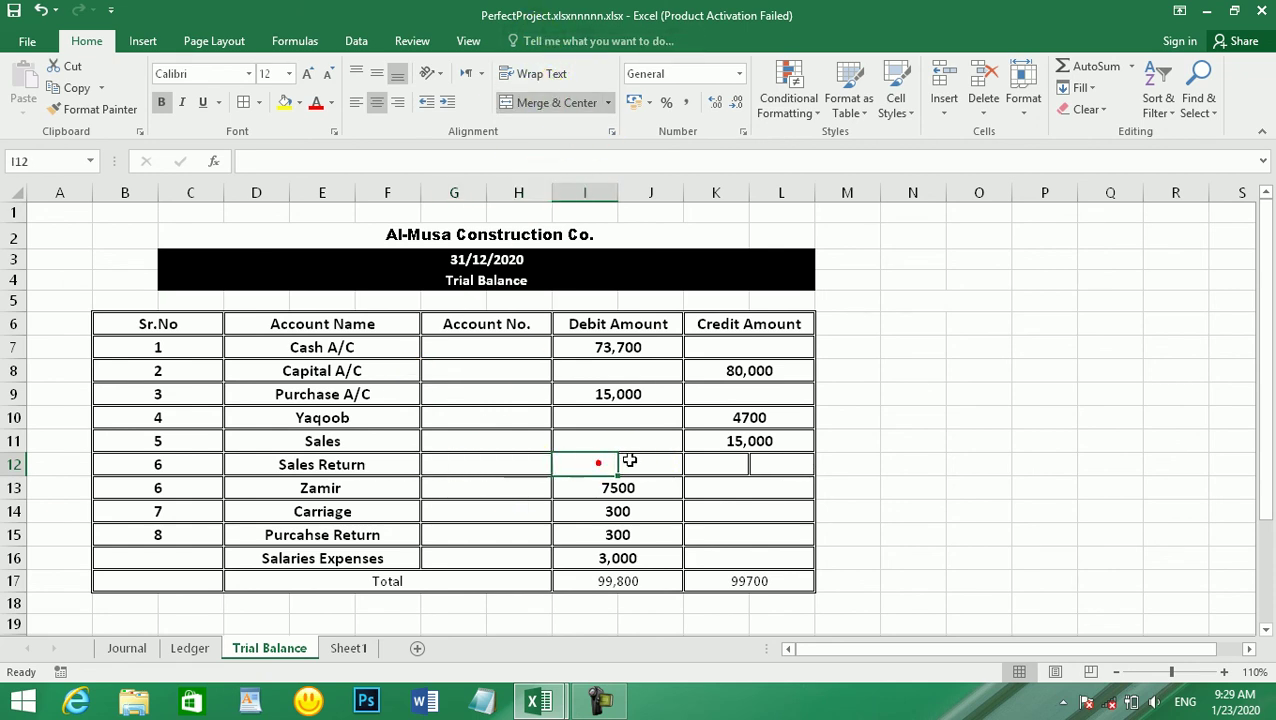
drag(599, 463, 655, 463)
click(541, 108)
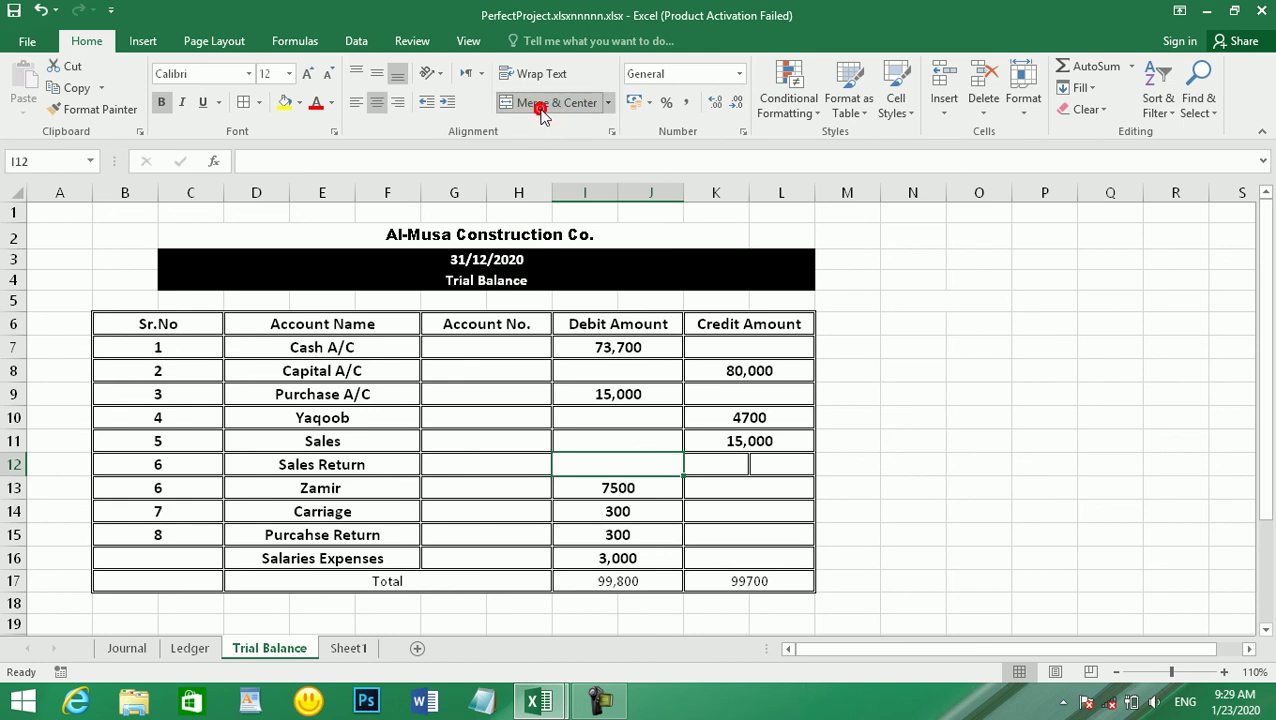
Merge and center K12:L12 in the Sales Return row and enter 500 as the account's debit amount in I12
drag(729, 460, 772, 459)
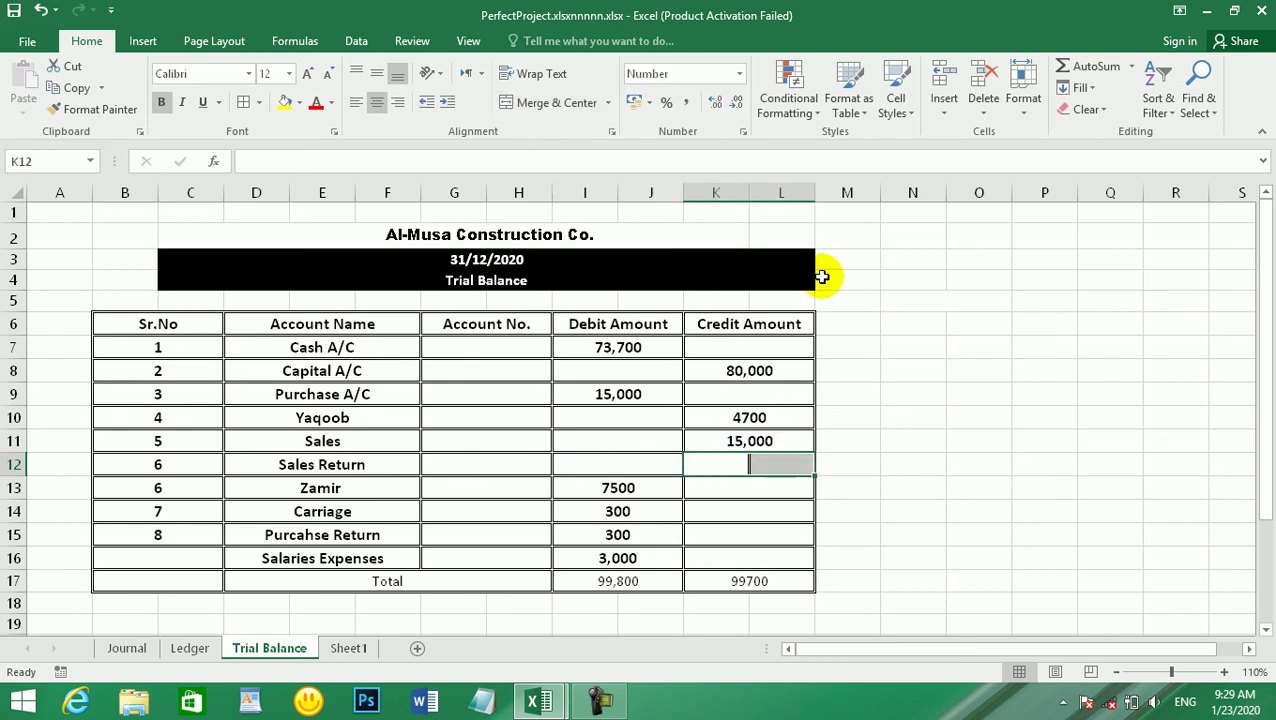
click(545, 104)
click(641, 460)
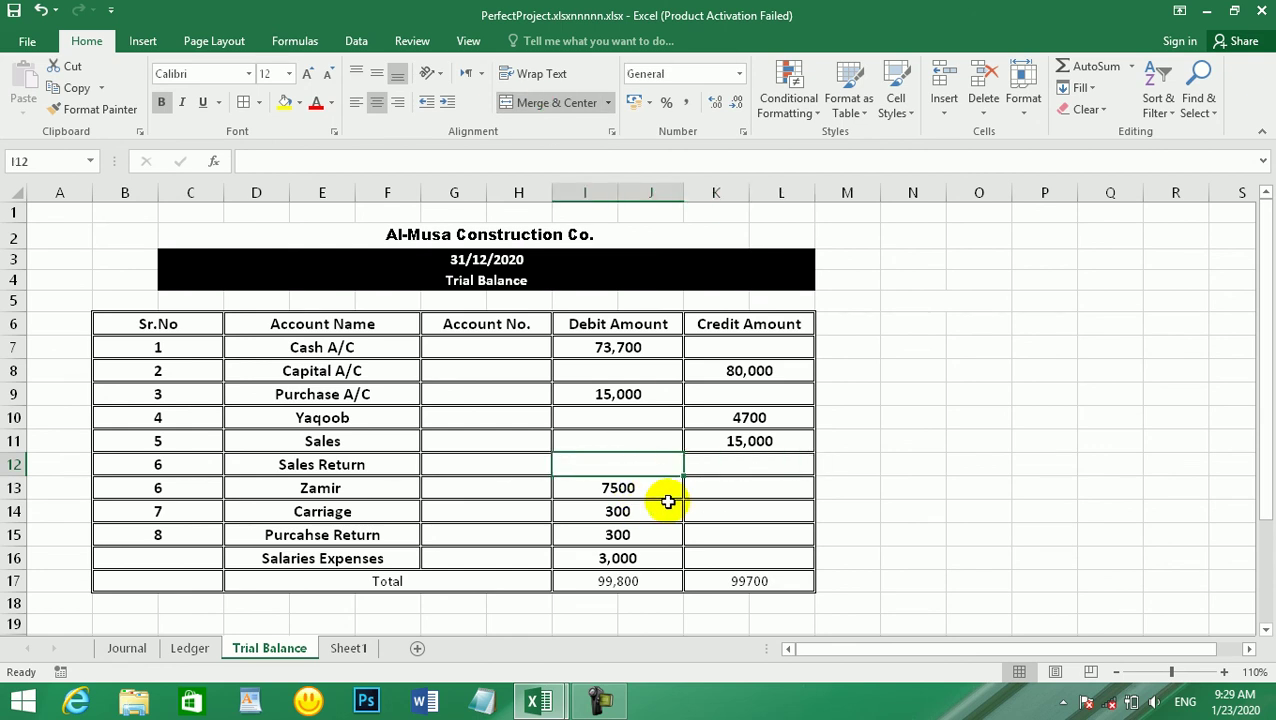
click(576, 458)
text(500)
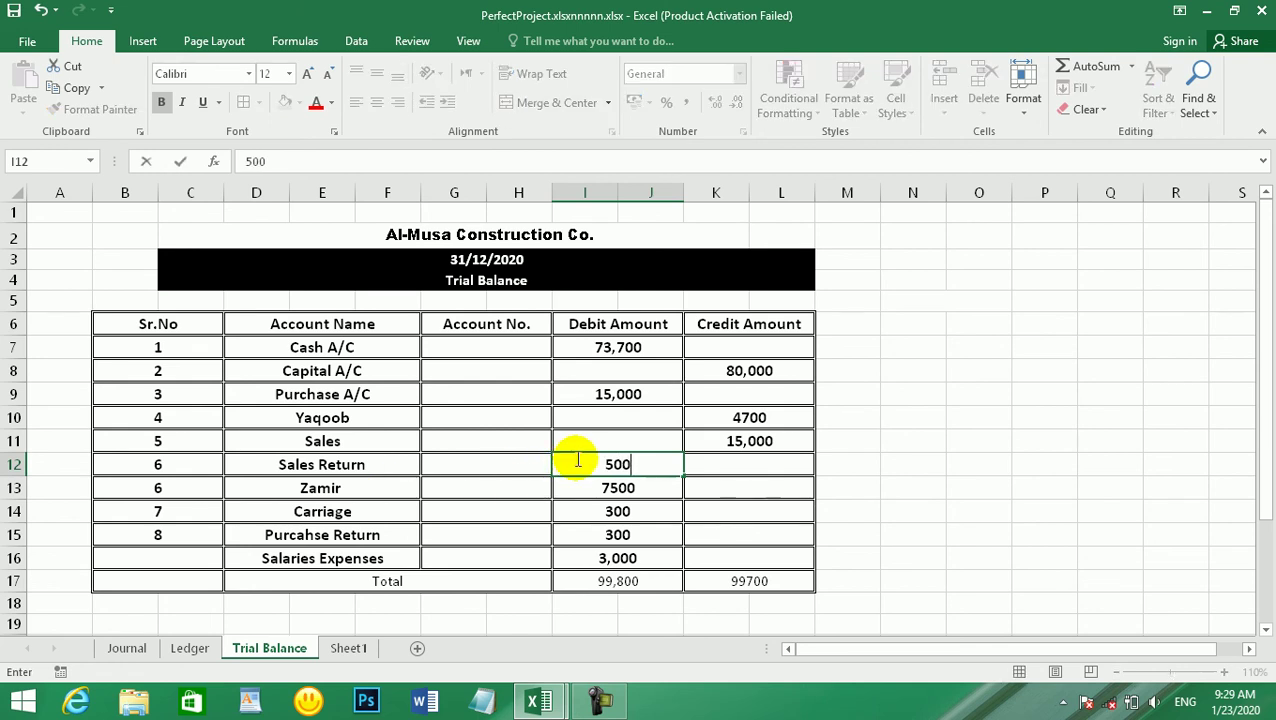
key(Tab)
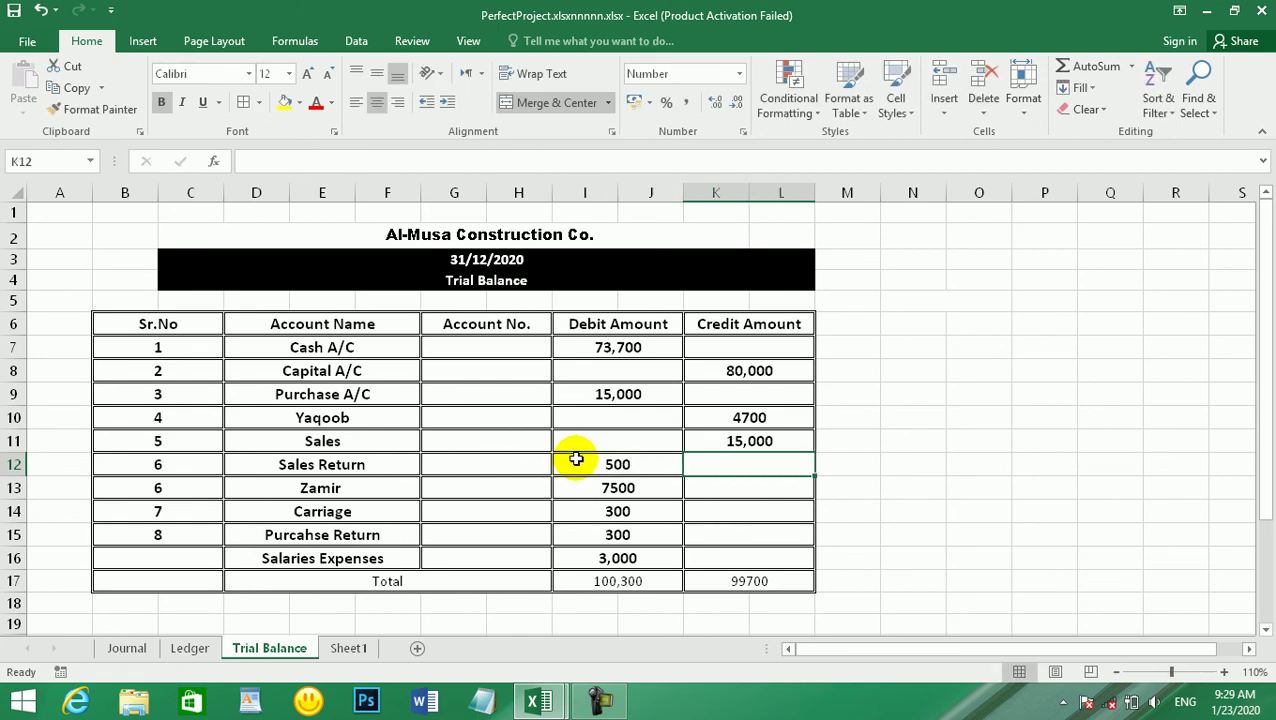
click(590, 583)
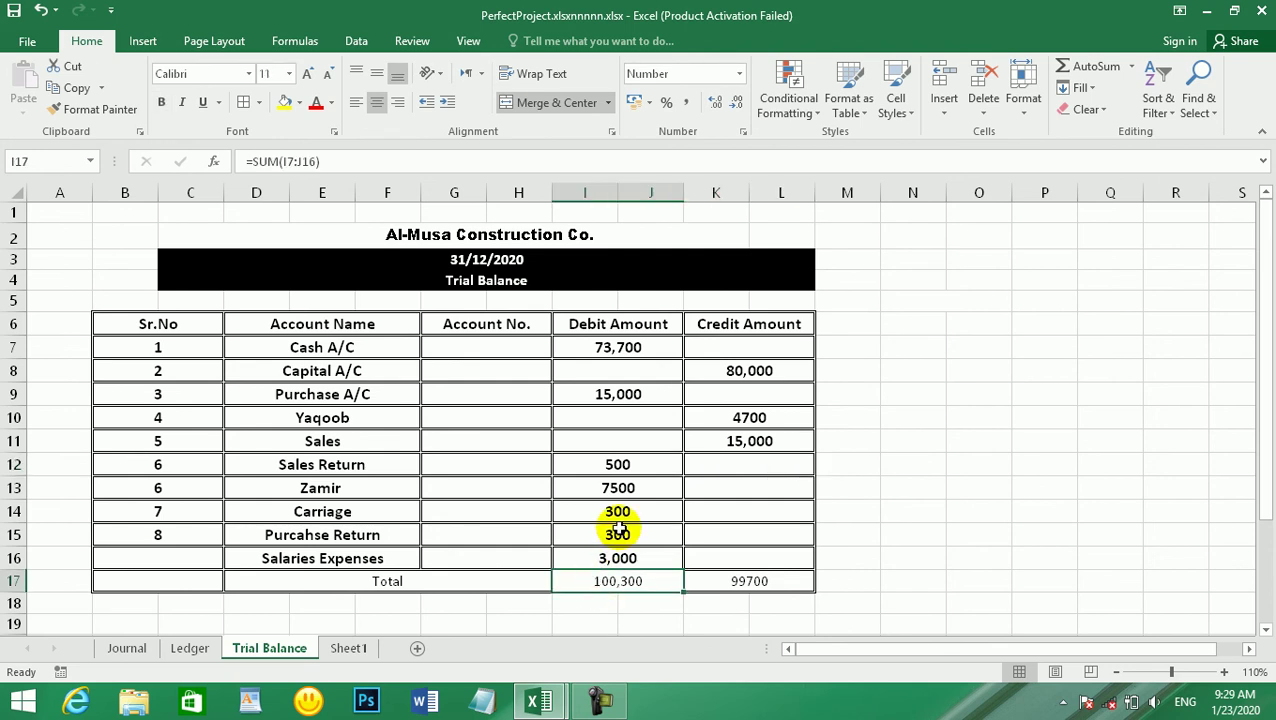
Move the Purchase Return amount of 300 from the debit column to the credit column in K15
click(295, 535)
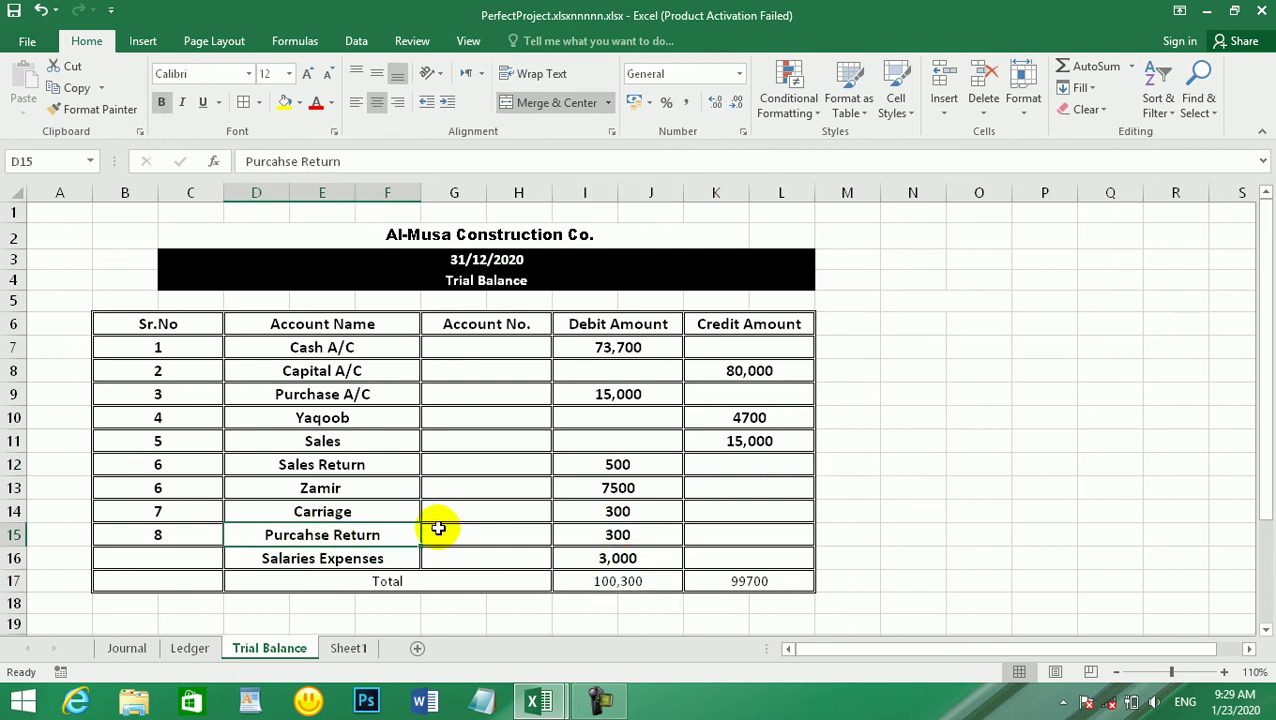
click(619, 529)
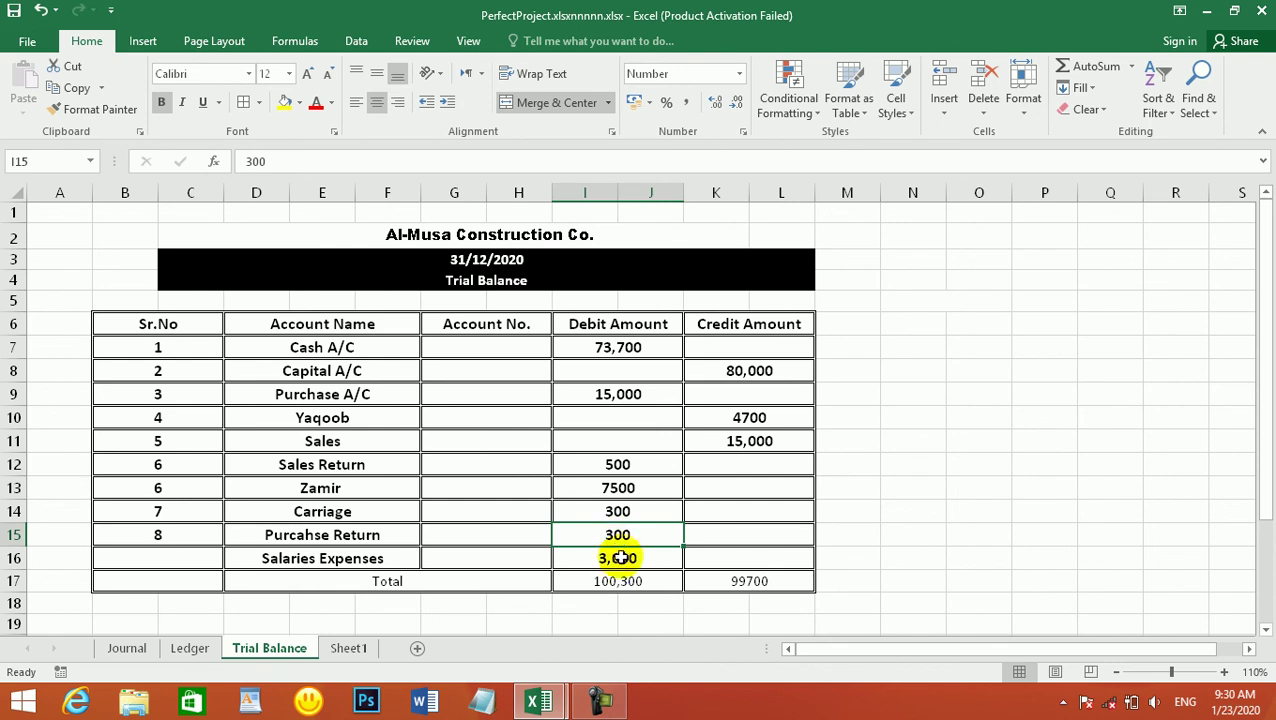
key(ctrl+c)
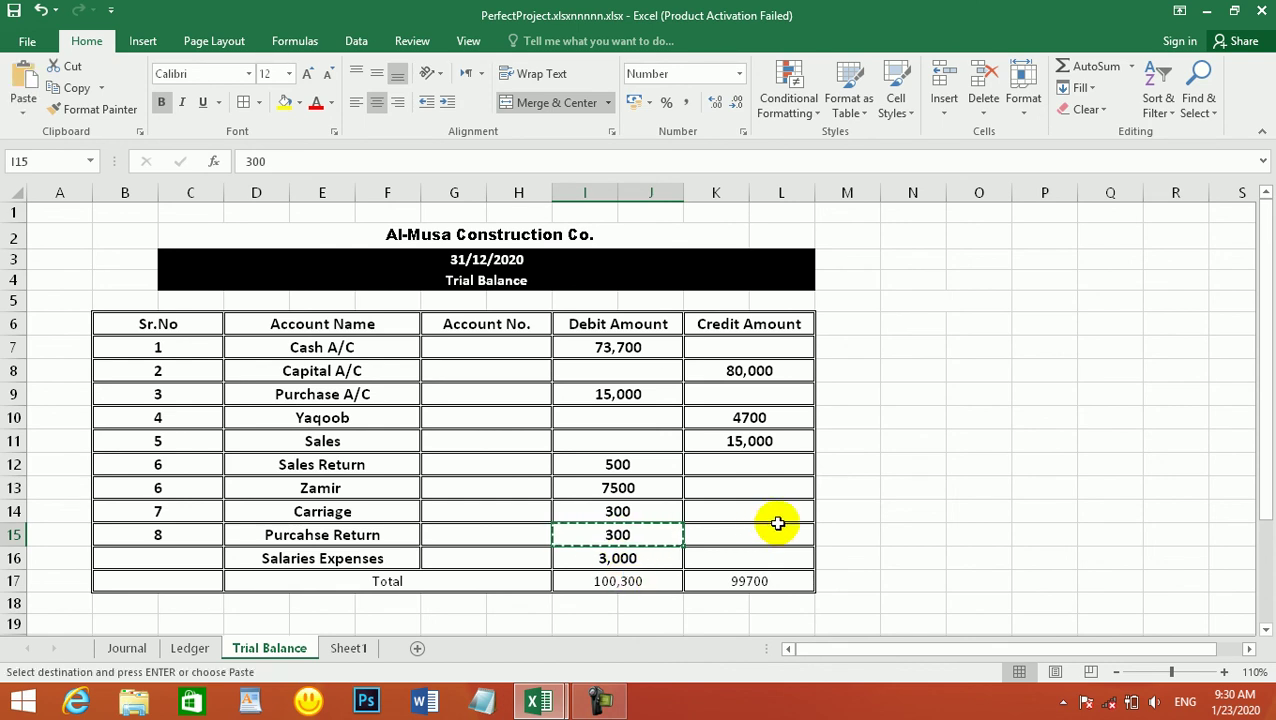
click(771, 533)
key(ctrl+v)
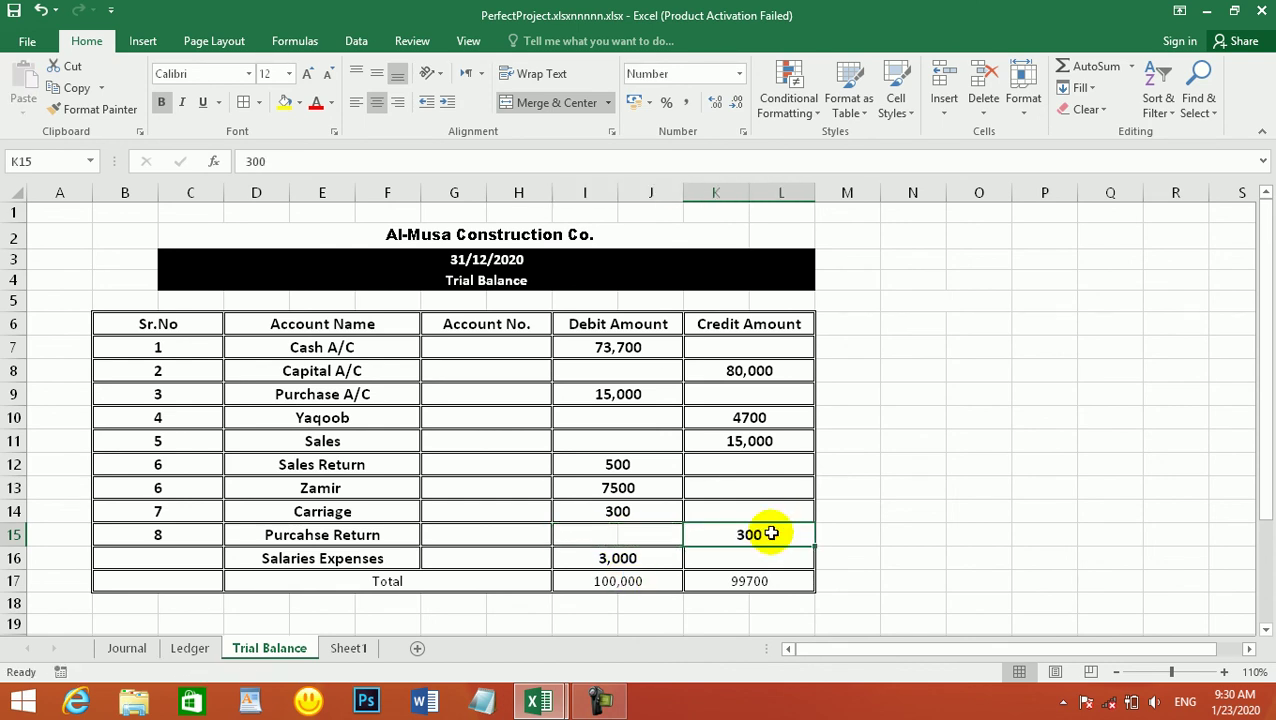
click(880, 505)
Replace the credit total in K17 with a SUM formula covering K7:L16
click(630, 556)
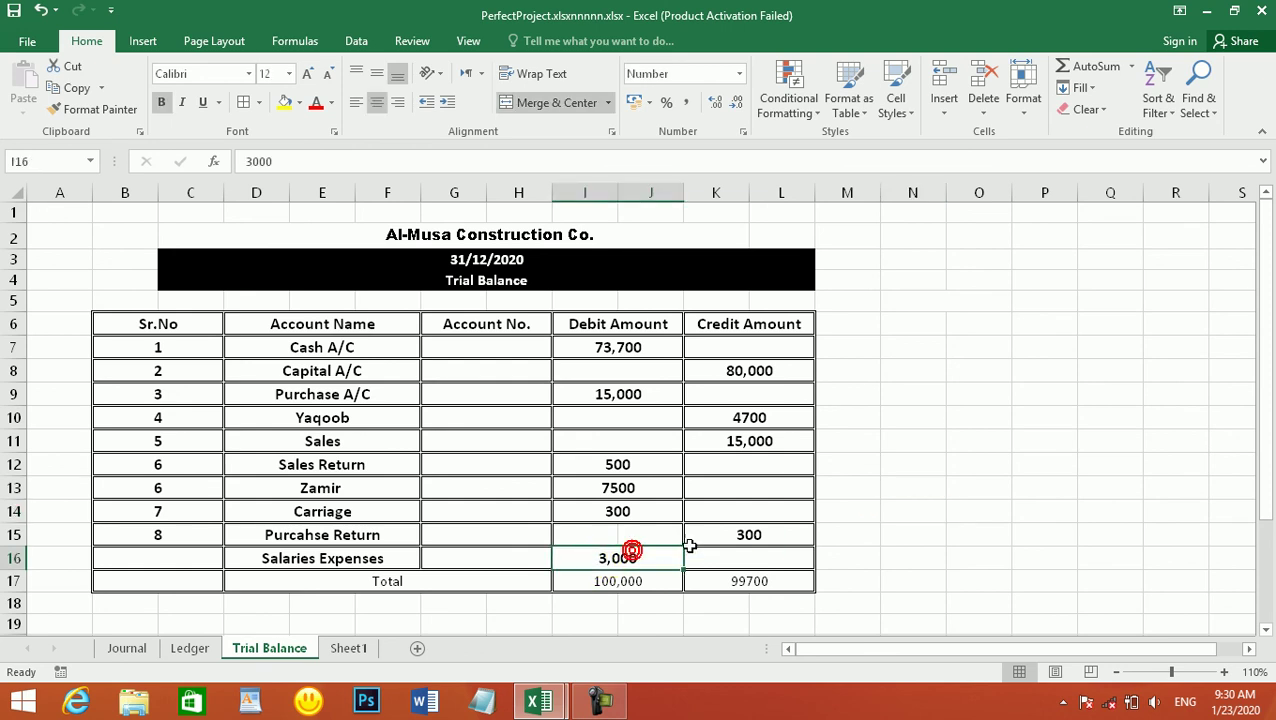
click(740, 590)
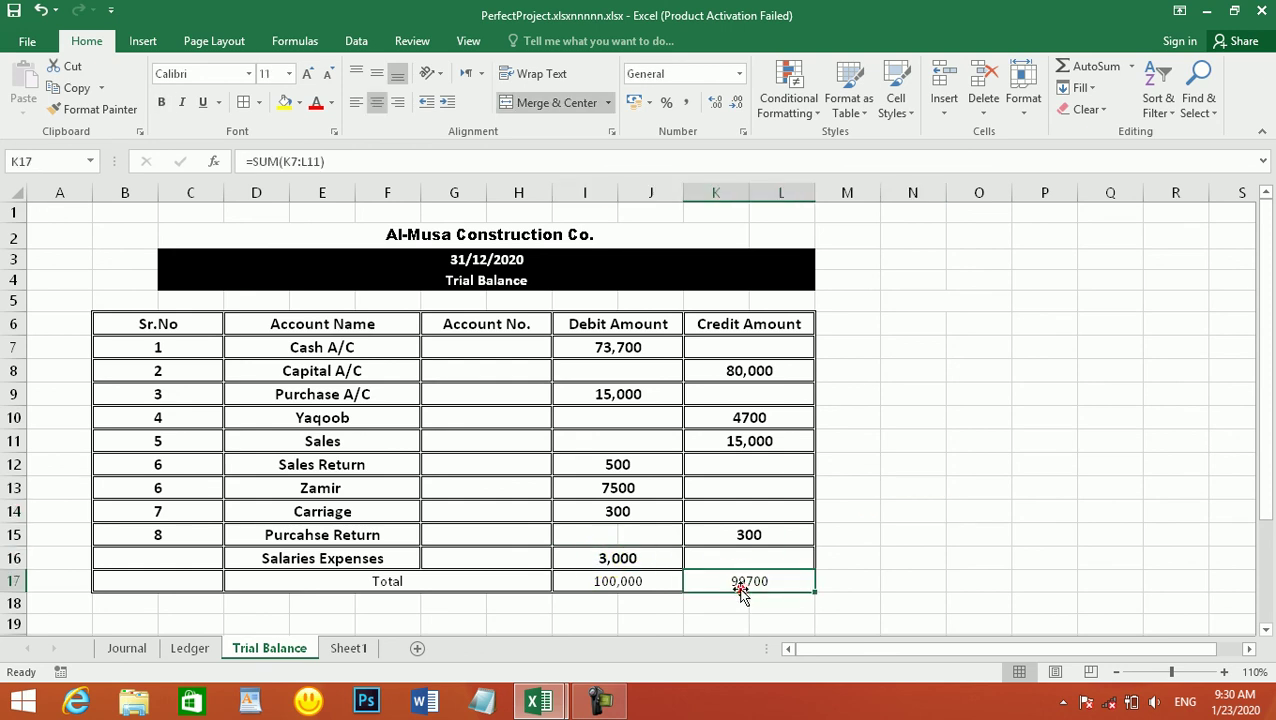
click(762, 490)
click(749, 535)
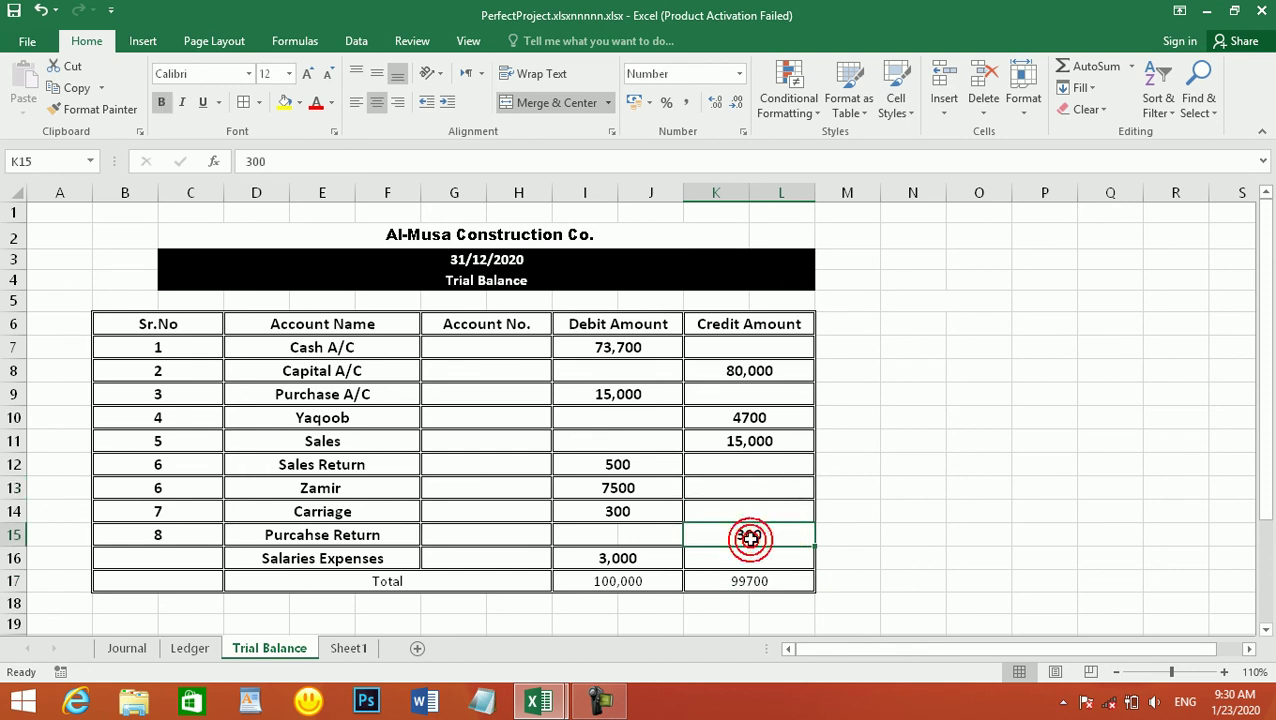
click(745, 580)
text(=)
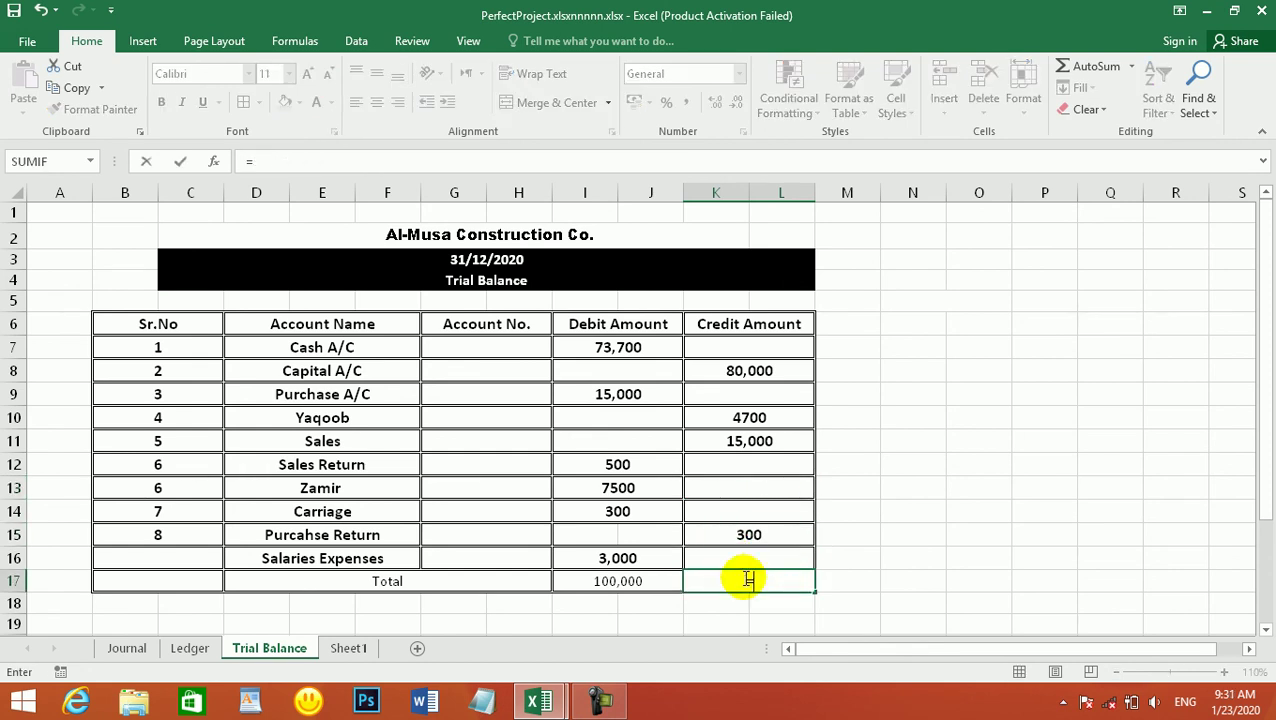
text(sum()
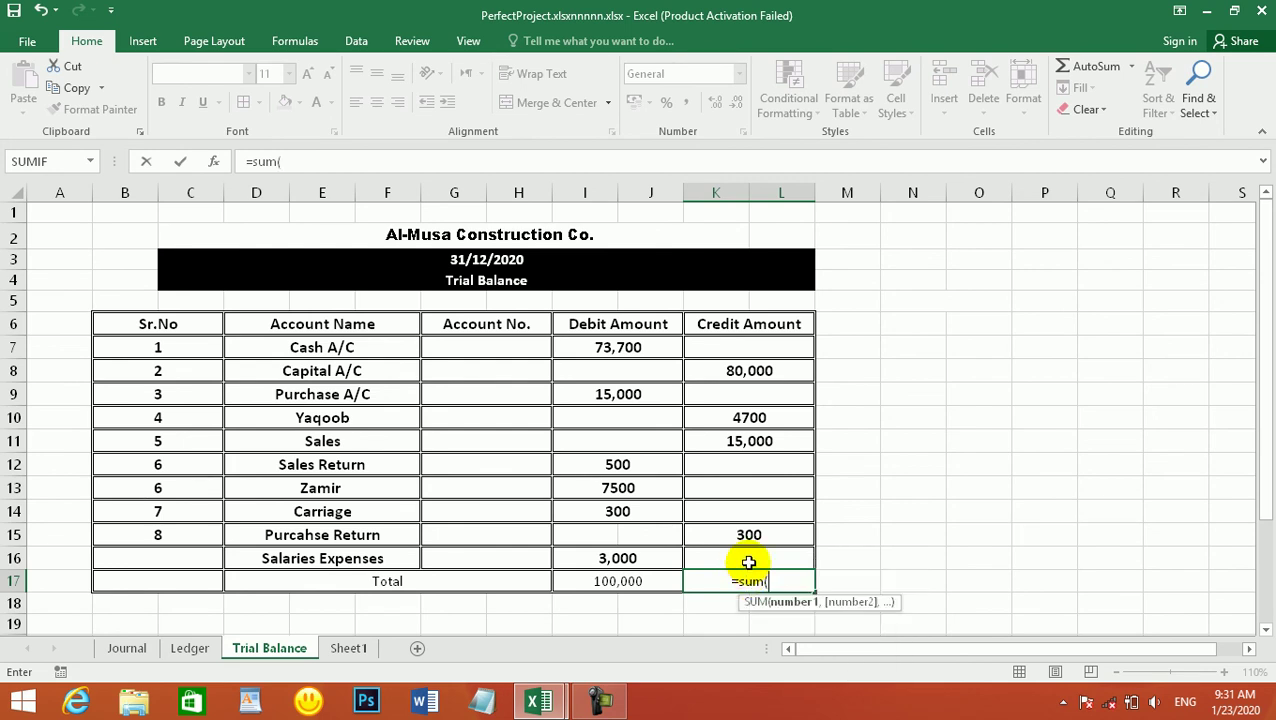
drag(749, 558, 764, 345)
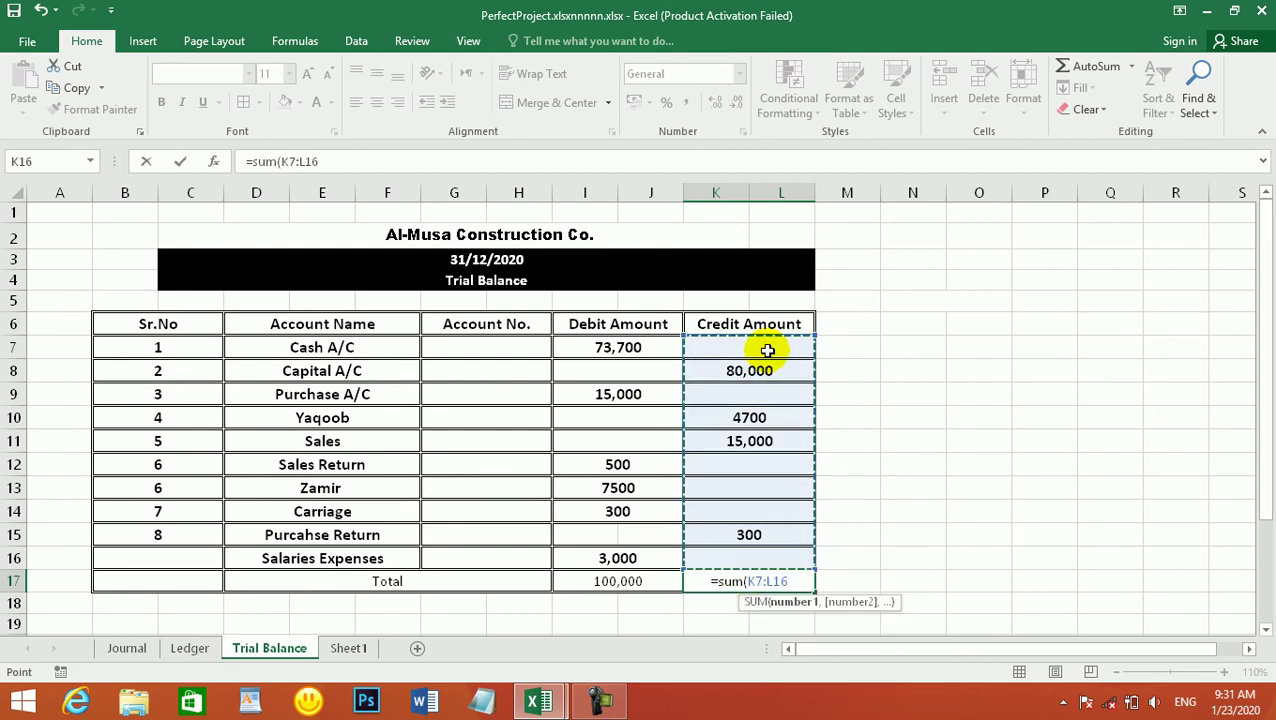
text())
key(Return)
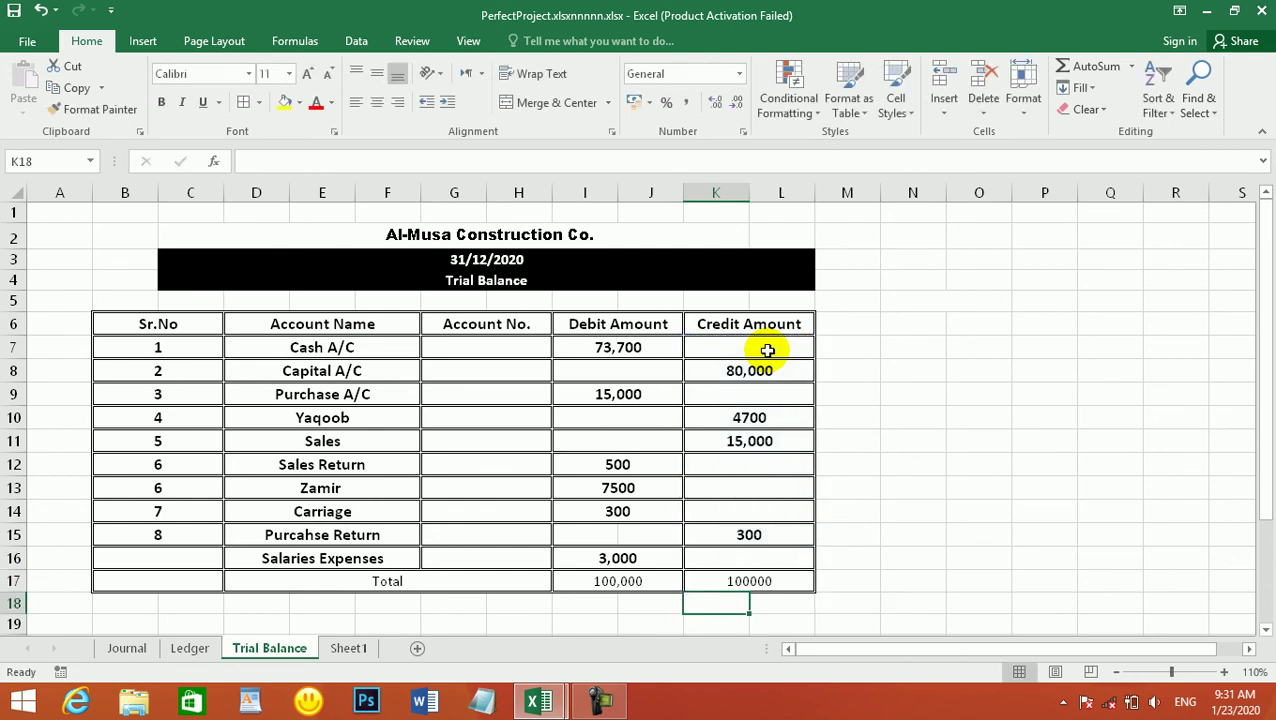
Make the credit total, the debit total and the Total label in row 17 bold
click(772, 582)
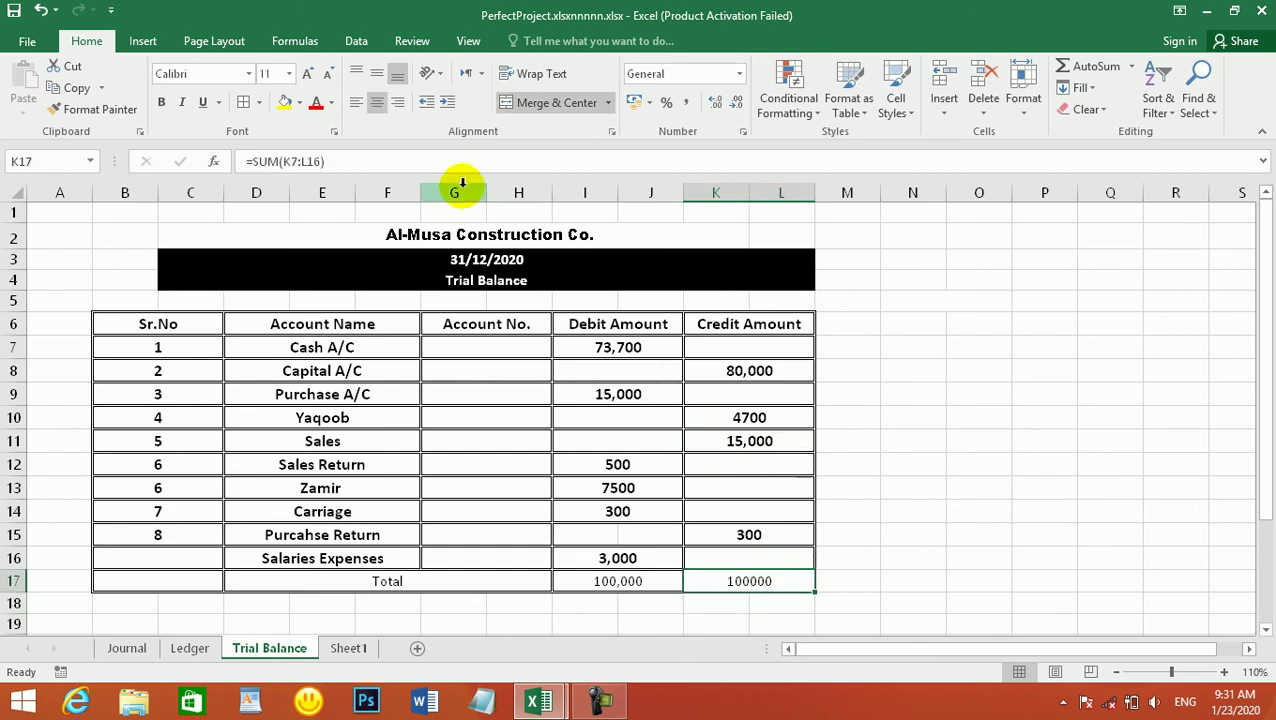
click(161, 102)
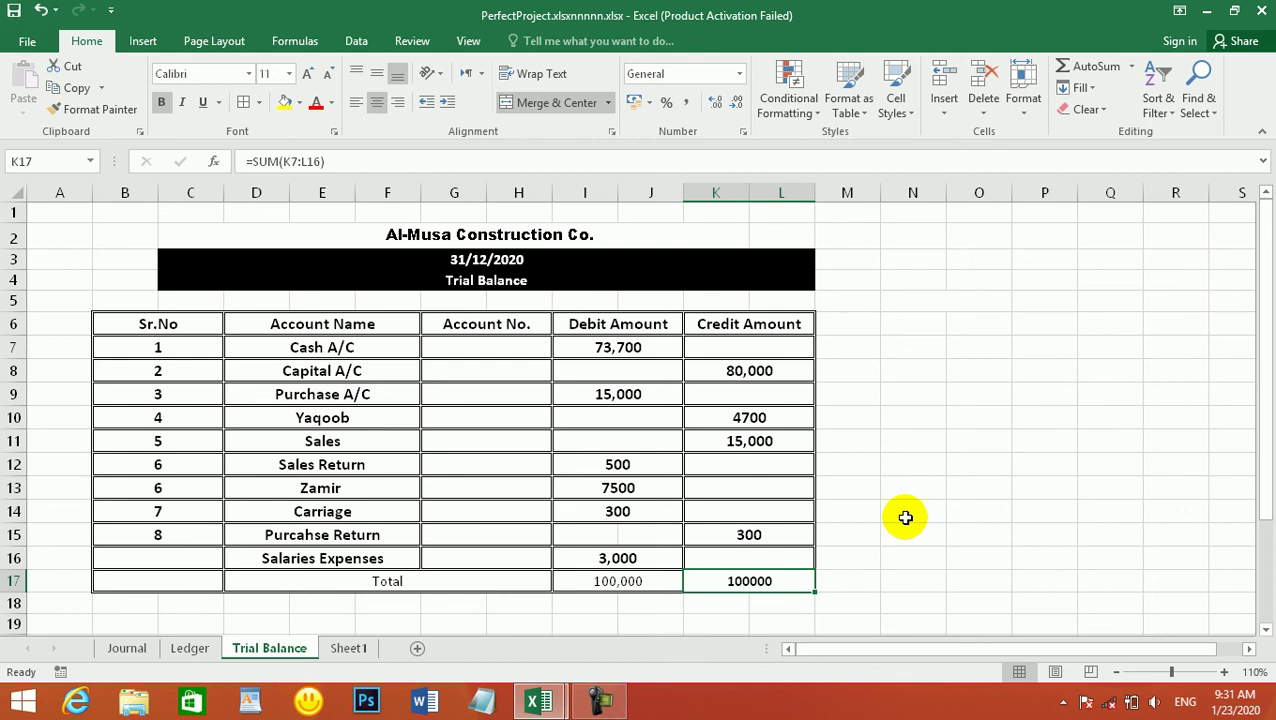
click(622, 586)
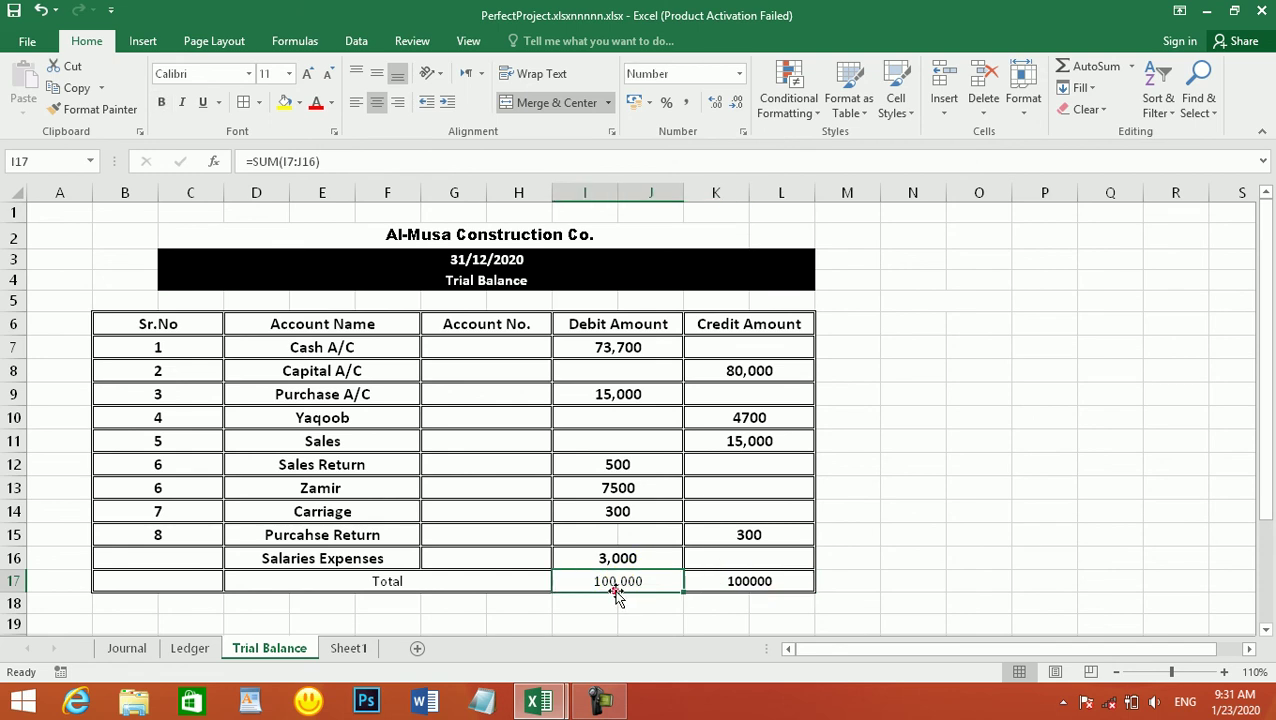
click(161, 102)
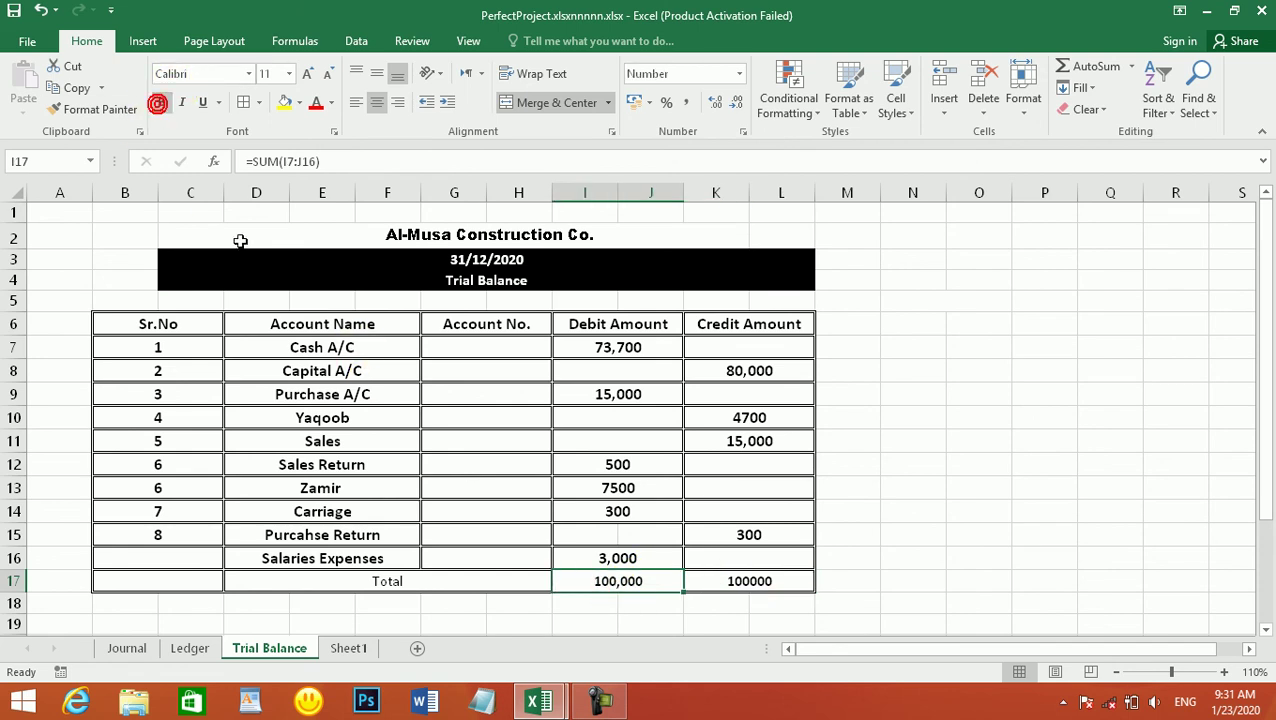
click(350, 580)
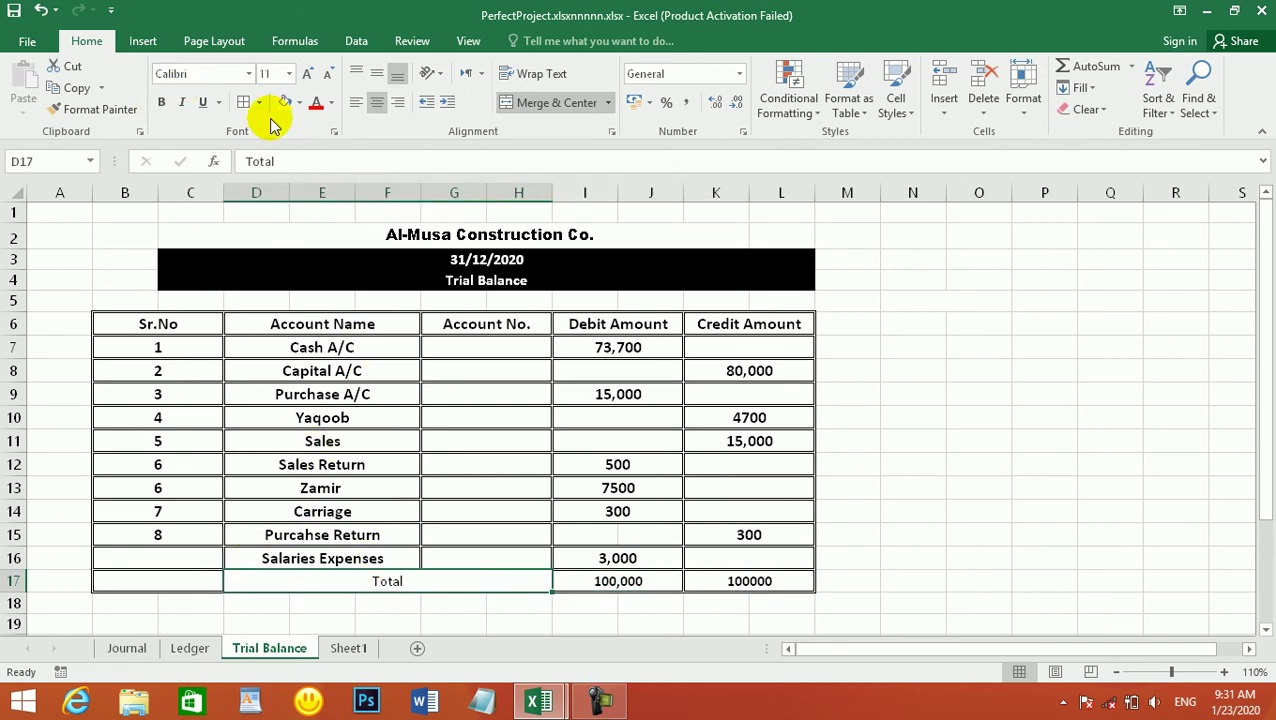
click(163, 103)
Give the Total row B17:L17 a black fill and a white font color
drag(171, 576, 760, 581)
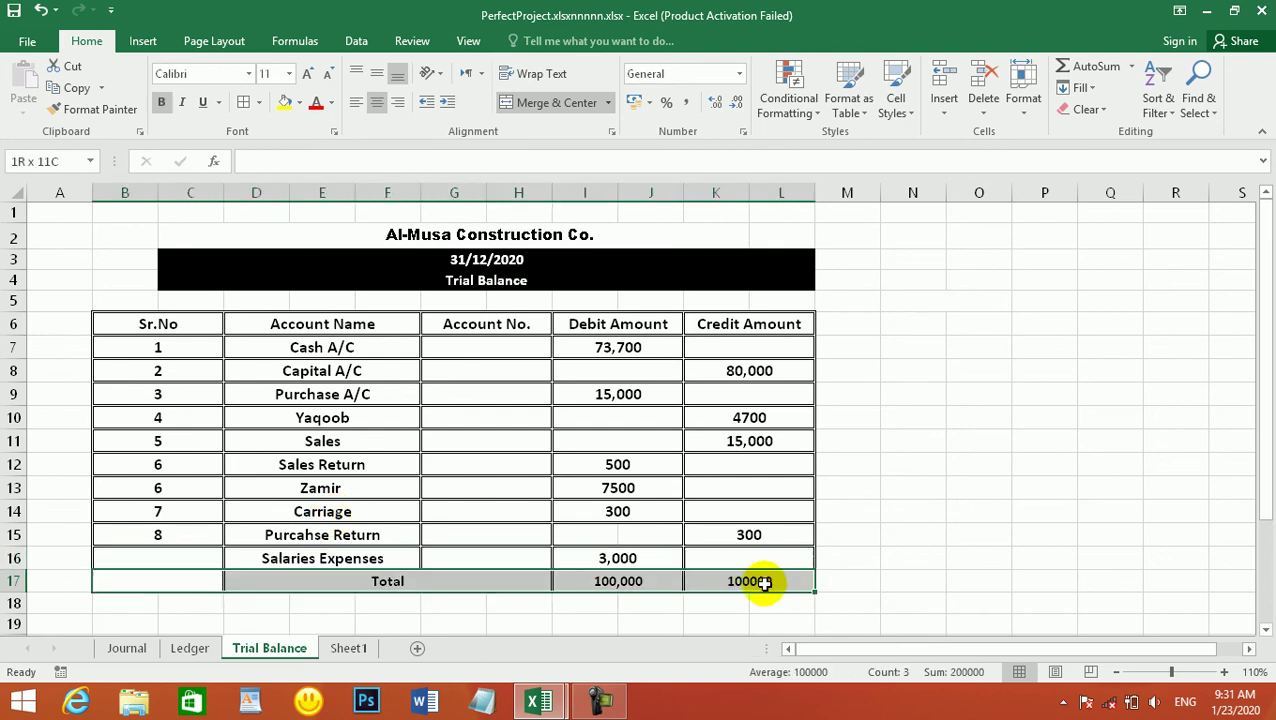
click(299, 103)
click(299, 145)
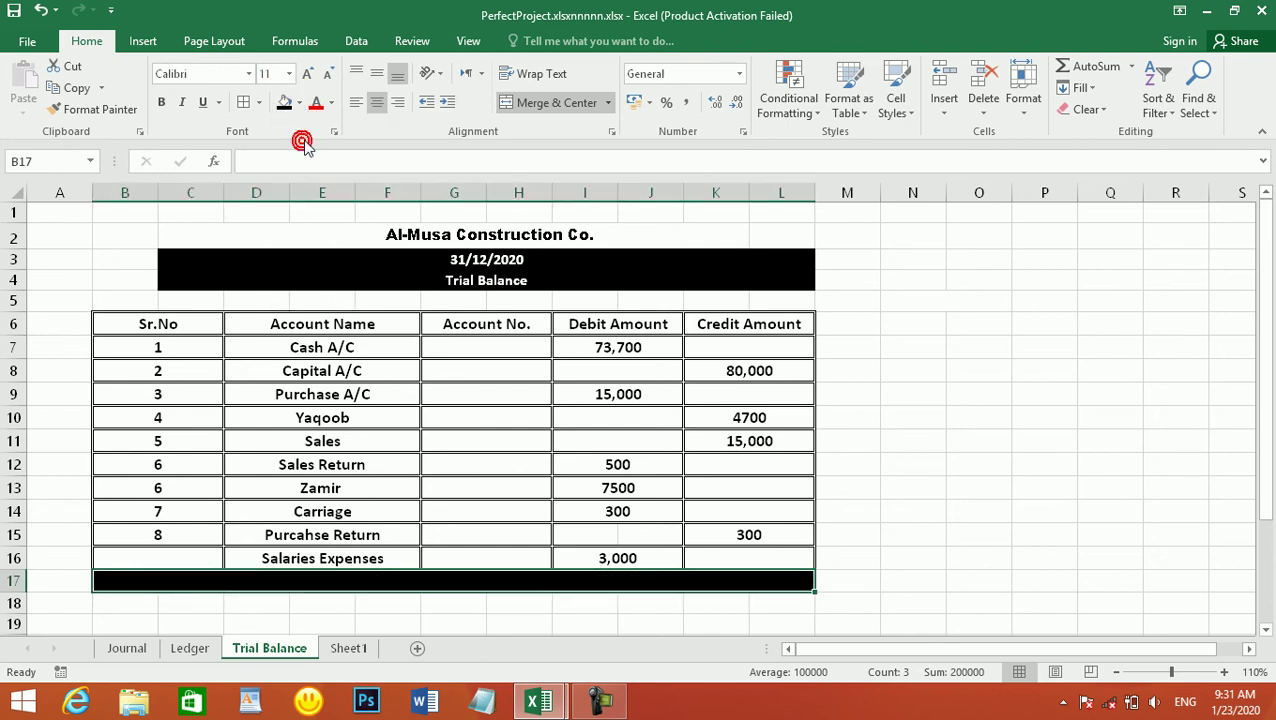
click(335, 104)
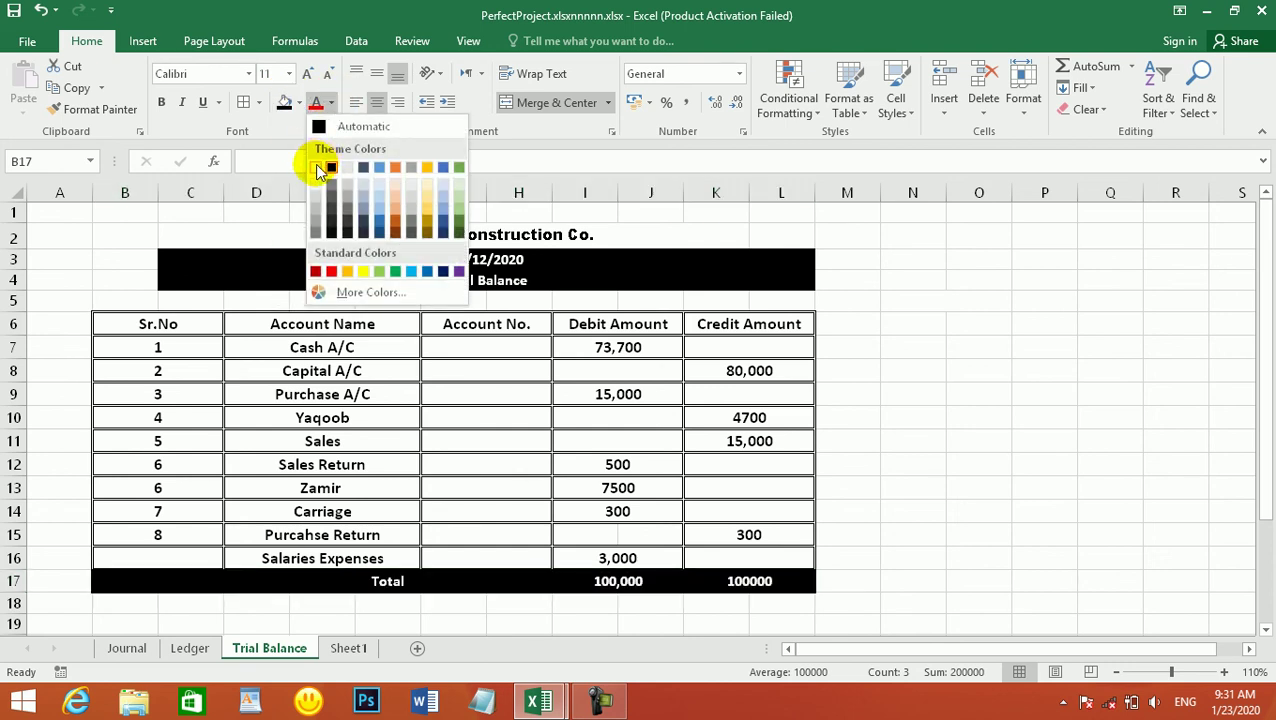
click(315, 164)
click(565, 426)
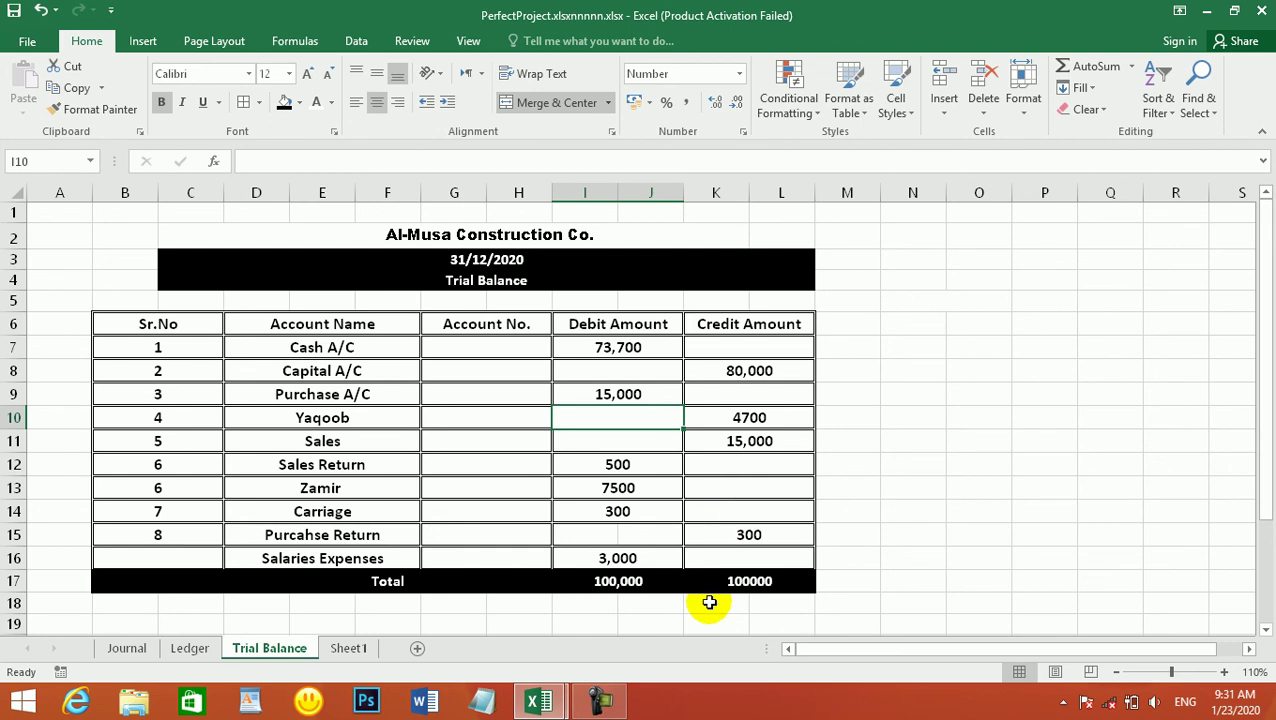
click(825, 582)
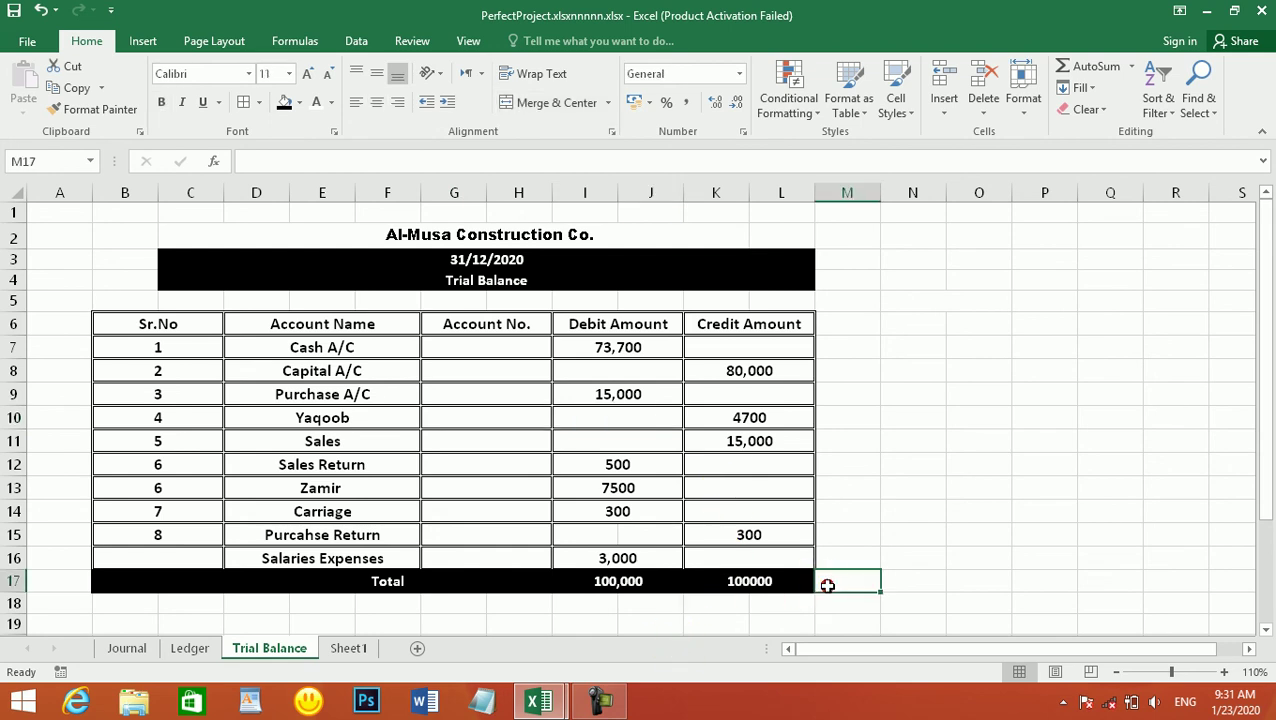
Merge and center the empty debit cells I15:J15 in the Purchase Return row
drag(612, 535, 638, 532)
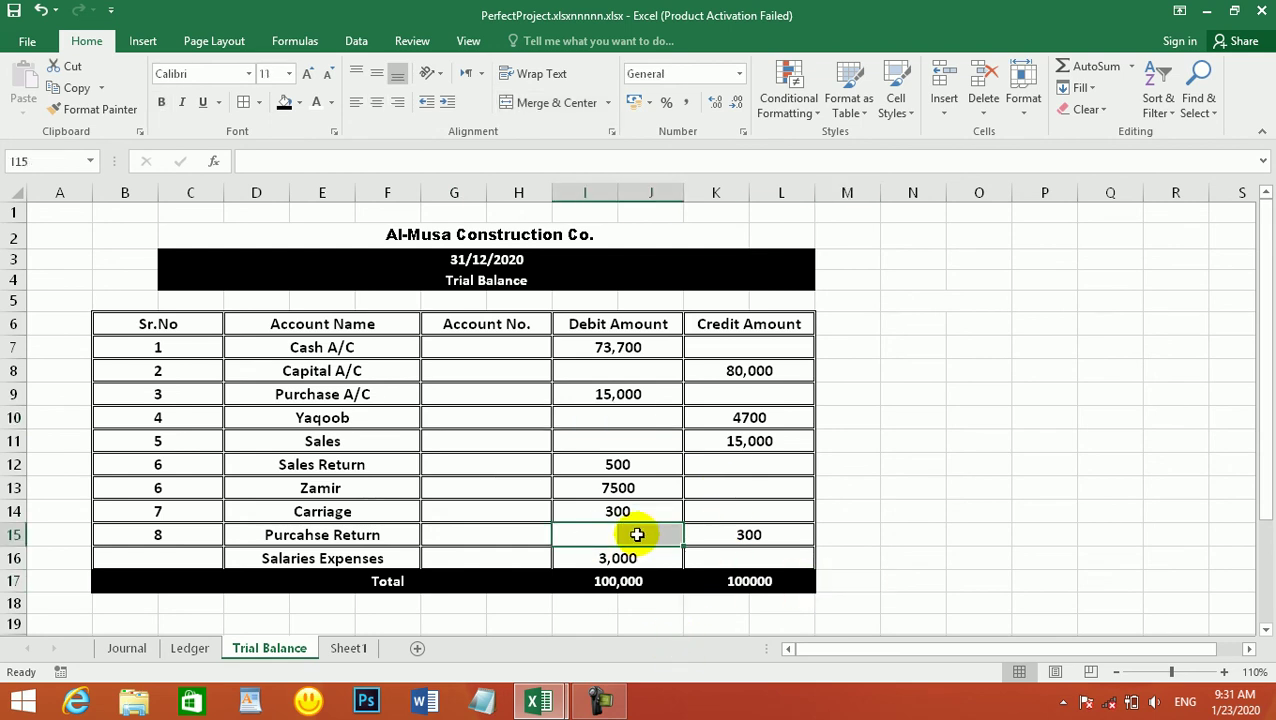
click(515, 103)
click(622, 323)
click(808, 489)
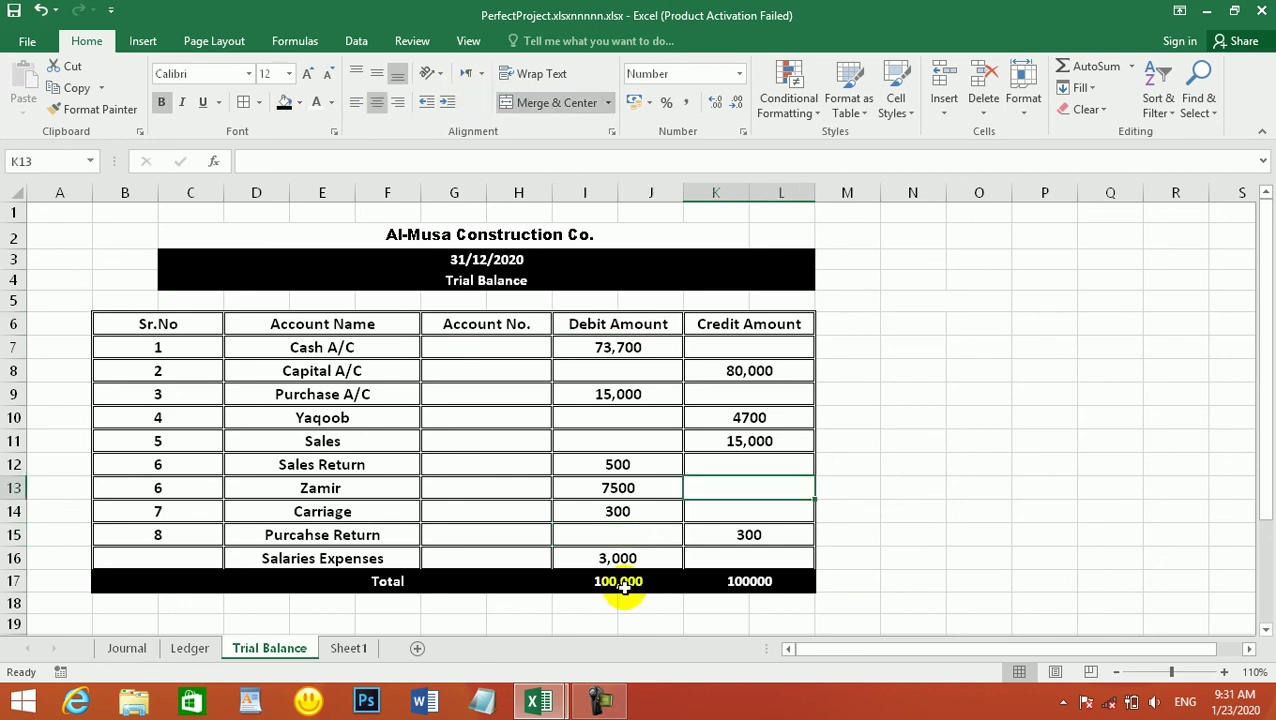
click(427, 620)
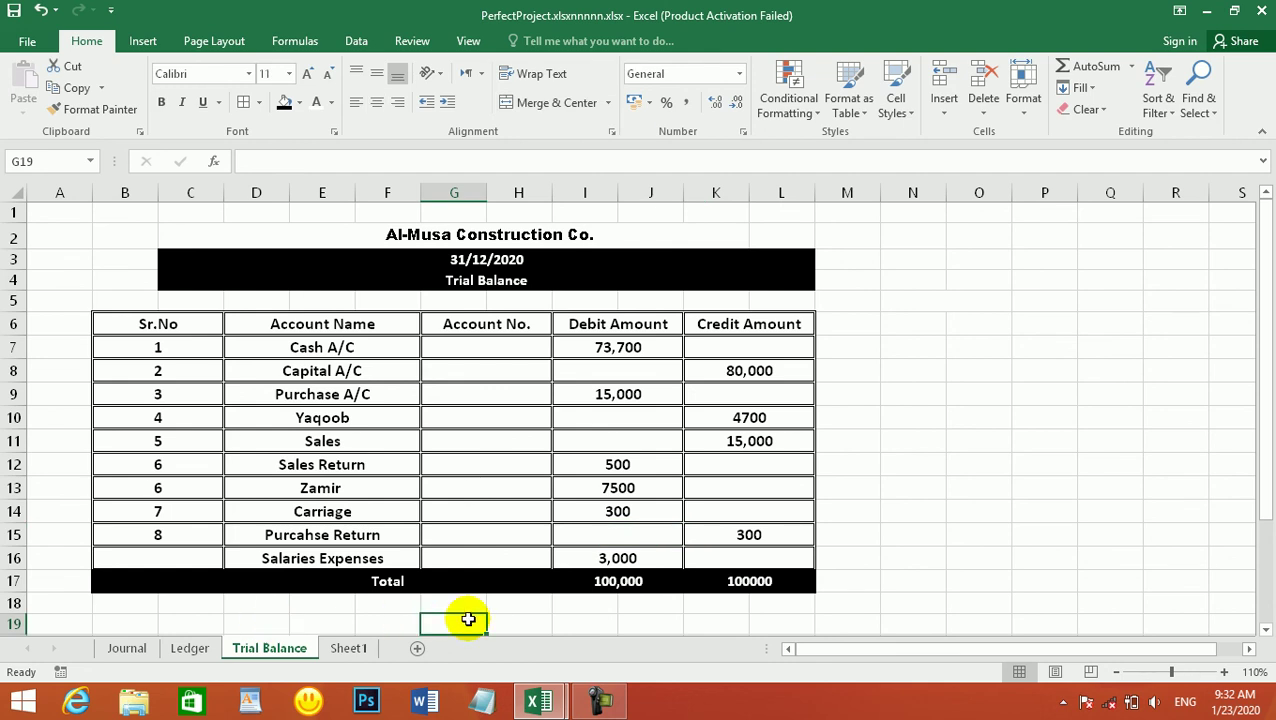